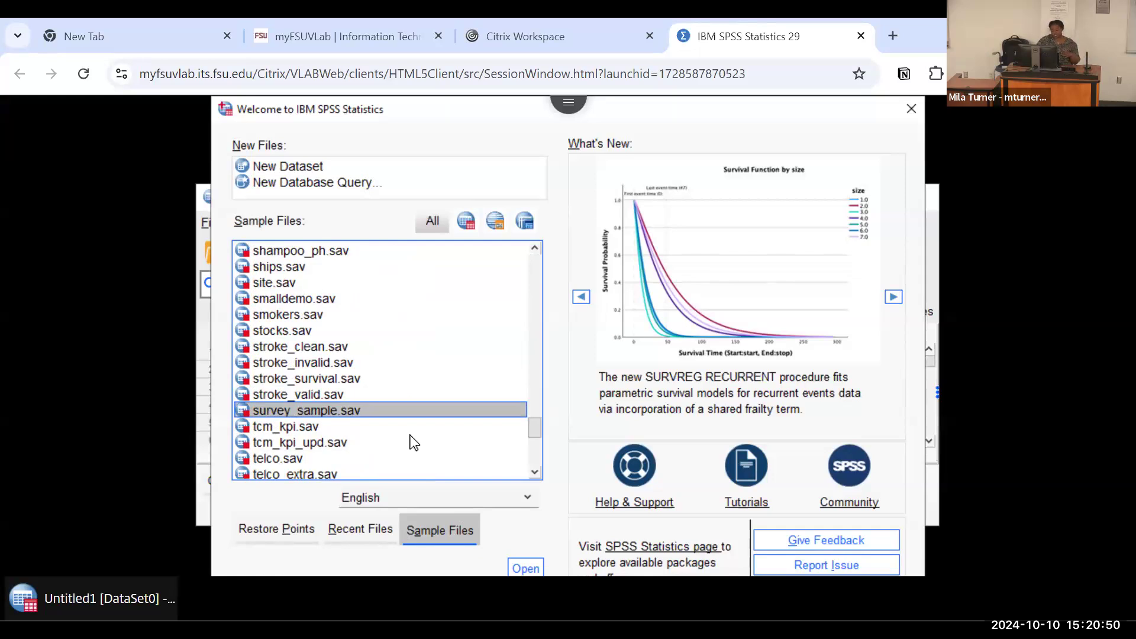
Step: Open the sample file survey_sample.sav and maximize its data editor window
left_click(525, 569)
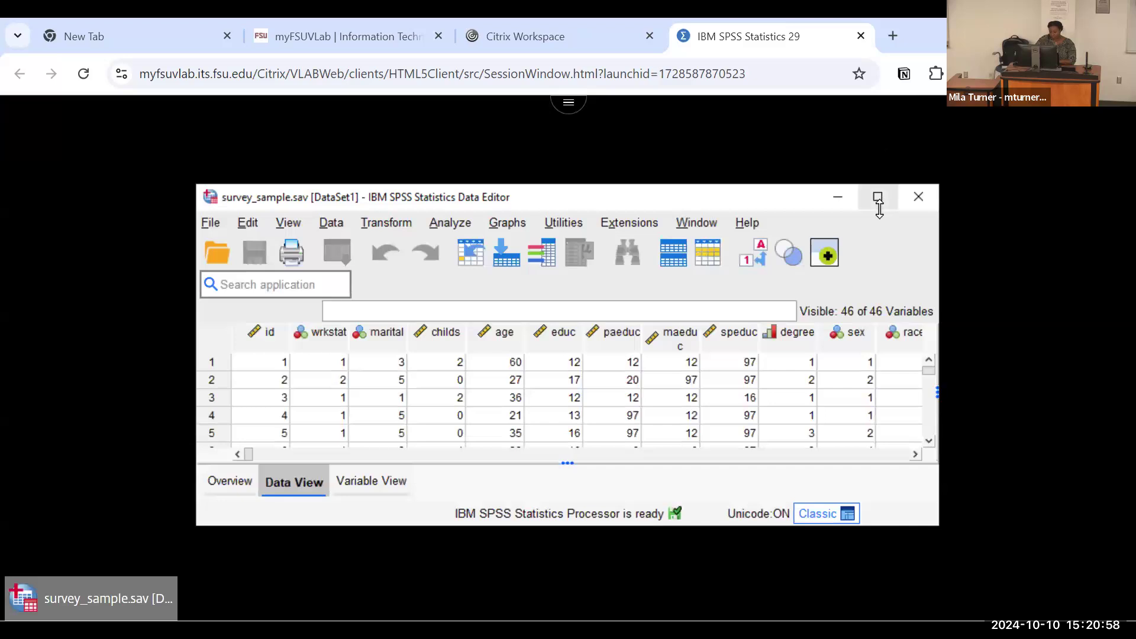
left_click(876, 199)
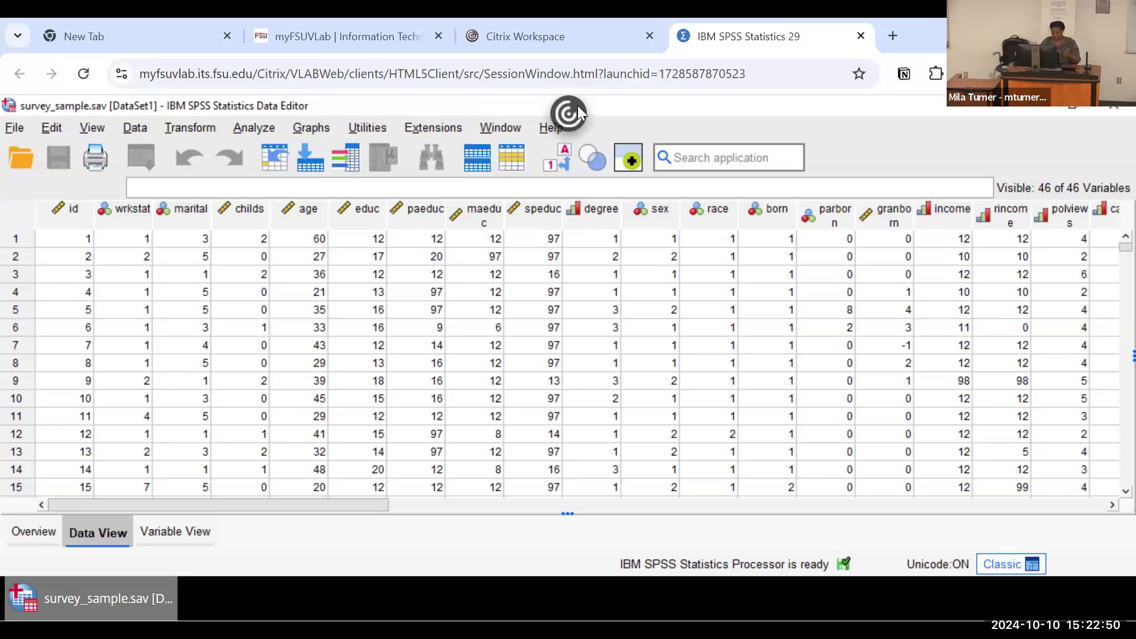
left_click(569, 113)
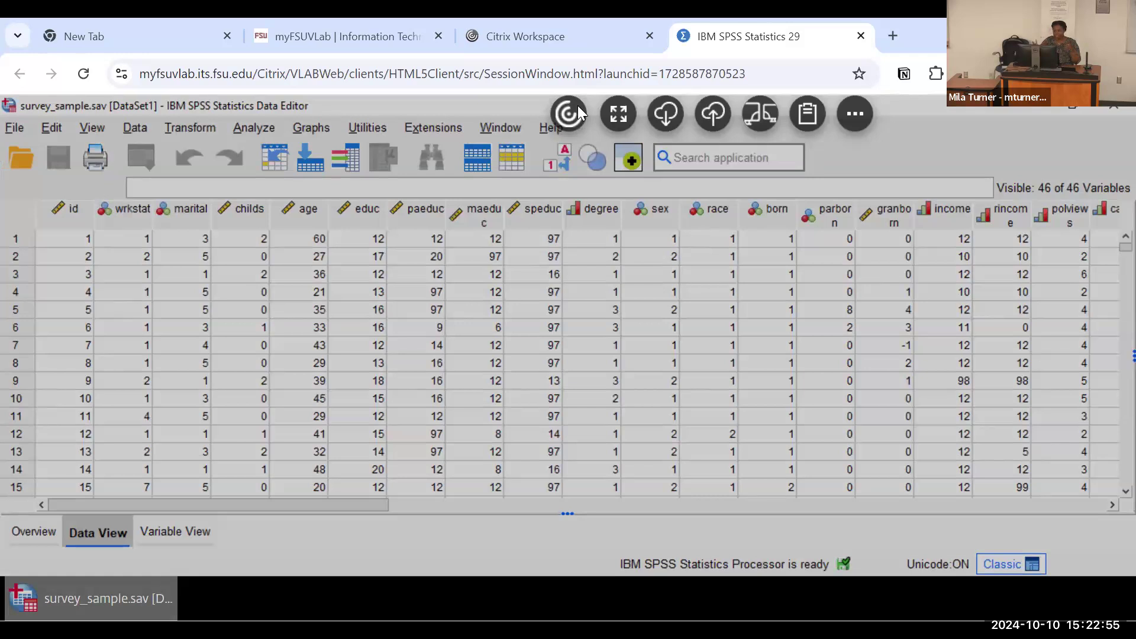
left_click(707, 116)
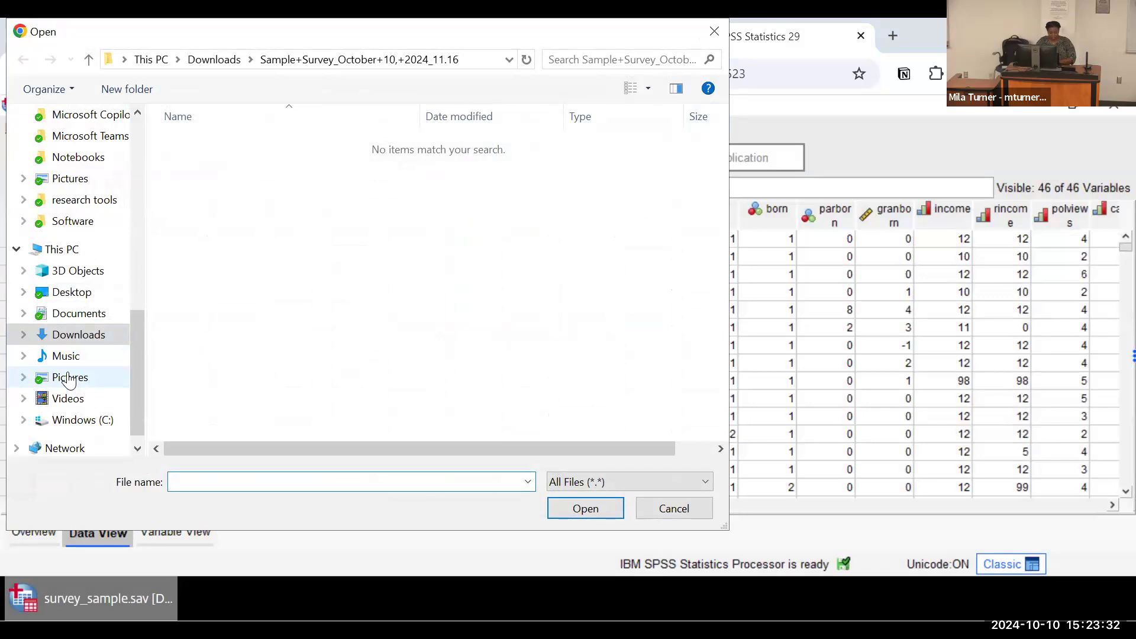
scroll(69, 379, "up", 8)
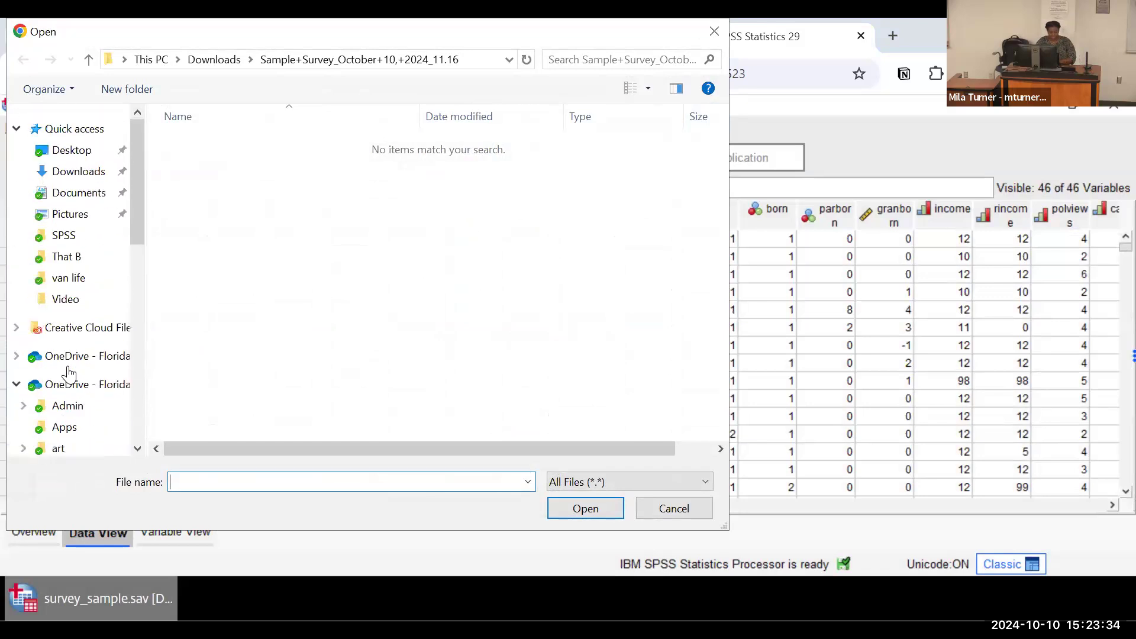
left_click(73, 176)
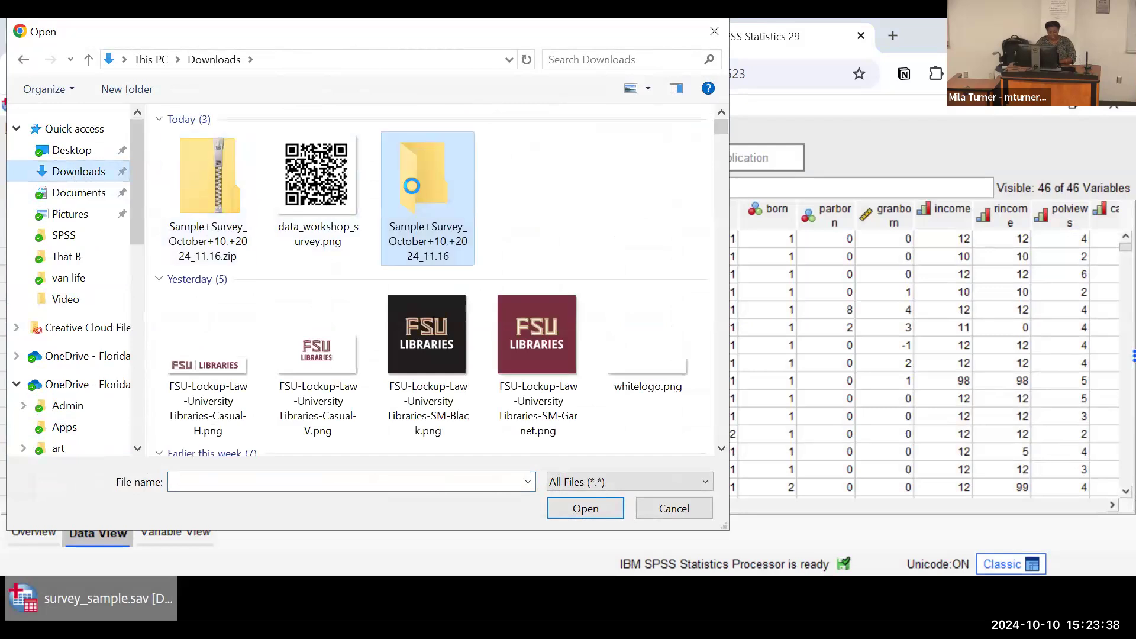
double_click(412, 186)
scroll(71, 344, "down", 2)
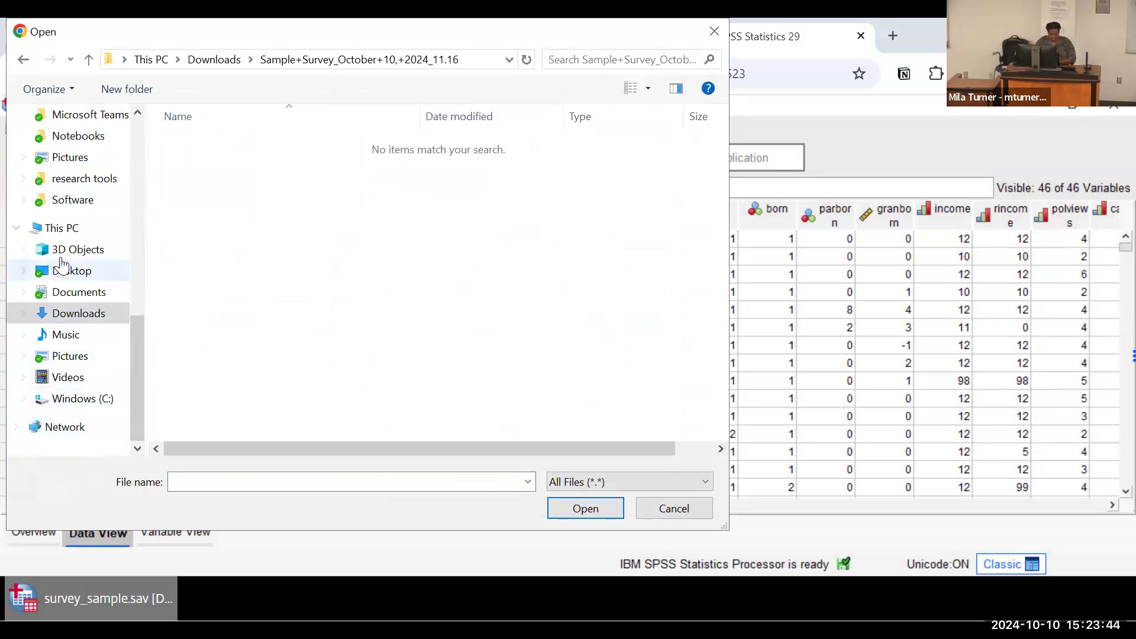
scroll(62, 263, "up", 7)
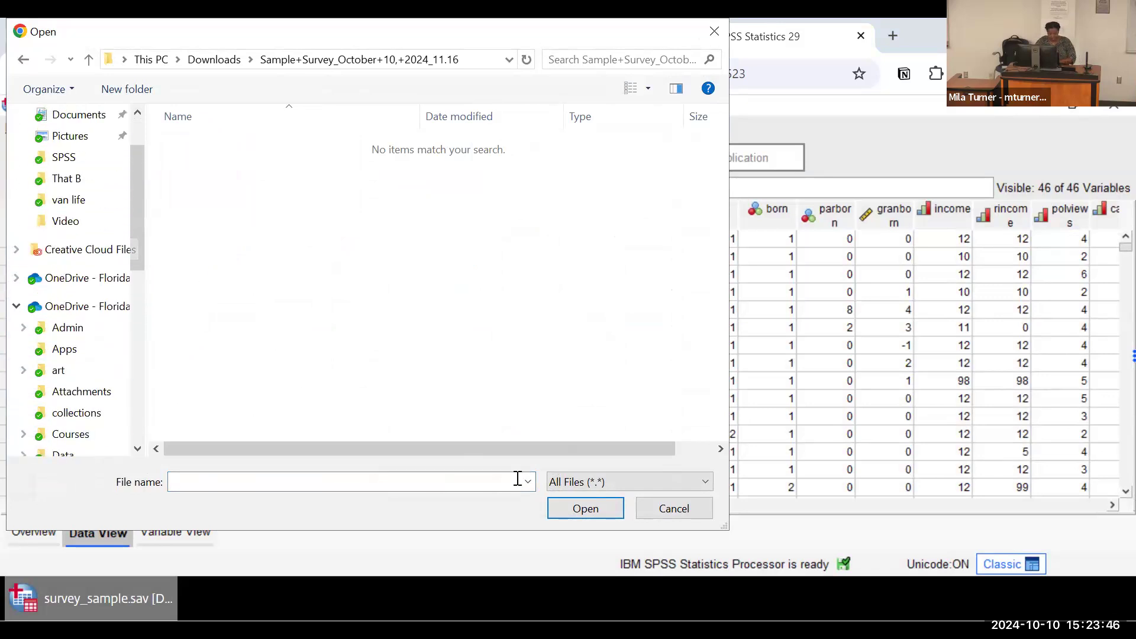
left_click(658, 509)
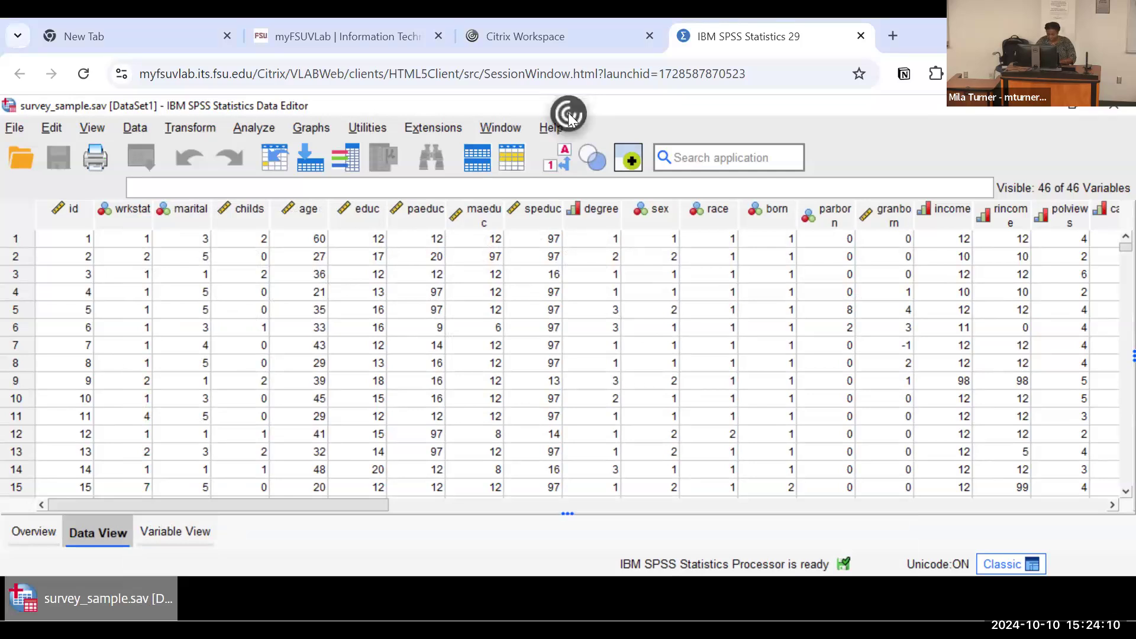
Step: Upload Sample Survey_October 10, 2024_11.16.sav from the local Sample+Survey_October+10,+2024_11.16 download folder to the virtual session's Desktop
left_click(569, 115)
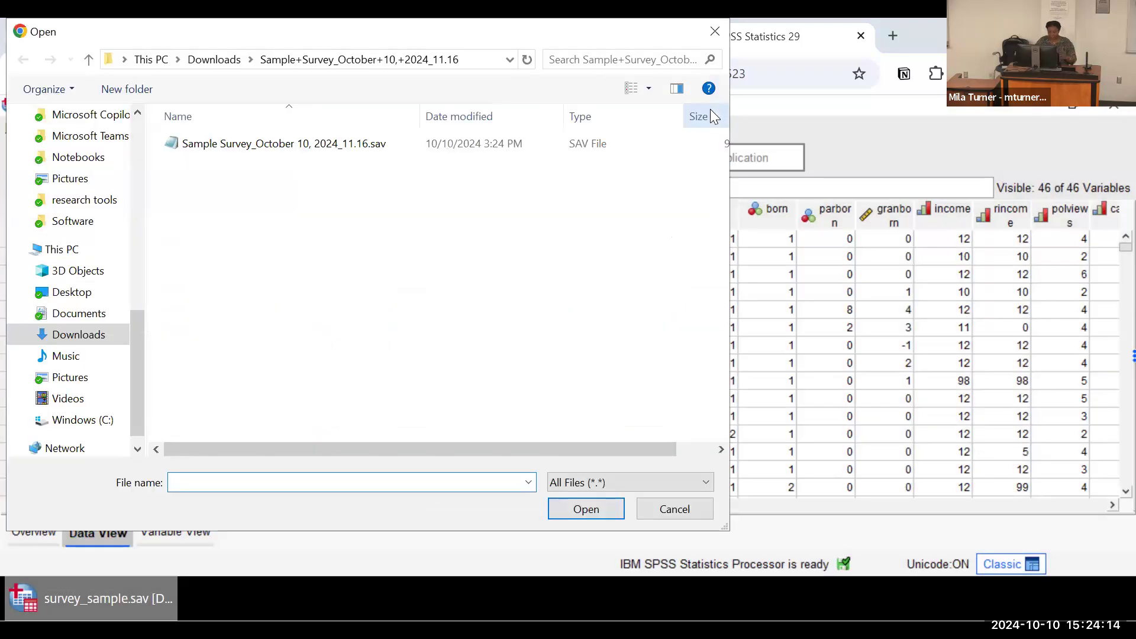
left_click(272, 147)
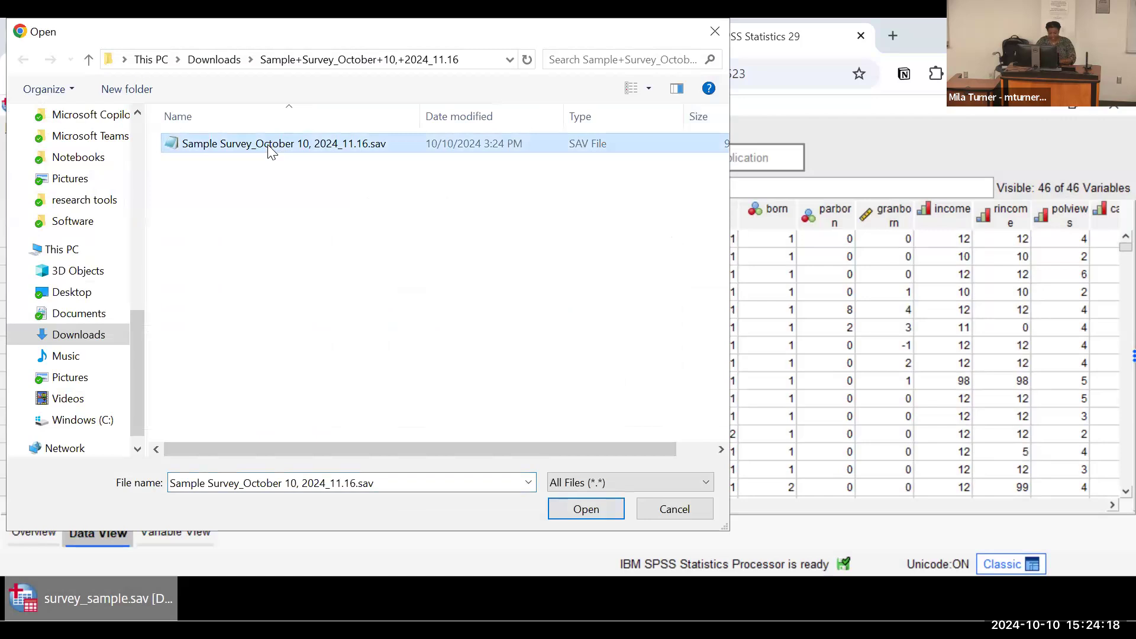
left_click(572, 512)
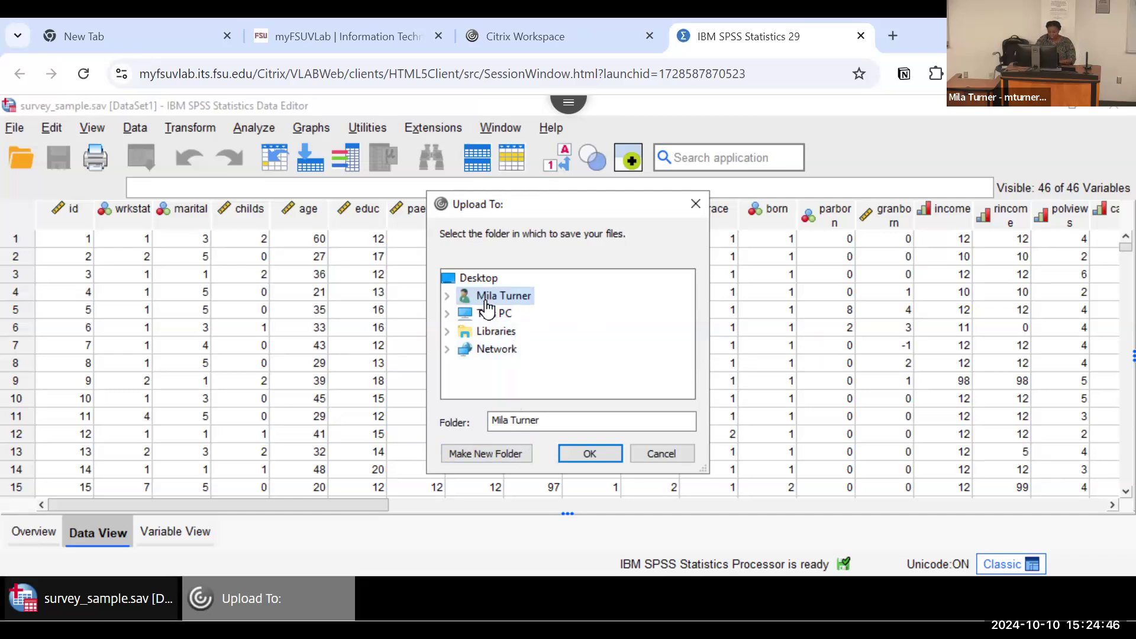
left_click(472, 279)
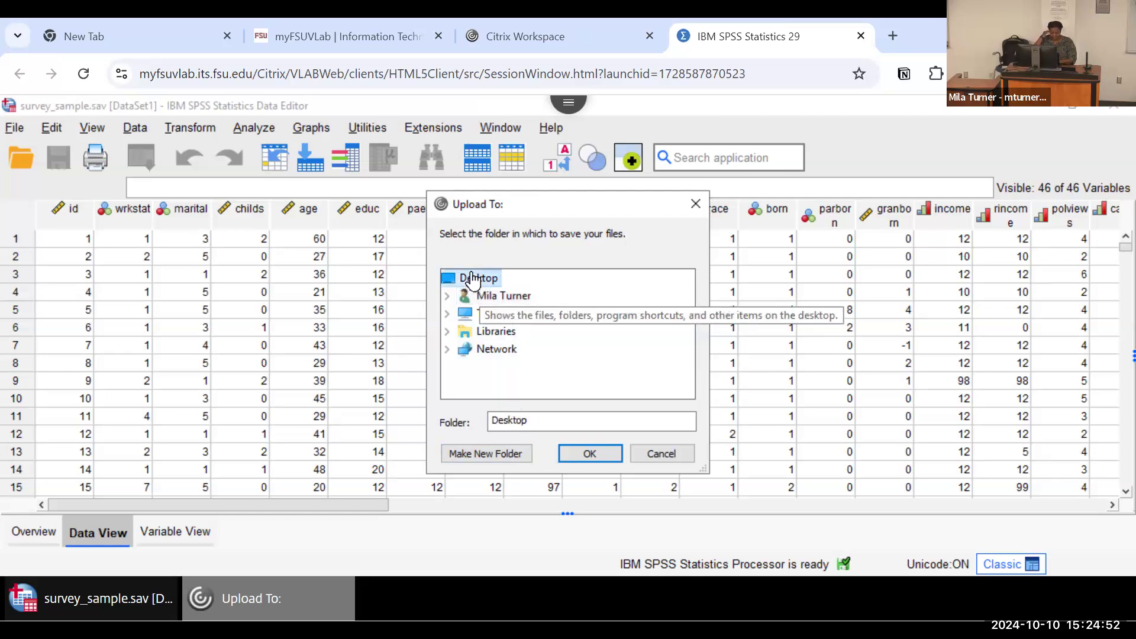
left_click(572, 447)
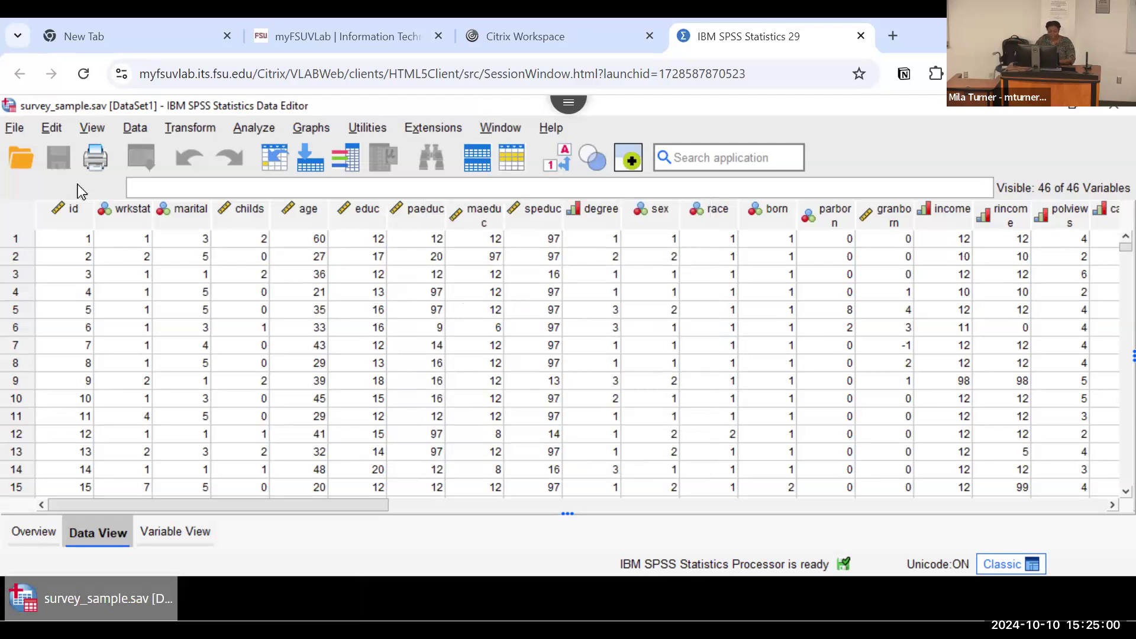
Step: Open the data file Sample Survey_October 10, 2024_11.16.sav from the Desktop folder of the account's network drive
left_click(19, 152)
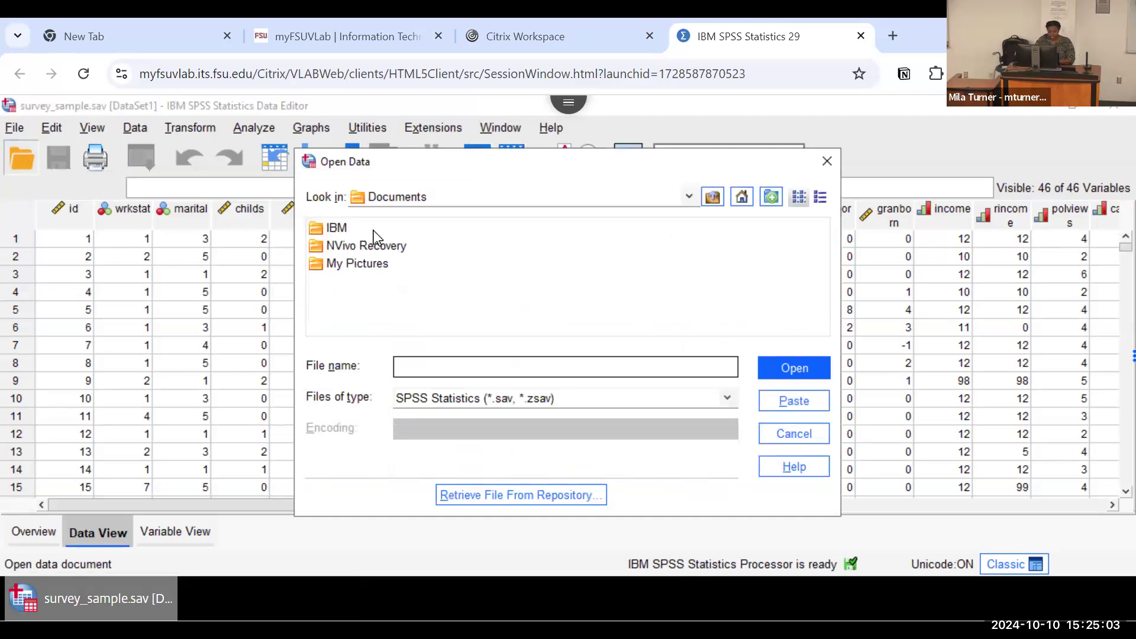
left_click(399, 204)
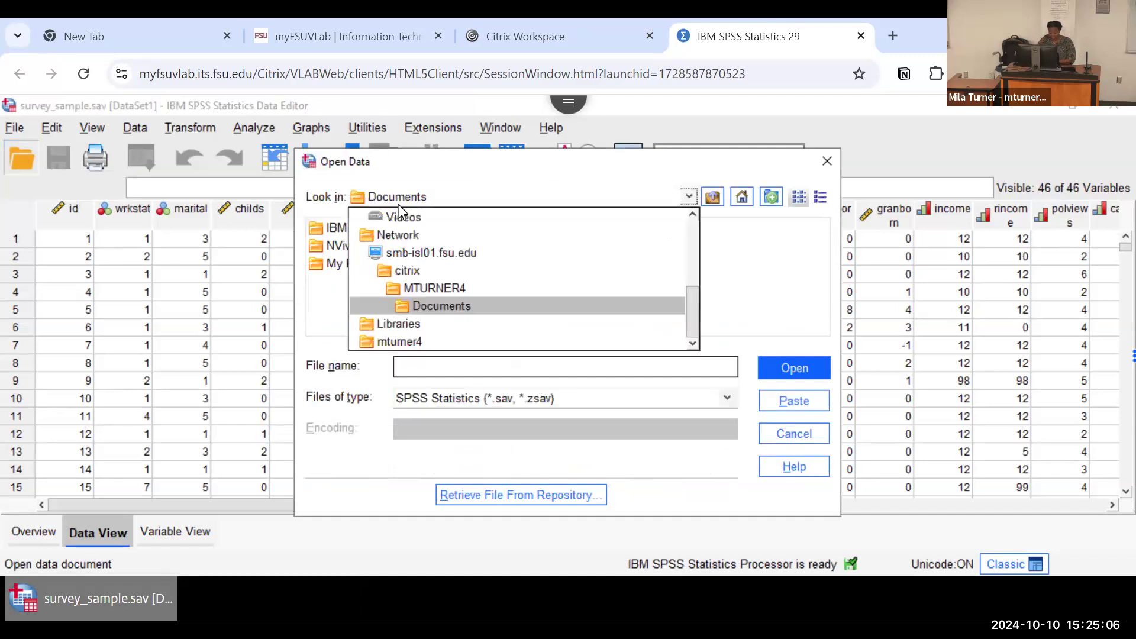
left_click(425, 288)
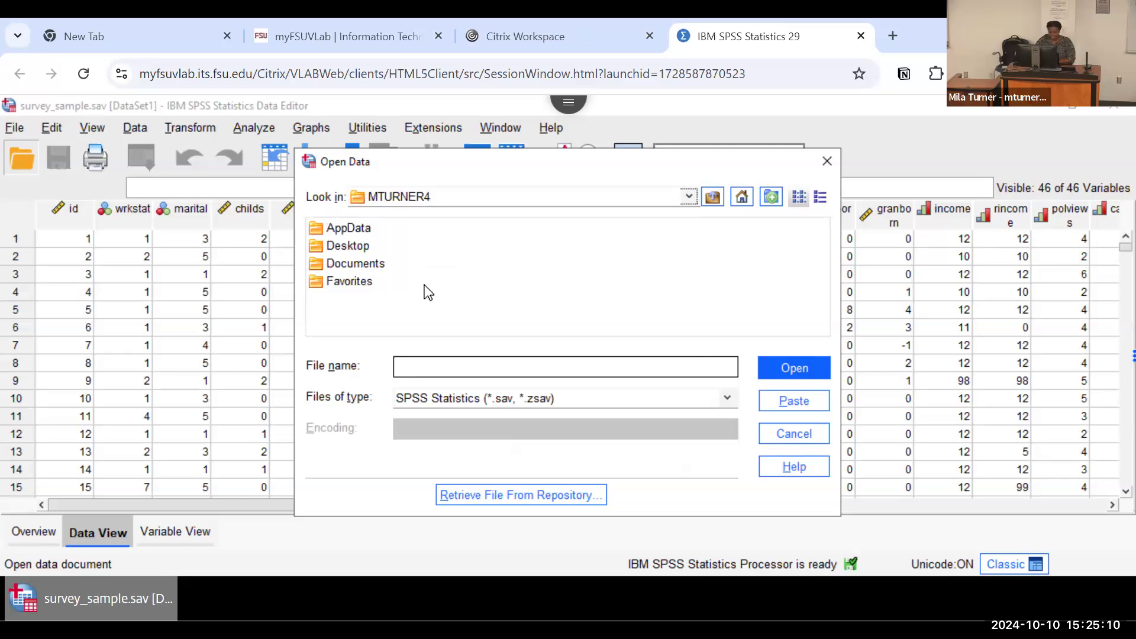
double_click(349, 247)
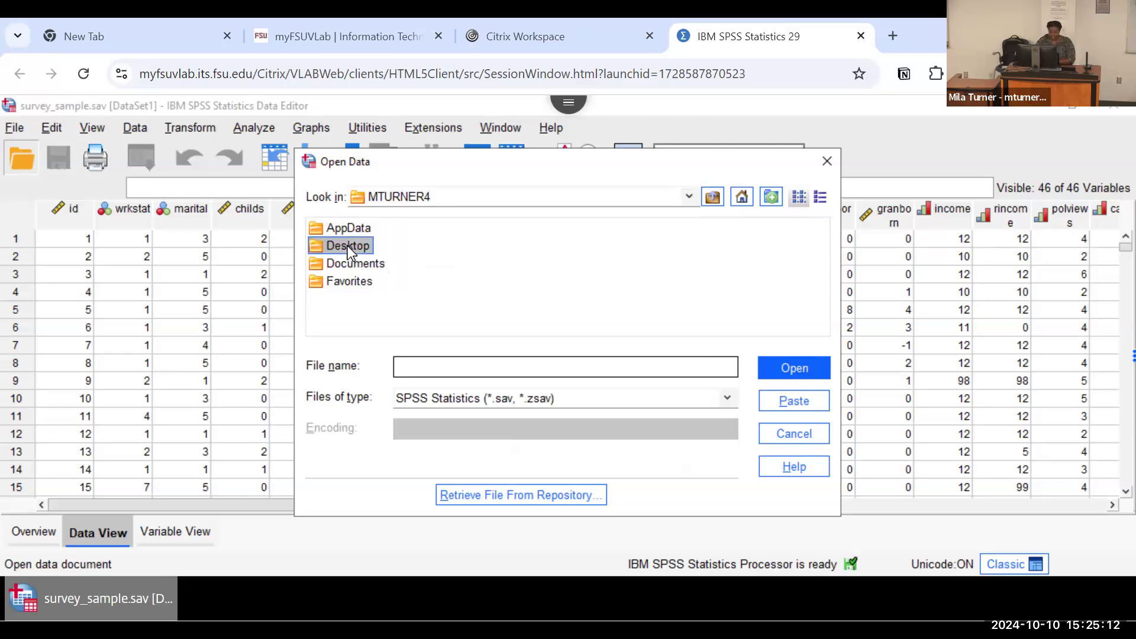
left_click(364, 231)
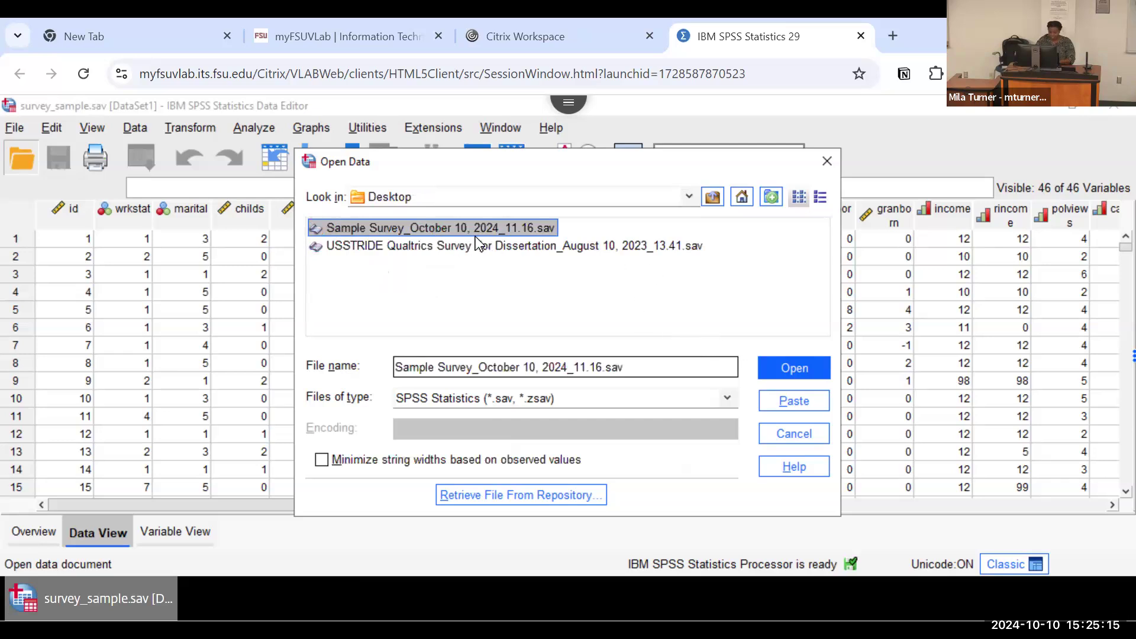
left_click(785, 368)
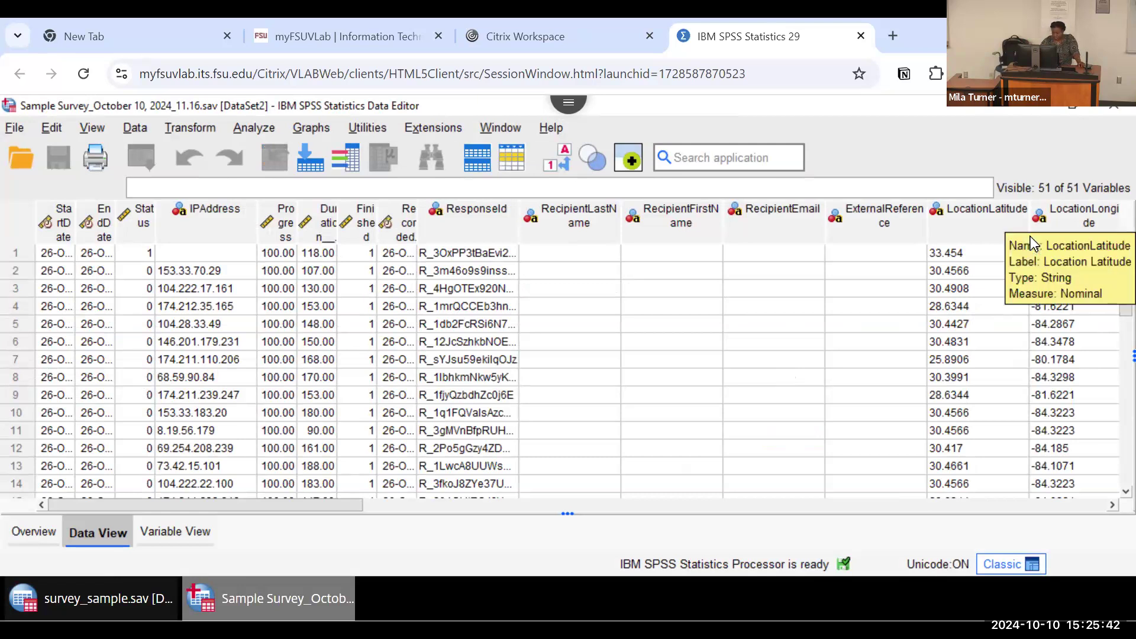
Step: Close the Sample Survey dataset and create a new blank dataset
left_click(1111, 110)
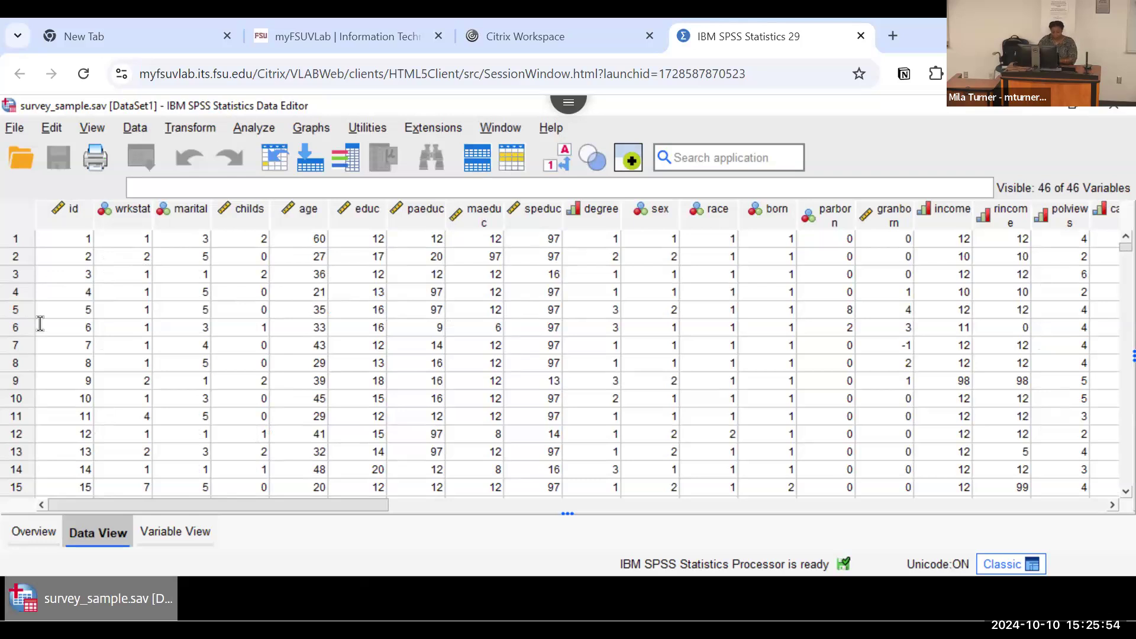
left_click(14, 128)
mouse_move(17, 129)
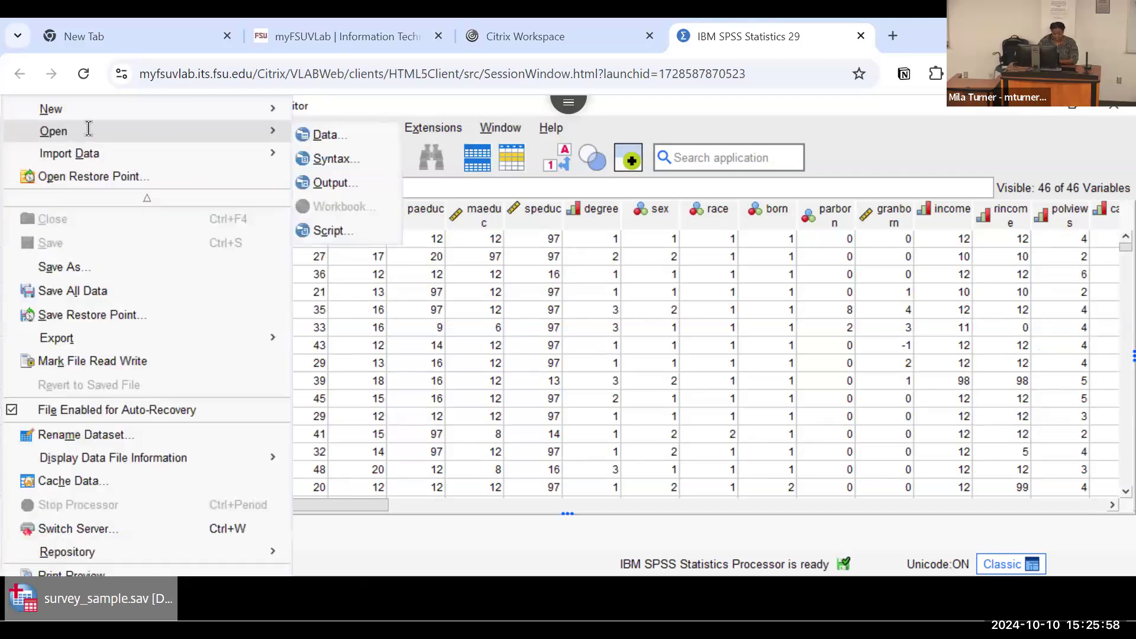
mouse_move(208, 112)
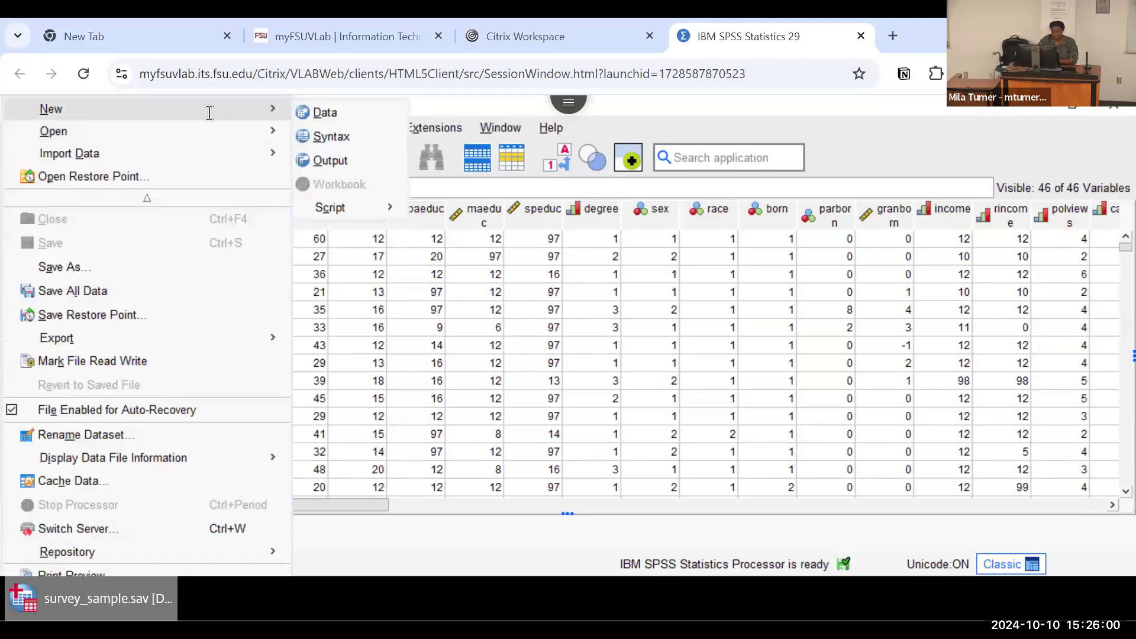
left_click(324, 112)
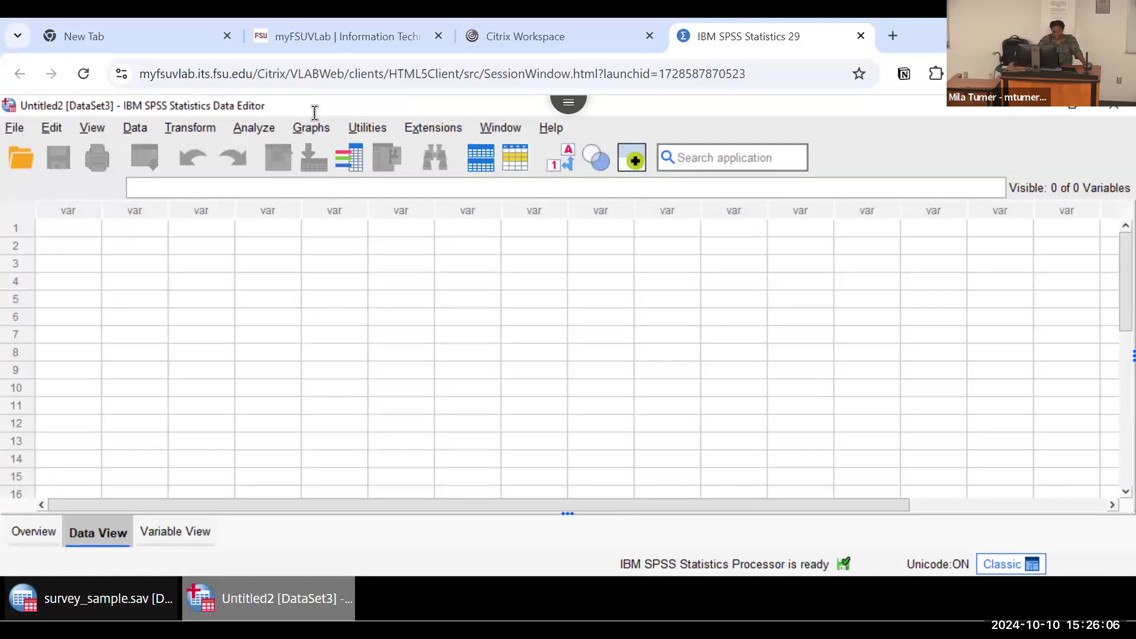
Step: Enter ID in the first cell of the blank dataset
left_click(92, 231)
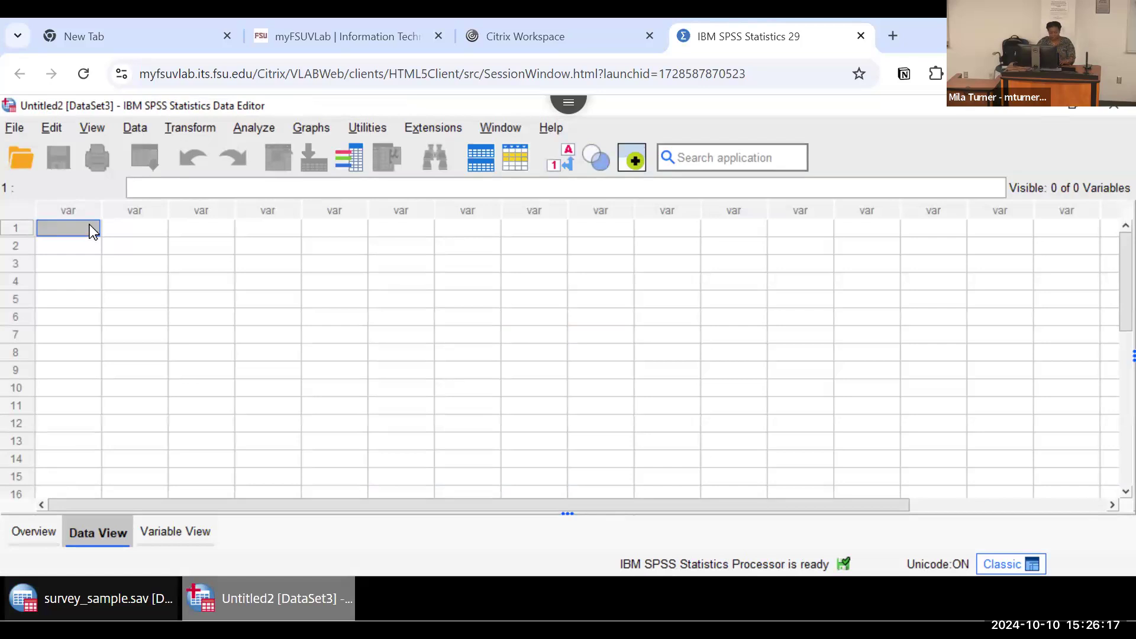
double_click(90, 228)
type("ID")
key("Caps_Lock")
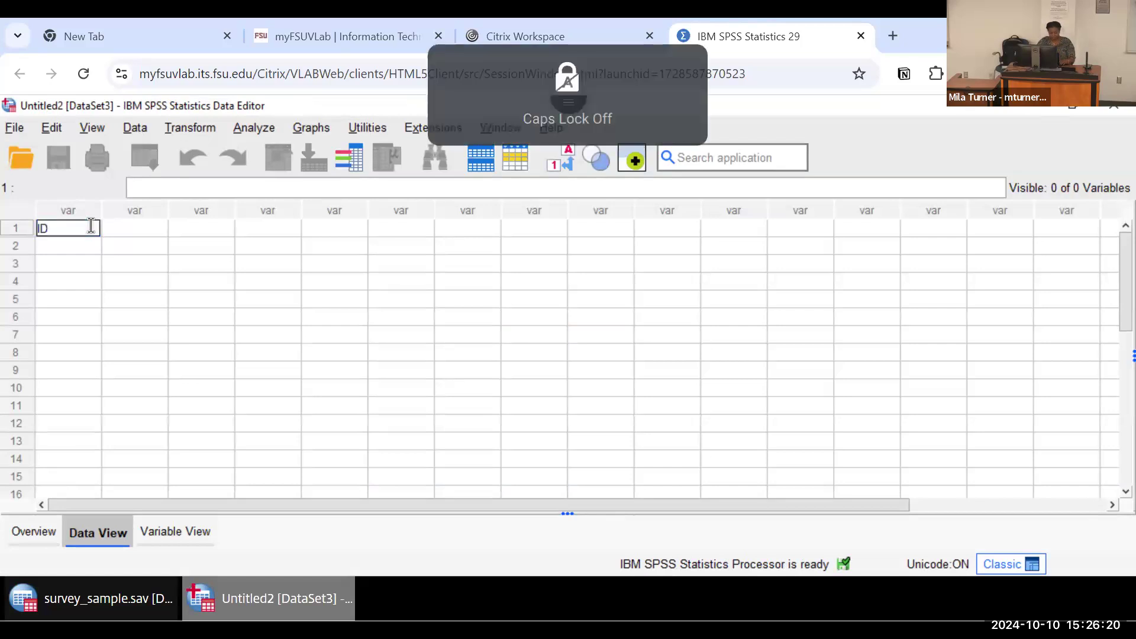
key("Return")
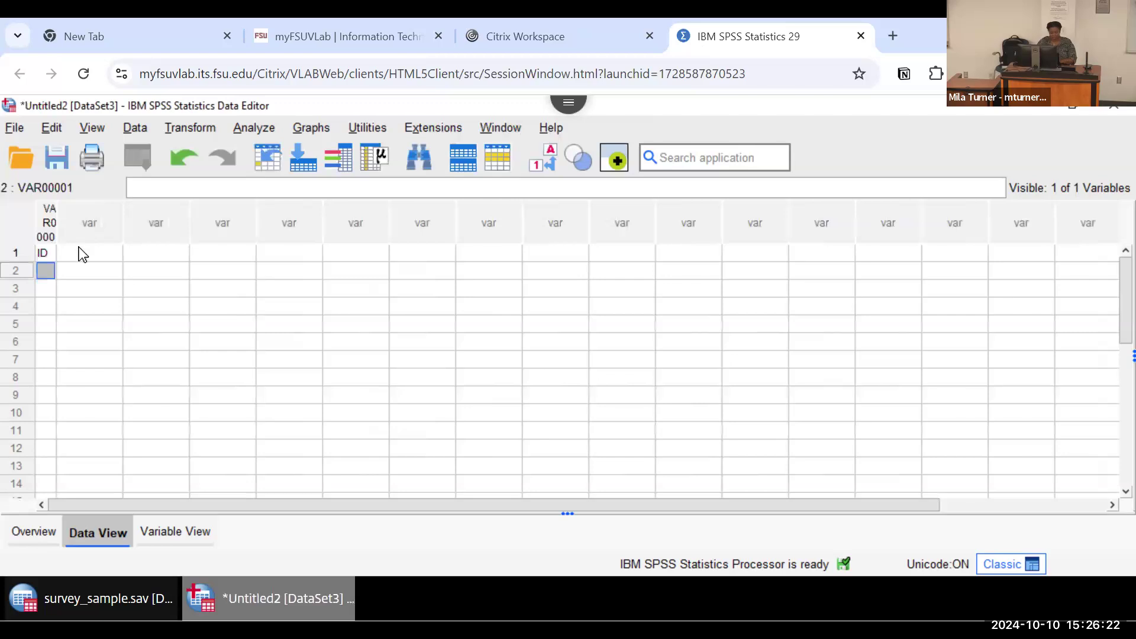
Step: Fill the first five cells of row 1 with 1, 2, 3, 4 and 5, replacing the text in the first cell
left_click(45, 255)
type("1")
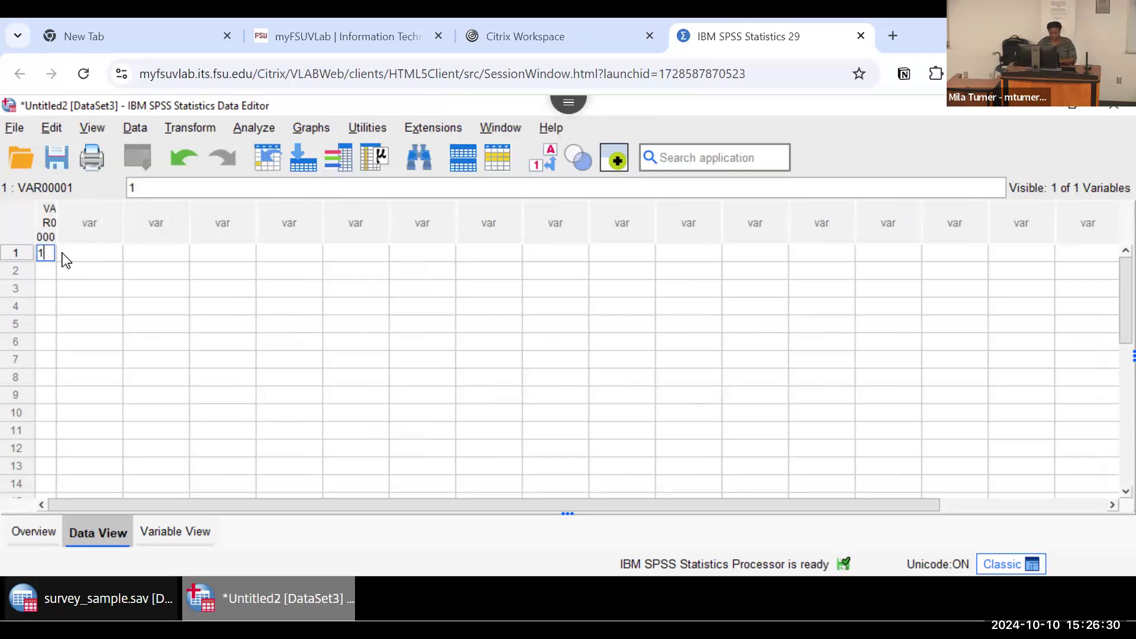
left_click(63, 255)
type("2")
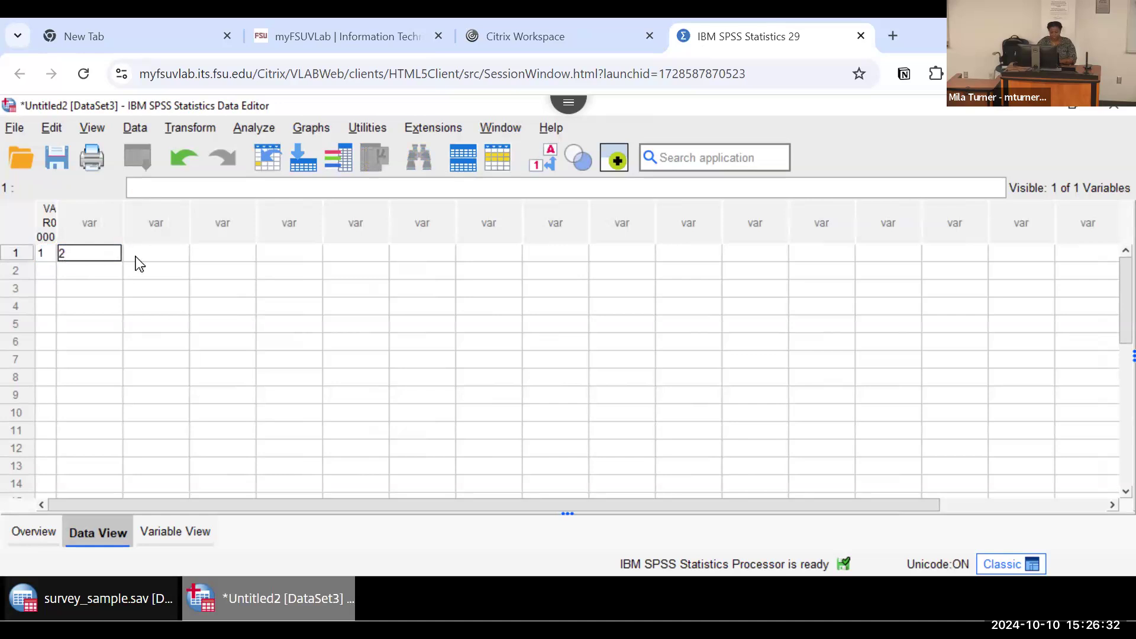
left_click(136, 257)
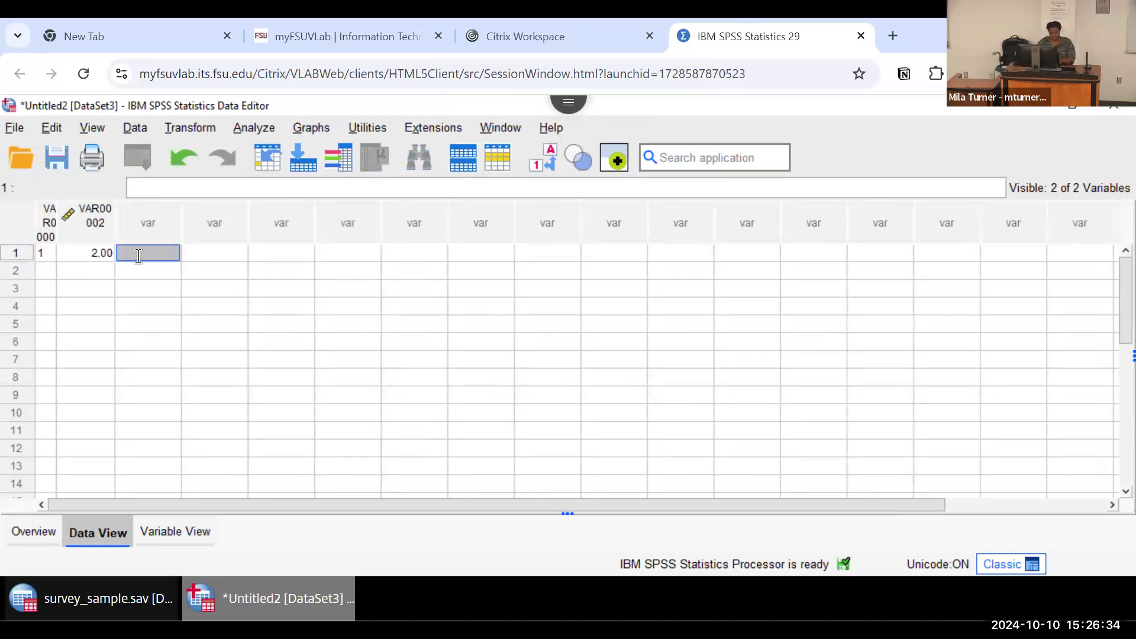
type("3")
left_click(198, 254)
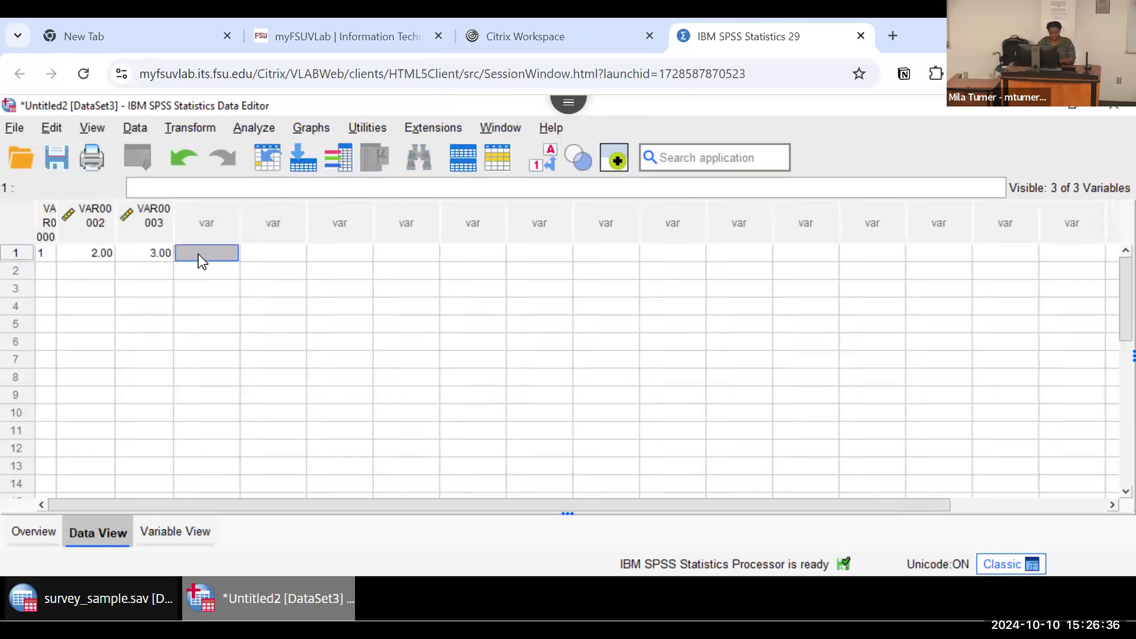
type("4")
left_click(272, 252)
type("5")
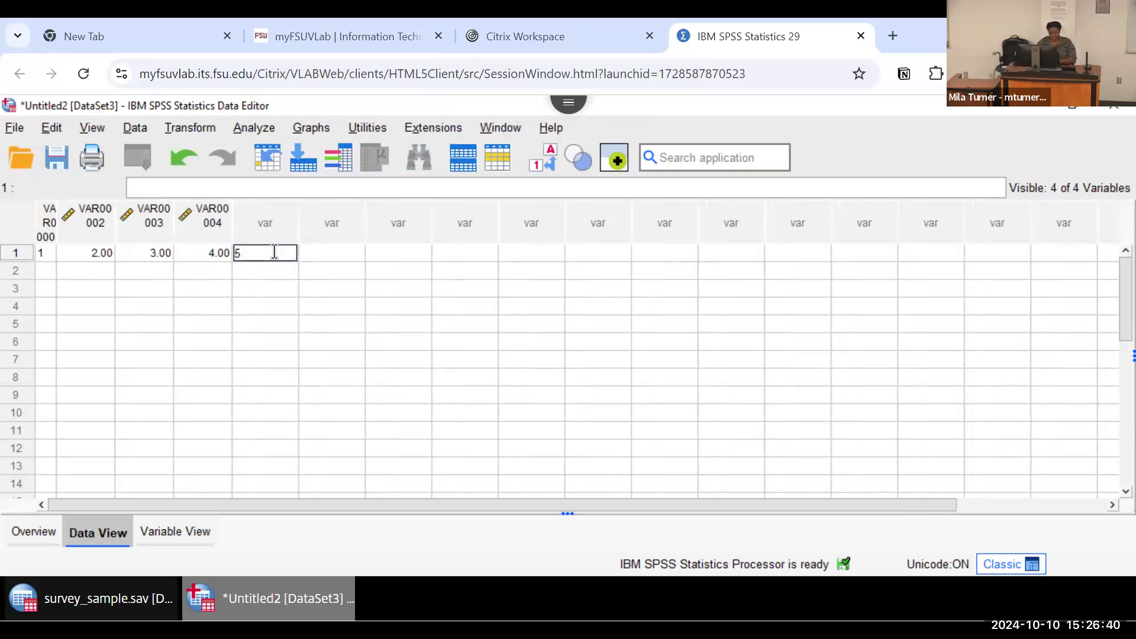
left_click(209, 277)
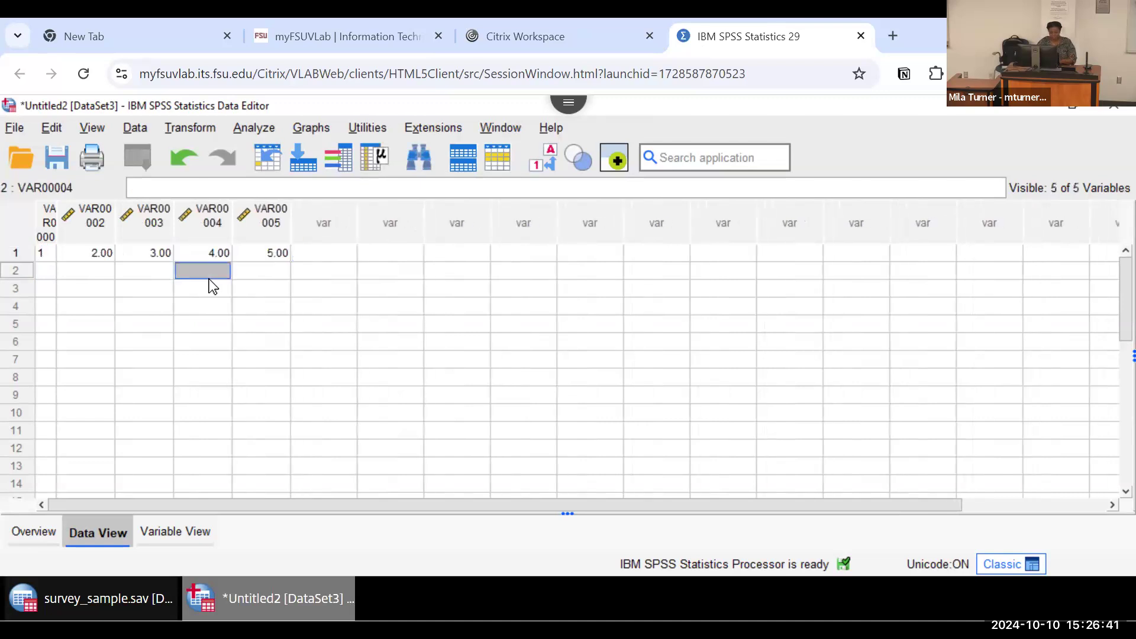
Step: Rename the first variable of the untitled dataset to ID and the second to SEX
left_click(183, 531)
left_click(52, 201)
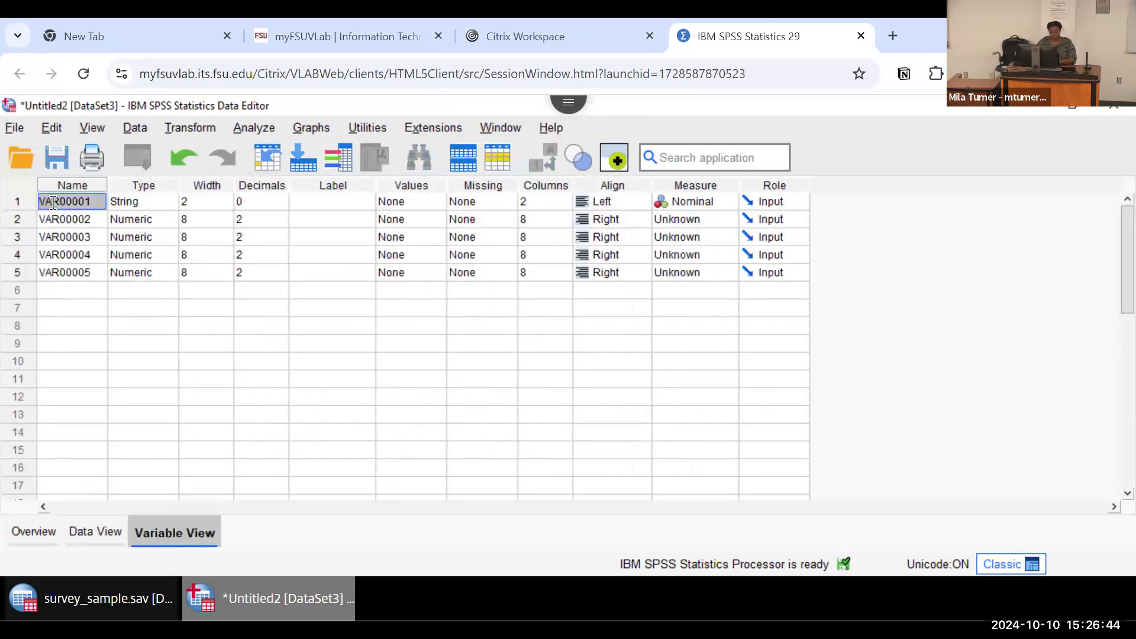
double_click(52, 202)
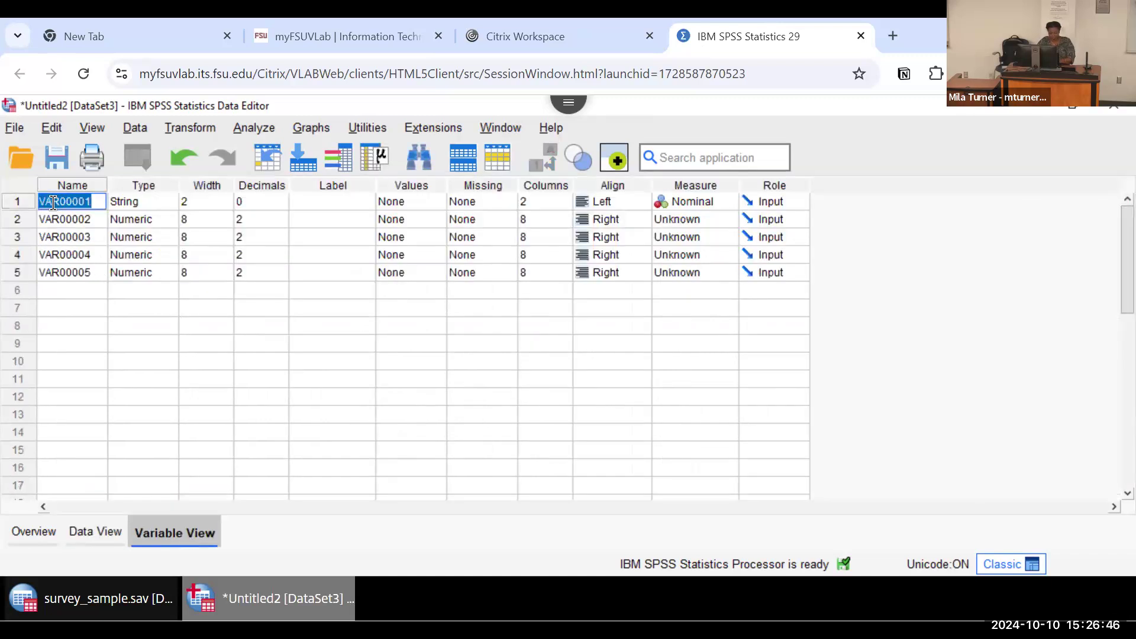
type("ID")
left_click(58, 218)
double_click(59, 218)
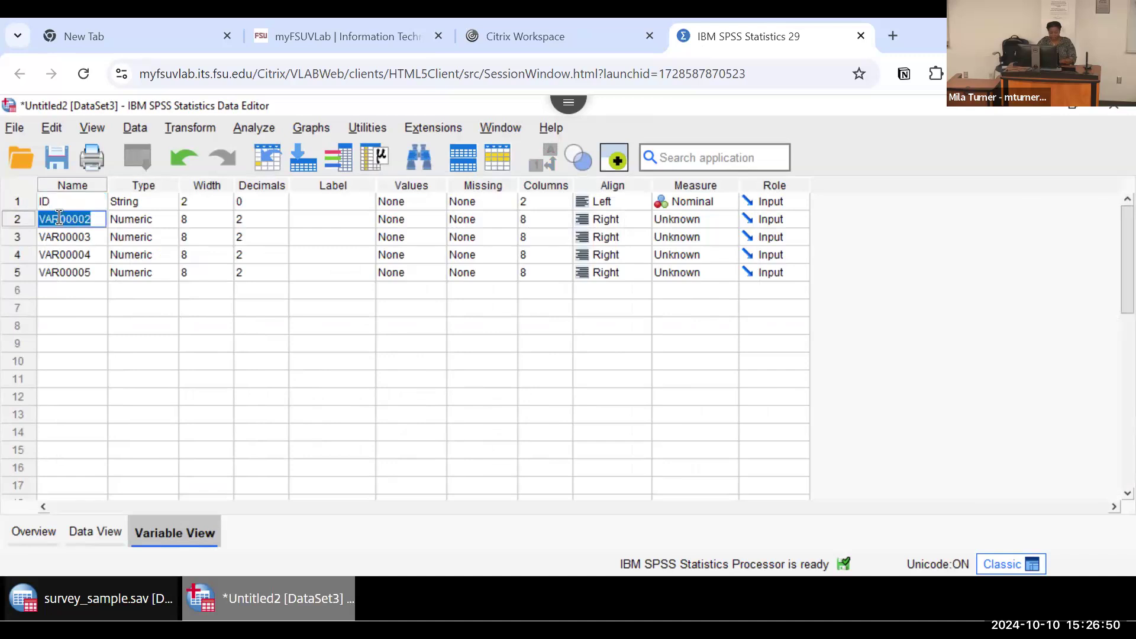
type("SEX")
Step: Rename the third, fourth and fifth variables to AGE, RACE and INCOME
left_click(63, 237)
double_click(63, 237)
type("AGE")
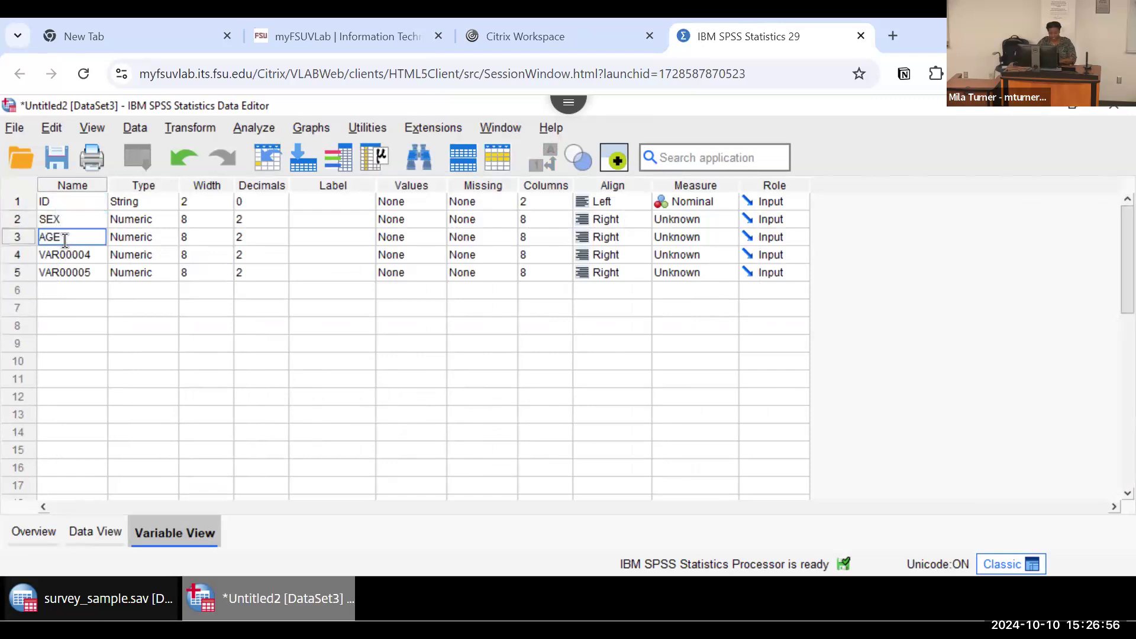
left_click(66, 254)
double_click(68, 255)
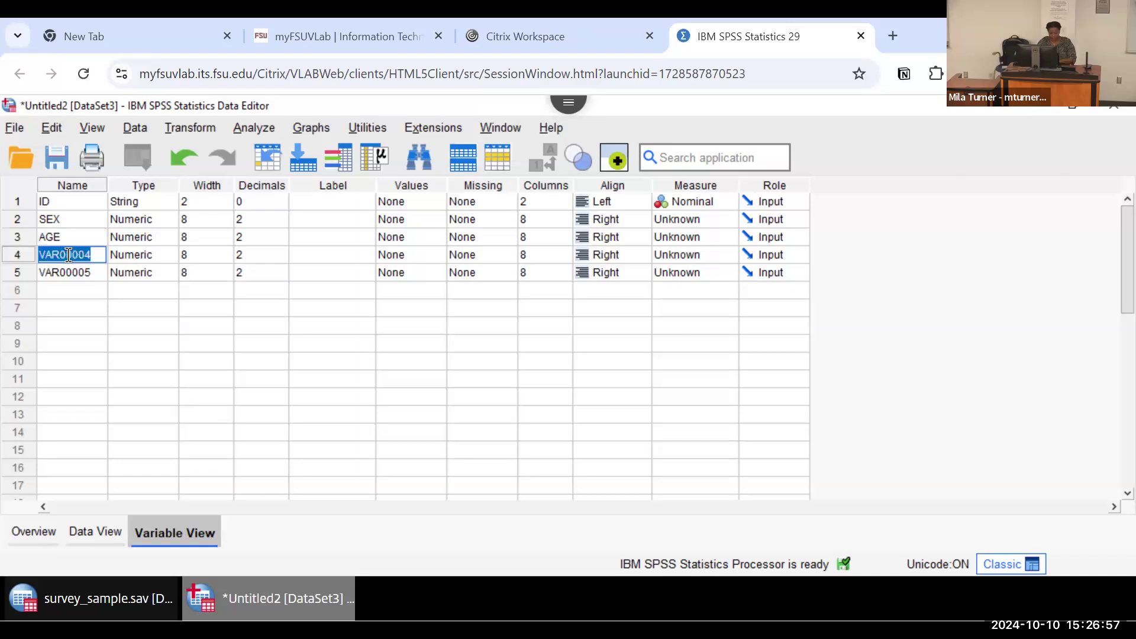
type("RACE")
left_click(80, 271)
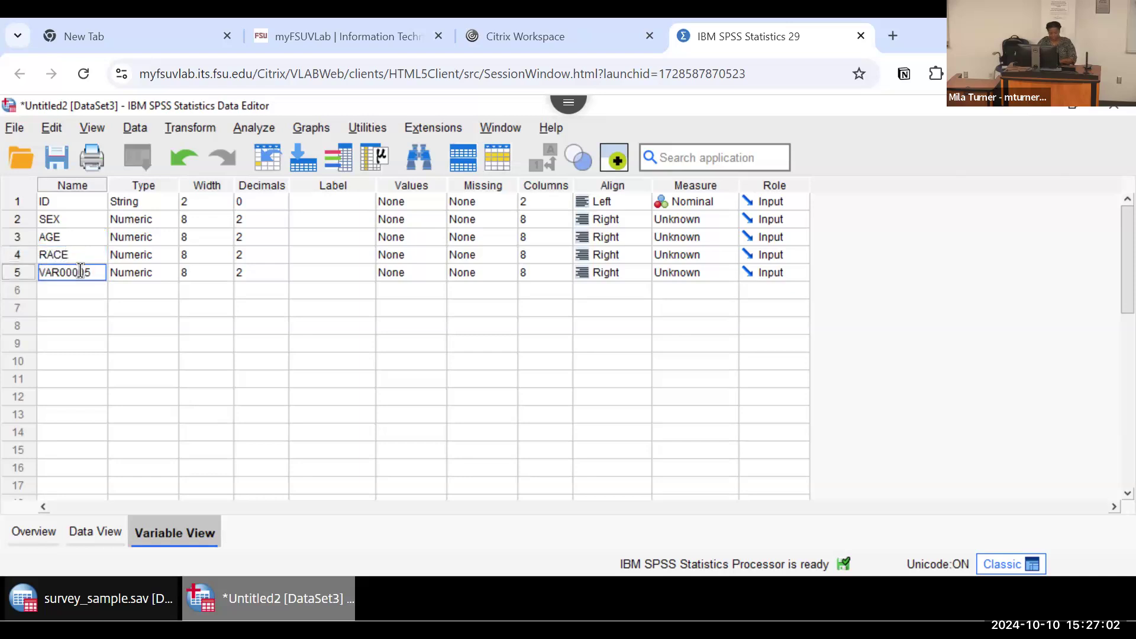
double_click(80, 271)
type("INCOME")
left_click(90, 293)
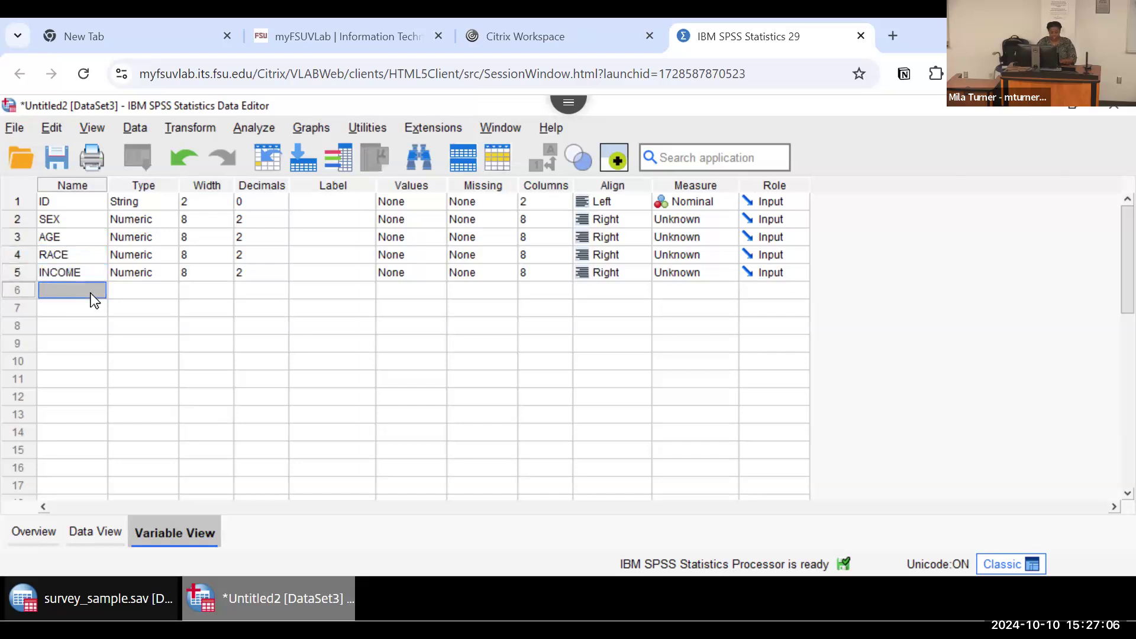
Step: View the renamed columns in the data grid and close the untitled dataset without saving its changes
left_click(93, 533)
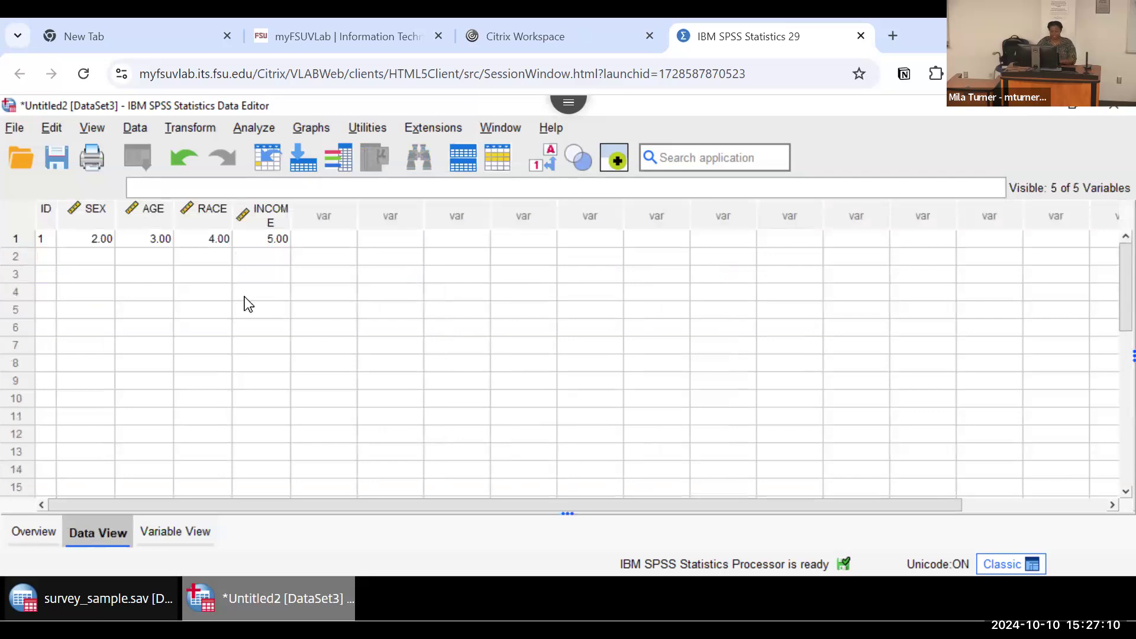
left_click(310, 240)
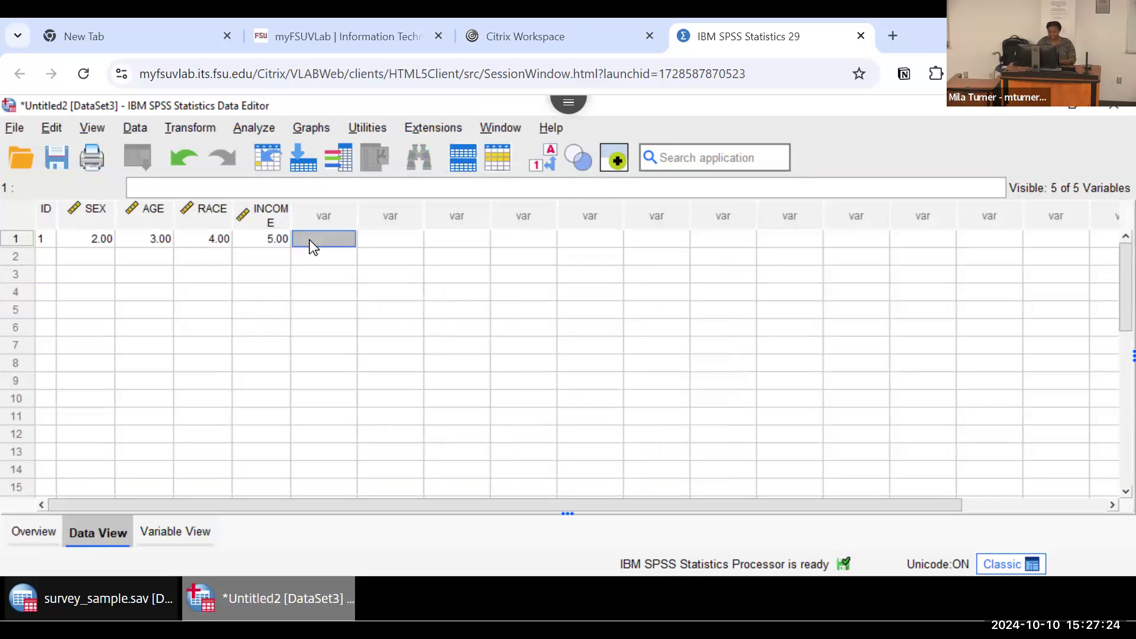
left_click(1111, 113)
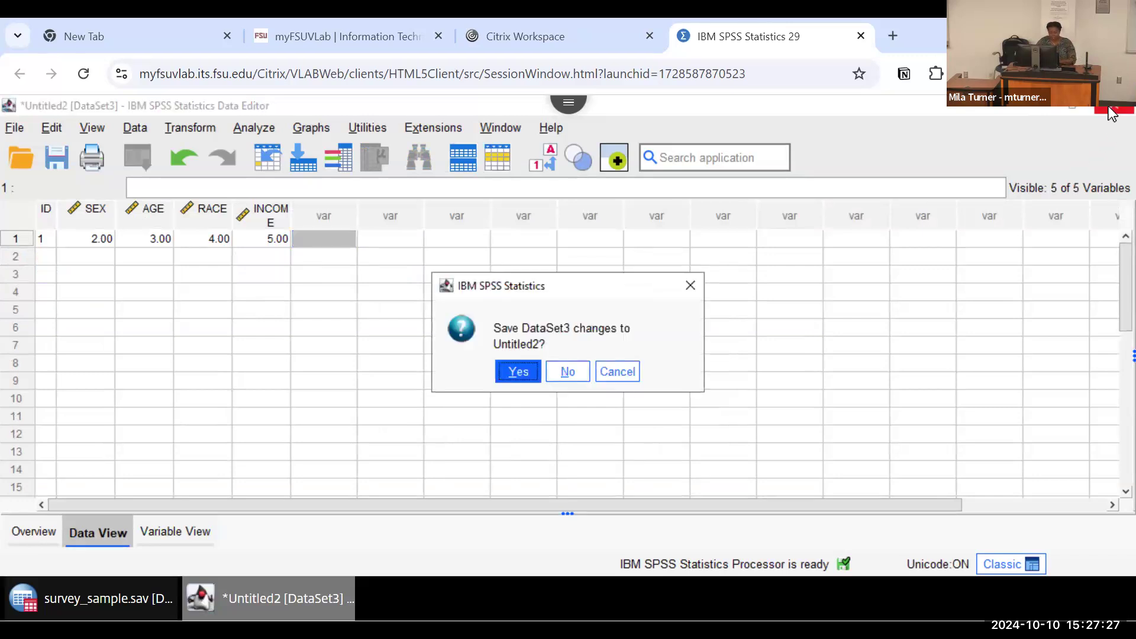
left_click(566, 371)
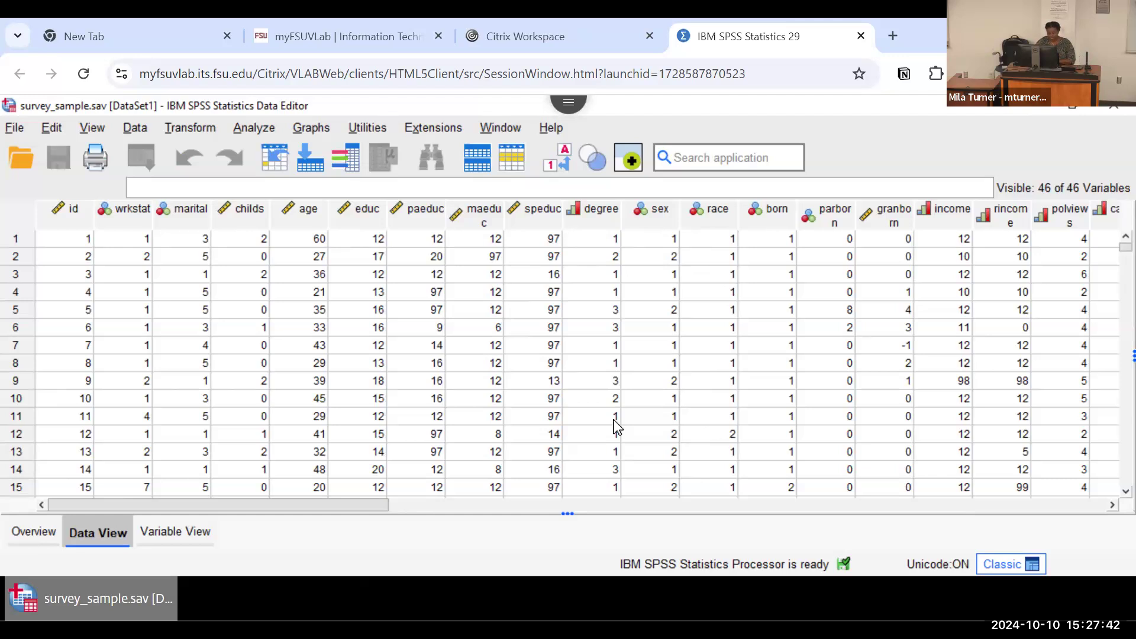
Step: Switch to the slide presentation and advance to the SPSS Windows slide
key("alt+Tab")
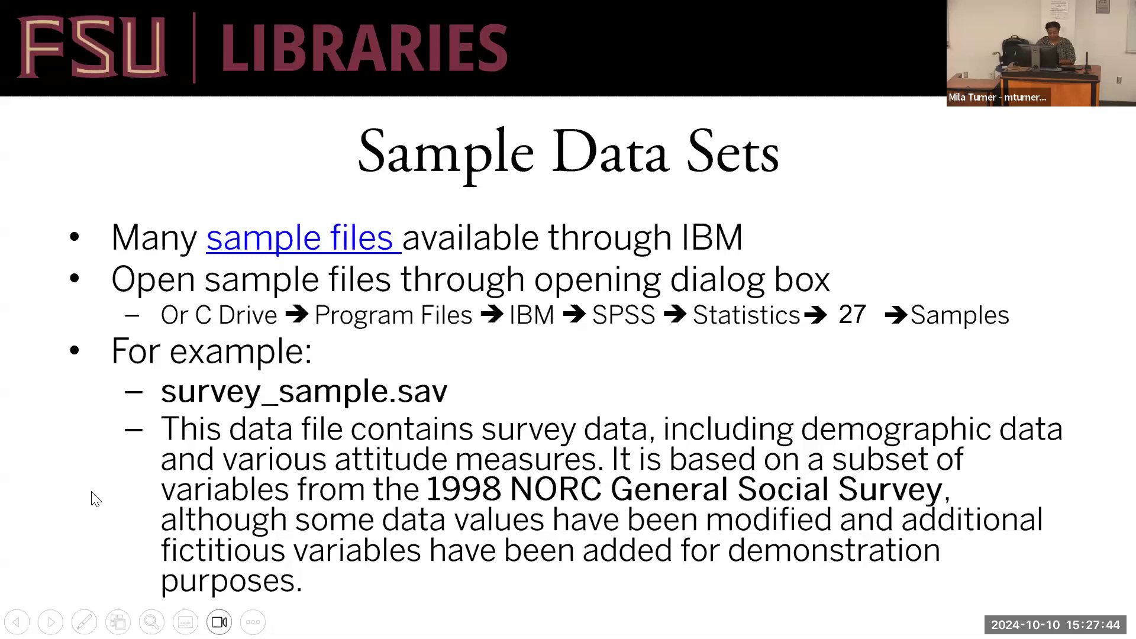
key("Right")
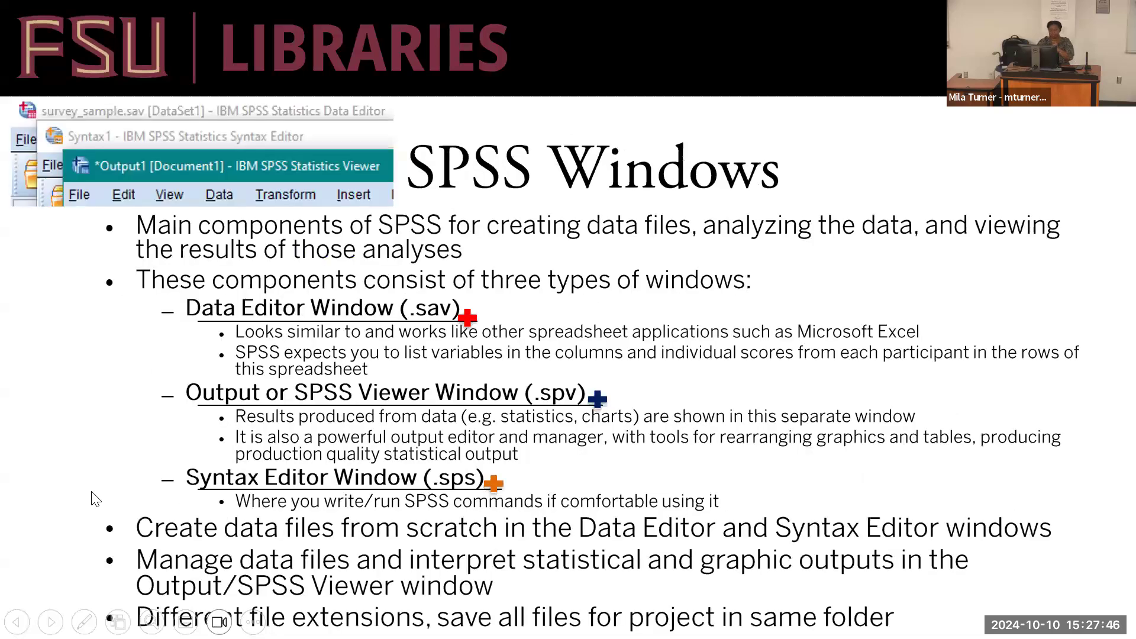
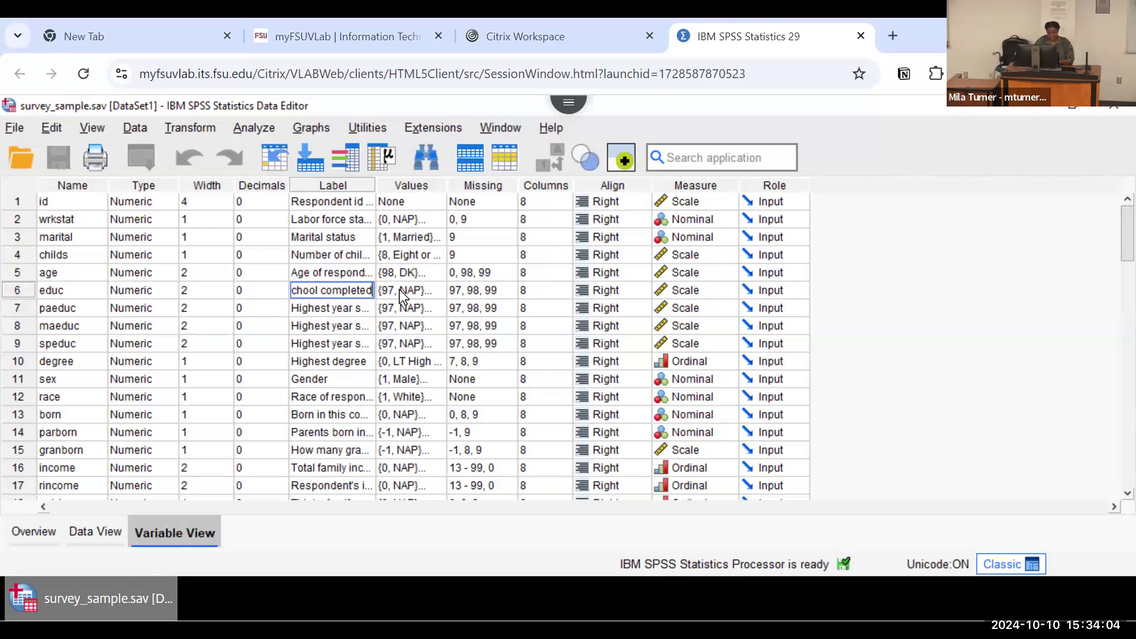
Step: Widen the Label column to show the full educ label, and examine the value labels defined for educ
left_click(400, 289)
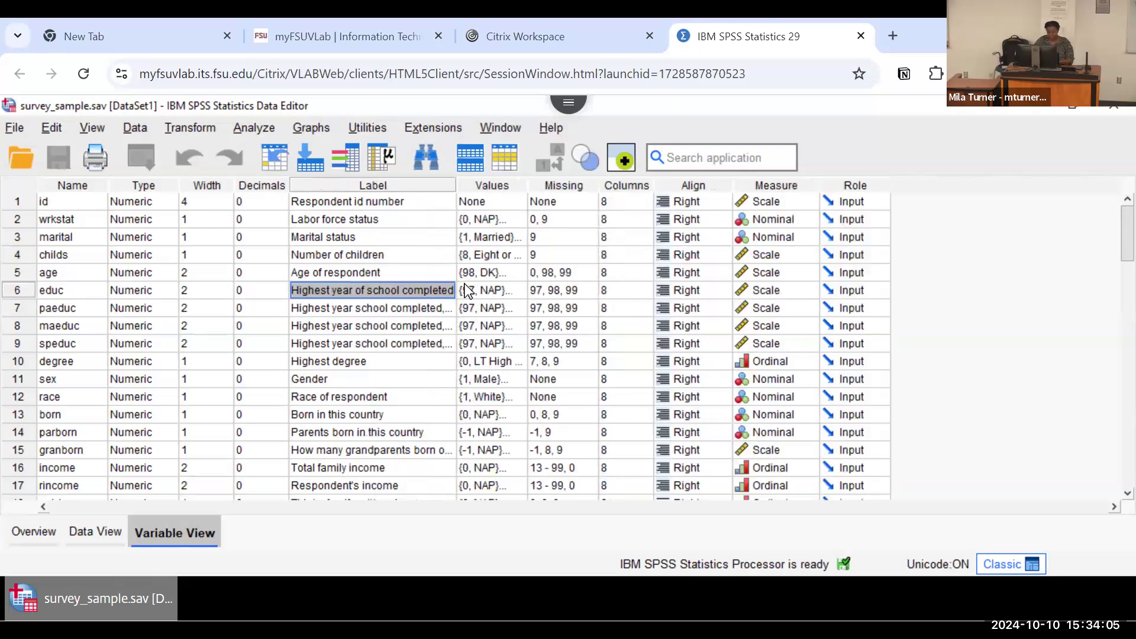
left_click(515, 292)
left_click(517, 292)
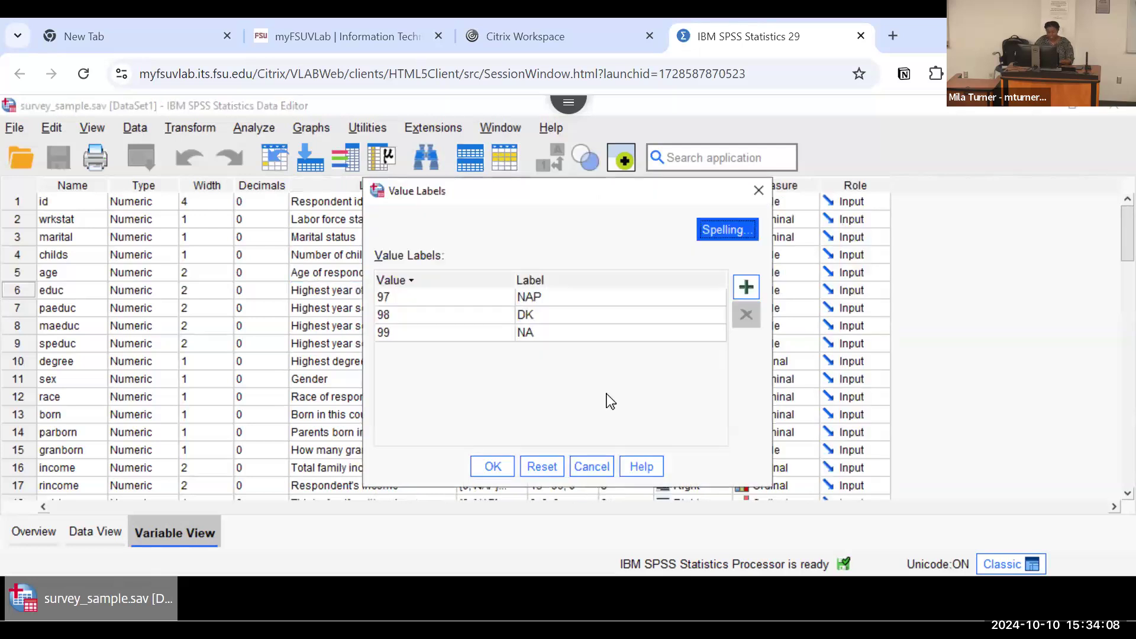
left_click(588, 465)
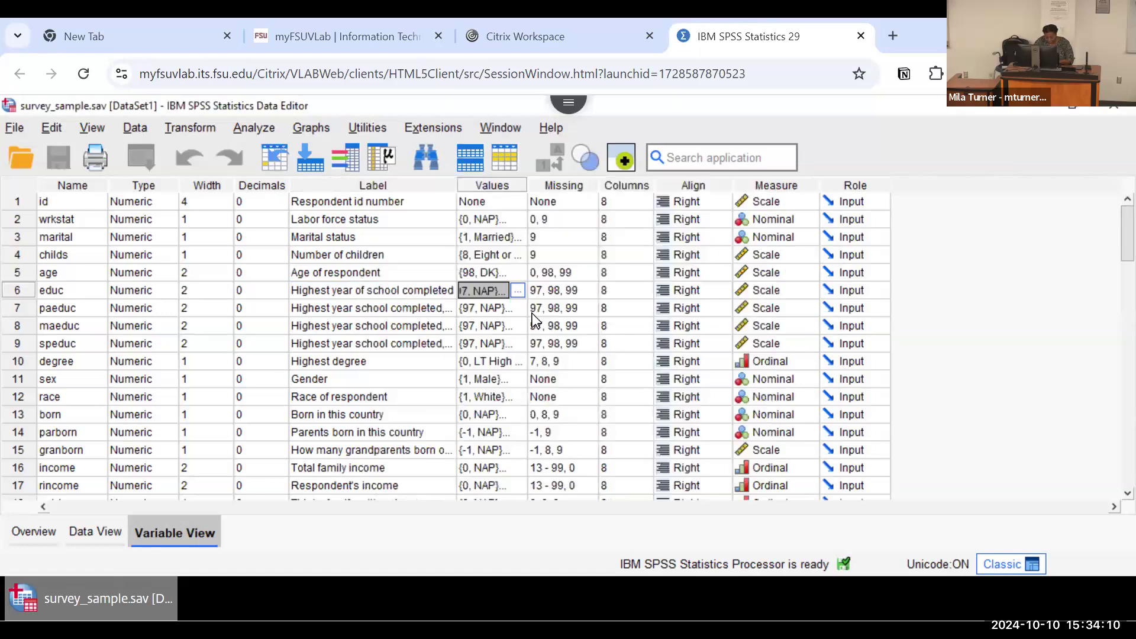
left_click(518, 293)
left_click(516, 293)
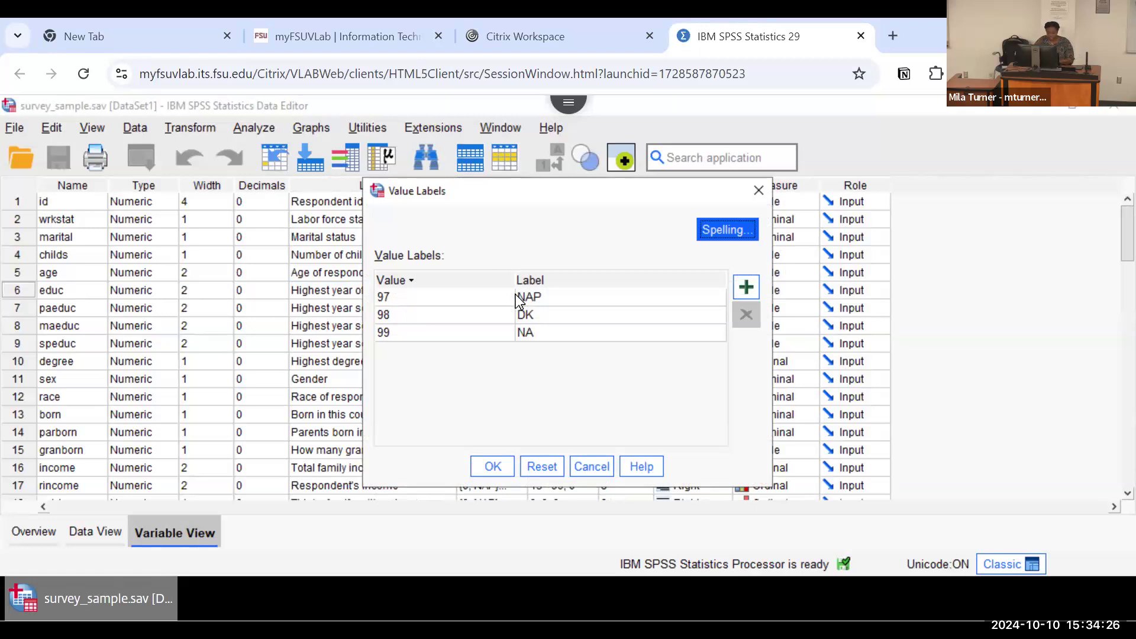
left_click_drag(492, 198, 663, 212)
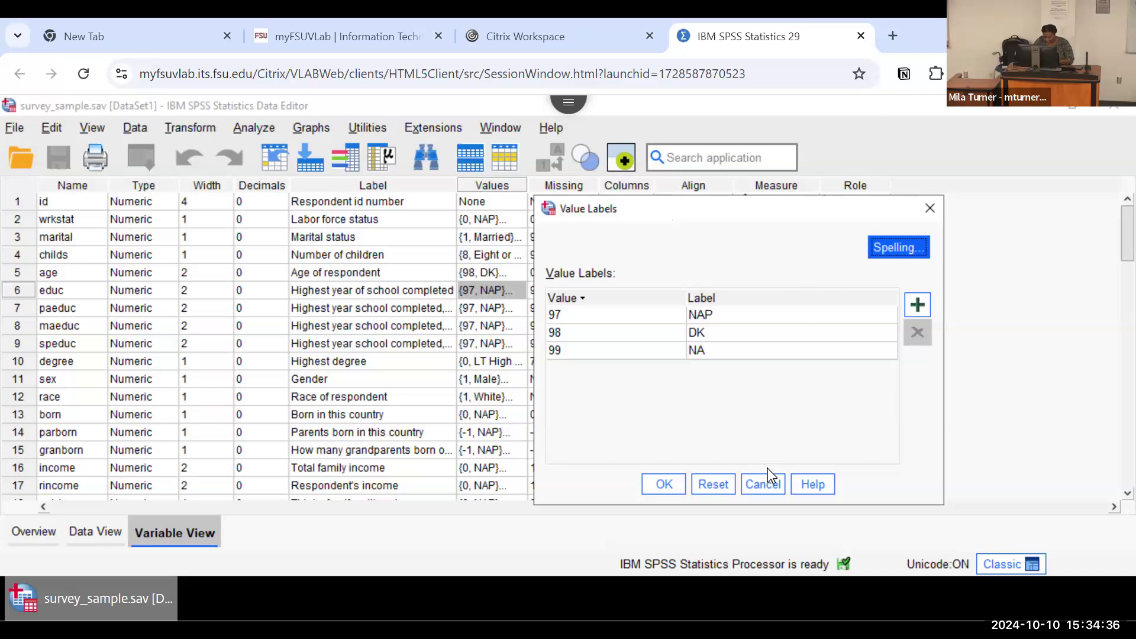
left_click(763, 484)
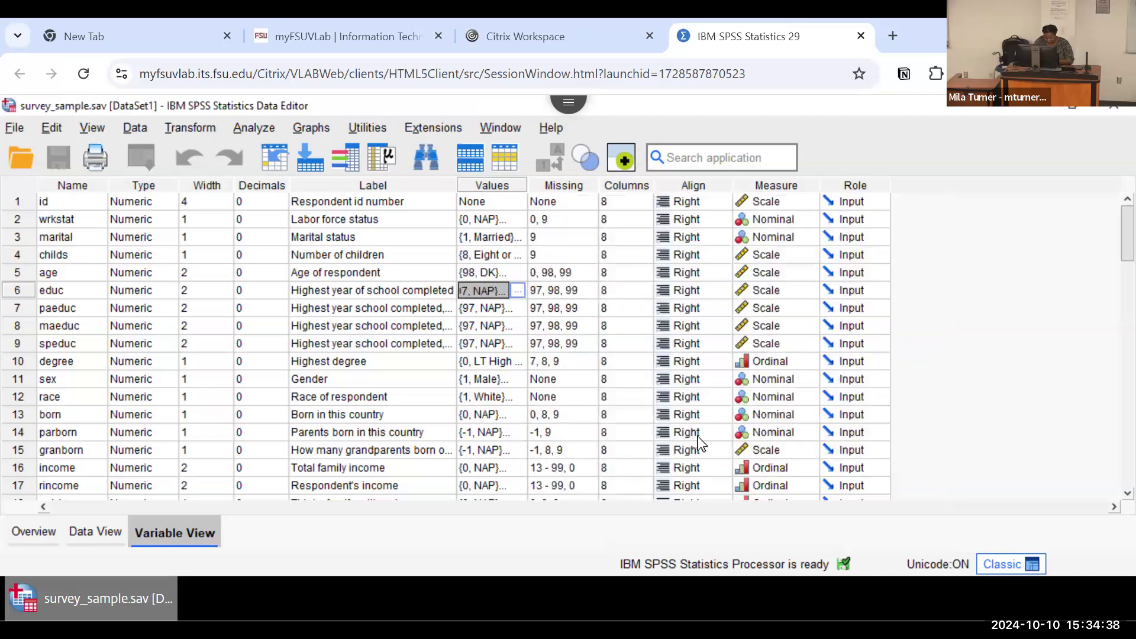
Step: Examine the value labels of degree, try adding and removing a blank value row, and cancel the dialog
left_click(506, 356)
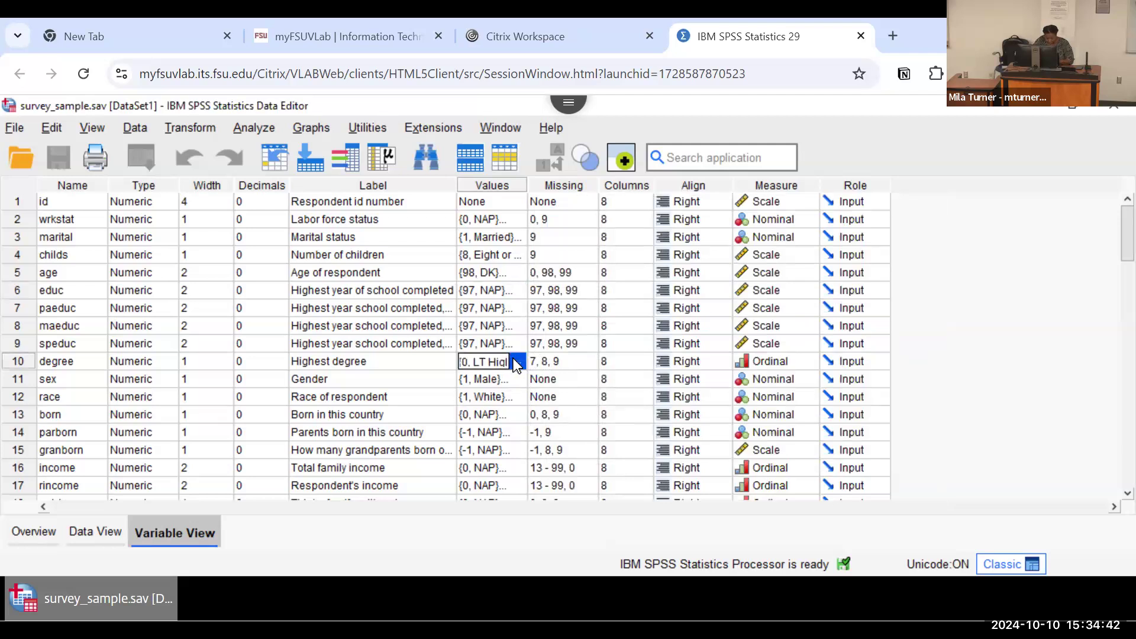
left_click(513, 358)
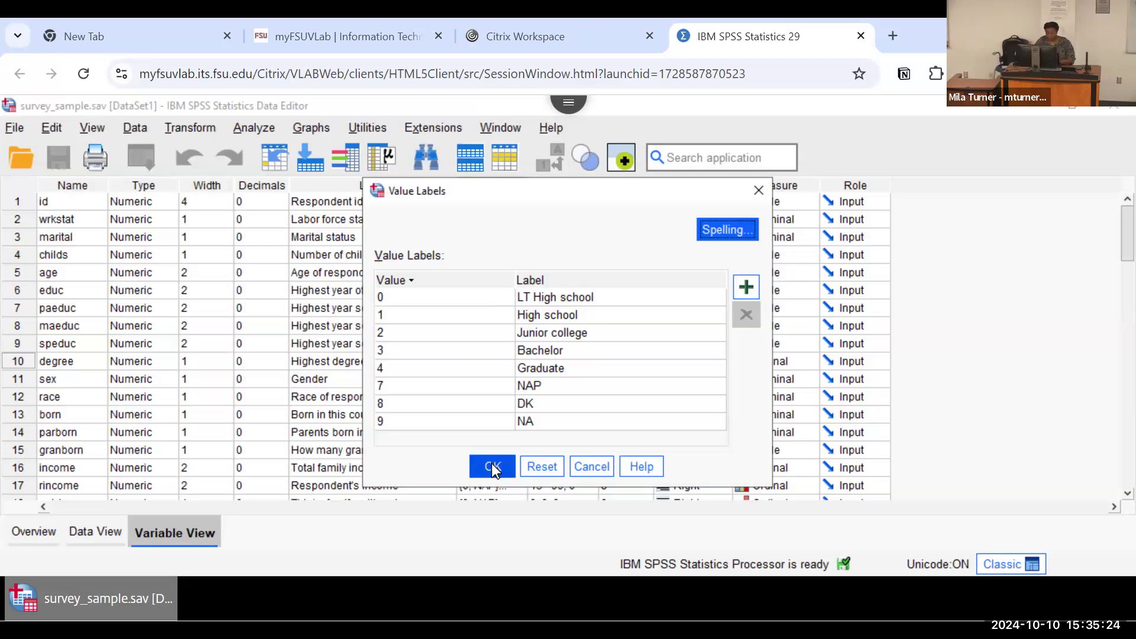
left_click(747, 283)
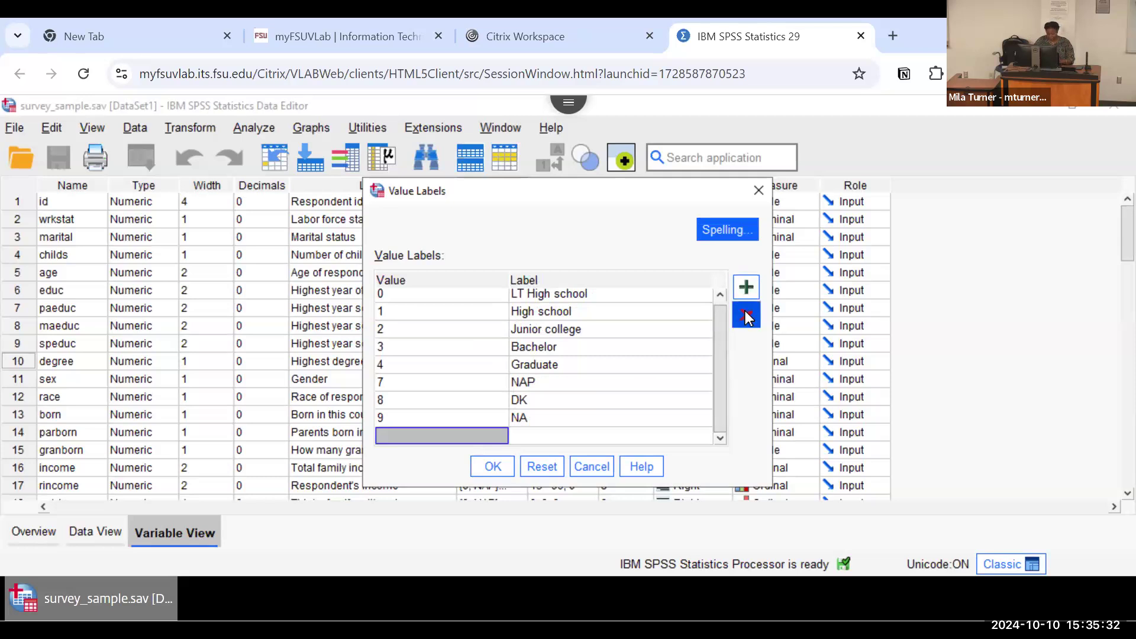
left_click(745, 313)
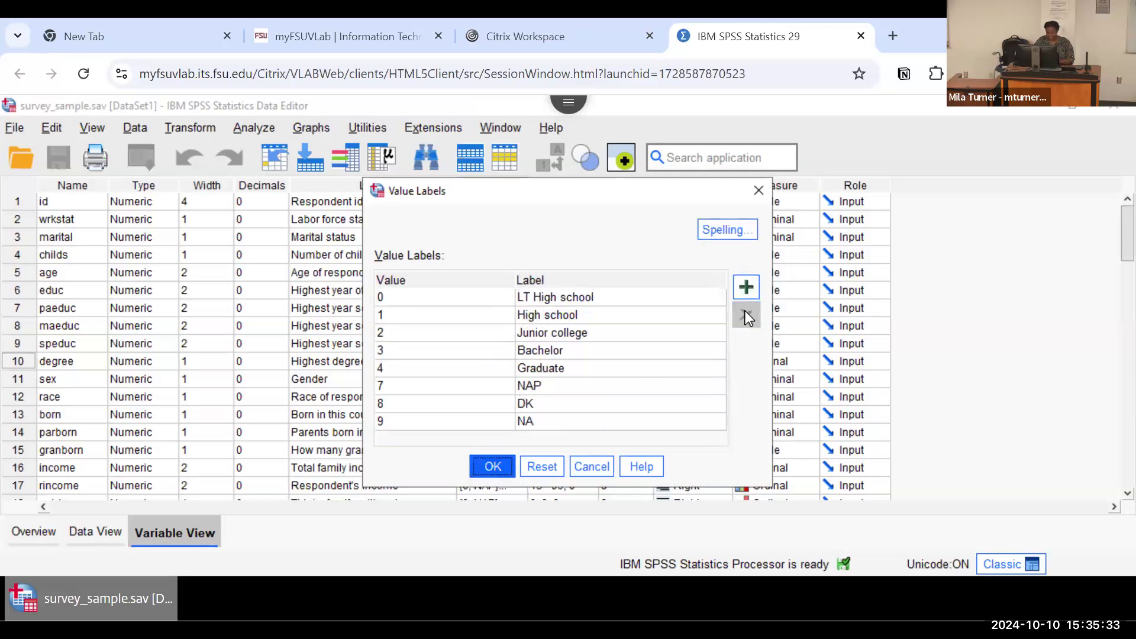
left_click(581, 463)
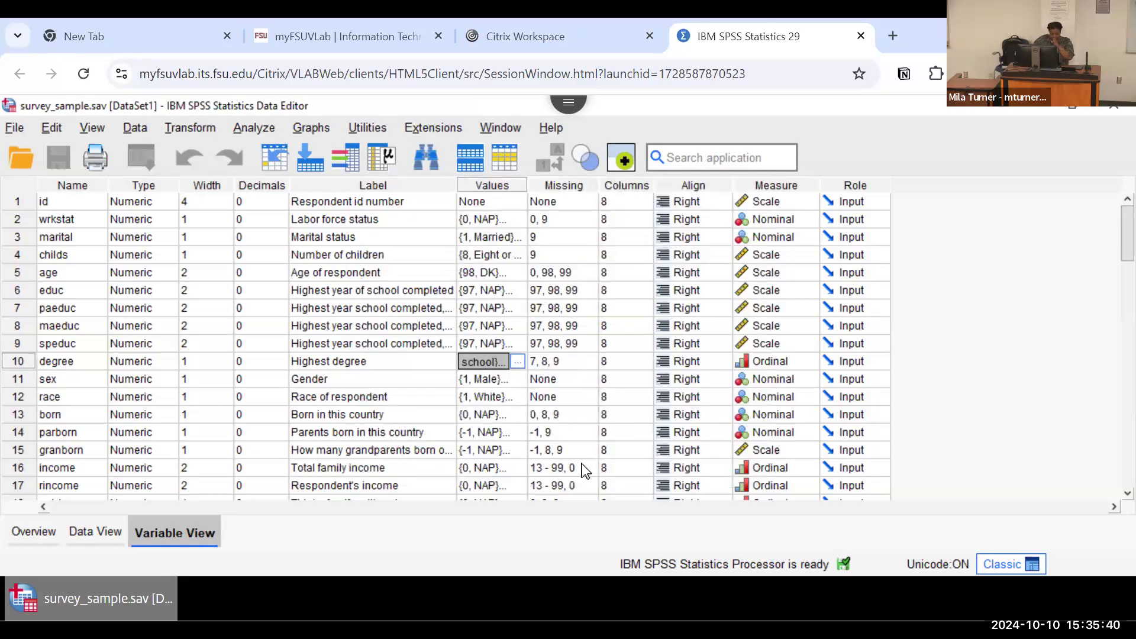
Step: Examine the value labels of marital, and inspect the missing-value settings of educ and id
double_click(515, 234)
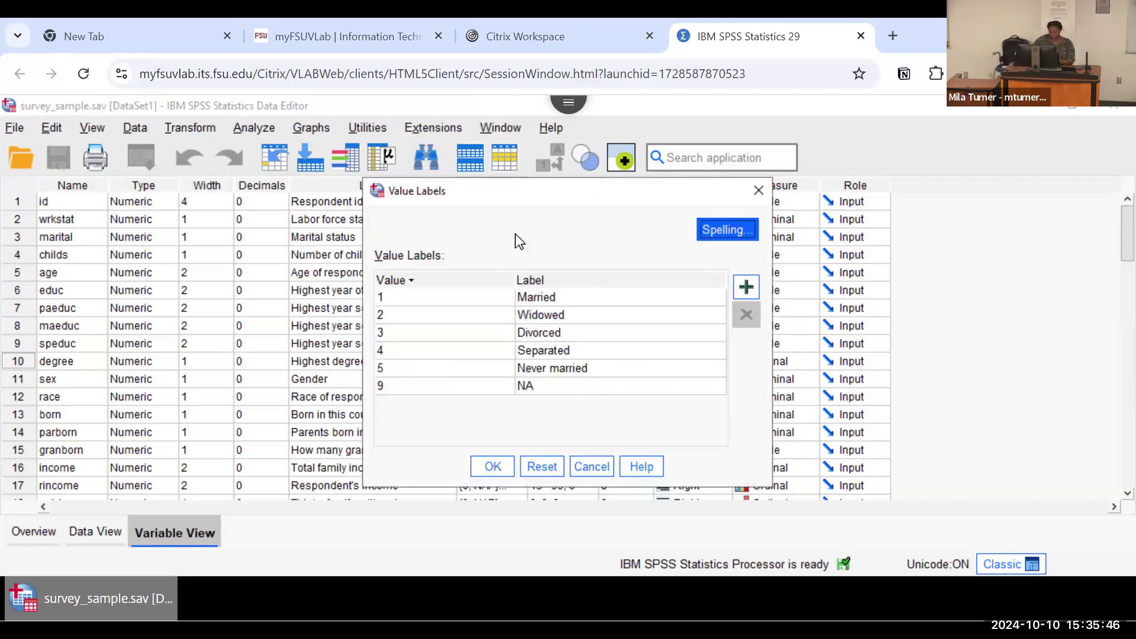
left_click(755, 191)
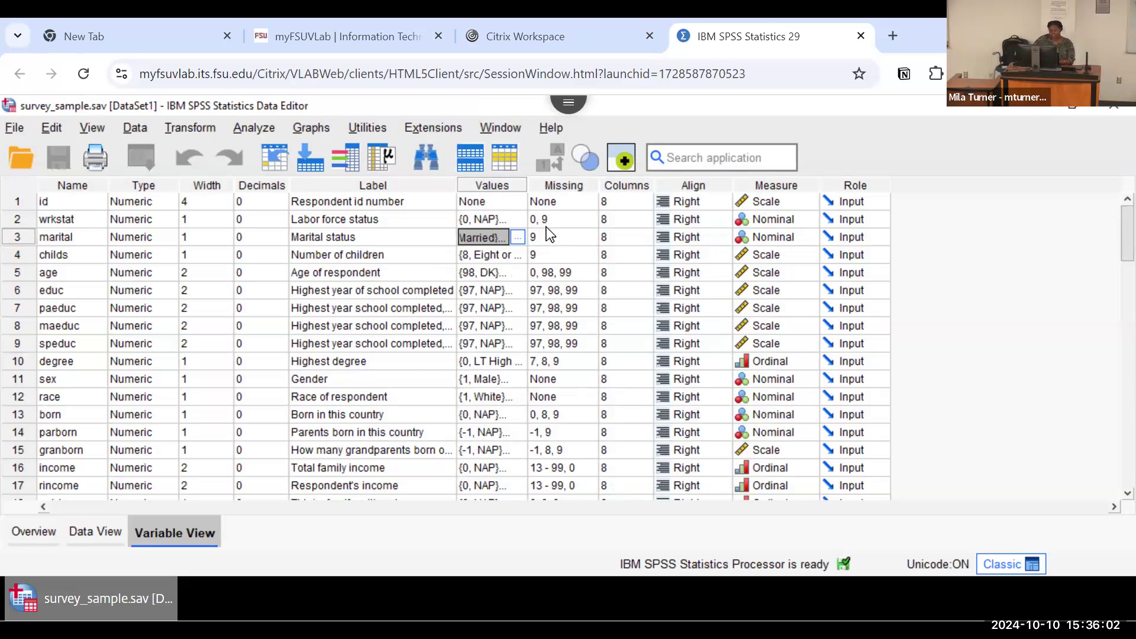
left_click(534, 293)
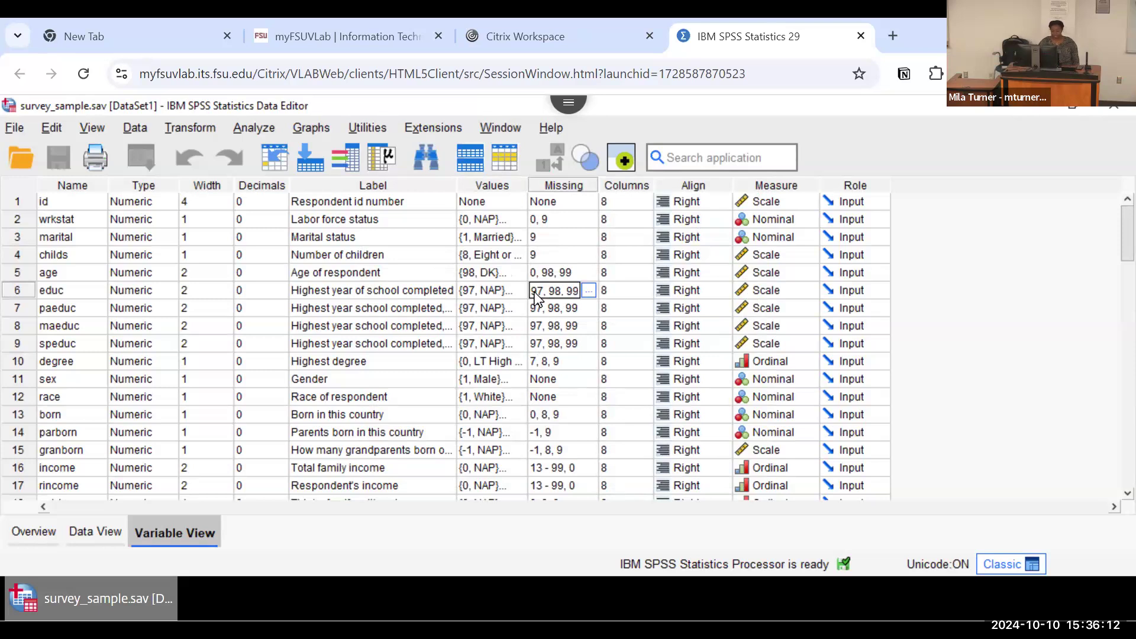
left_click(566, 204)
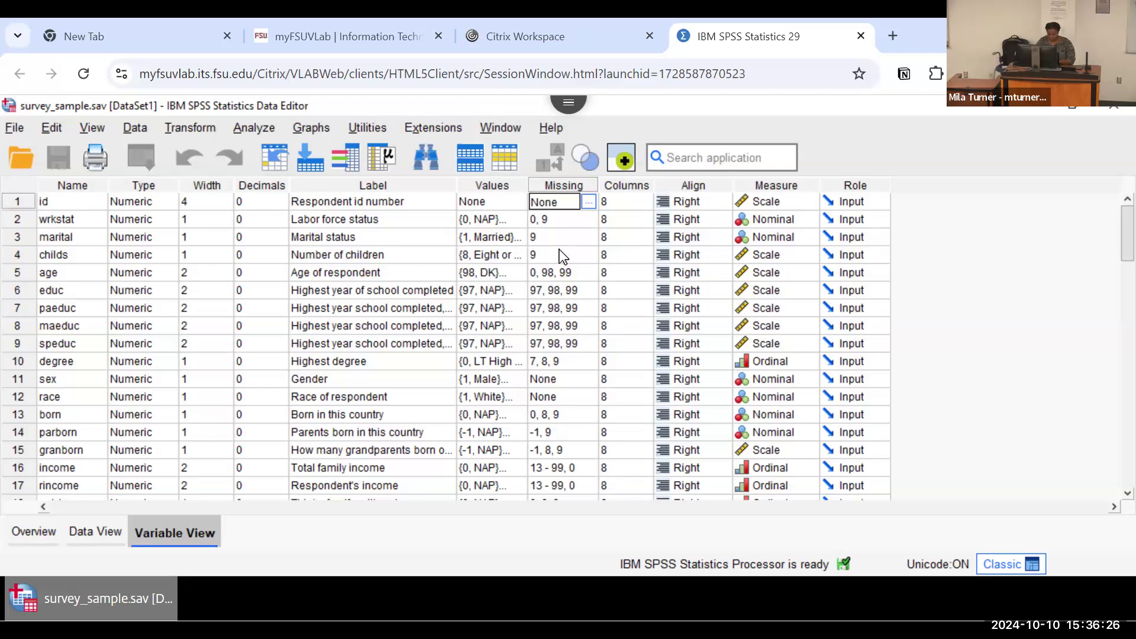
Step: Compare the value labels of marital with those of educ, cancelling the first dialog and accepting the second
left_click(507, 241)
left_click(521, 238)
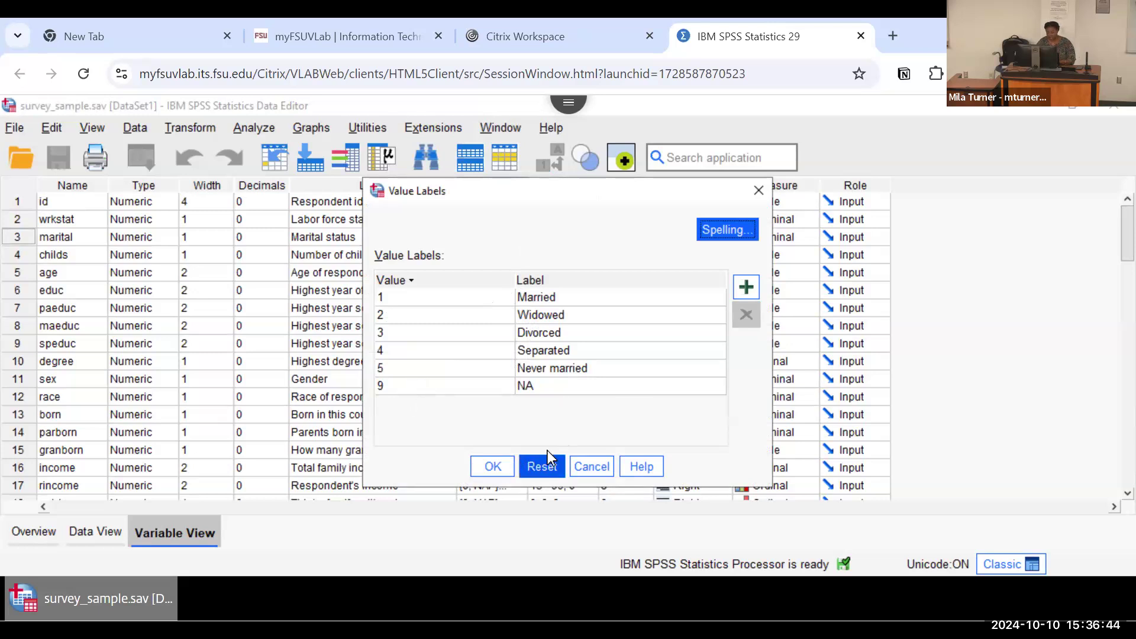
left_click(590, 460)
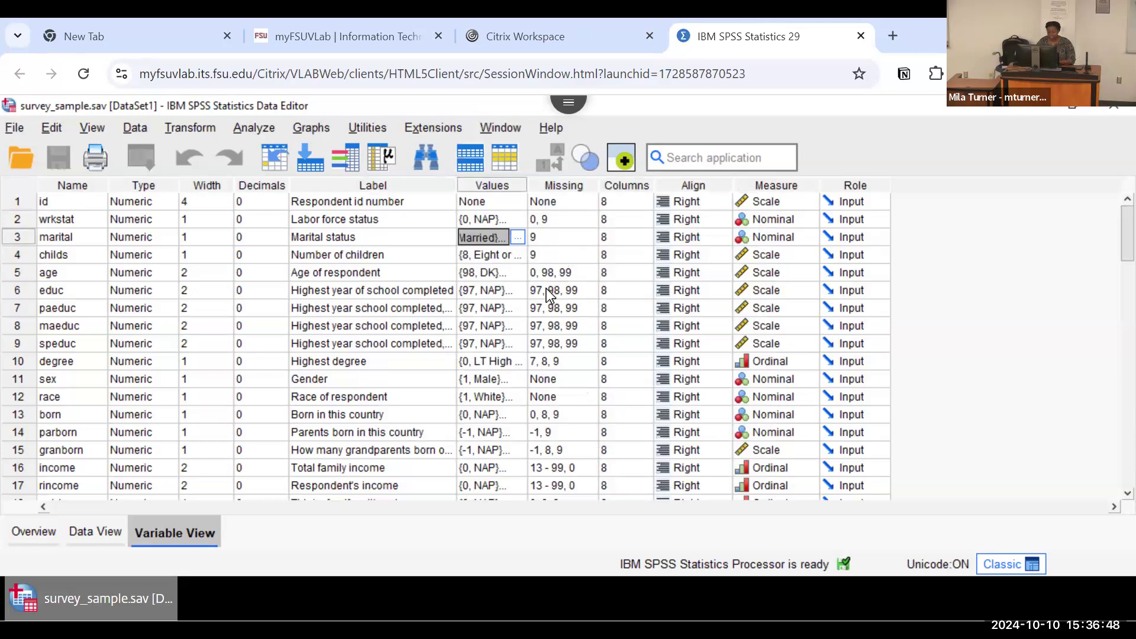
left_click(510, 288)
left_click(518, 290)
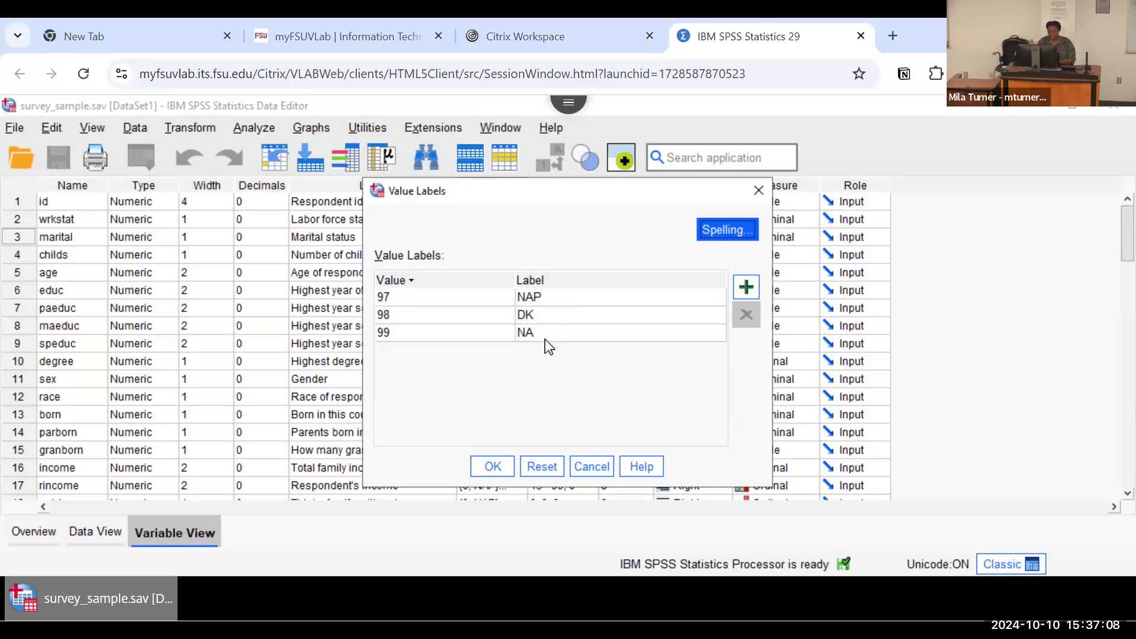
left_click(495, 461)
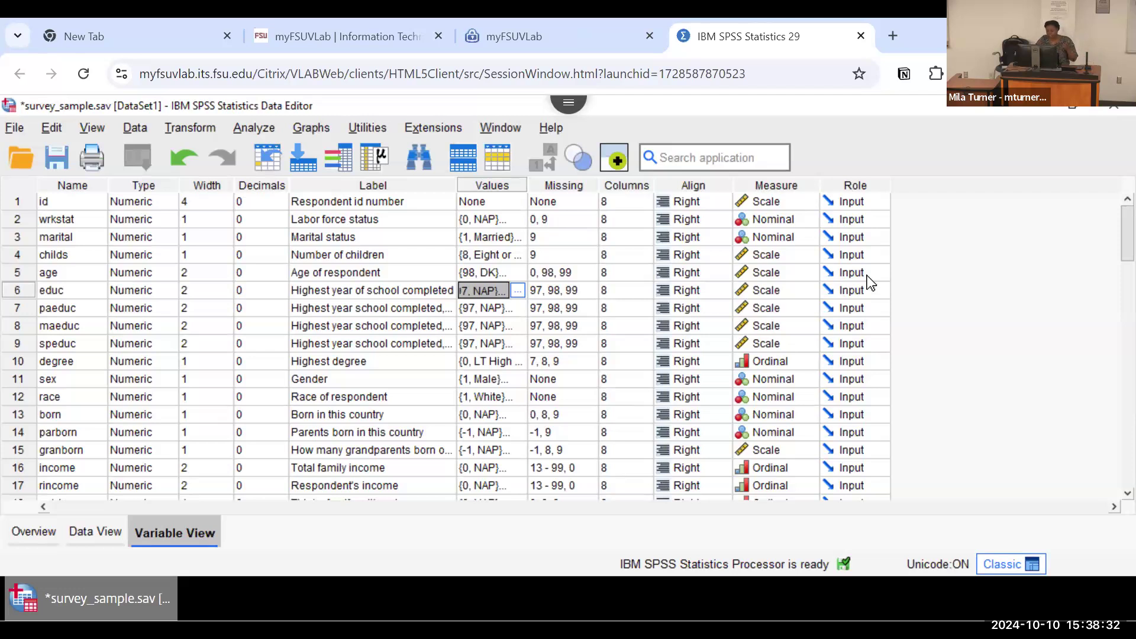
Step: View the role options available for age without choosing one, and switch to the slide presentation
left_click(868, 275)
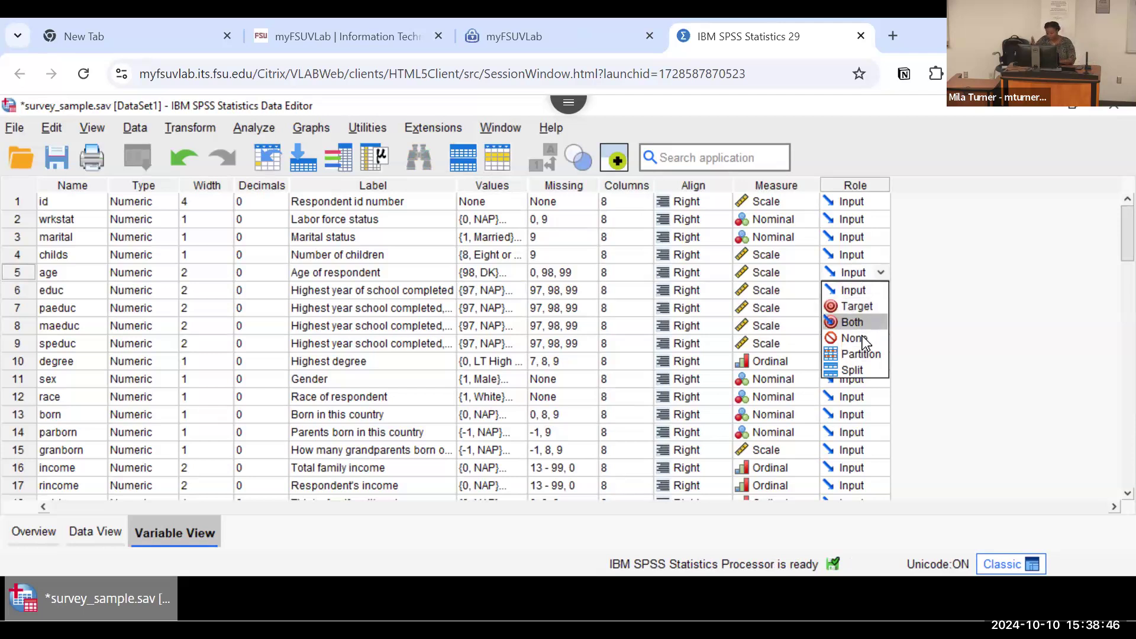
left_click(942, 307)
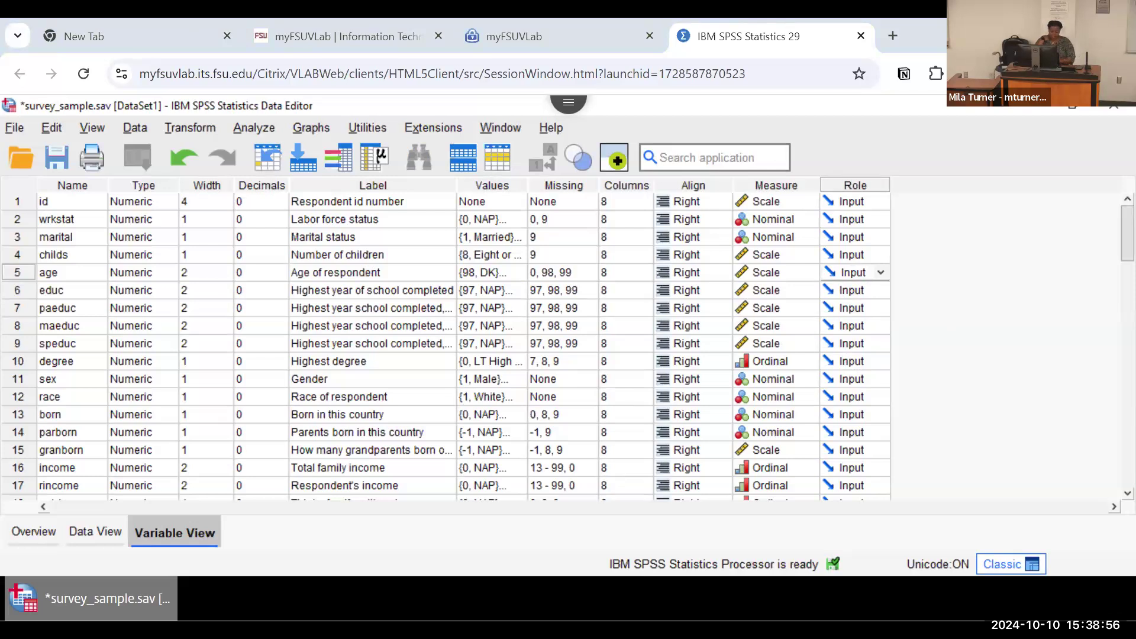
key("alt+Tab")
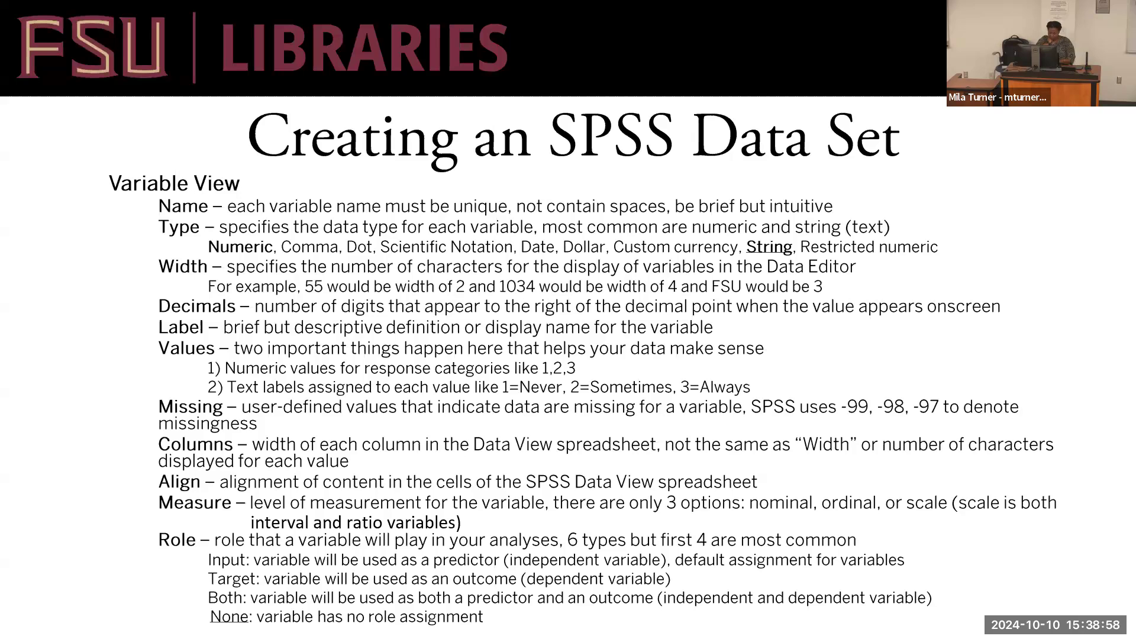
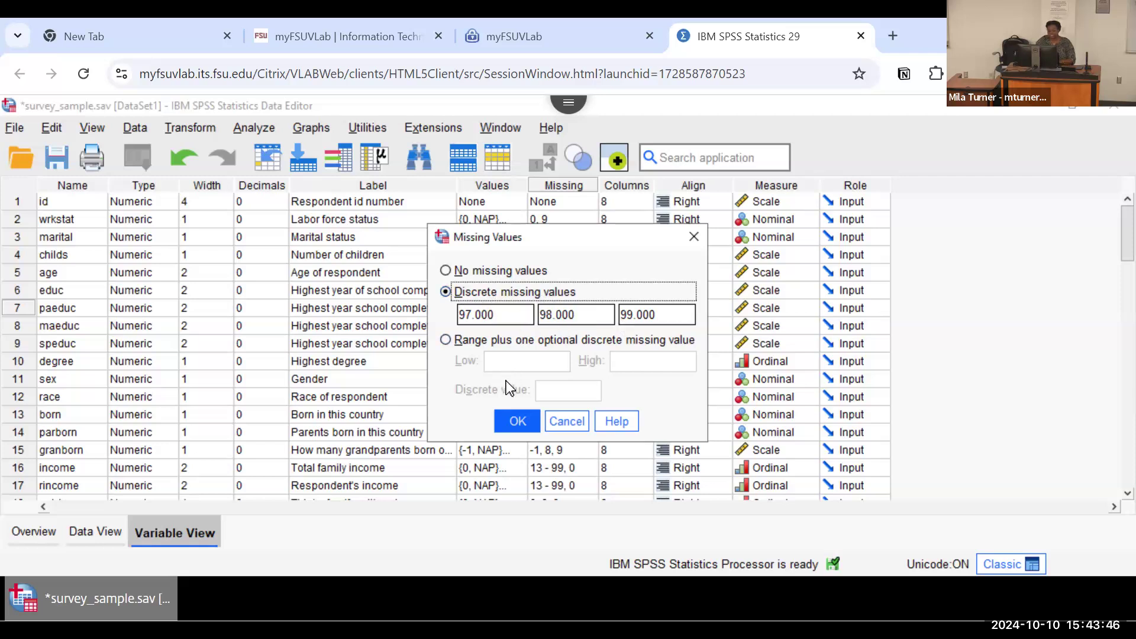
Step: Accept the missing-value settings of paeduc, and advance the slide presentation to the Drop Down Menus slide
left_click(512, 421)
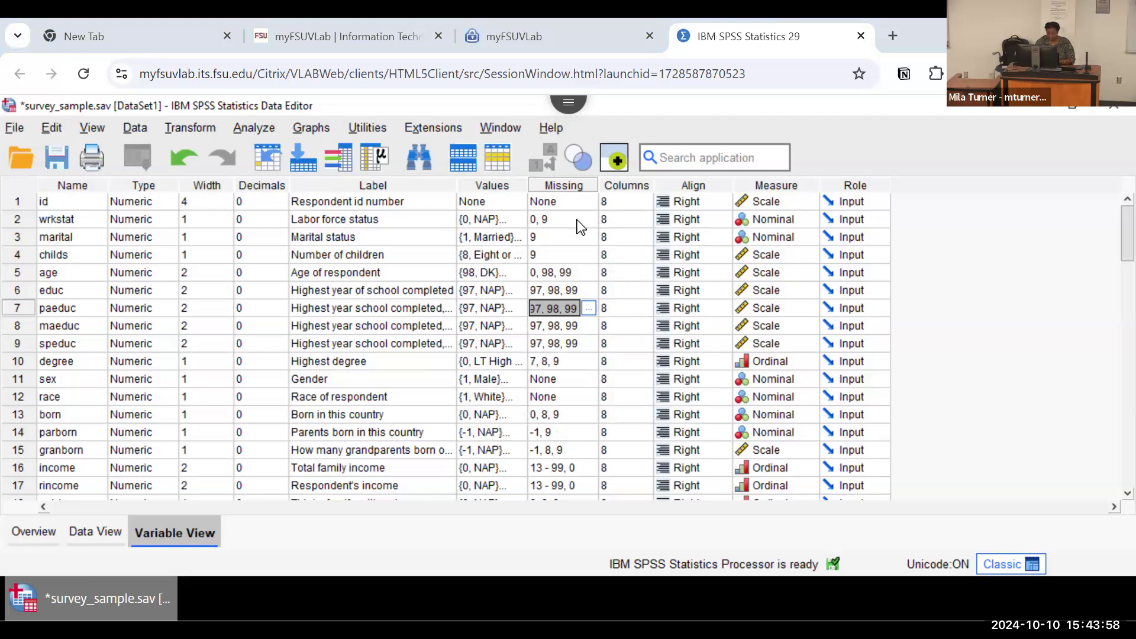
key("alt+Tab")
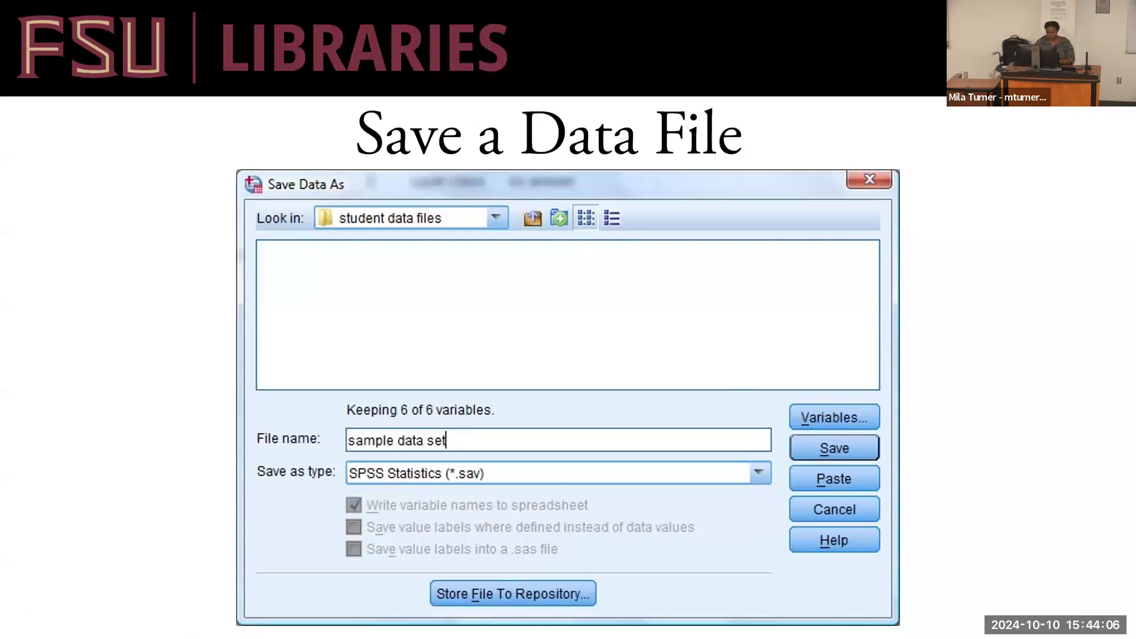
key("Right")
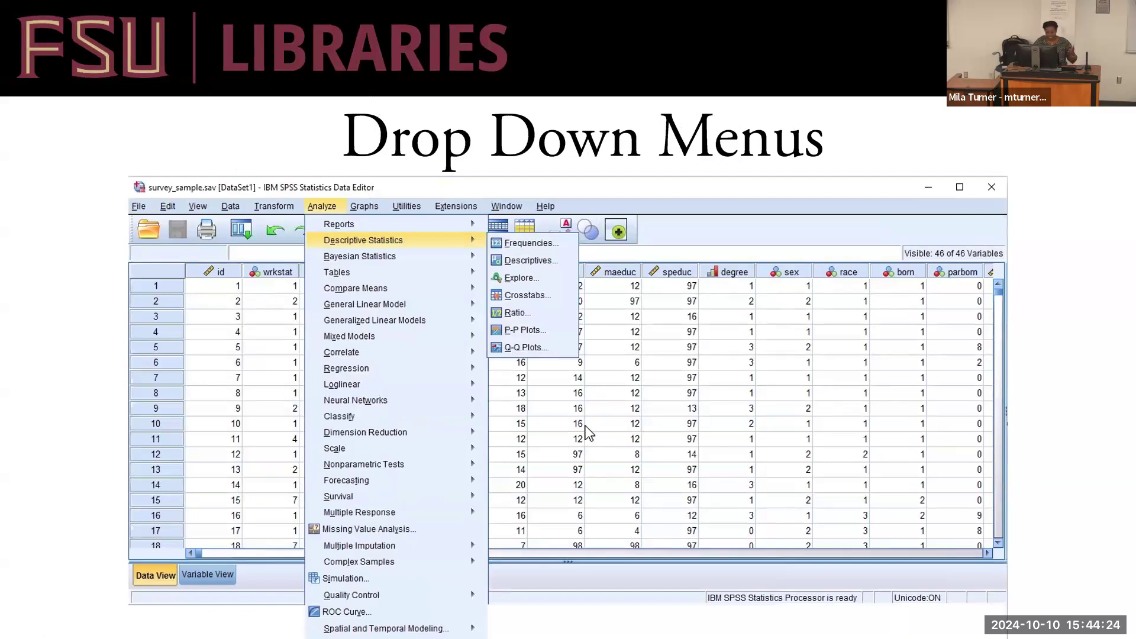
Step: Return to the SPSS Data Editor, and compare the dataset's Data View with the variable list in Variable View
key("alt+Tab")
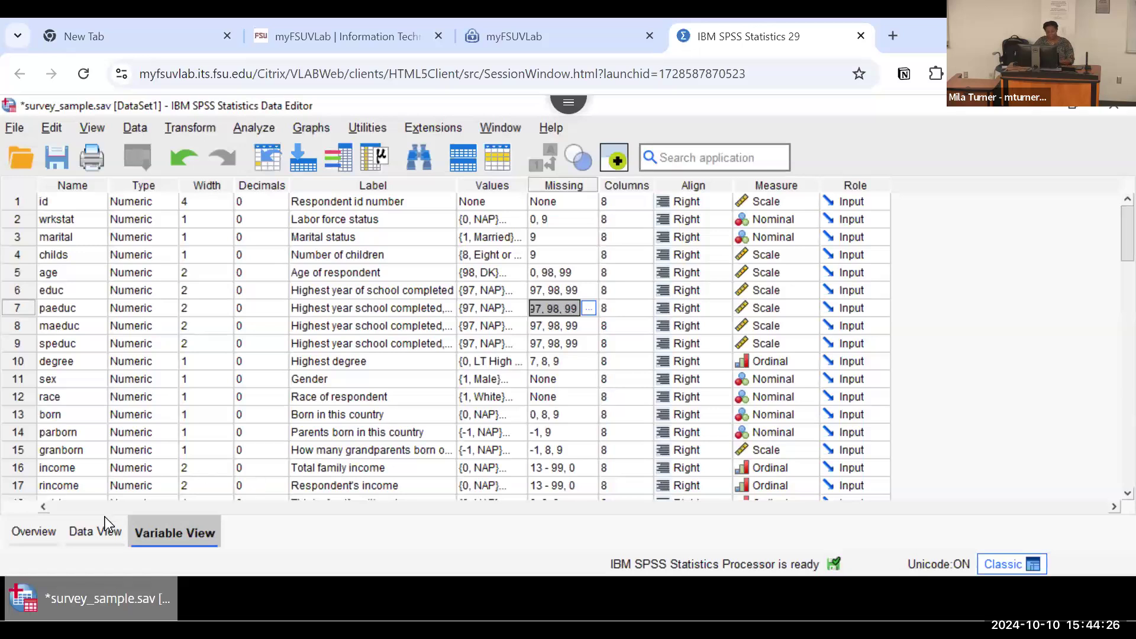
left_click(105, 533)
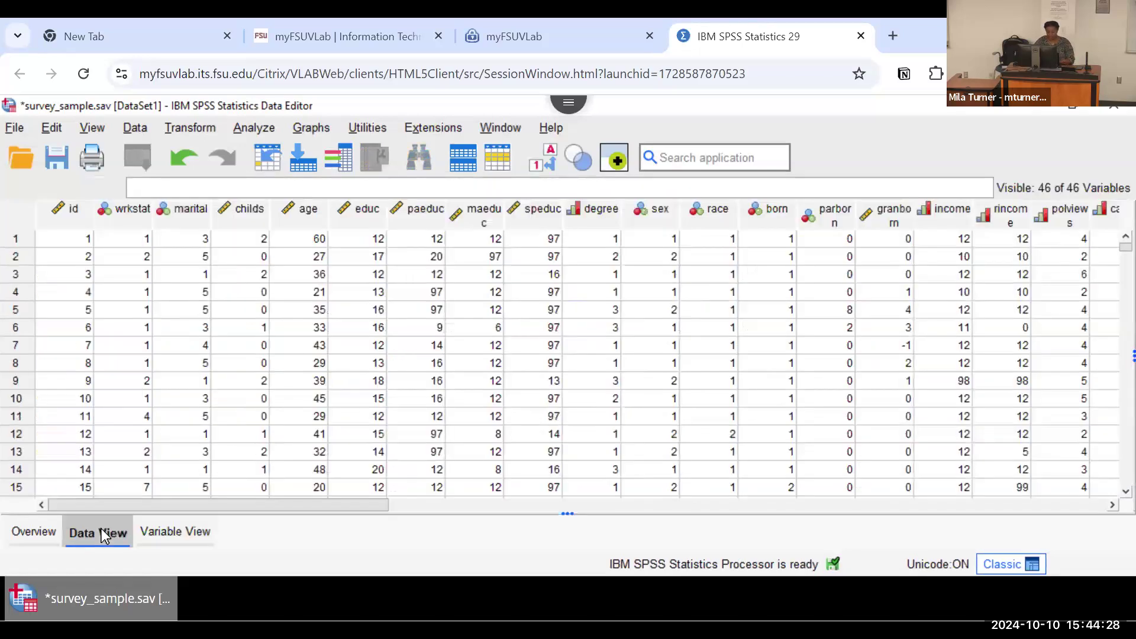
left_click(154, 531)
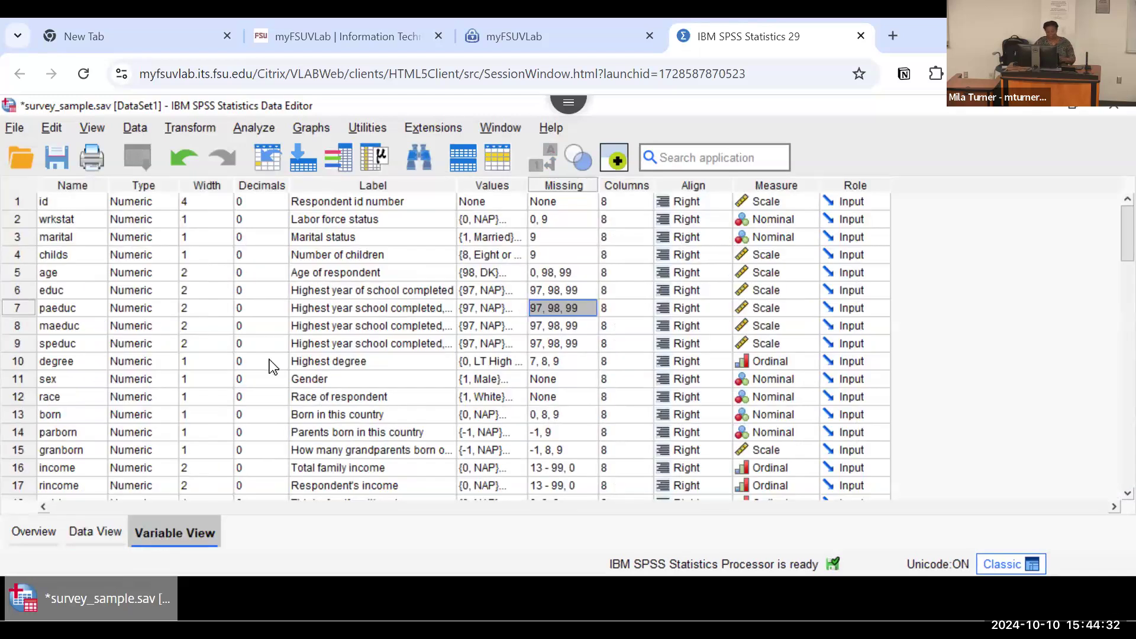
scroll(269, 361, "down", 1)
scroll(269, 360, "down", 1)
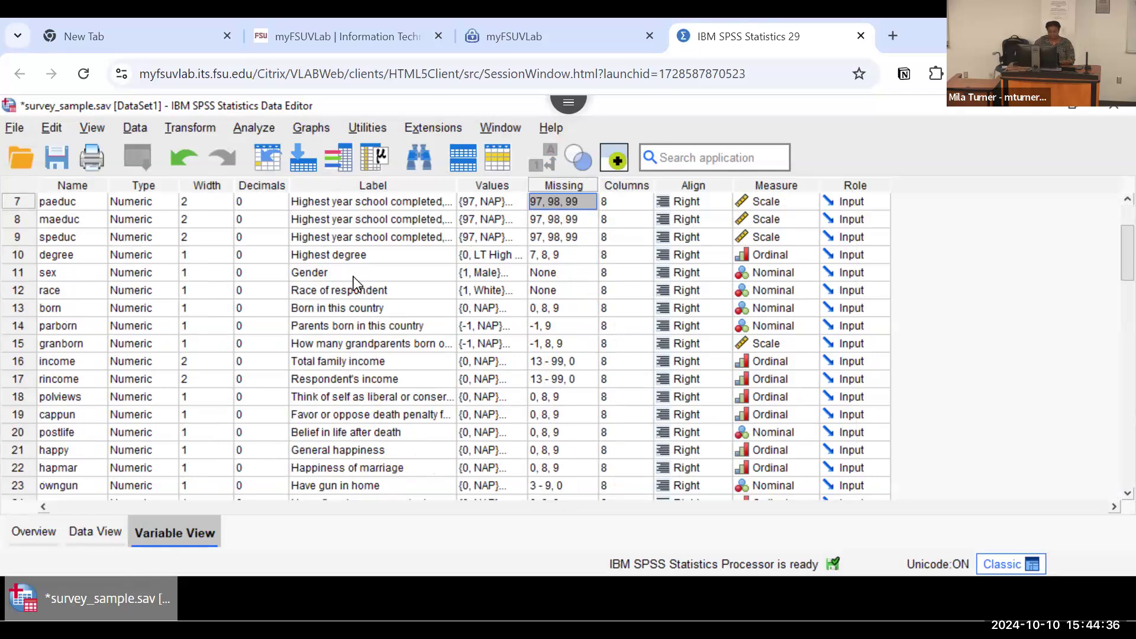
scroll(353, 275, "up", 1)
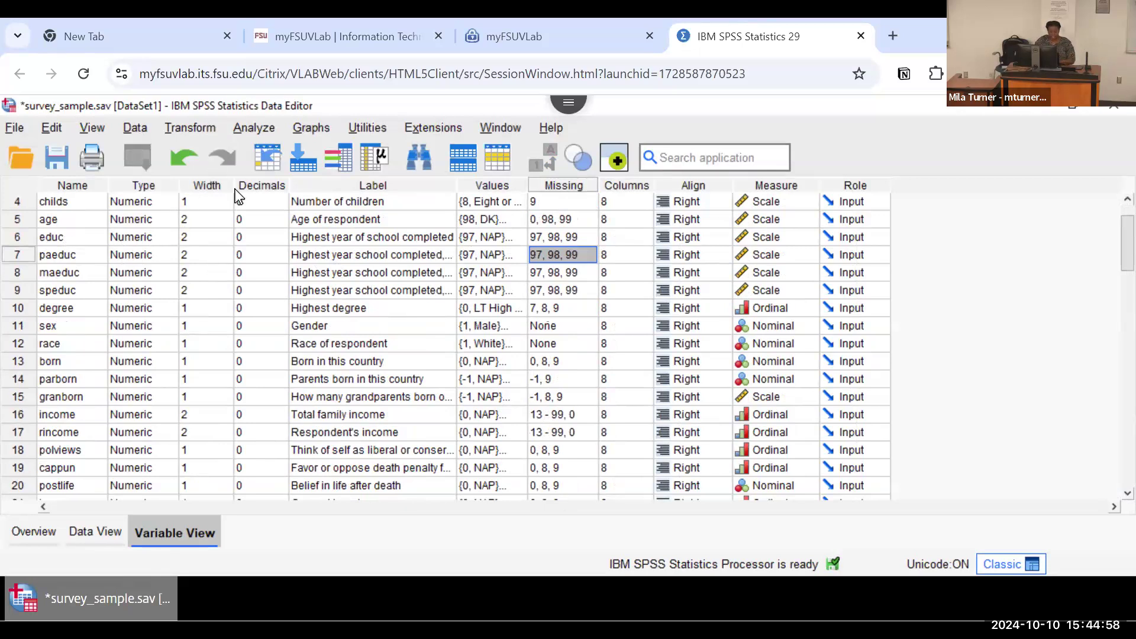
left_click(105, 527)
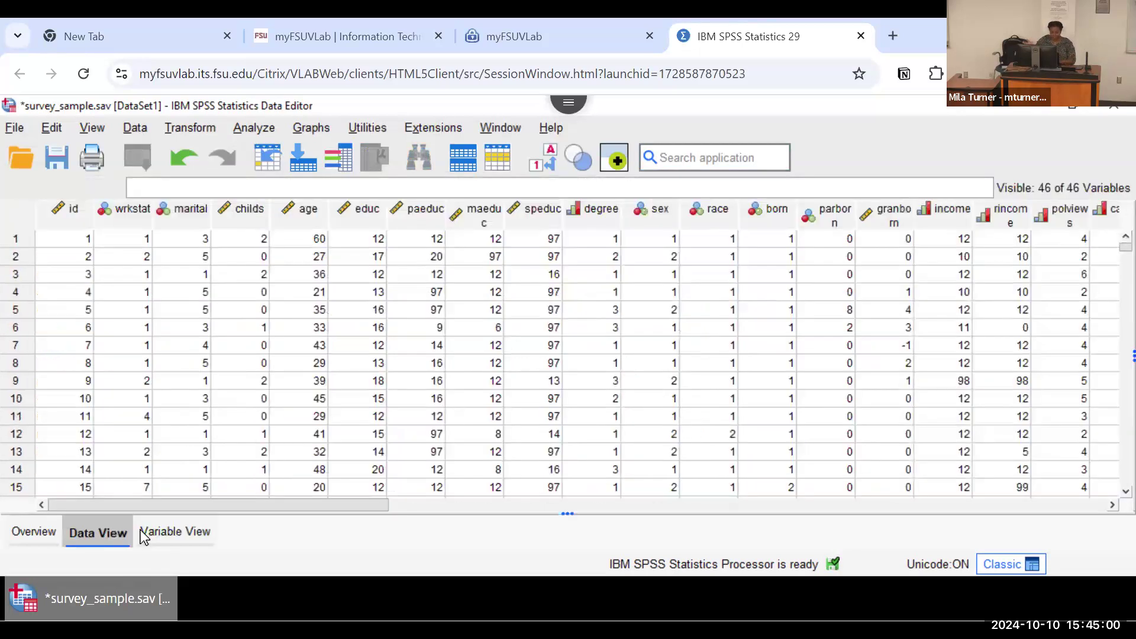
left_click(155, 532)
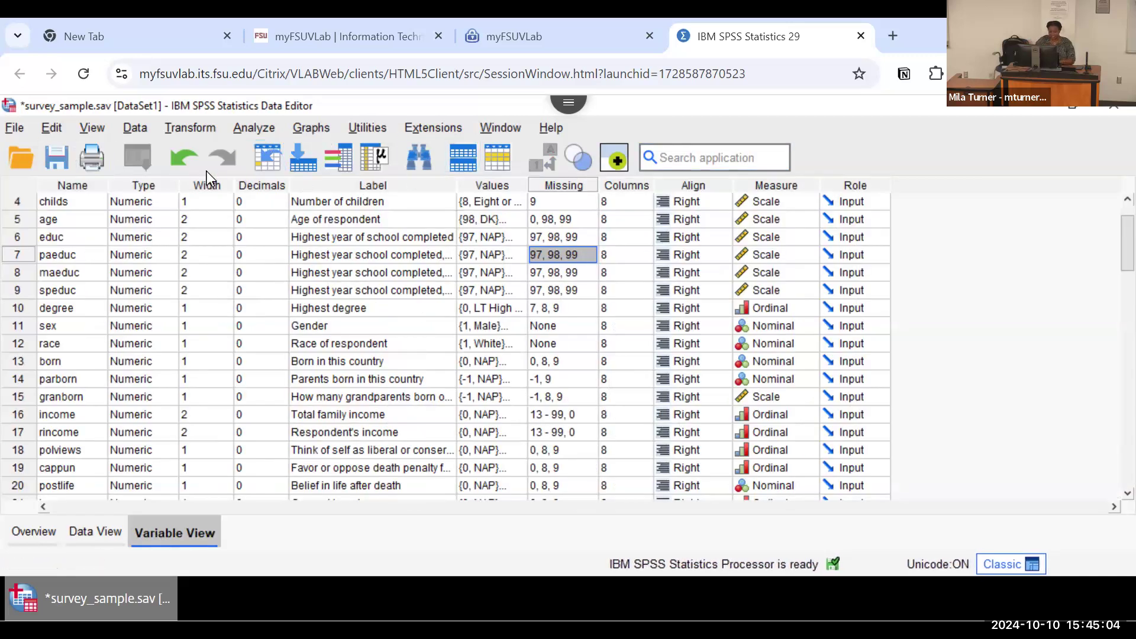
Step: Review the available analysis procedures, including Correlate and Descriptive Statistics, and open the Descriptives procedure
left_click(247, 129)
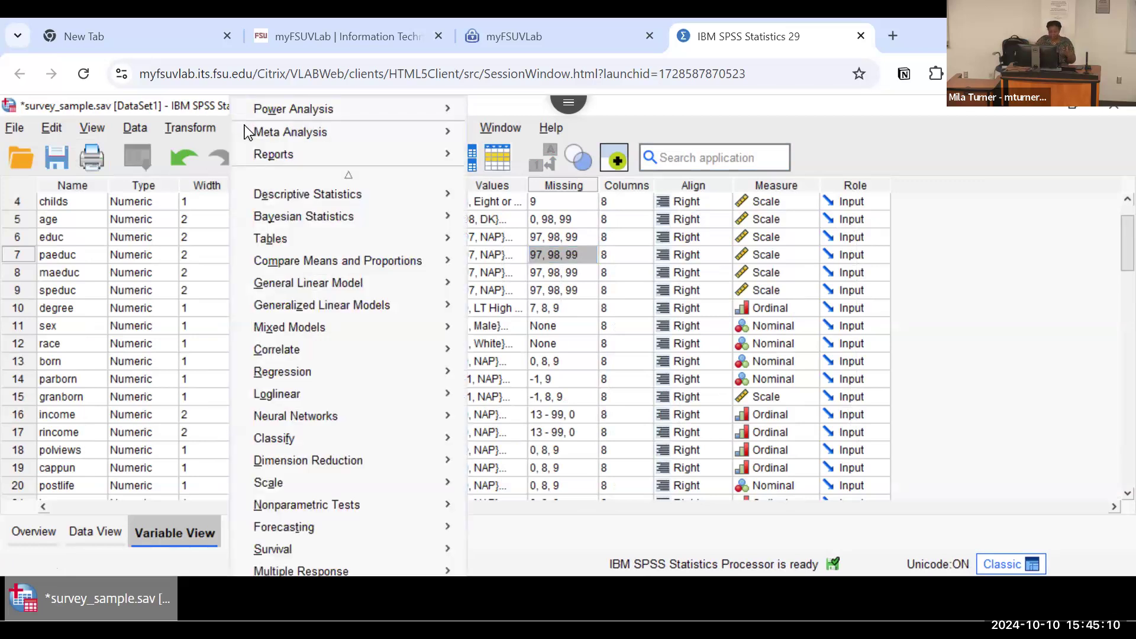
mouse_move(360, 197)
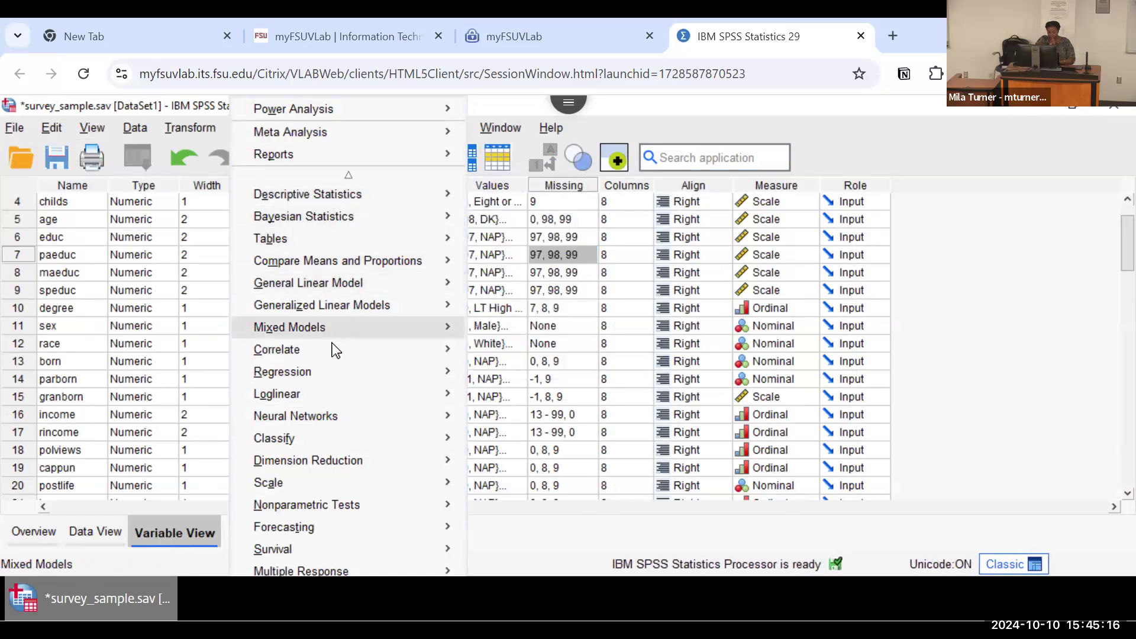
mouse_move(331, 354)
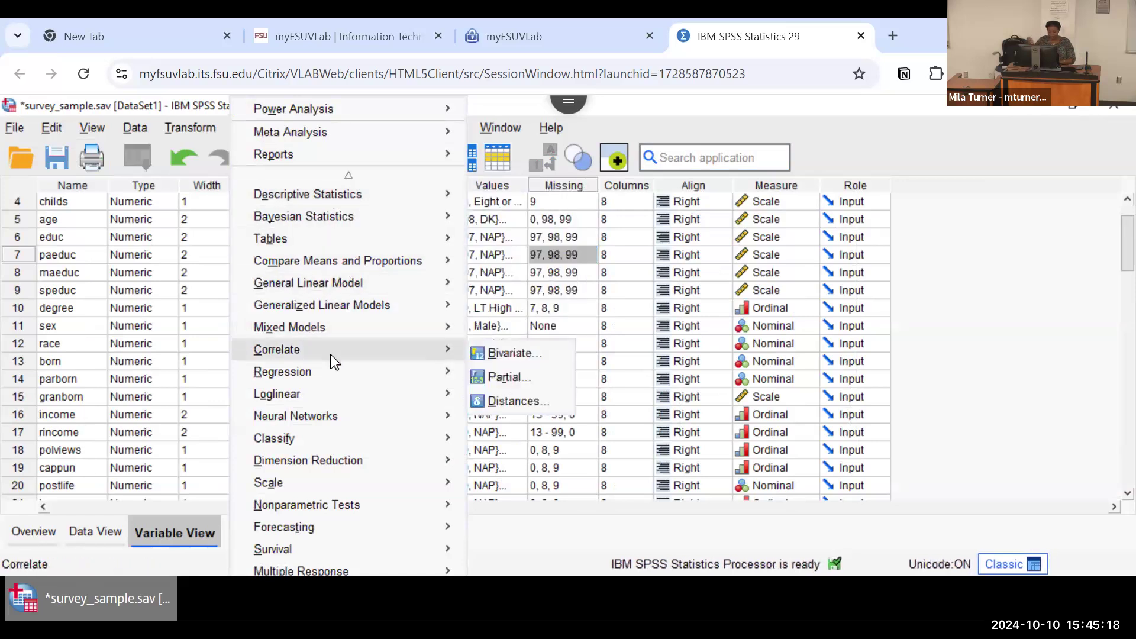
mouse_move(330, 381)
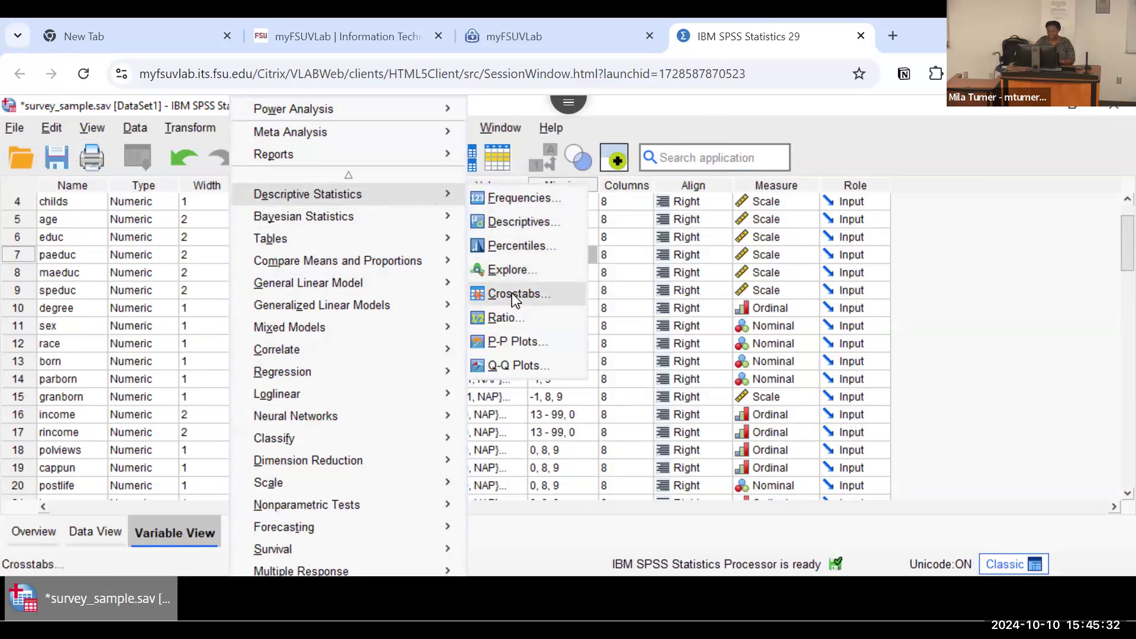
left_click(510, 217)
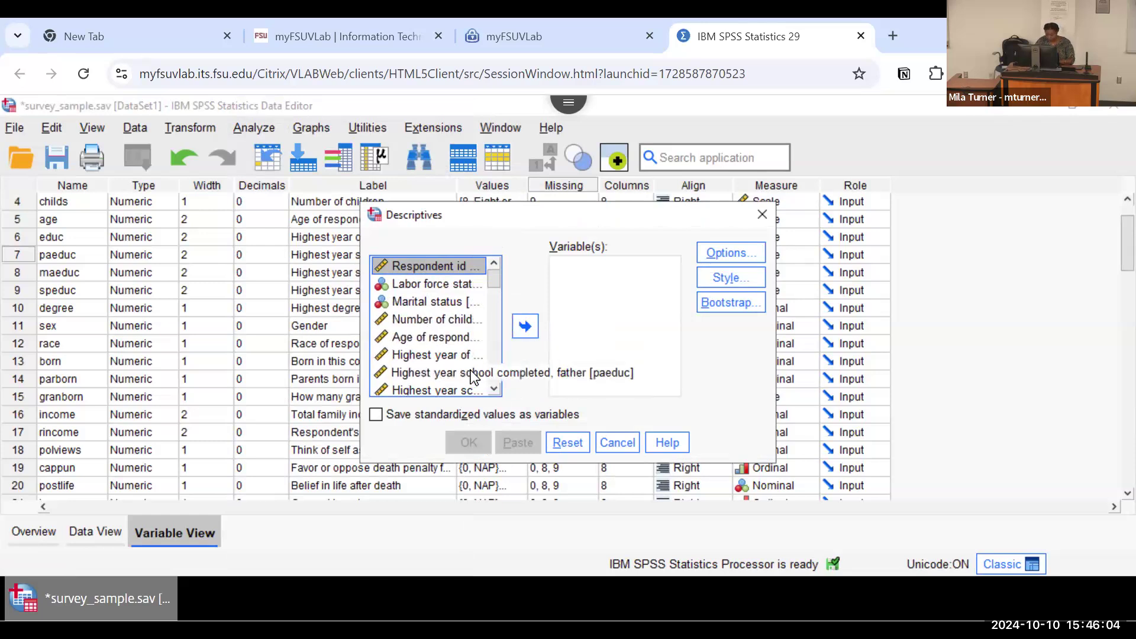
Step: Try showing variable names instead of labels in the Descriptives source list, and restore the variable labels
left_click(436, 343)
right_click(436, 348)
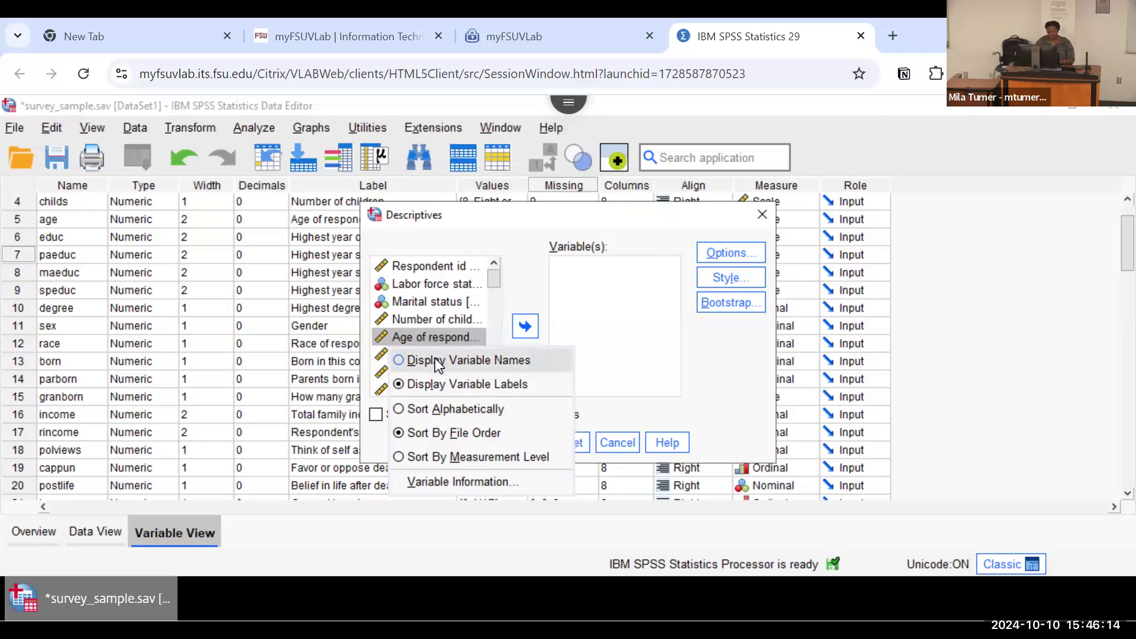
left_click(436, 359)
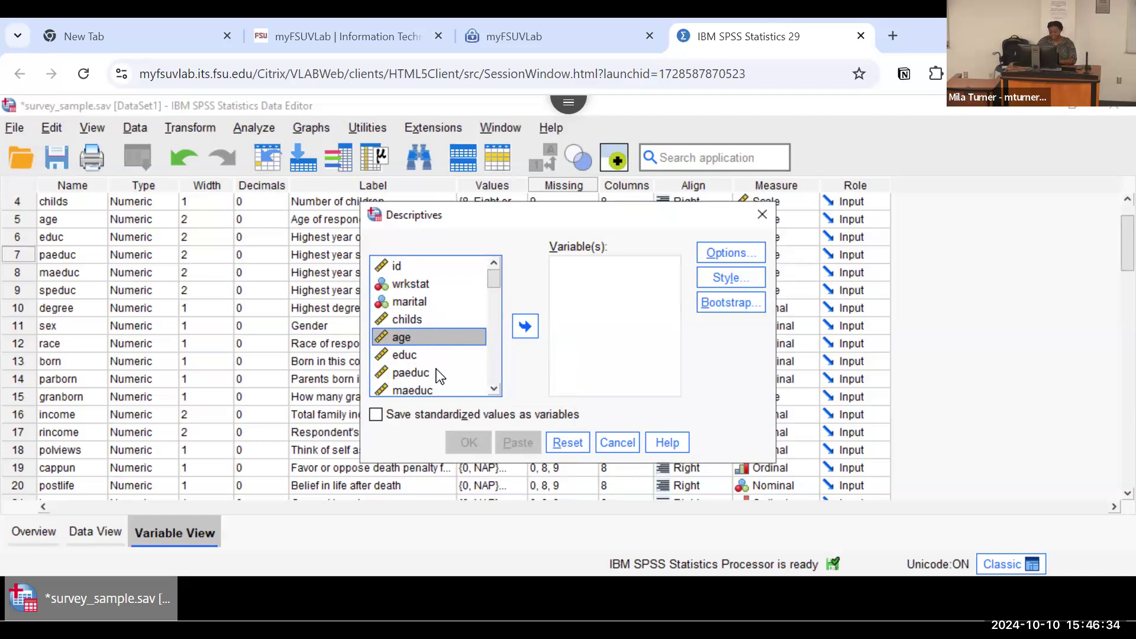
scroll(438, 375, "down", 3)
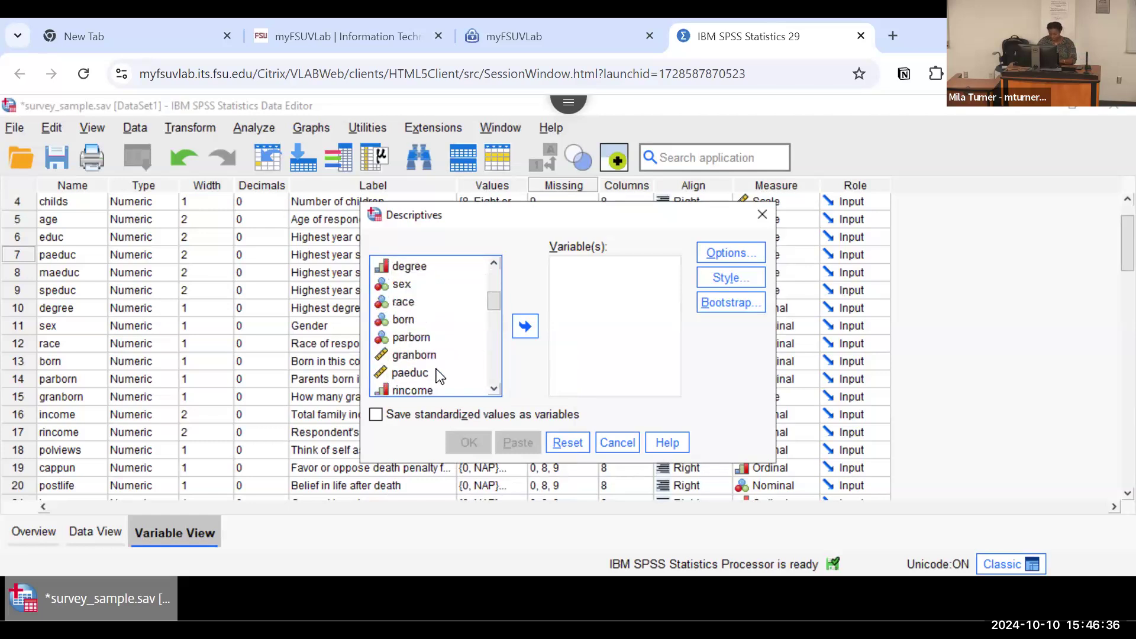
right_click(438, 376)
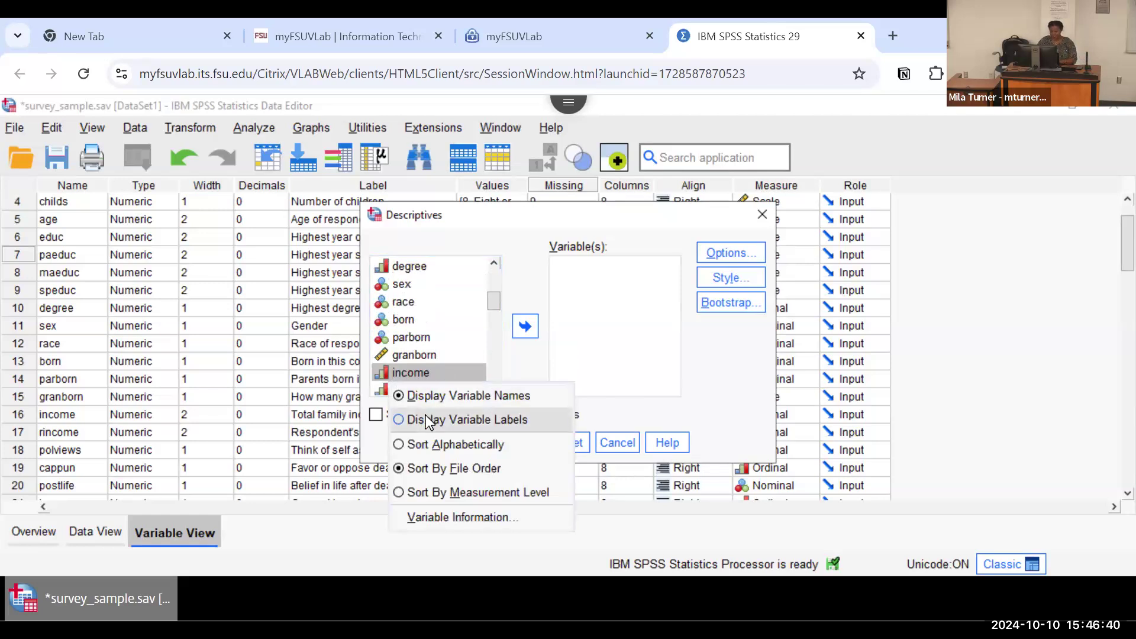
left_click(427, 420)
left_click_drag(489, 299, 497, 276)
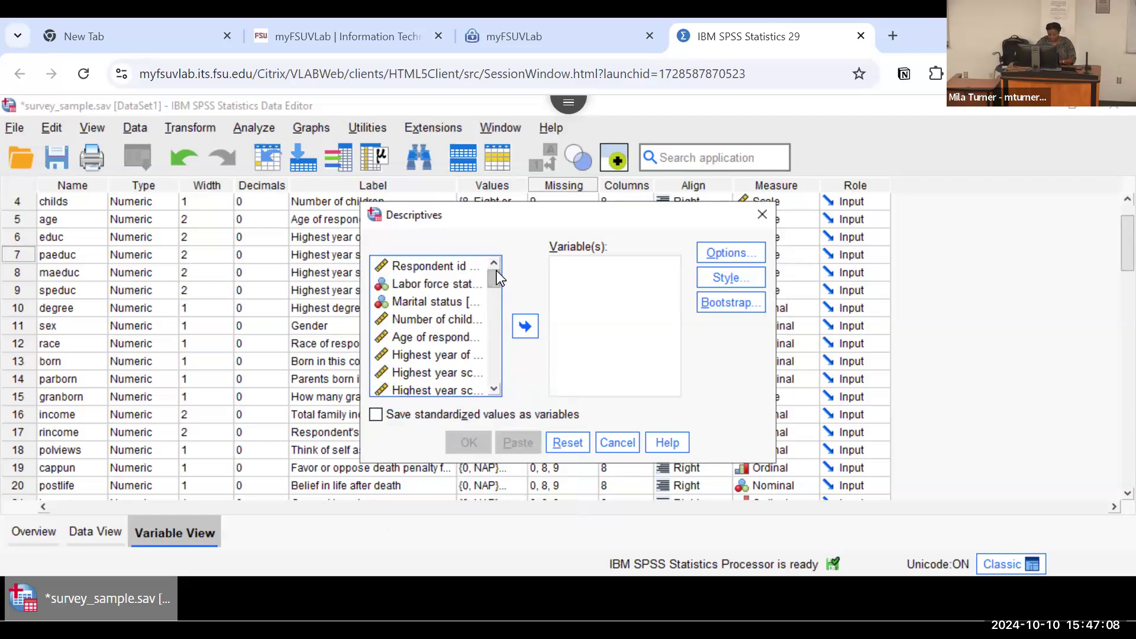
Step: Add Marital status, Highest degree, Gender and Race of respondent to the Descriptives analysis variables
left_click(422, 302)
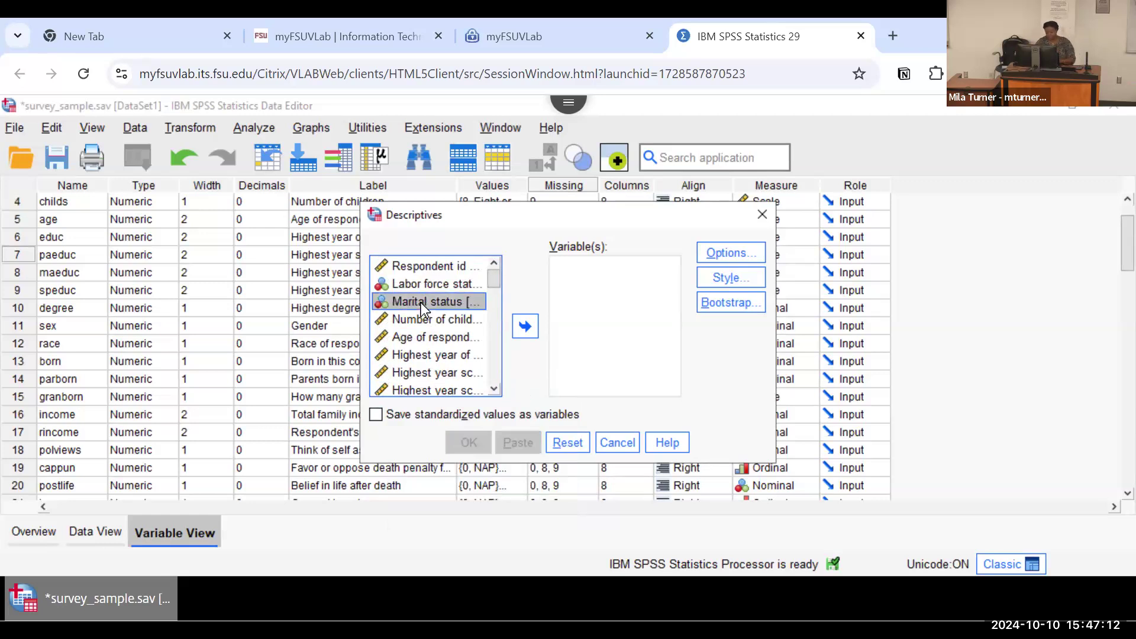
left_click(526, 327)
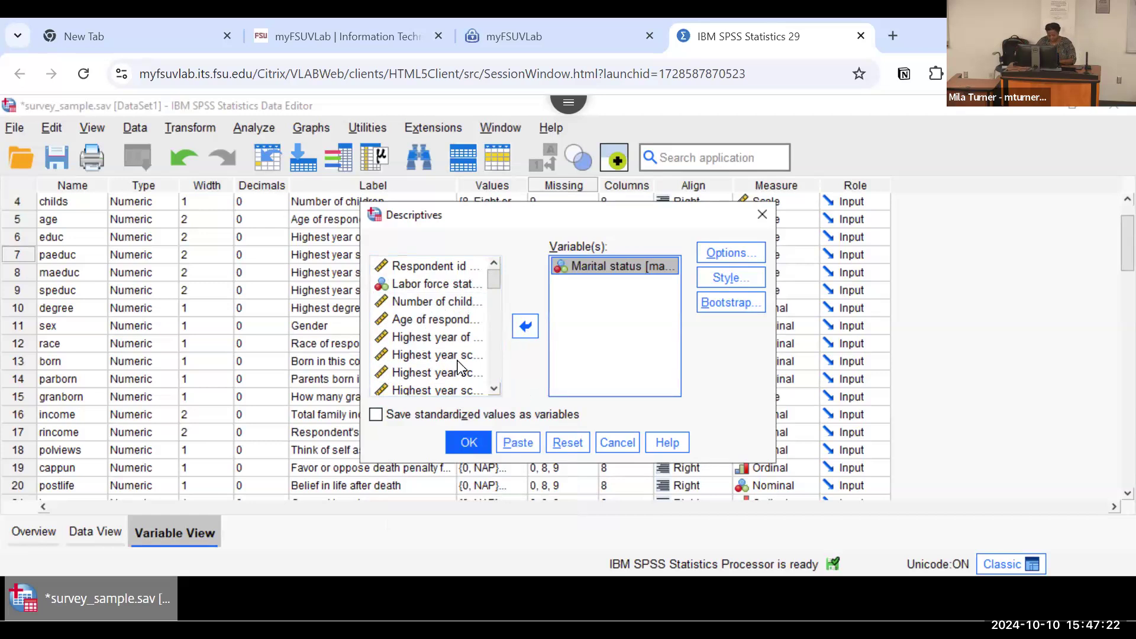
scroll(492, 393, "down", 6)
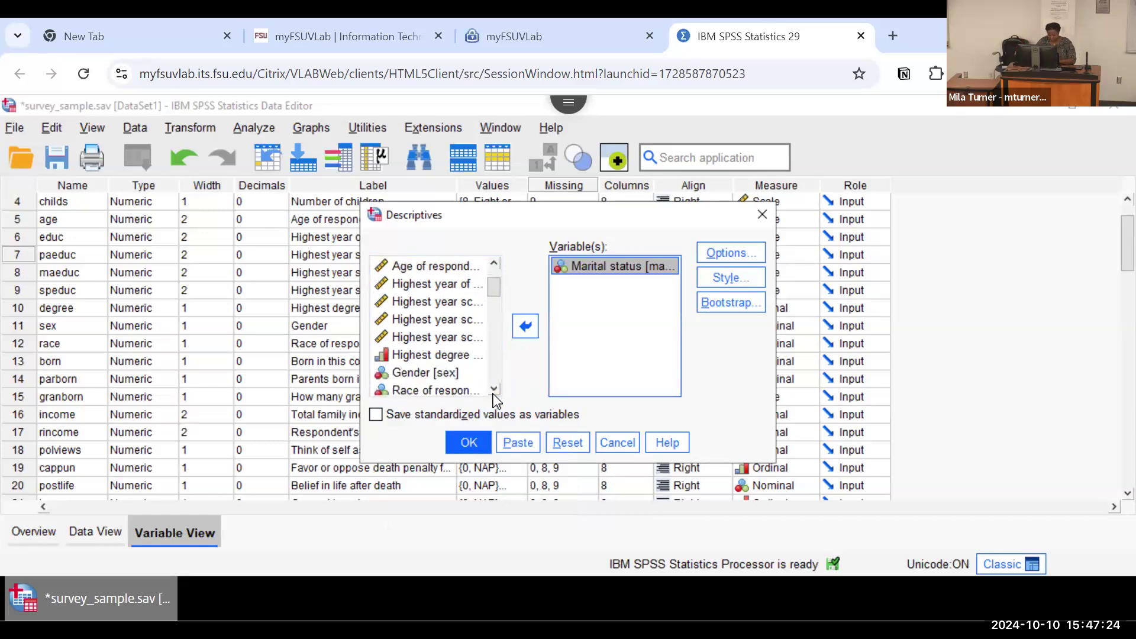
left_click(492, 393)
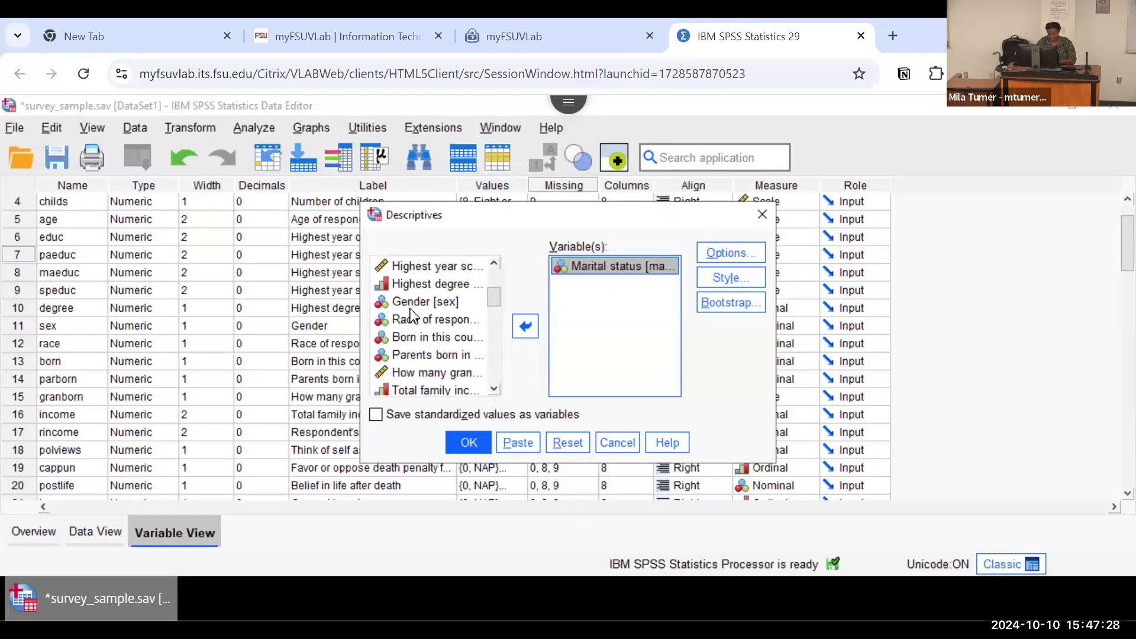
left_click(416, 286)
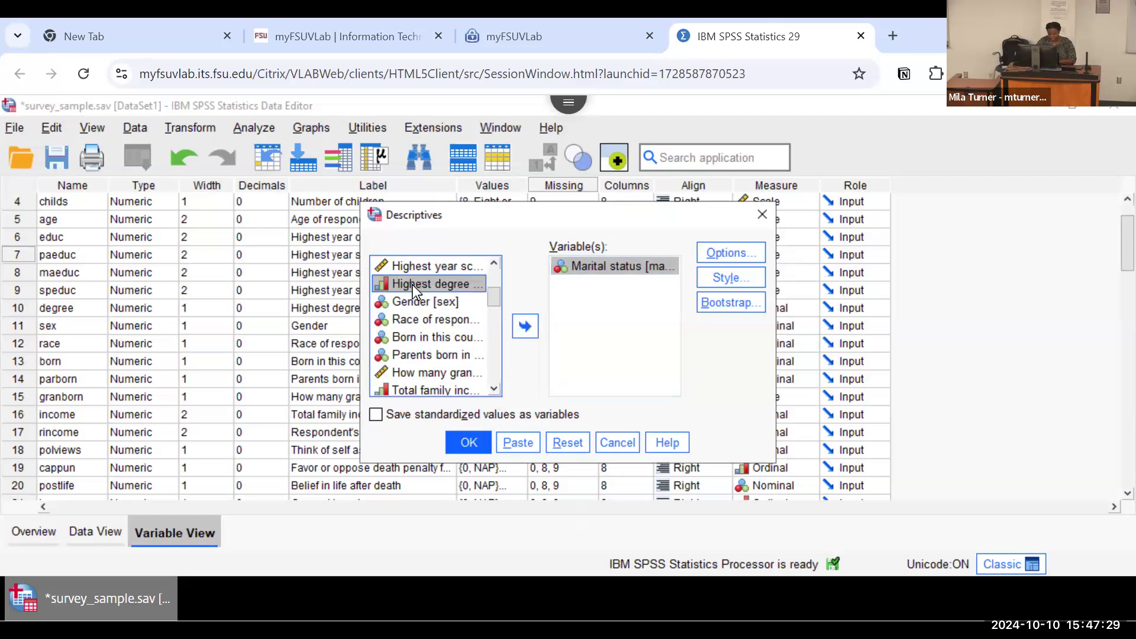
left_click(411, 320, "shift")
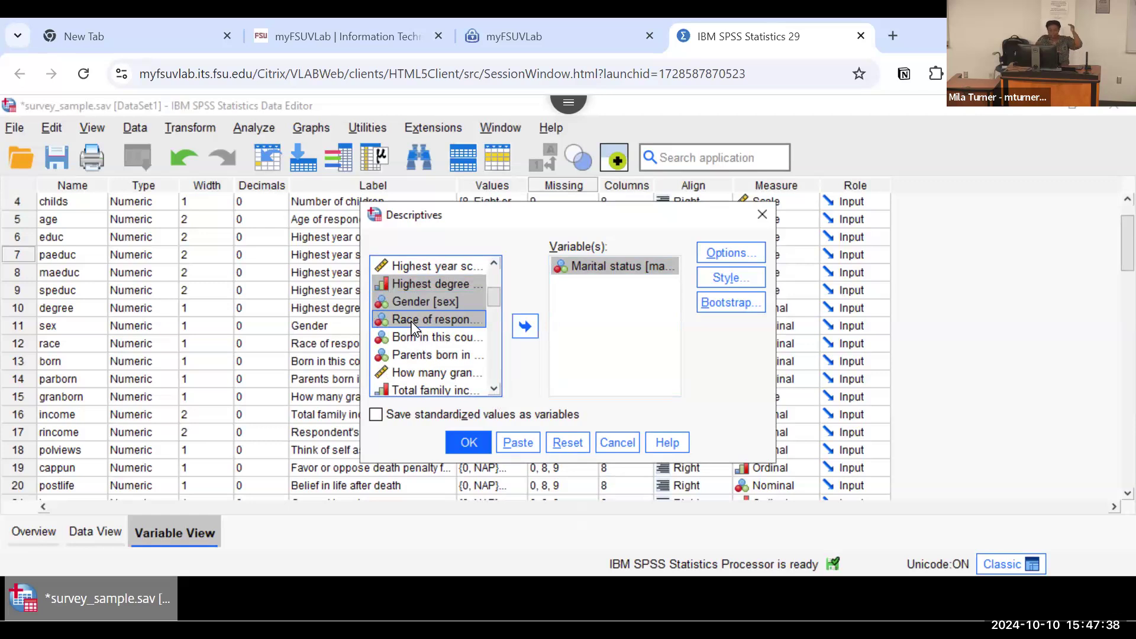
left_click(524, 326)
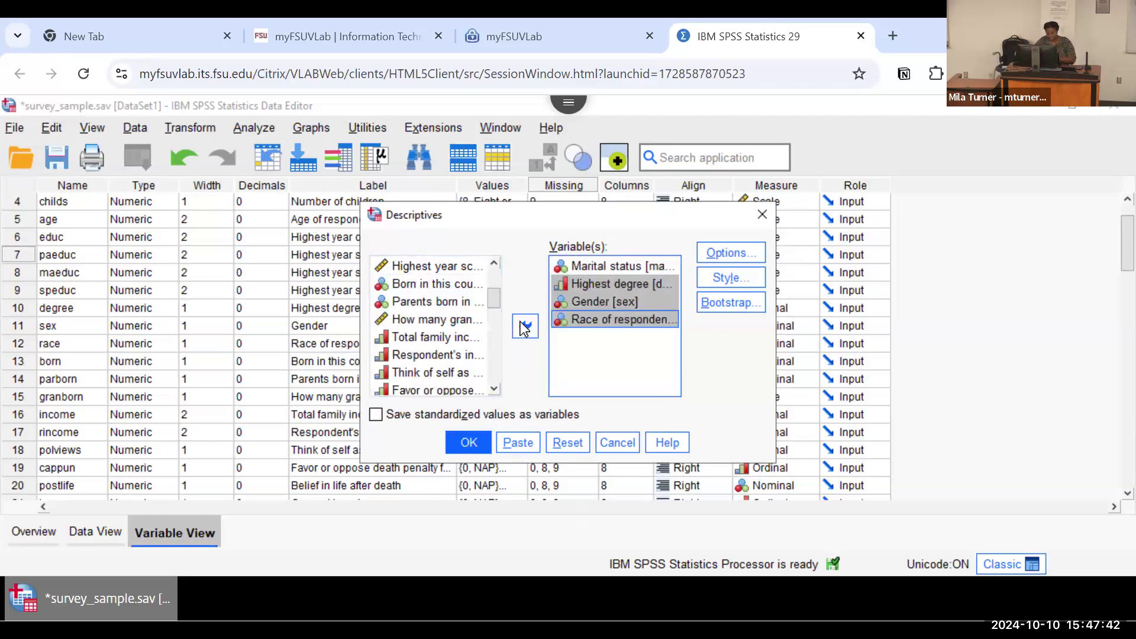
left_click(494, 390)
left_click(494, 390)
left_click(494, 390)
left_click(494, 389)
left_click(494, 390)
left_click(494, 389)
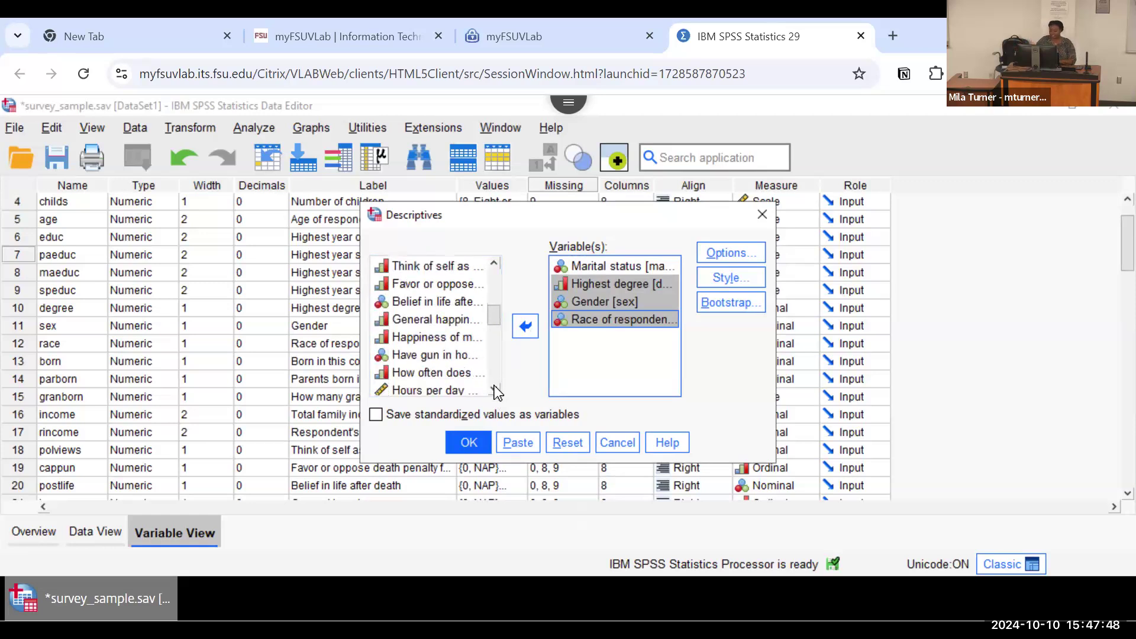
Step: Run Descriptives with Range added to the requested statistics, and maximize the output window to inspect the results table
left_click(704, 254)
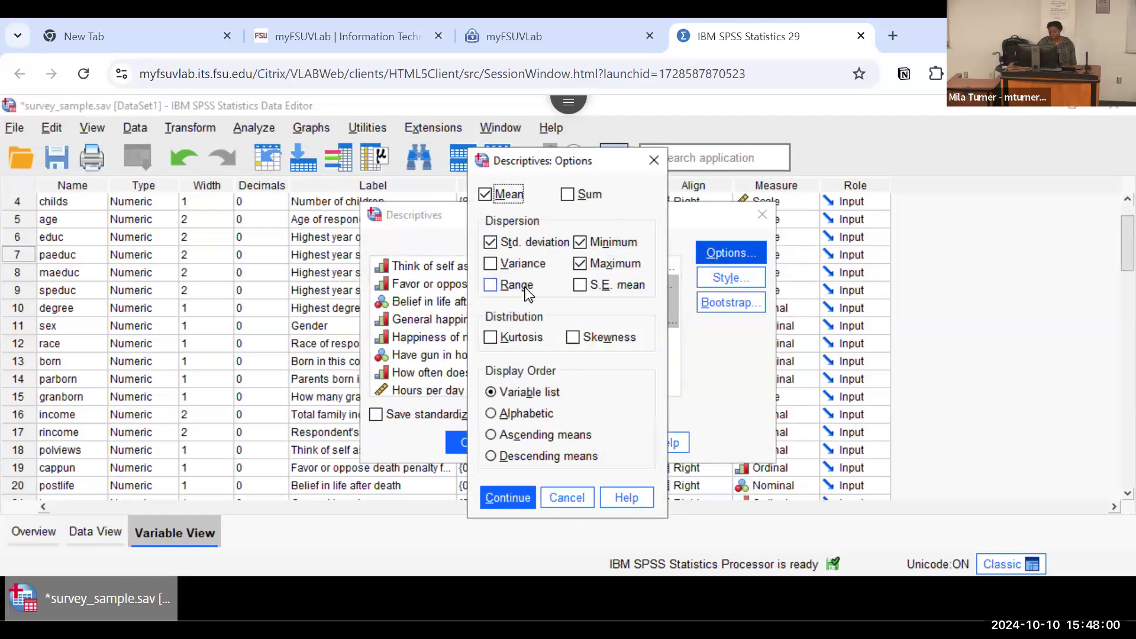
left_click(491, 289)
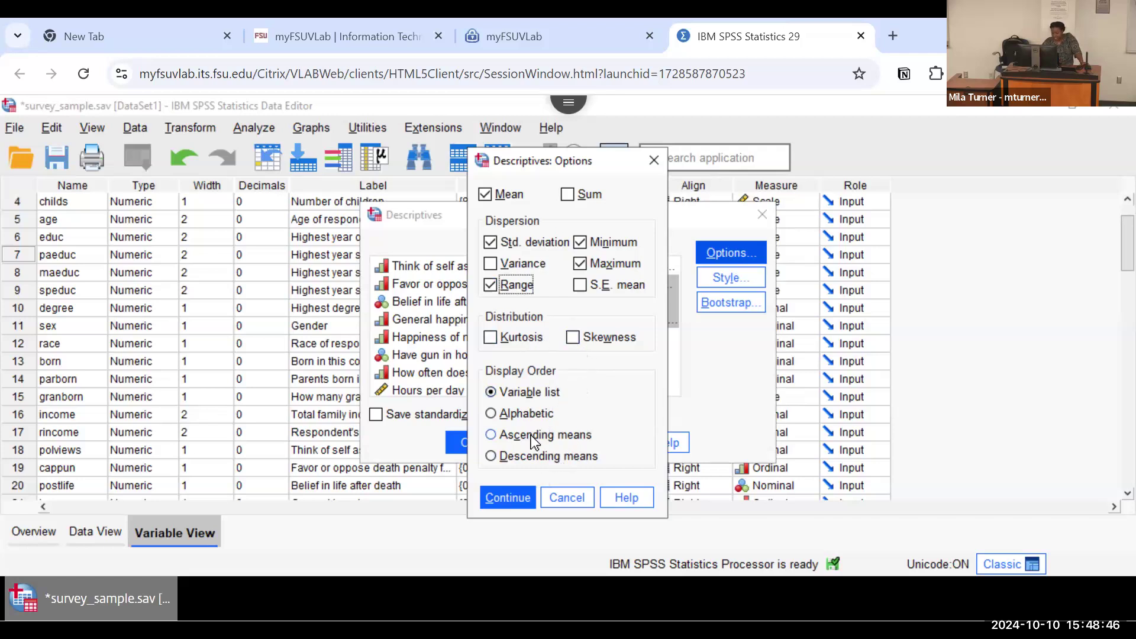
left_click(510, 494)
left_click(468, 443)
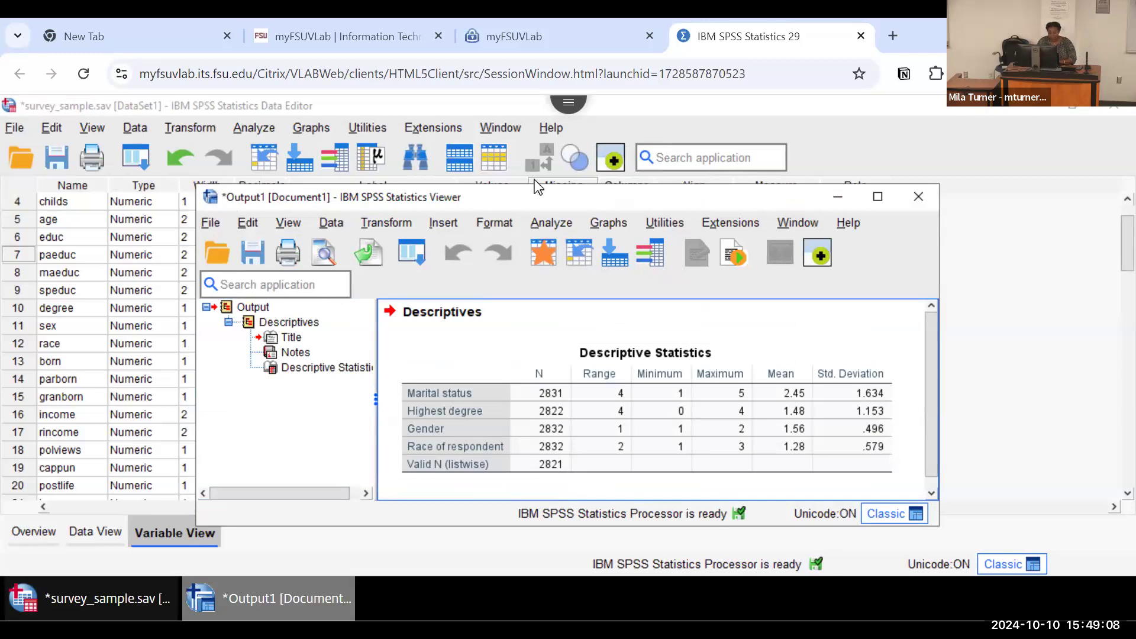
left_click(878, 199)
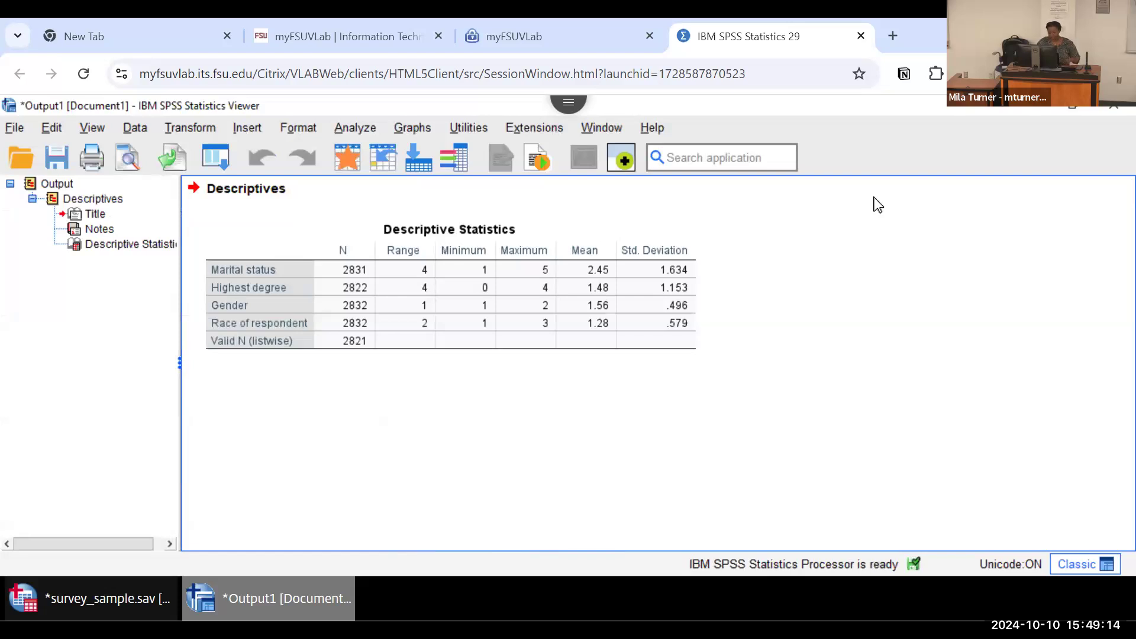
left_click(567, 250)
Step: Open the Crosstabs procedure and assign Marital status to the rows and Number of children to the columns
left_click(356, 130)
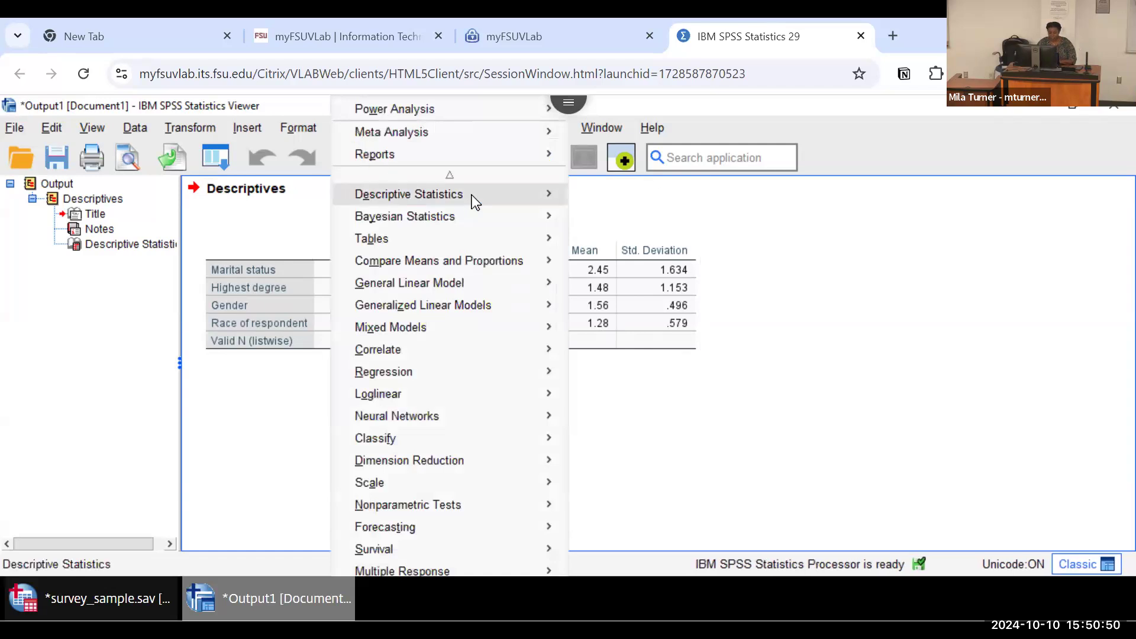
mouse_move(471, 195)
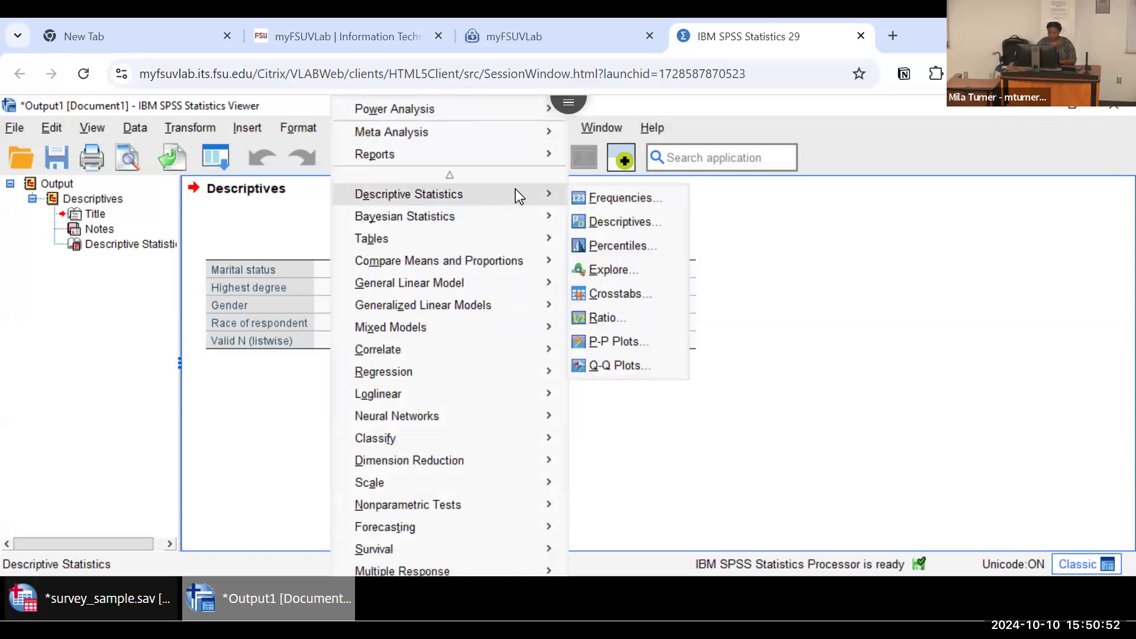
left_click(613, 294)
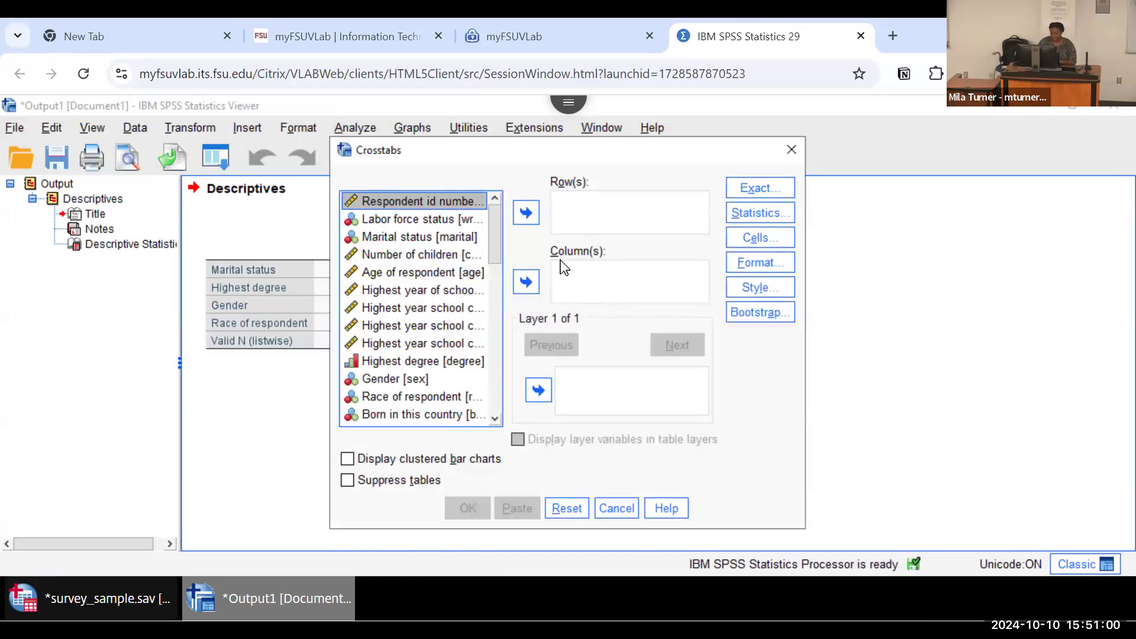
left_click(426, 237)
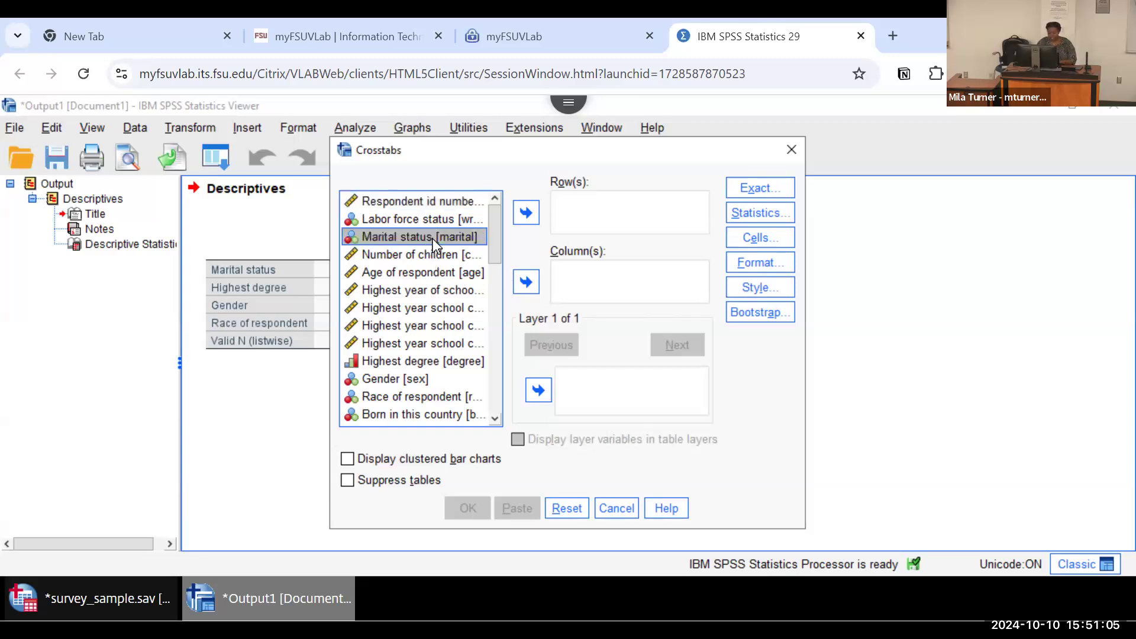
left_click(525, 213)
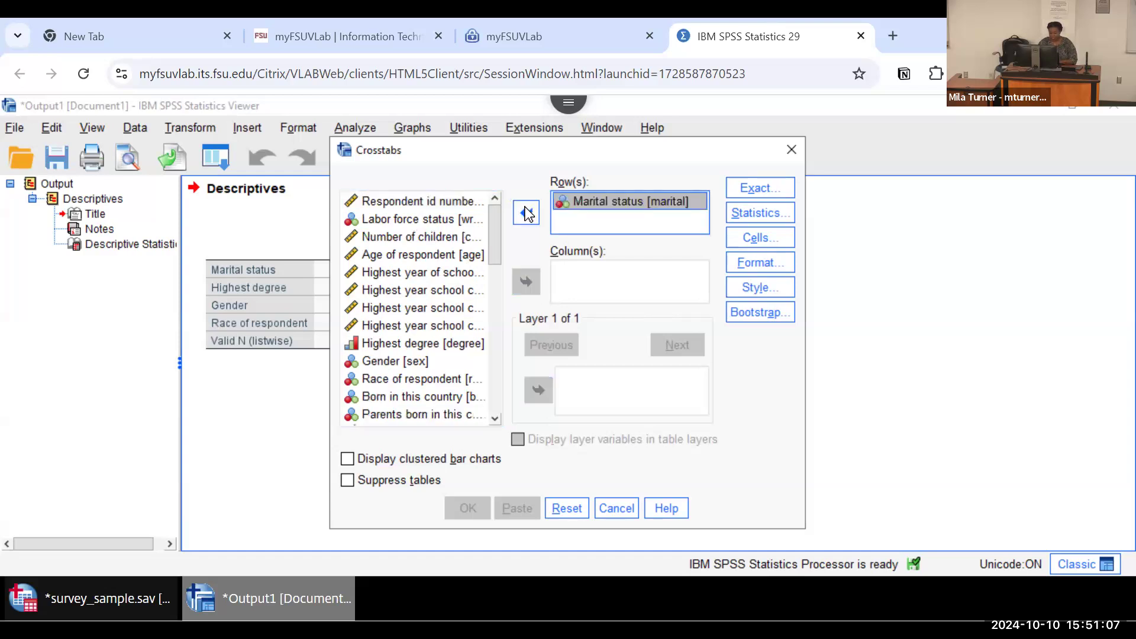
left_click(416, 238)
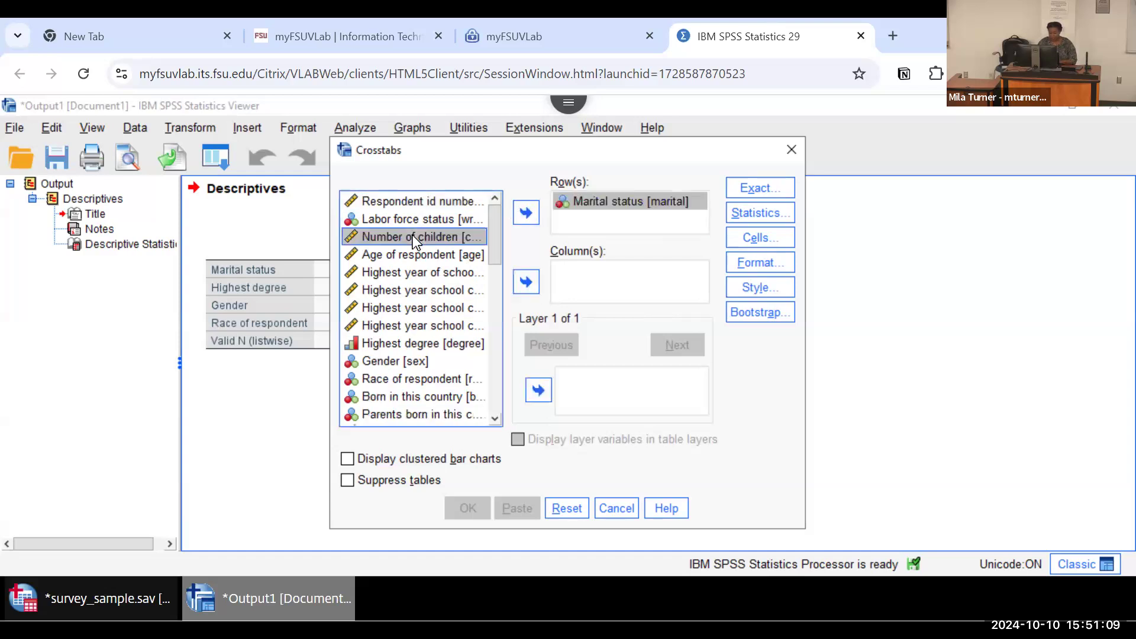
left_click(526, 283)
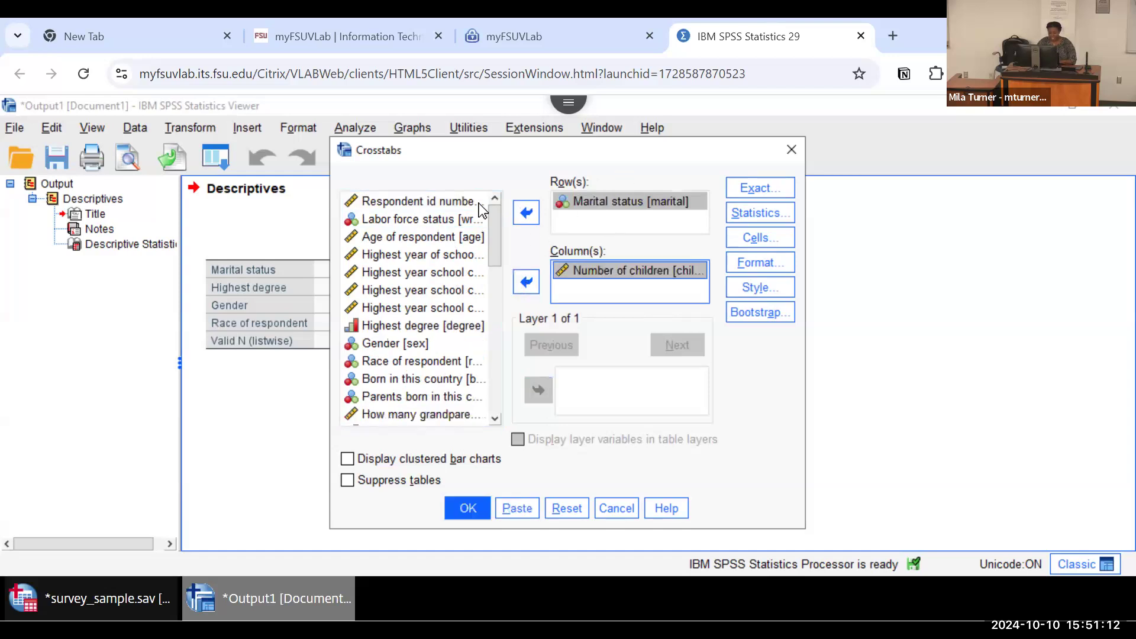
Step: Add Highest degree as a second row variable in the crosstab
left_click(425, 238)
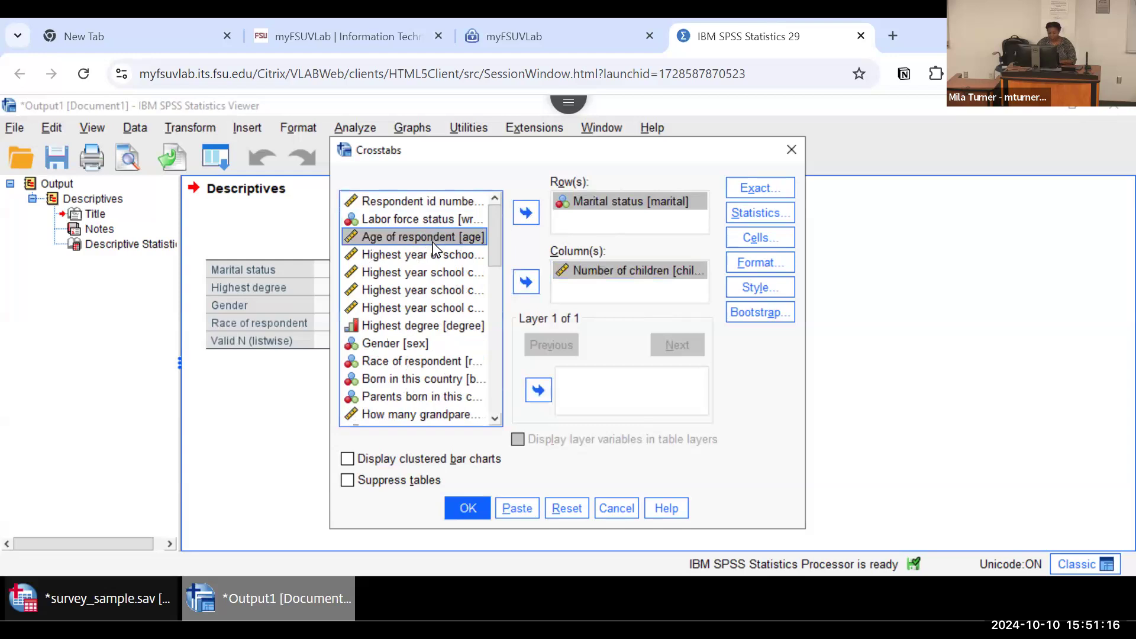
left_click(432, 325)
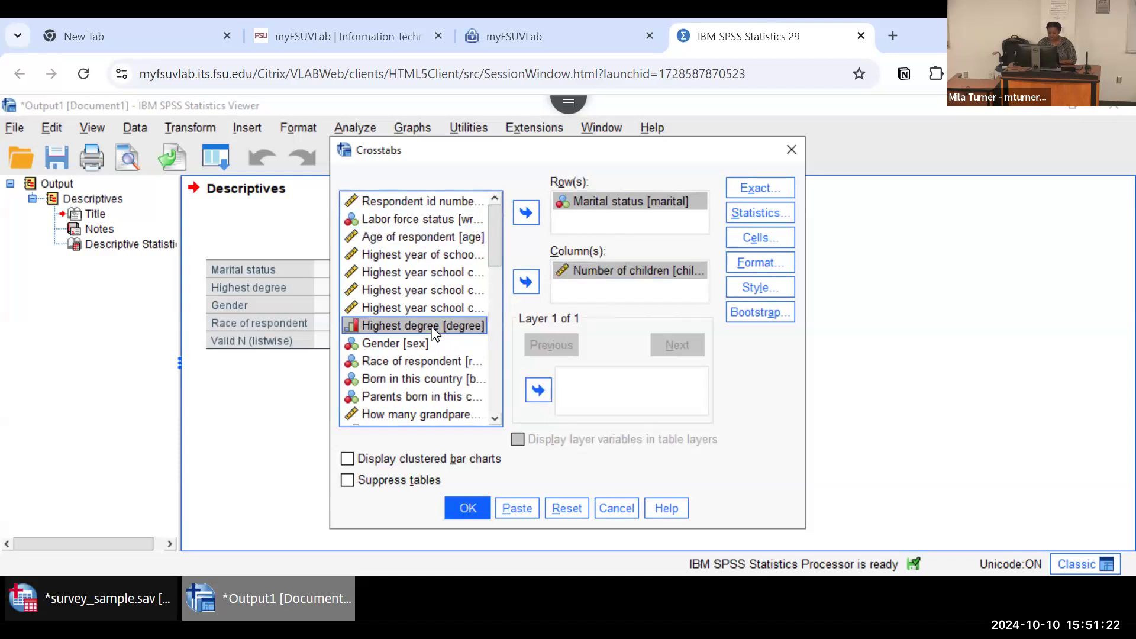
left_click(526, 212)
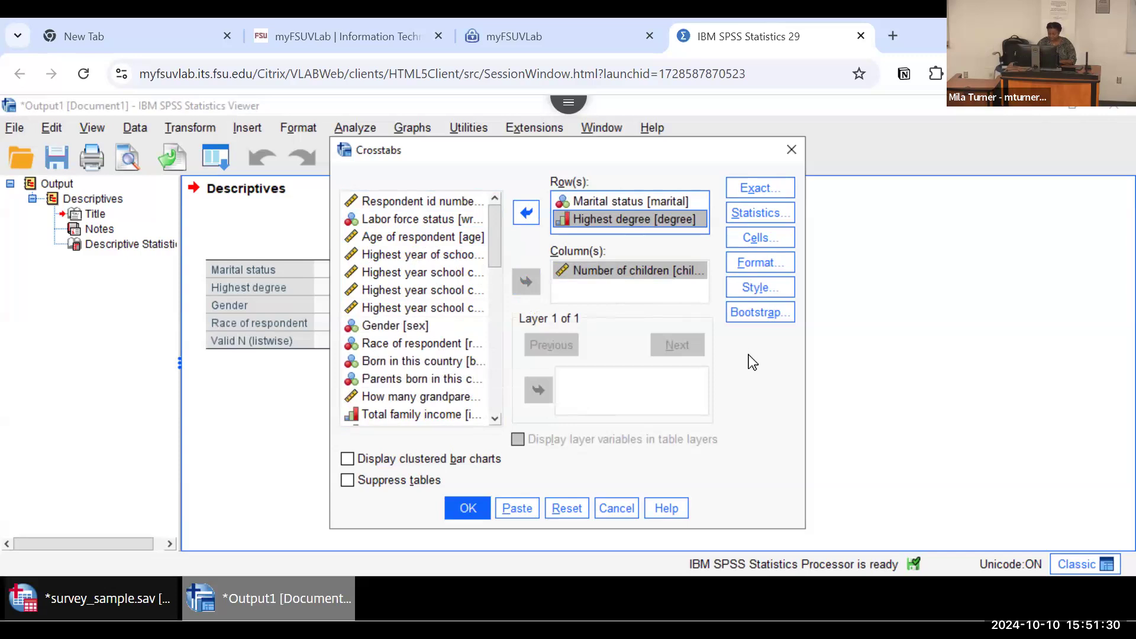
Step: Request the Chi-square statistic for the crosstabs and run the procedure
left_click(757, 214)
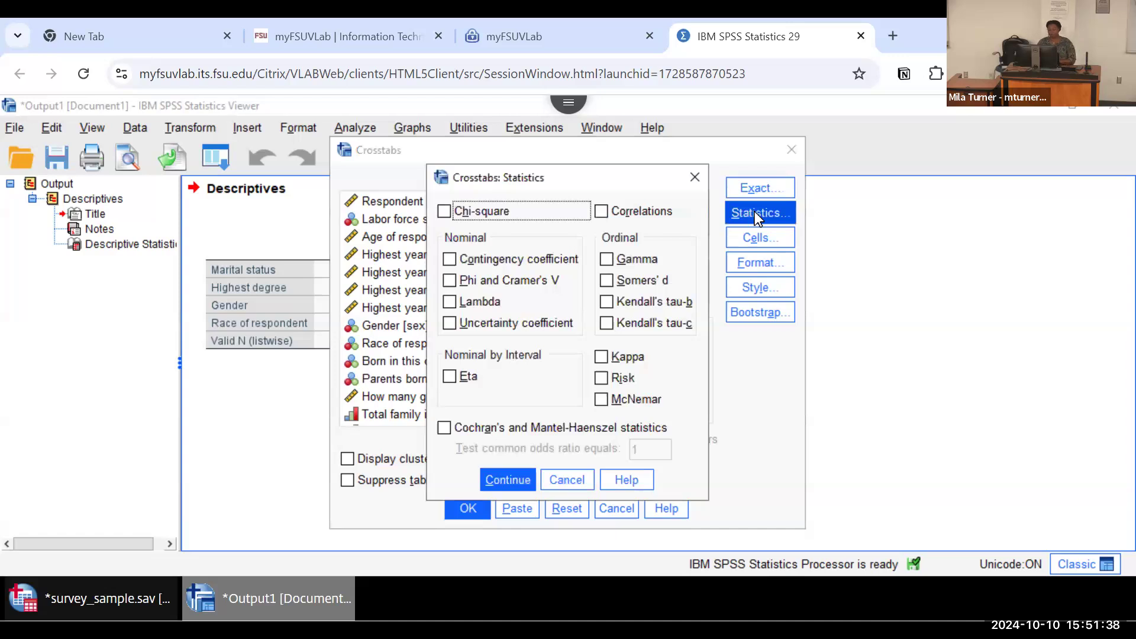
left_click(448, 213)
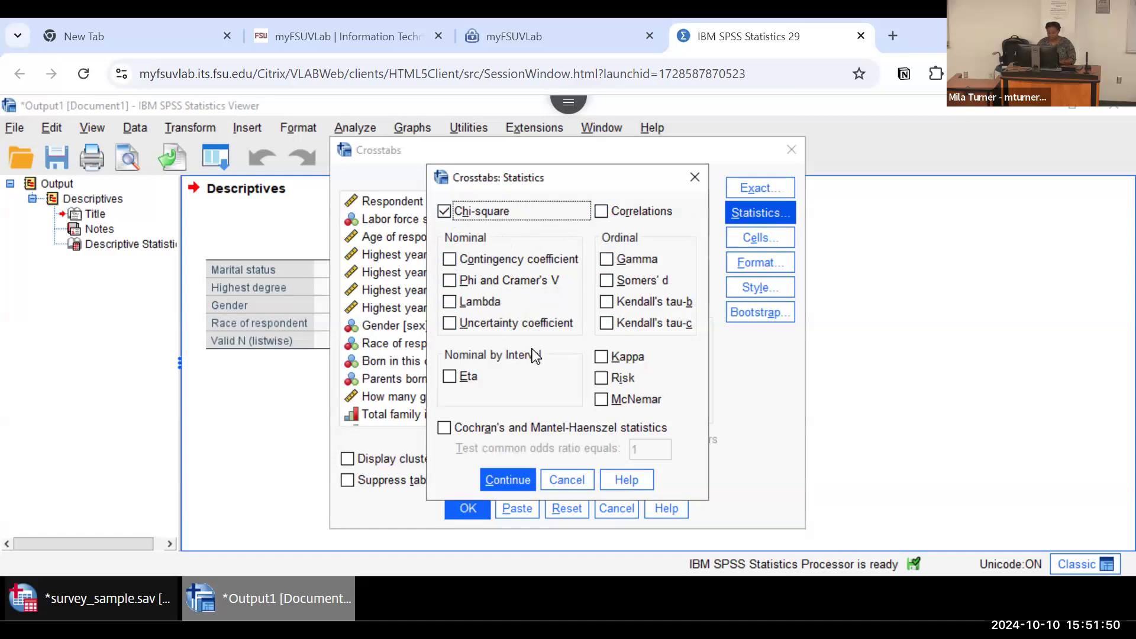
left_click(496, 480)
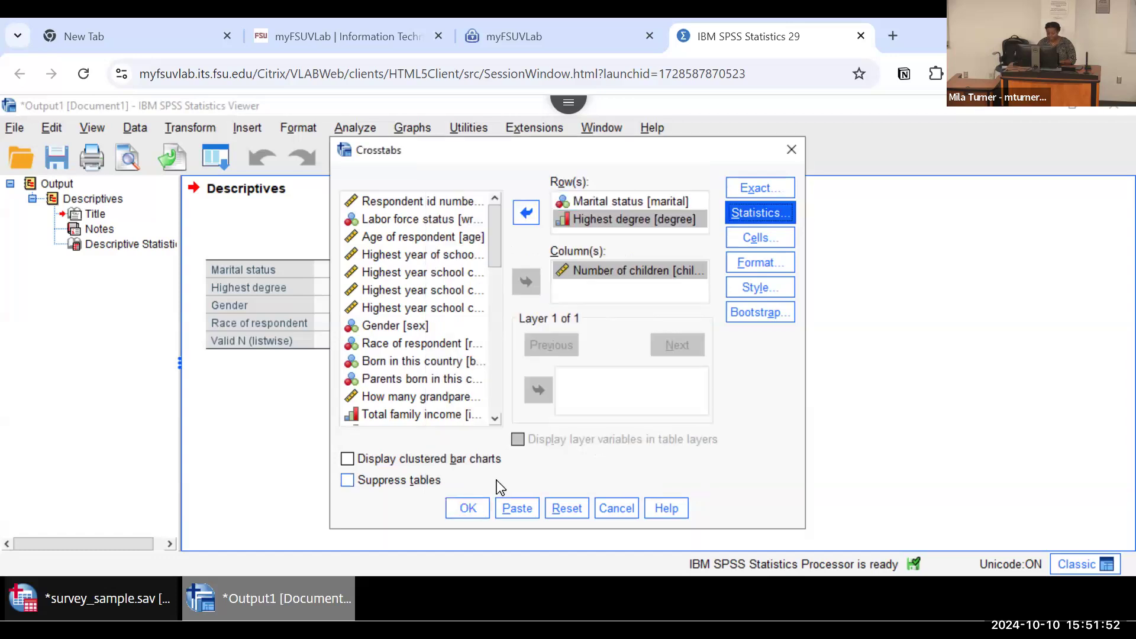
left_click(467, 509)
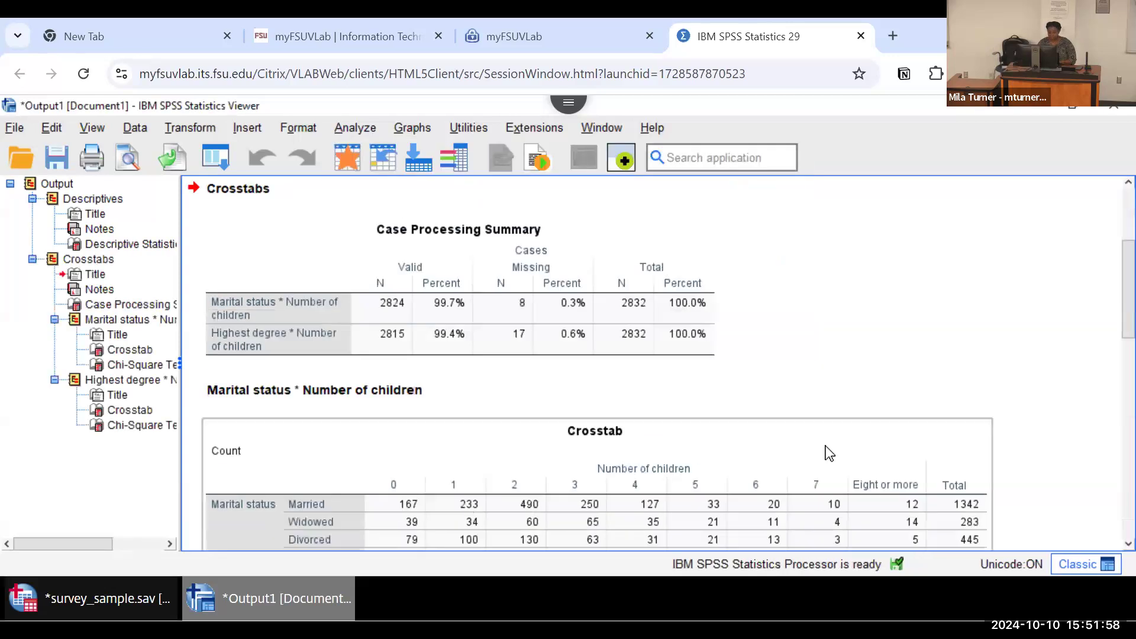
Step: Examine the Case Processing Summary and the Marital status by Number of children crosstab with its Chi-Square Tests table
left_click(531, 304)
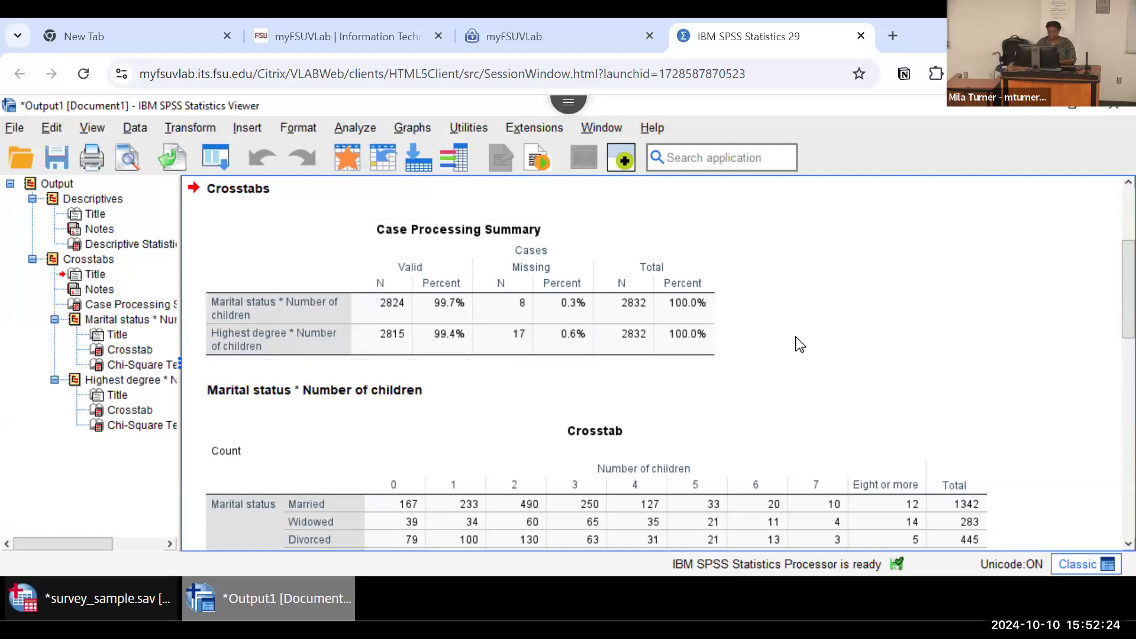
scroll(799, 343, "down", 3)
scroll(797, 337, "down", 3)
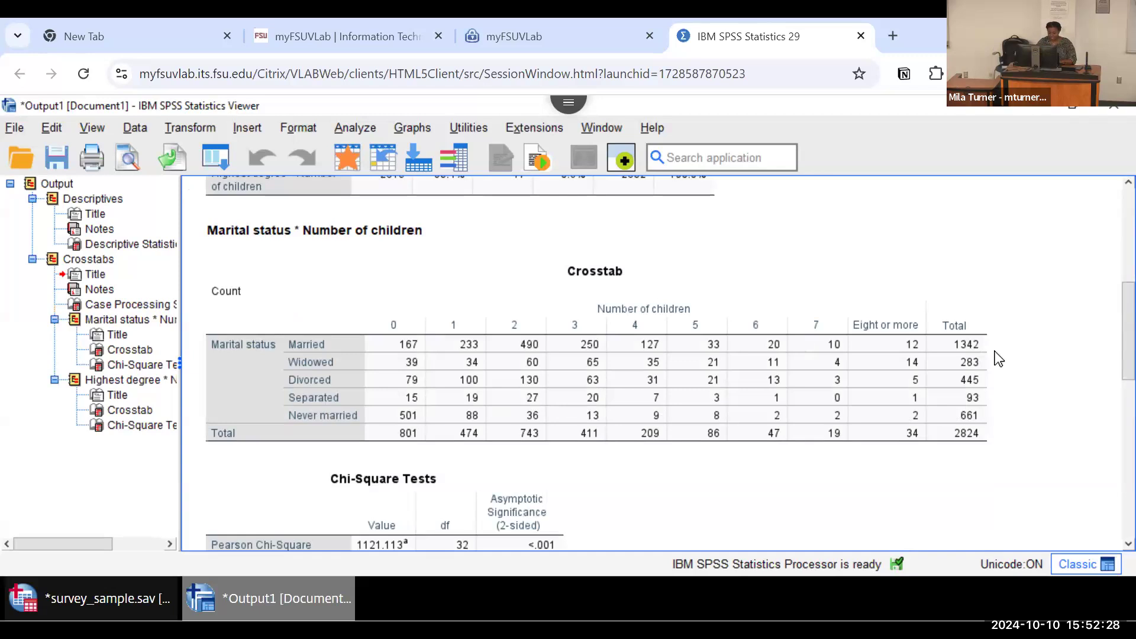
scroll(999, 359, "down", 3)
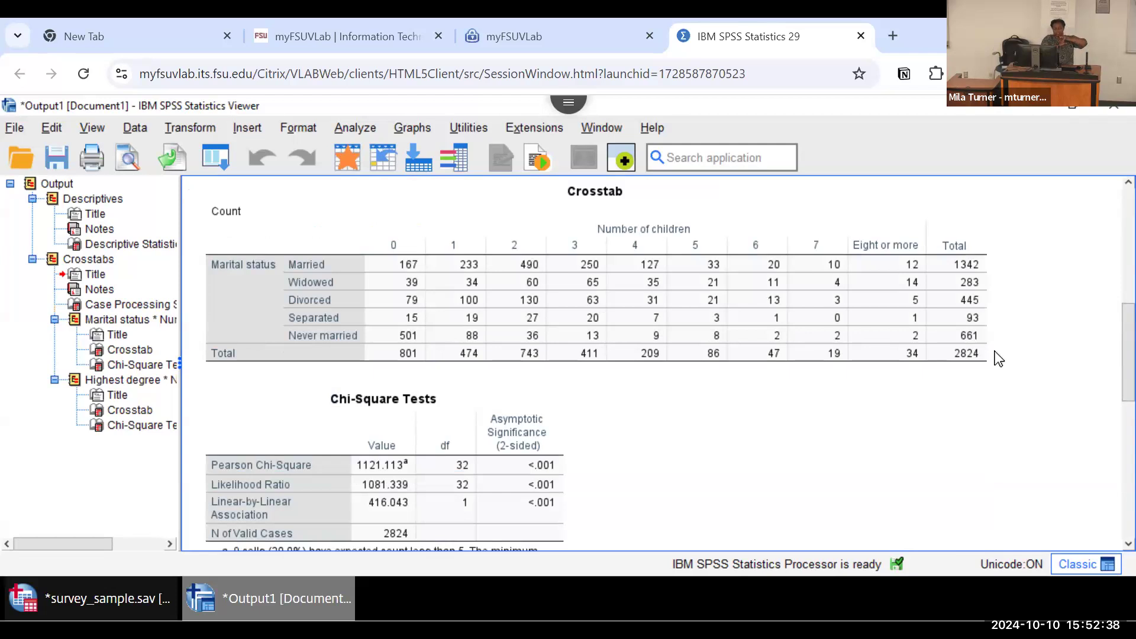
left_click(847, 339)
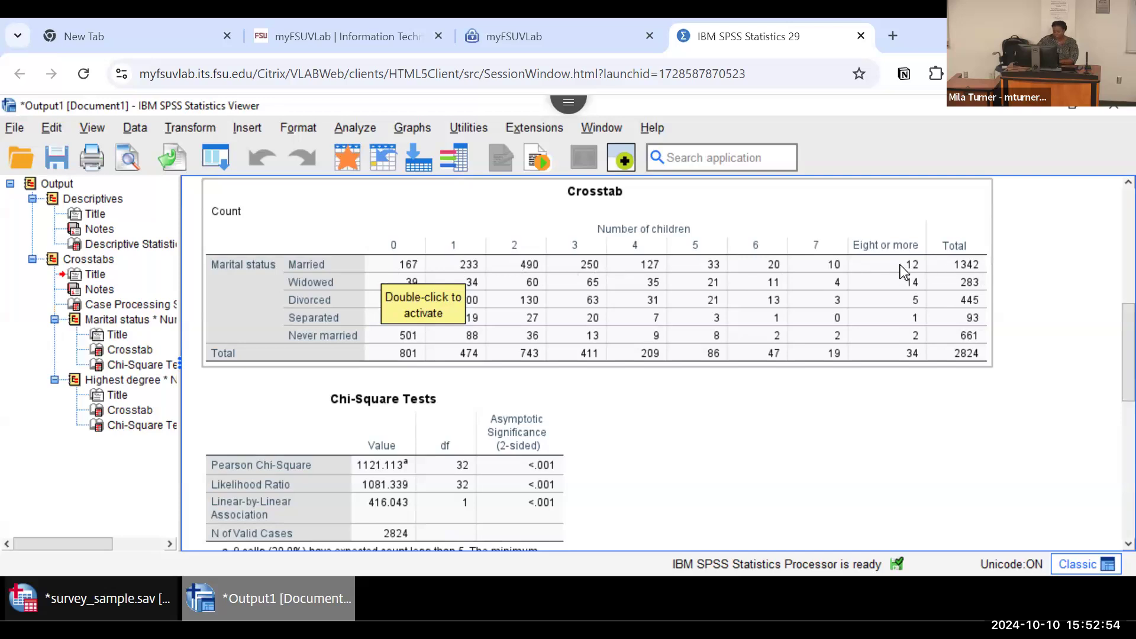
left_click(912, 421)
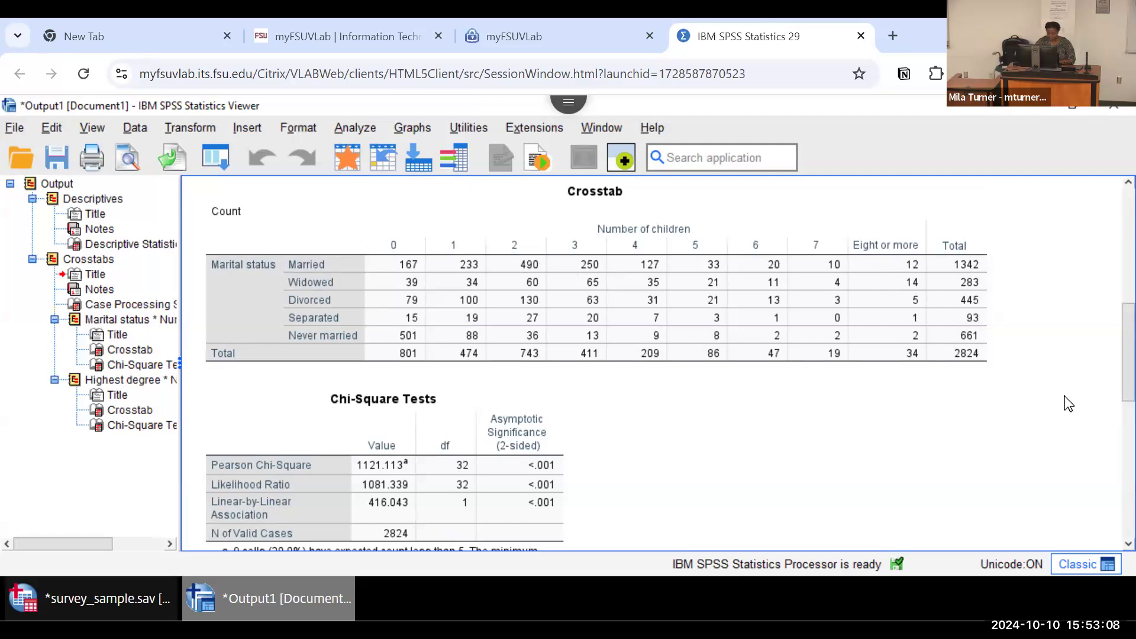
scroll(1068, 404, "down", 3)
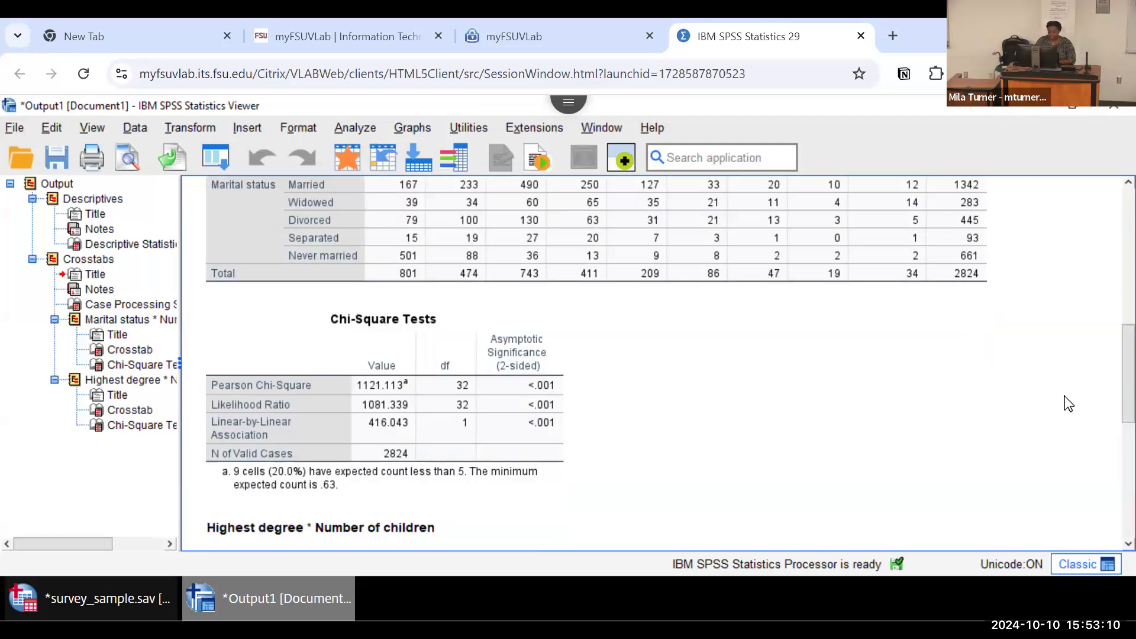
left_click(326, 406)
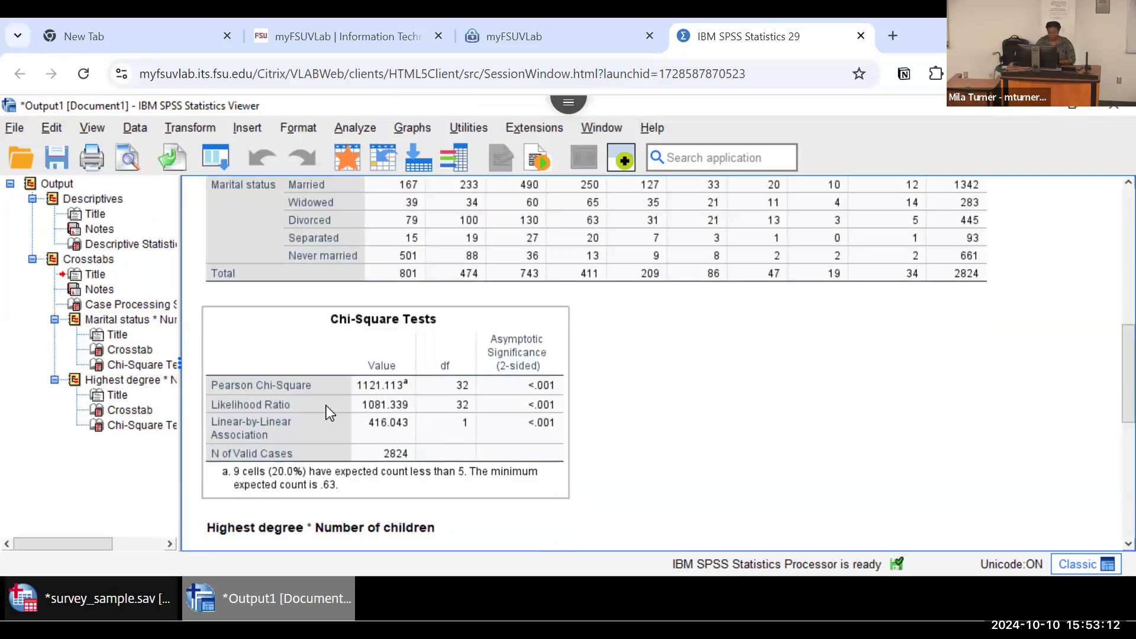
left_click(816, 445)
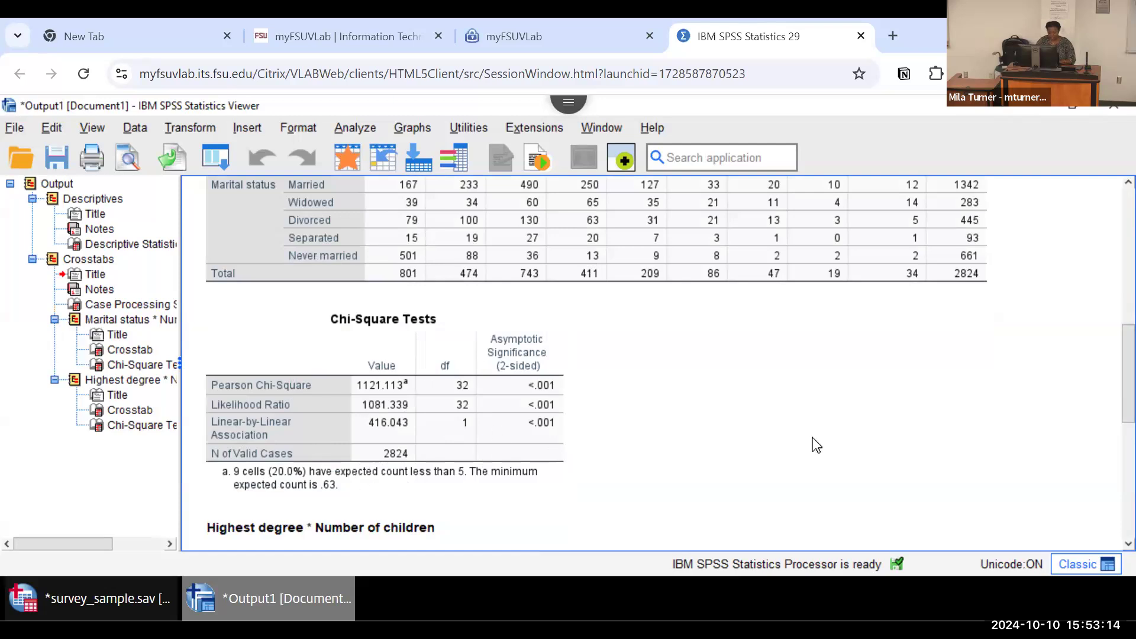
Step: Examine the Highest degree by Number of children crosstab and its Chi-Square Tests, comparing them with the marital status tables
scroll(816, 445, "down", 3)
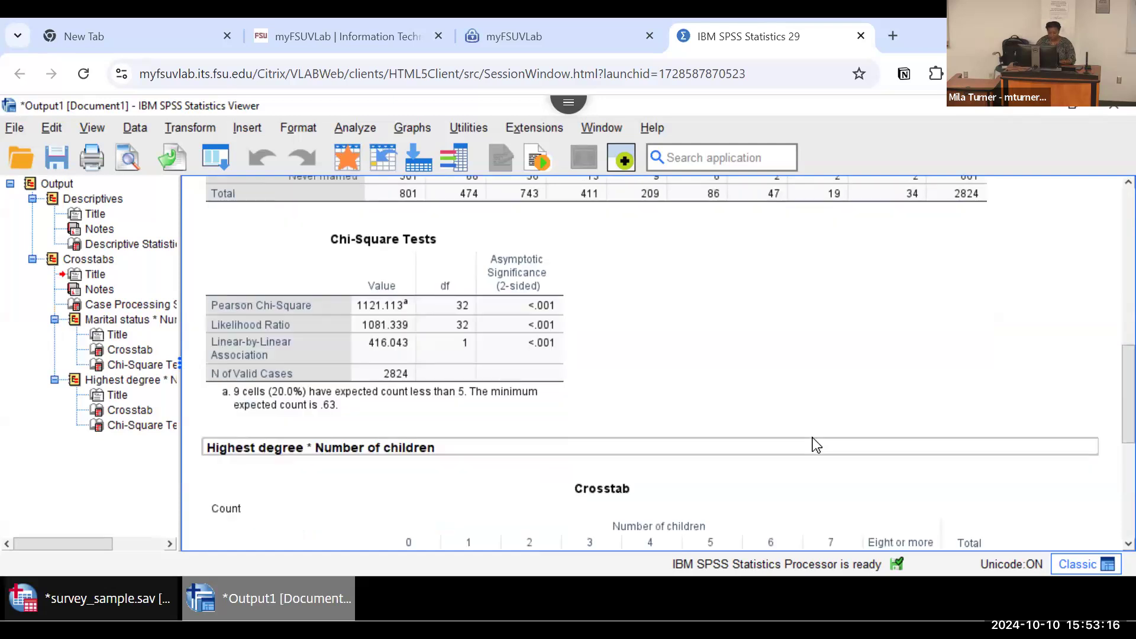
scroll(816, 444, "down", 3)
scroll(813, 439, "down", 3)
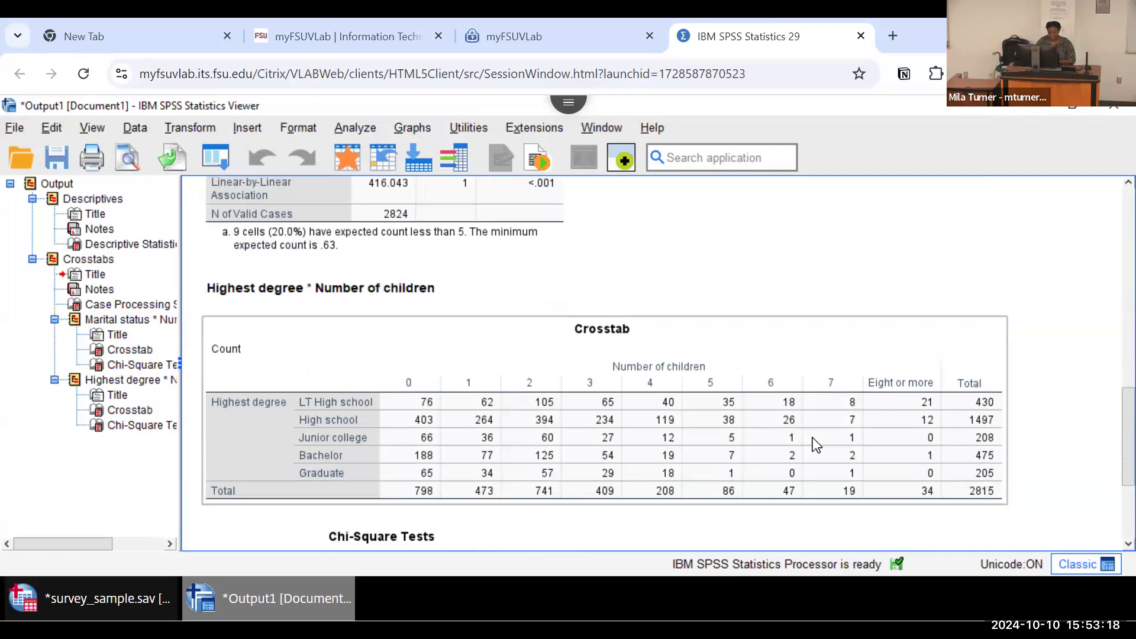
scroll(813, 441, "up", 5)
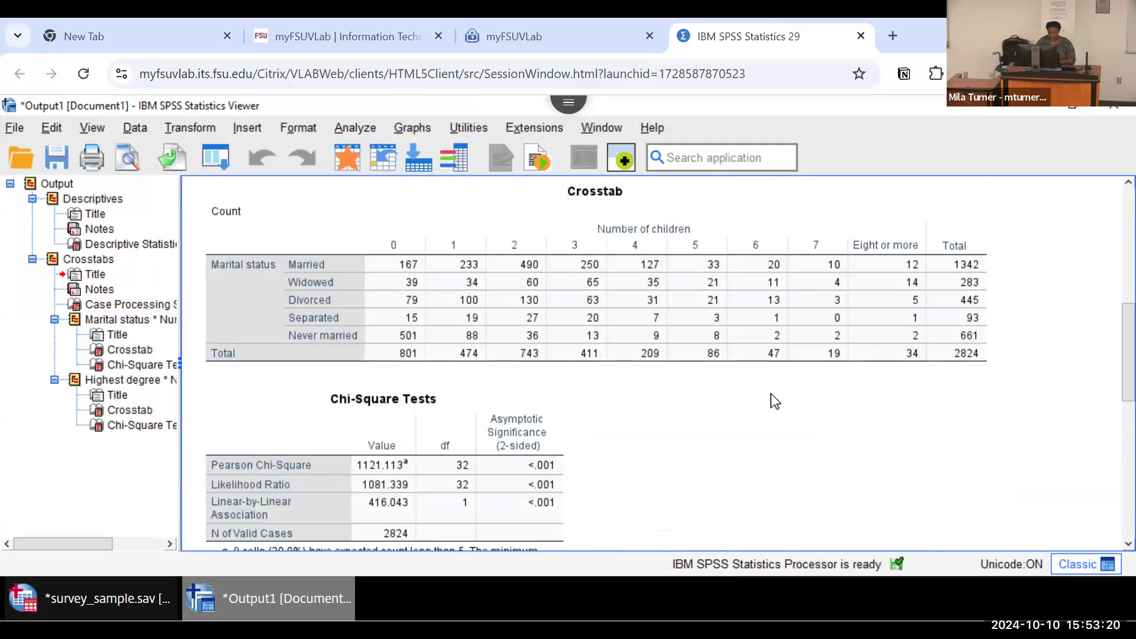
scroll(741, 421, "down", 6)
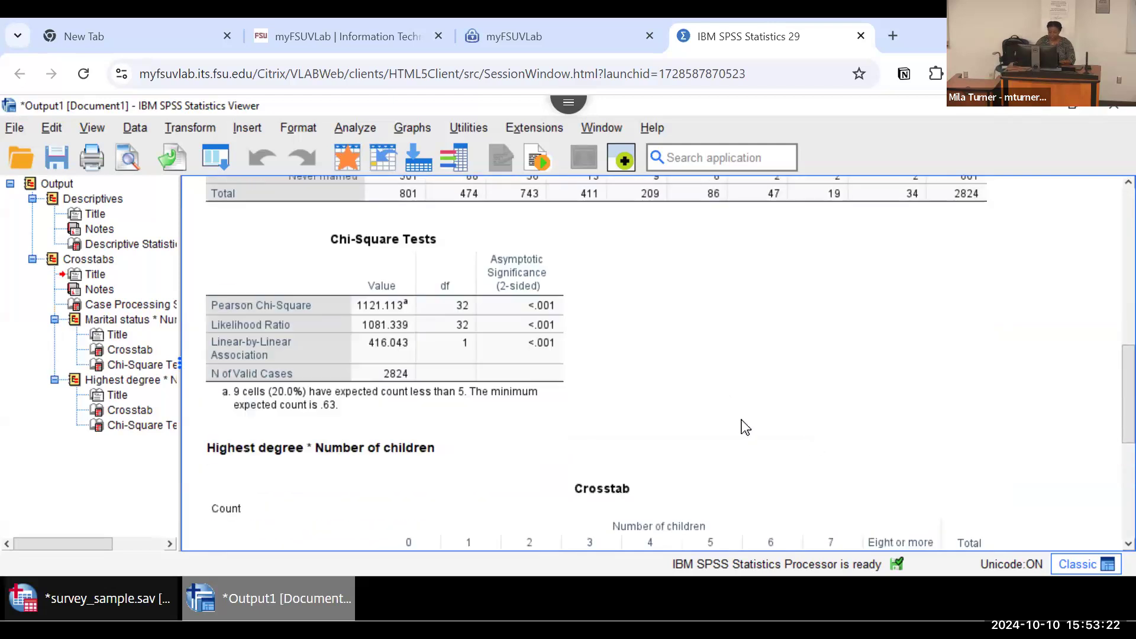
scroll(743, 426, "down", 4)
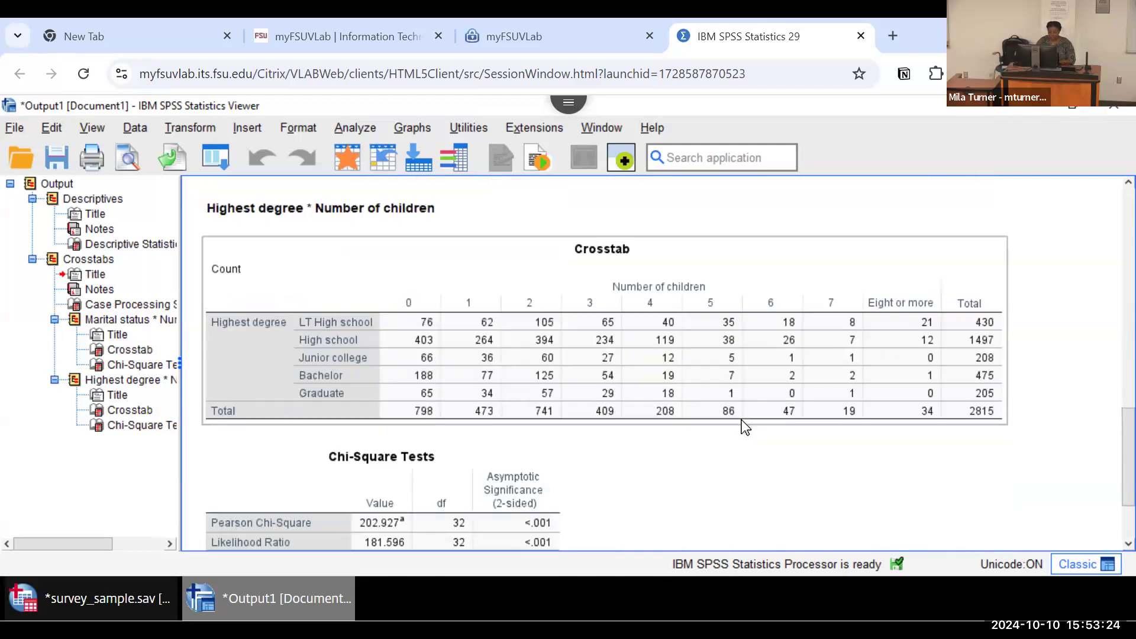
left_click(246, 332)
left_click(806, 443)
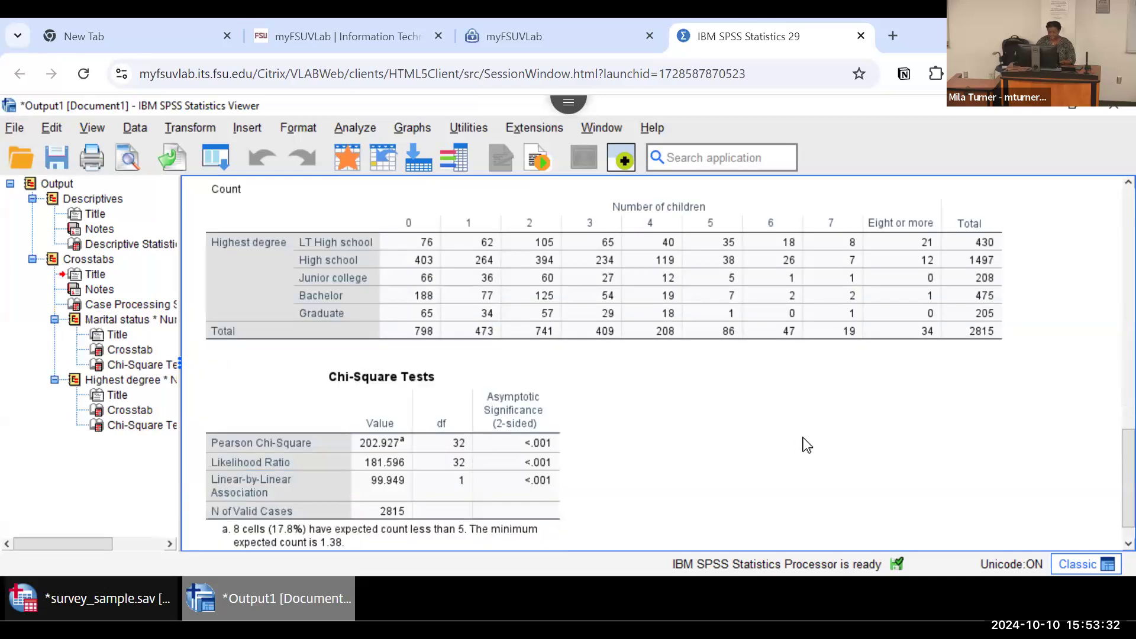
scroll(755, 430, "down", 1)
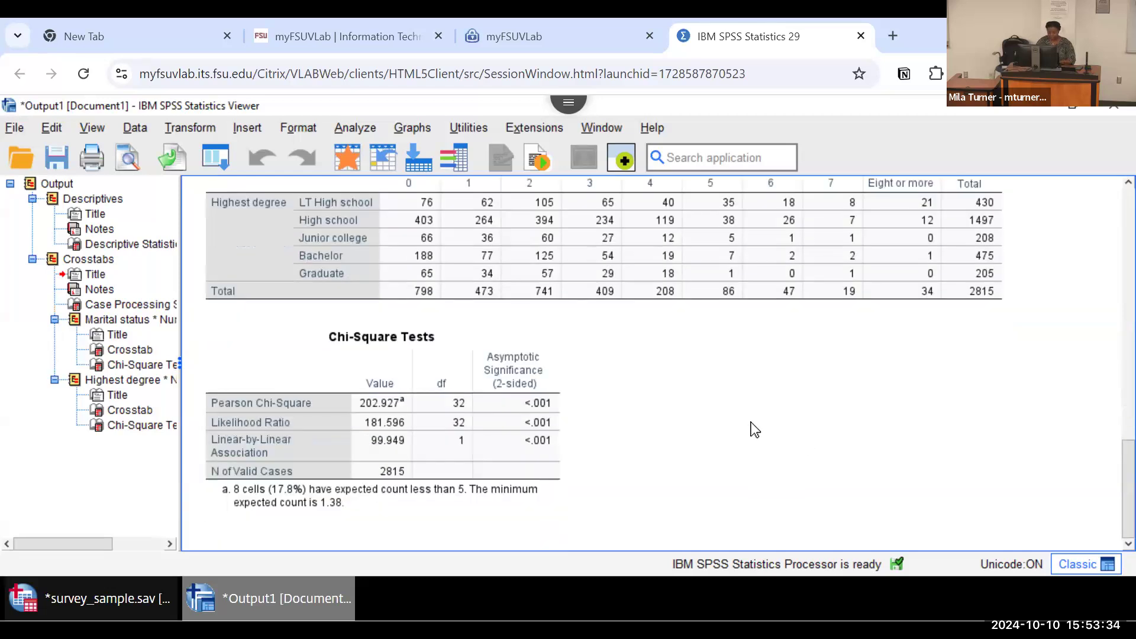
left_click(461, 239)
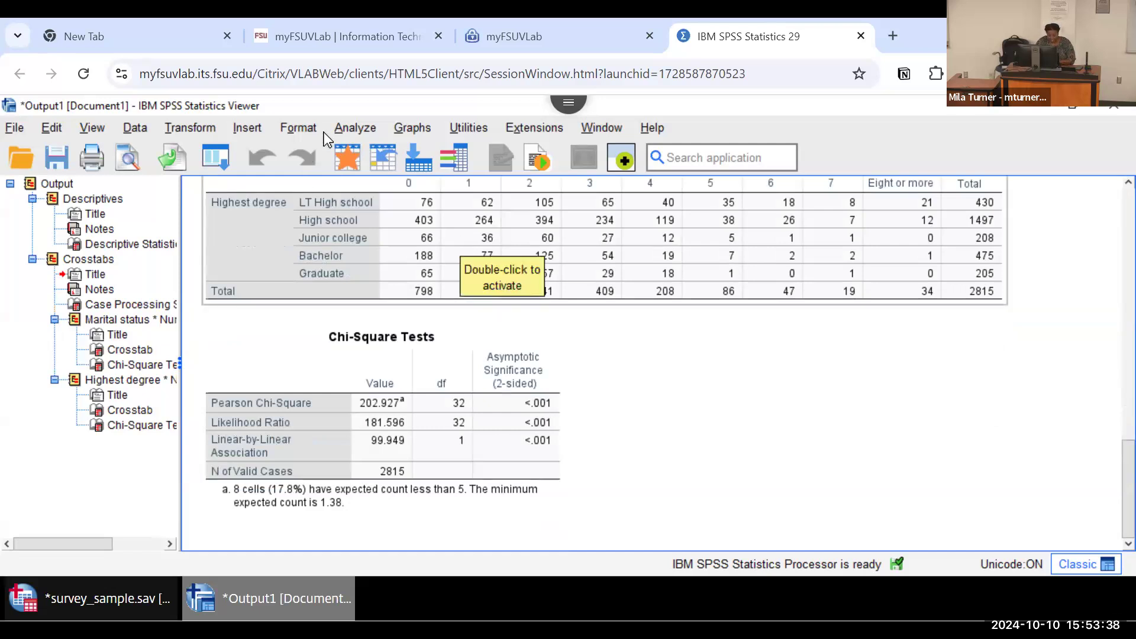
Step: Open the Frequencies procedure and add Hours per day watching TV to the analysis variables
left_click(343, 129)
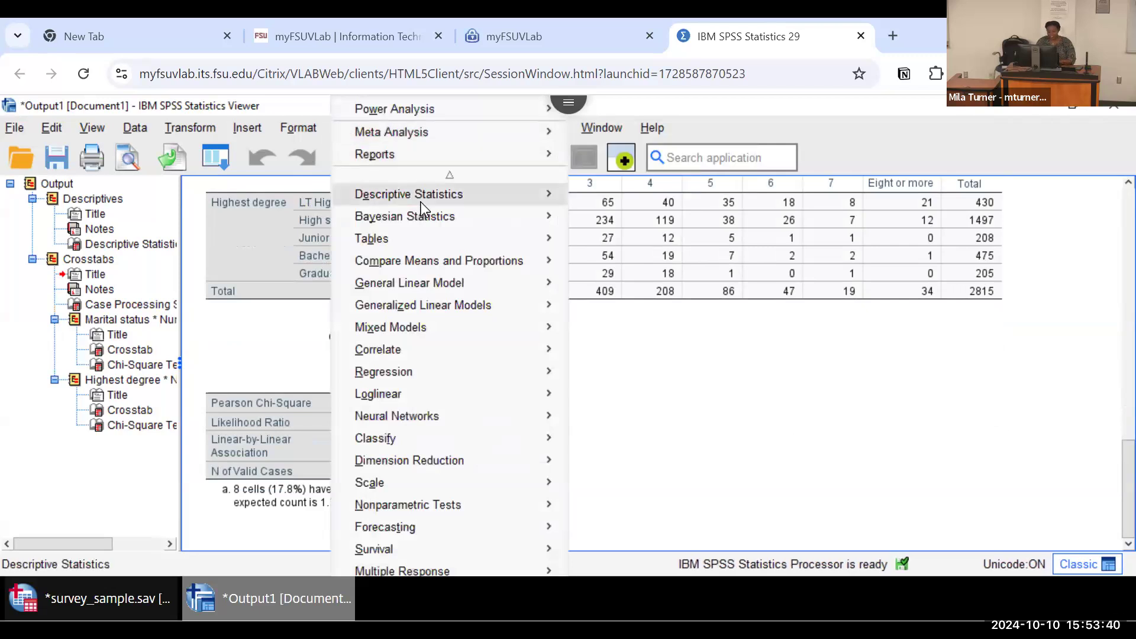
mouse_move(421, 201)
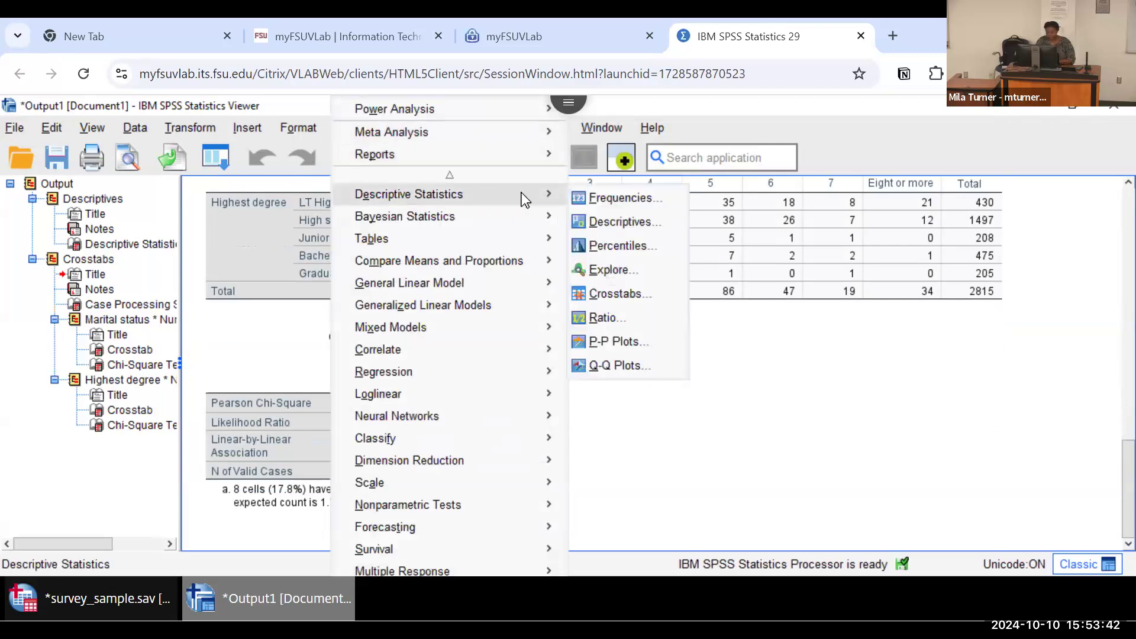
left_click(594, 198)
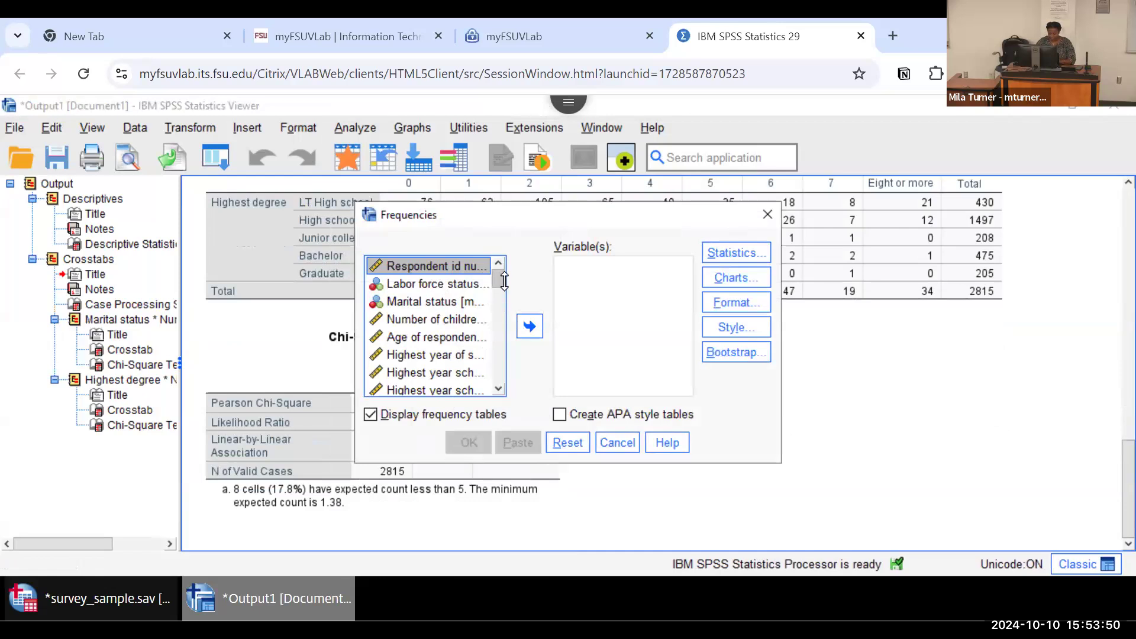
scroll(496, 376, "down", 10)
scroll(497, 372, "down", 5)
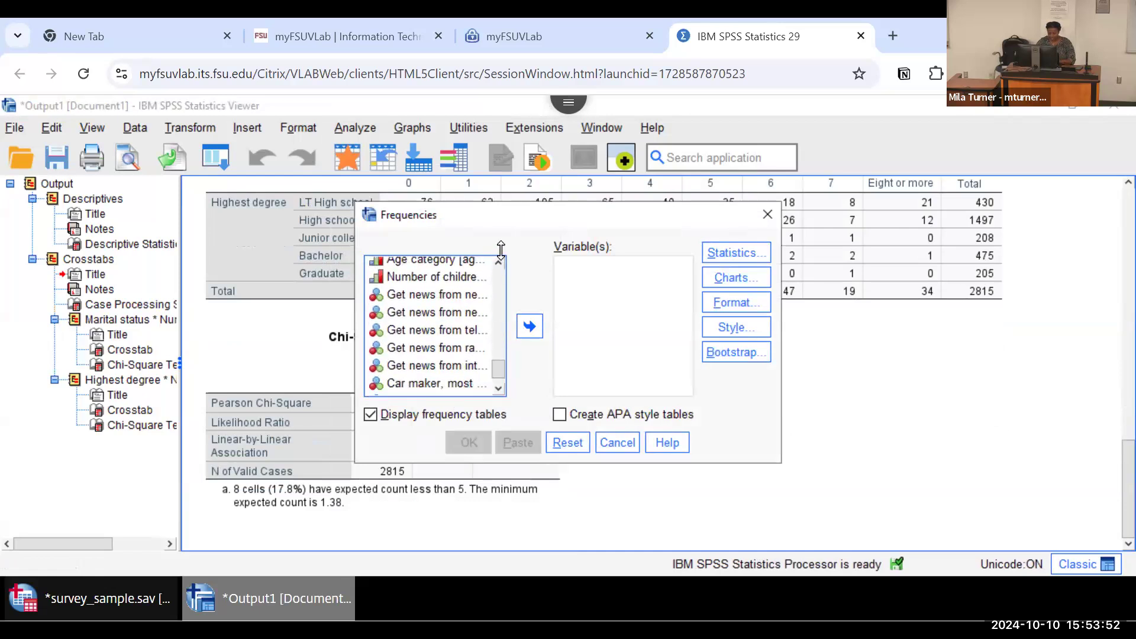
scroll(497, 264, "up", 5)
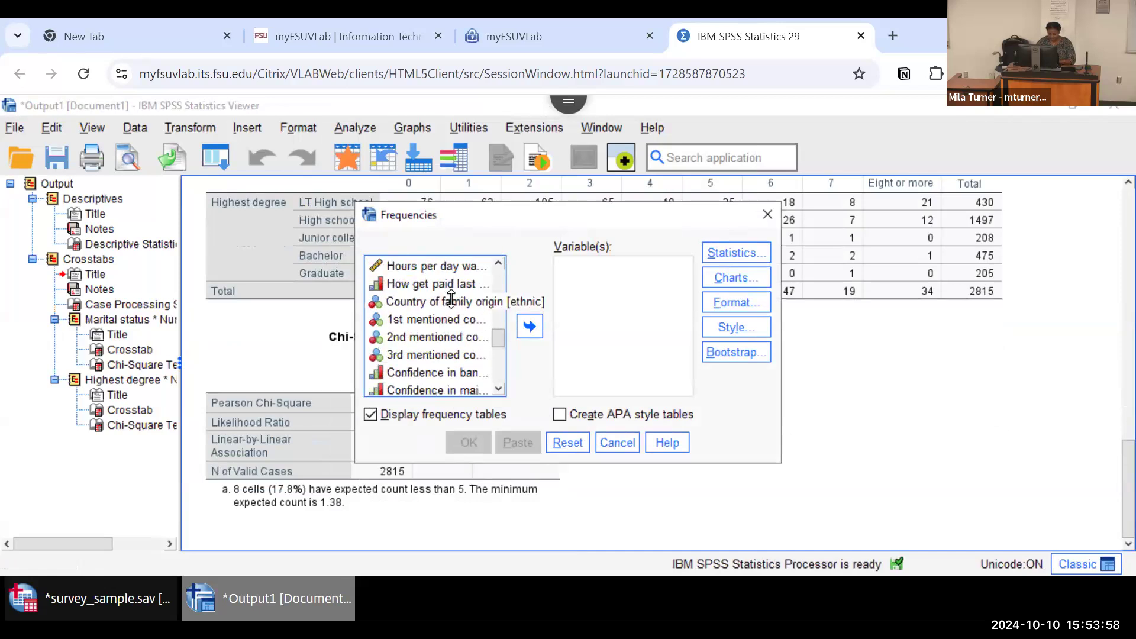
double_click(463, 268)
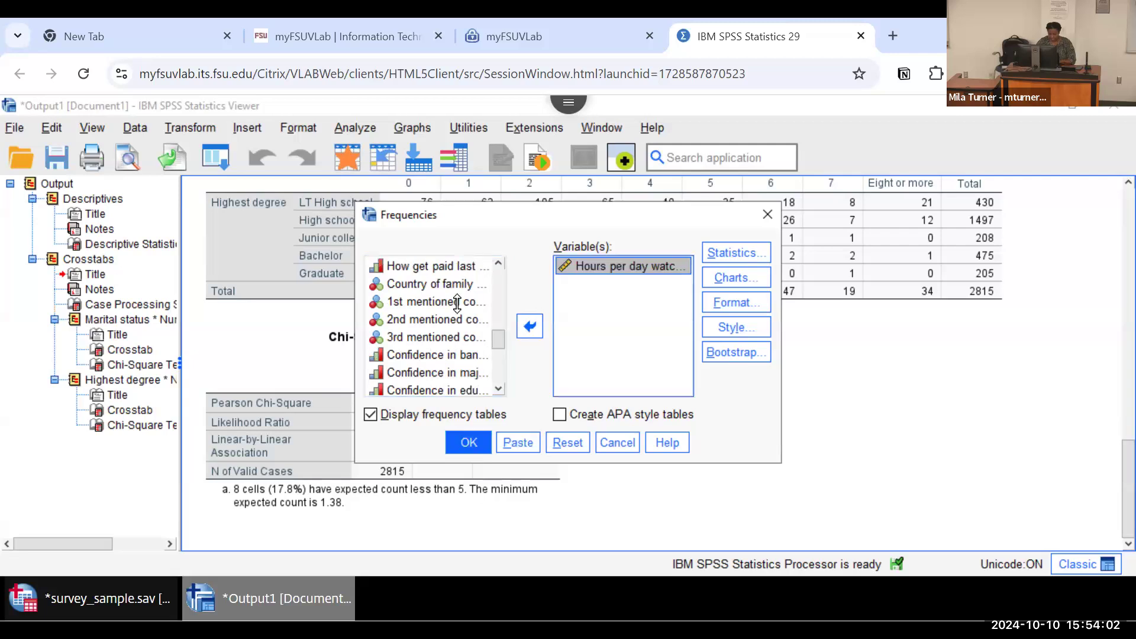
Step: Add Gender, Race of respondent, Born in this country and Parents born in this country to the Frequencies analysis variables
scroll(499, 268, "up", 4)
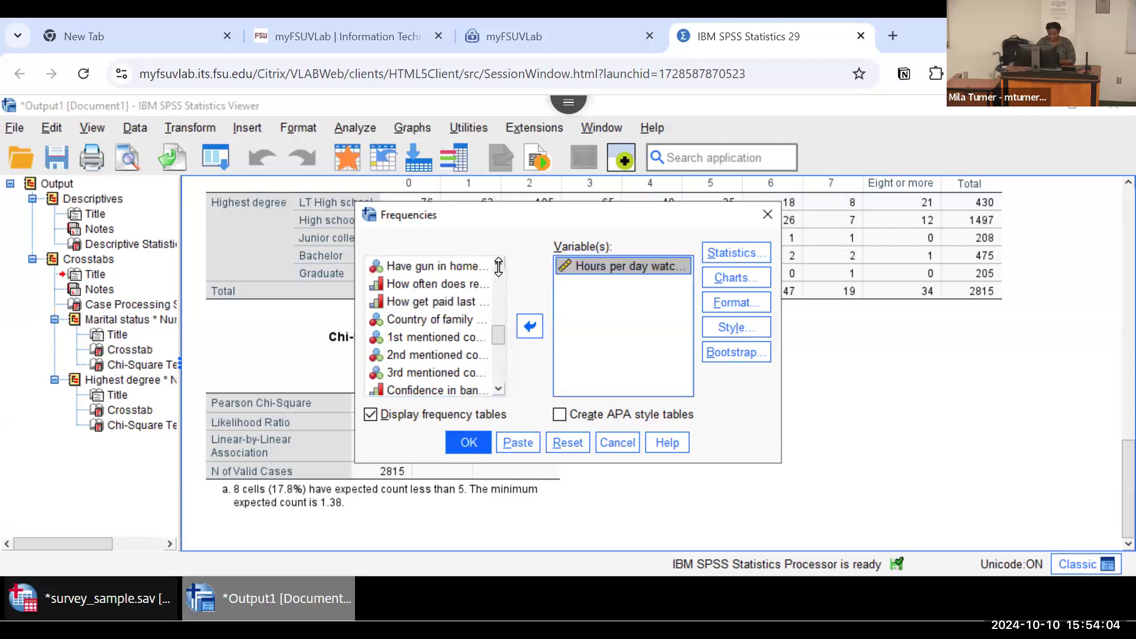
scroll(499, 267, "up", 3)
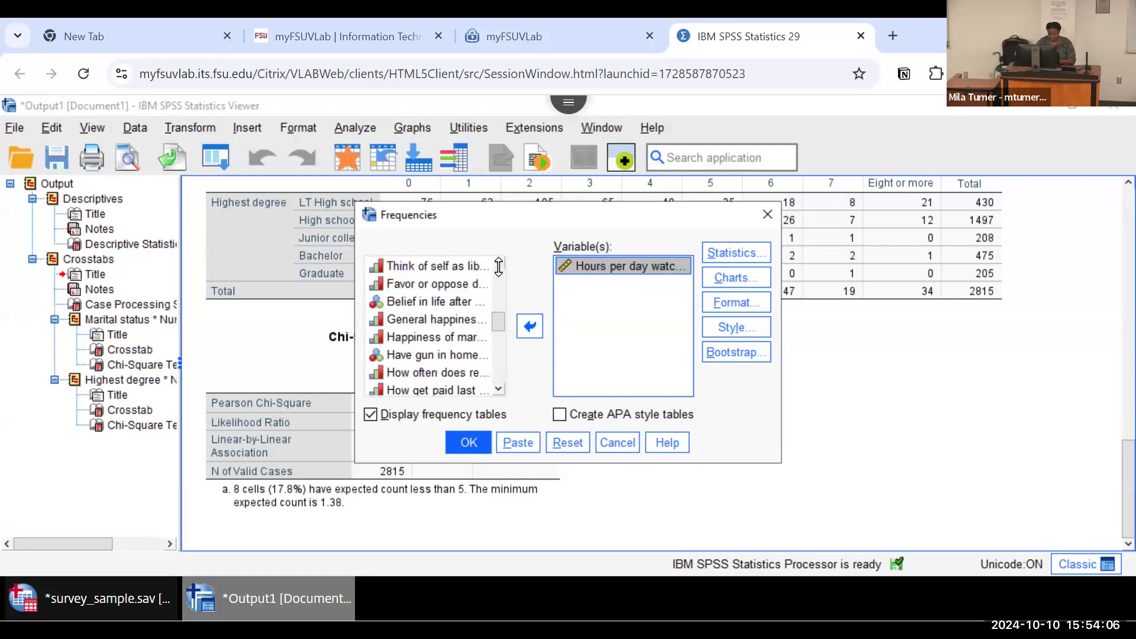
scroll(499, 268, "up", 5)
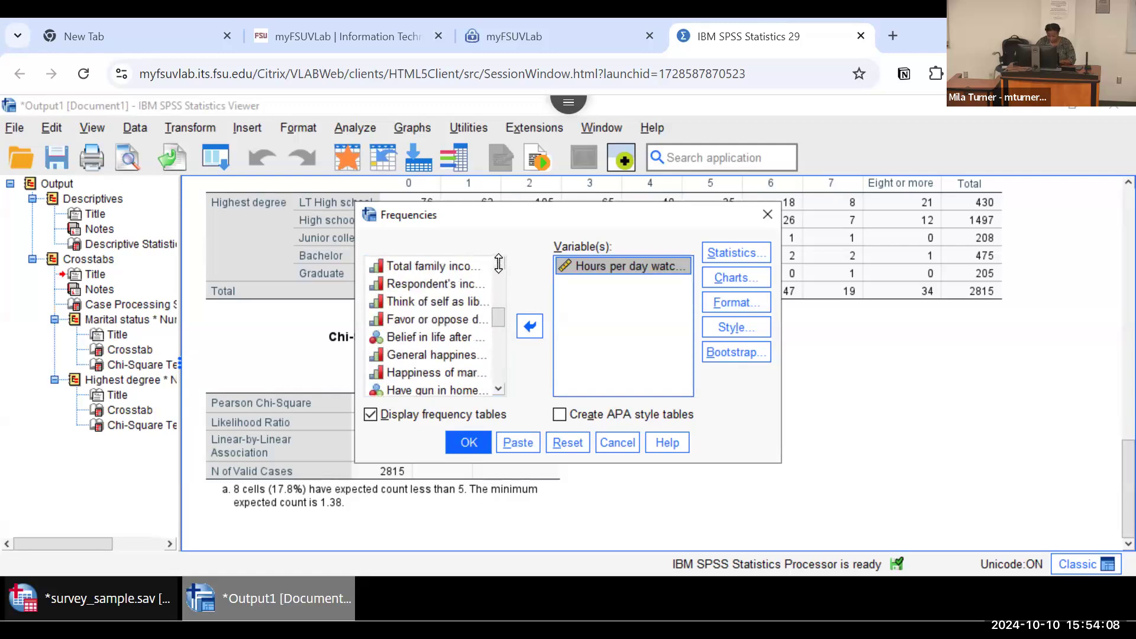
scroll(499, 263, "up", 4)
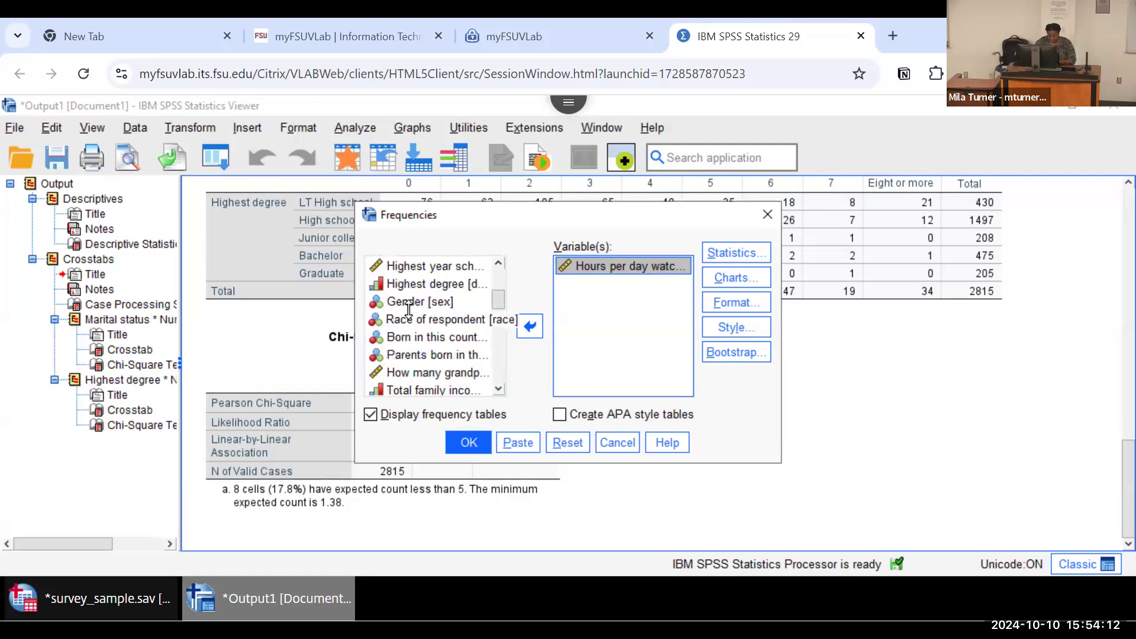
left_click(406, 303)
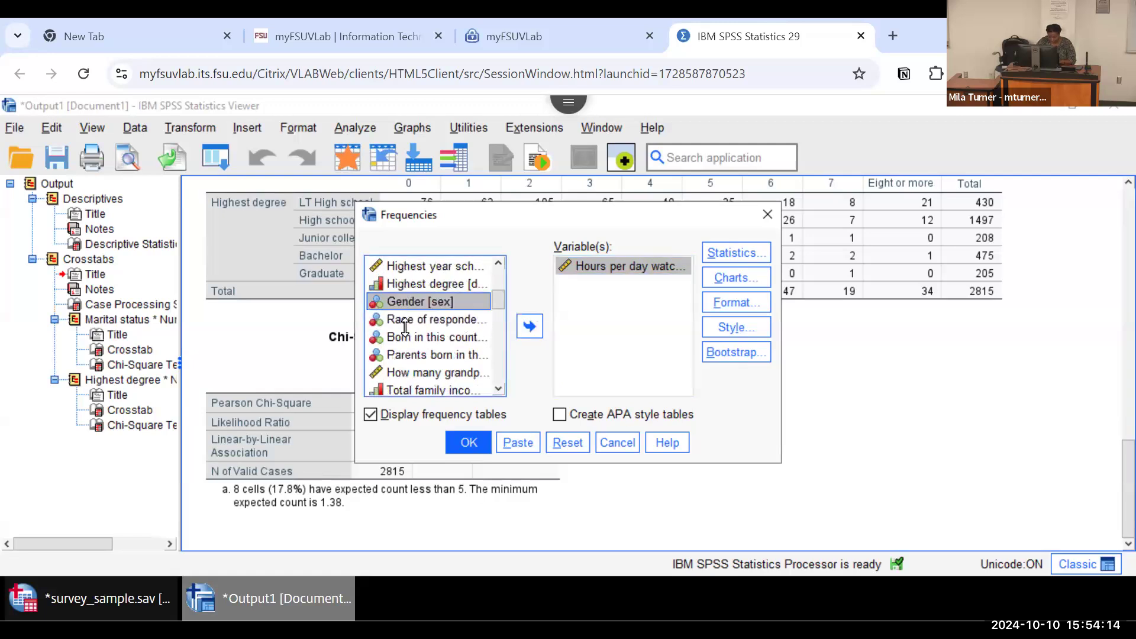
left_click(409, 355, "shift")
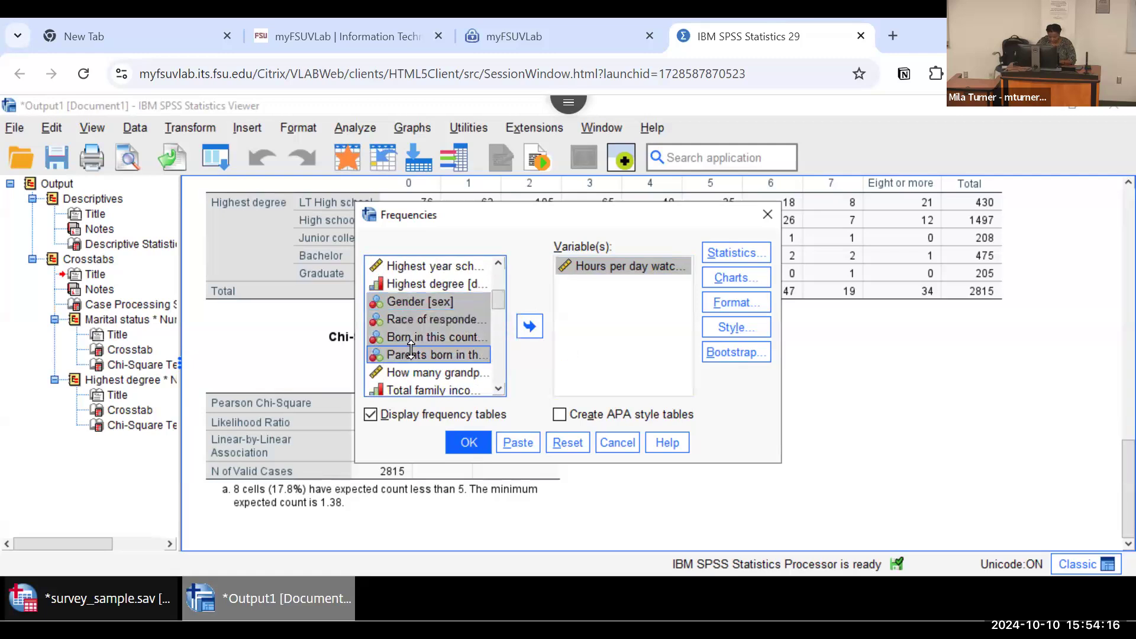
left_click(528, 325)
Step: Request the mean, median and mode for the frequency analysis and run the procedure
left_click(722, 247)
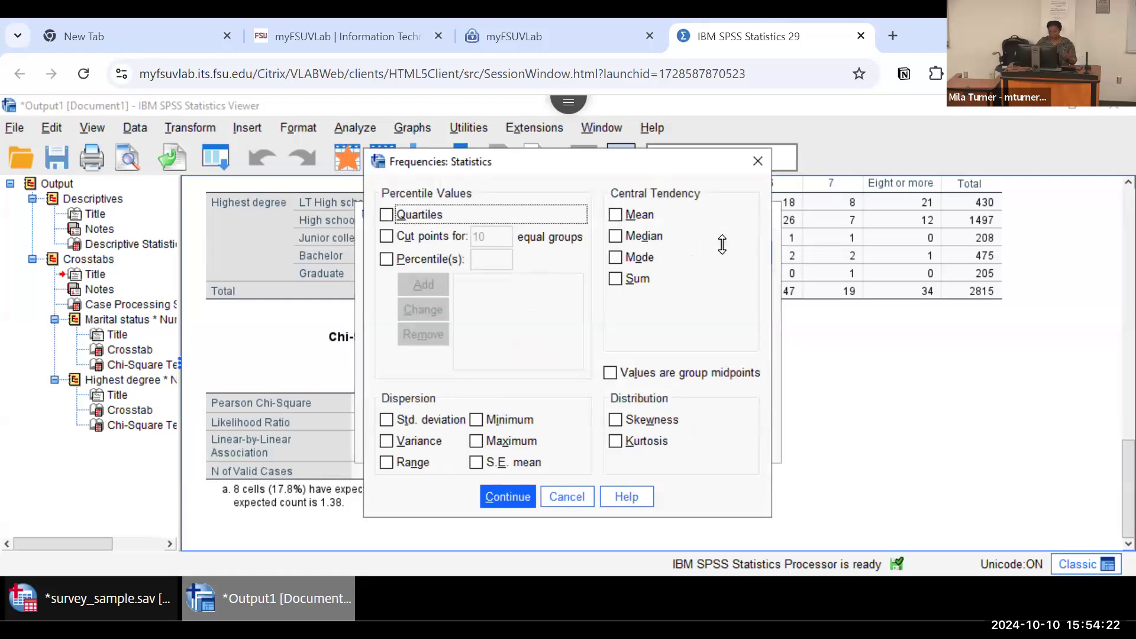
left_click(616, 214)
left_click(615, 235)
left_click(616, 256)
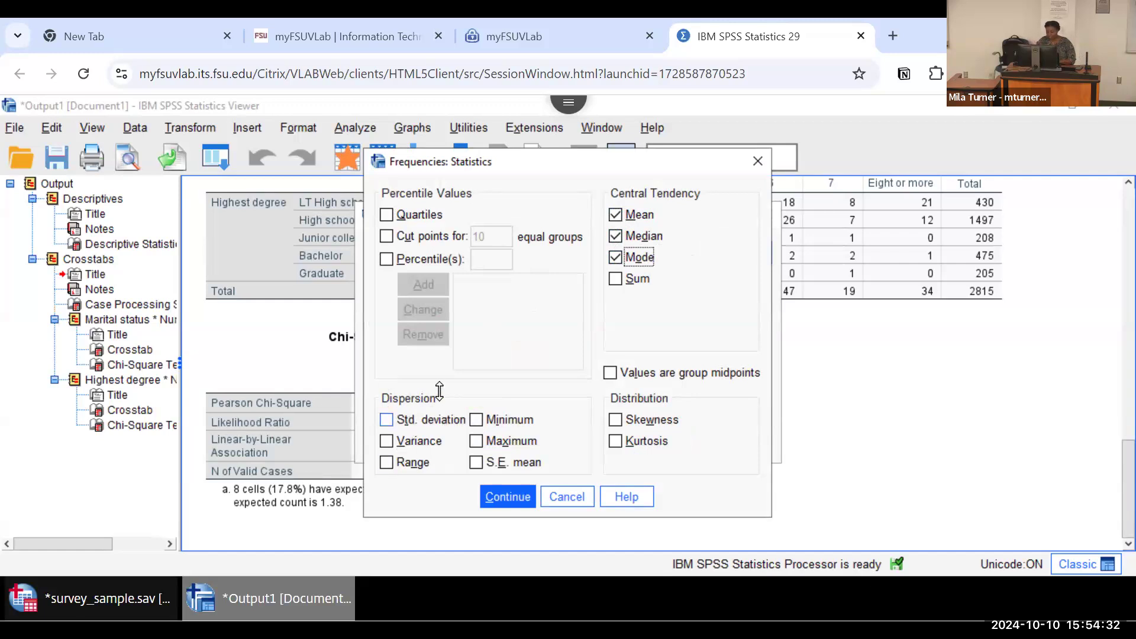
left_click(499, 498)
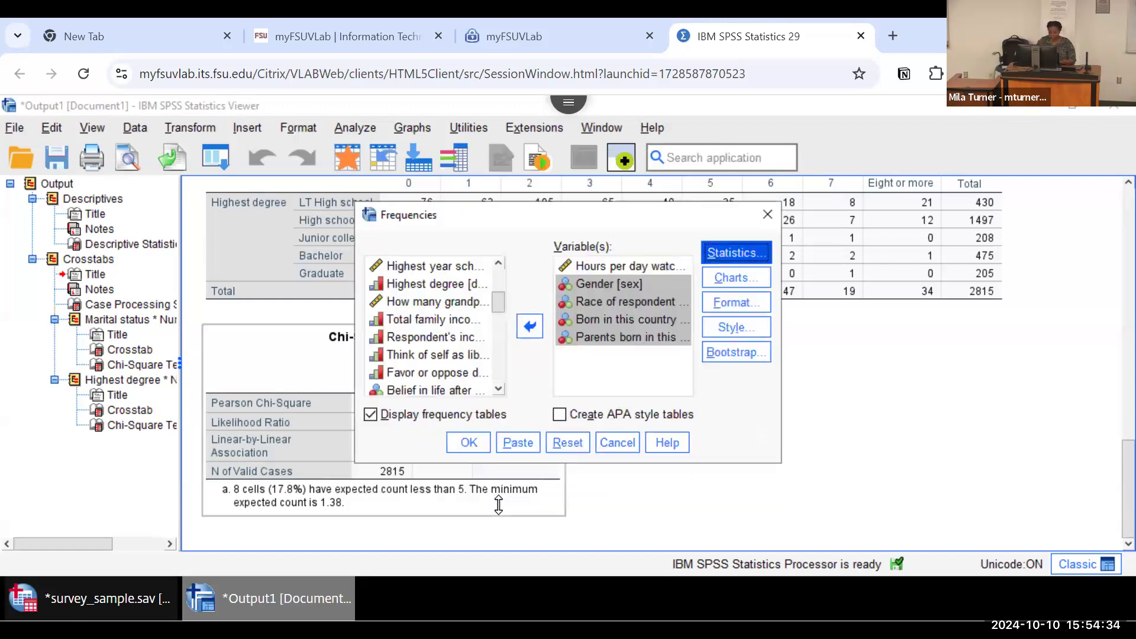
left_click(468, 443)
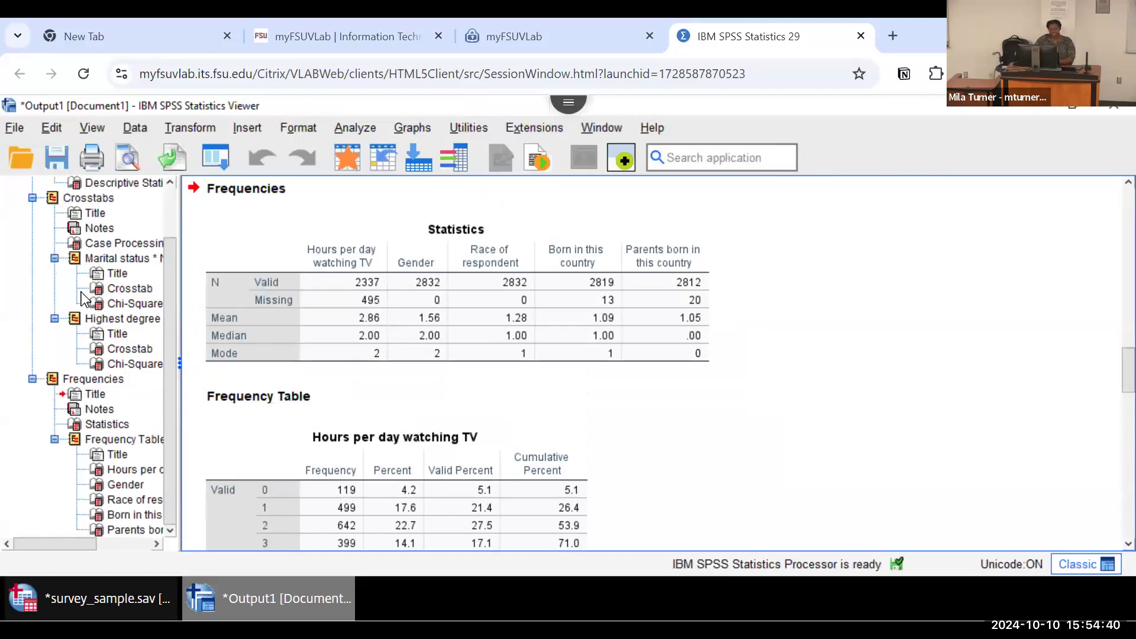
Step: Revisit the Descriptives output through the outline, then examine the valid, missing, mean, median and mode values in the Frequencies Statistics table
scroll(507, 350, "up", 1)
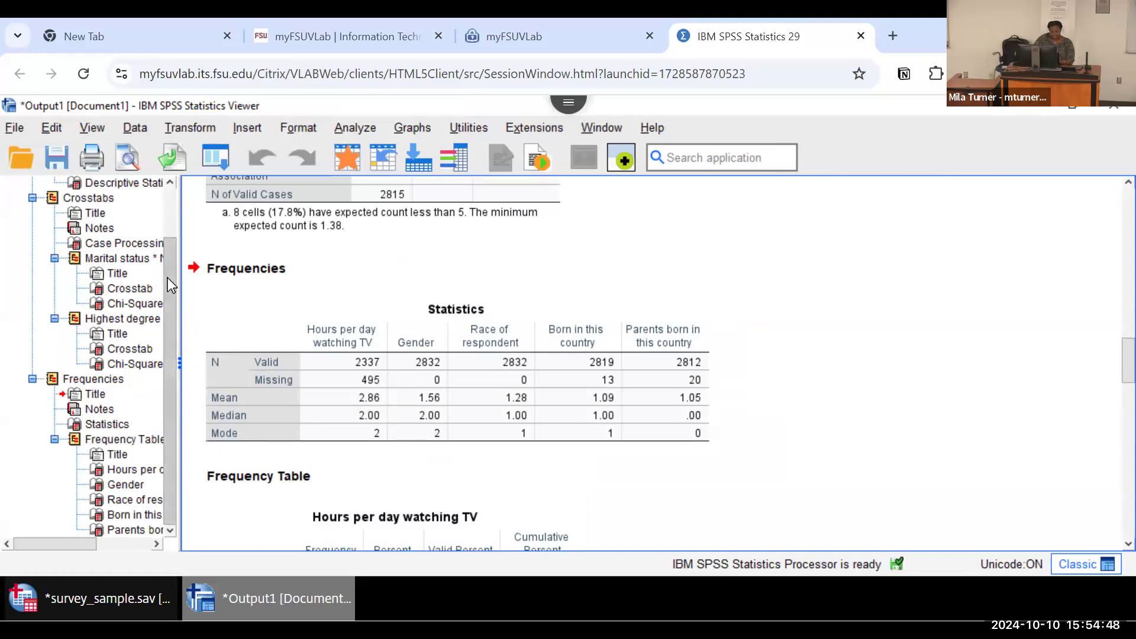
left_click_drag(168, 278, 168, 210)
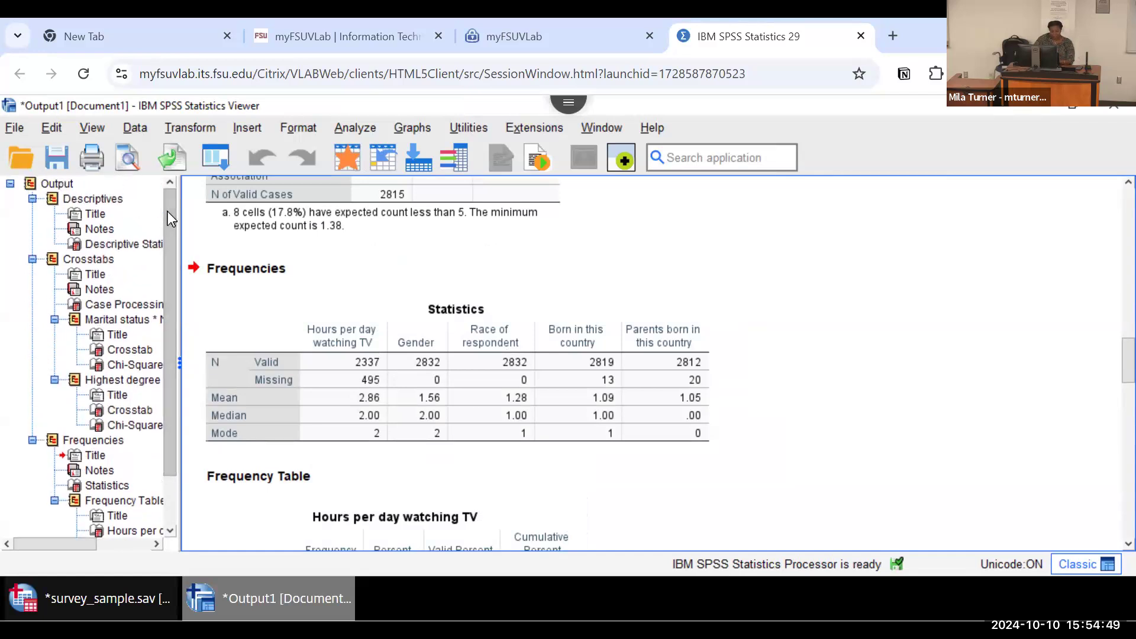
left_click(104, 199)
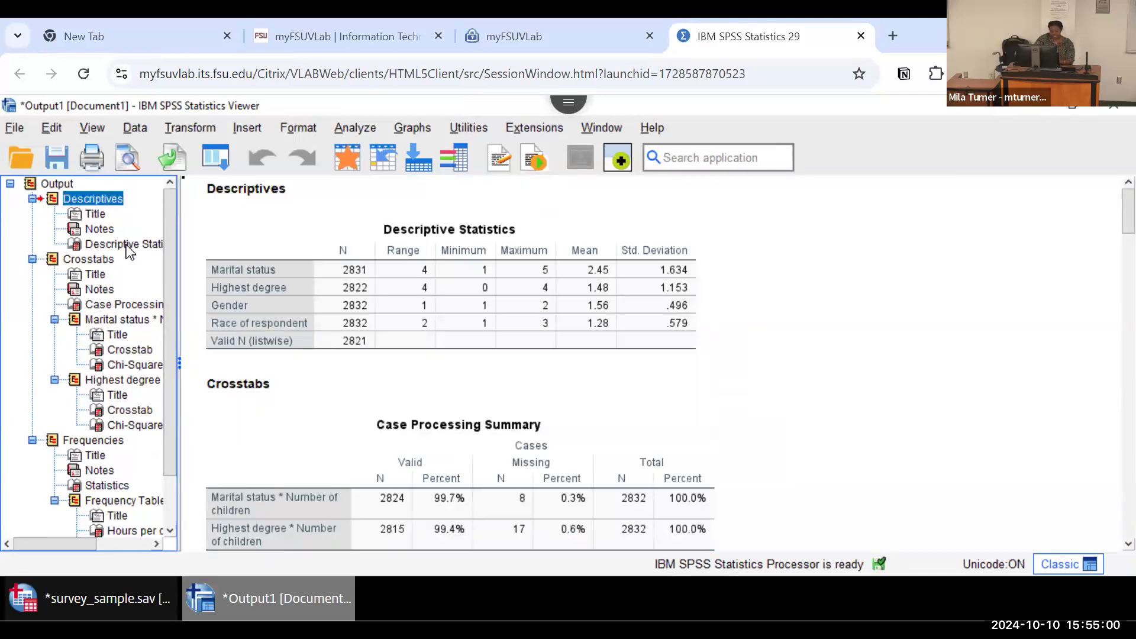
scroll(137, 308, "down", 2)
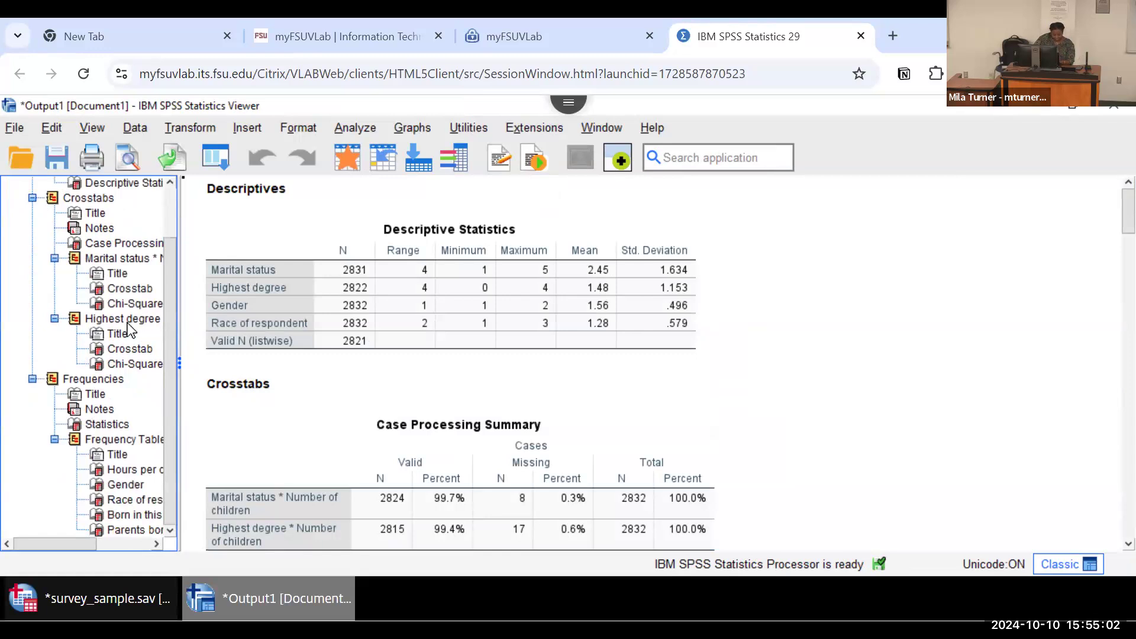
left_click(95, 380)
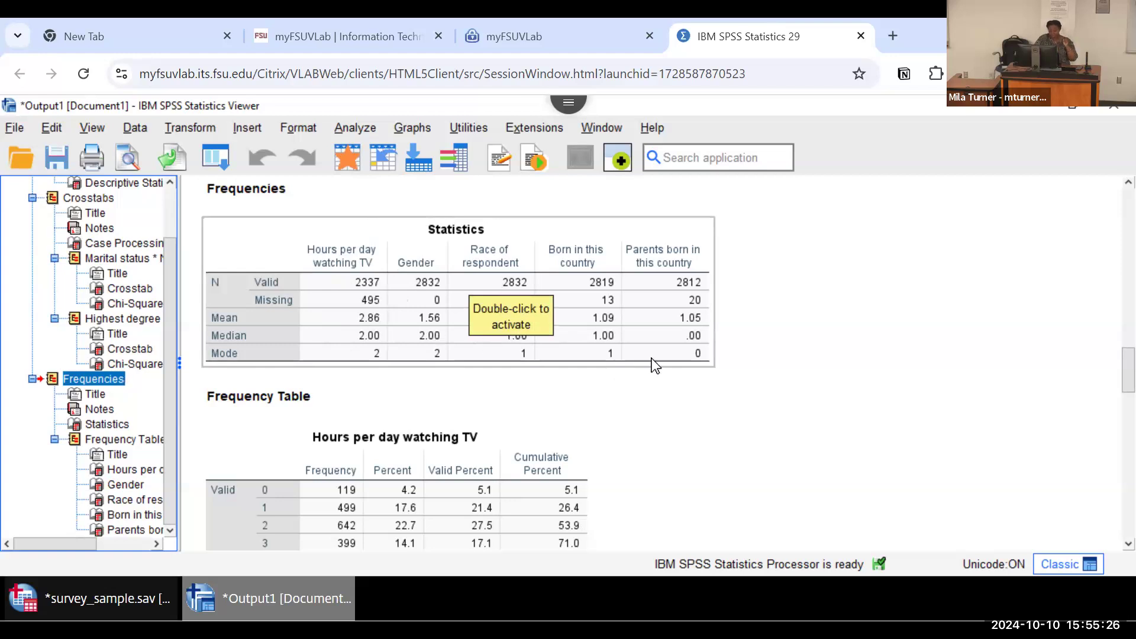
left_click(567, 383)
left_click(432, 307)
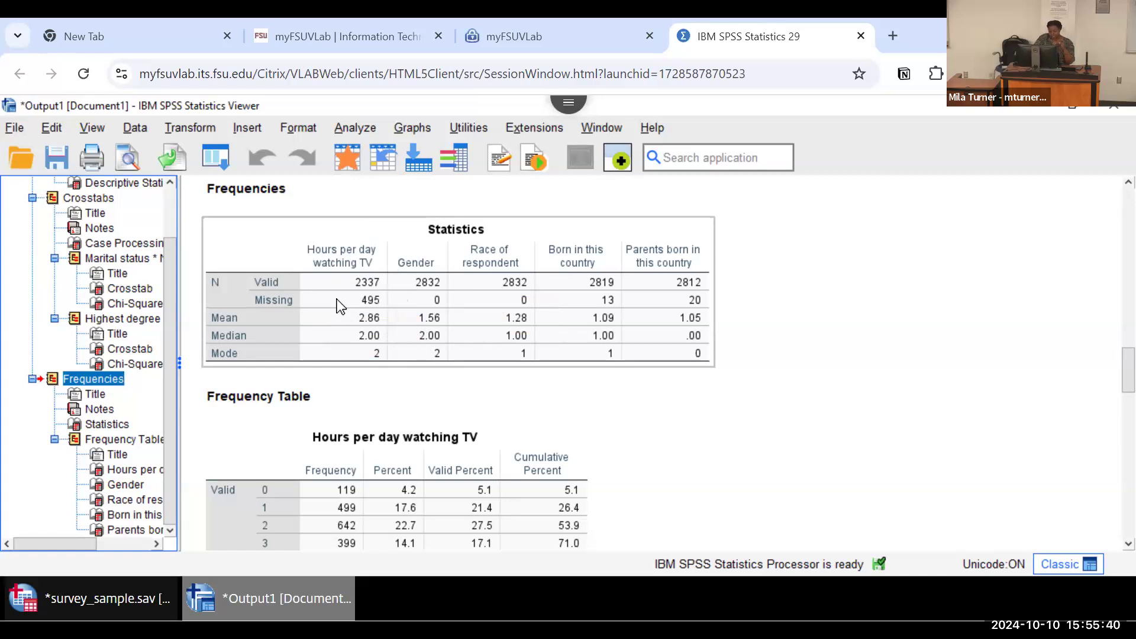
left_click(798, 417)
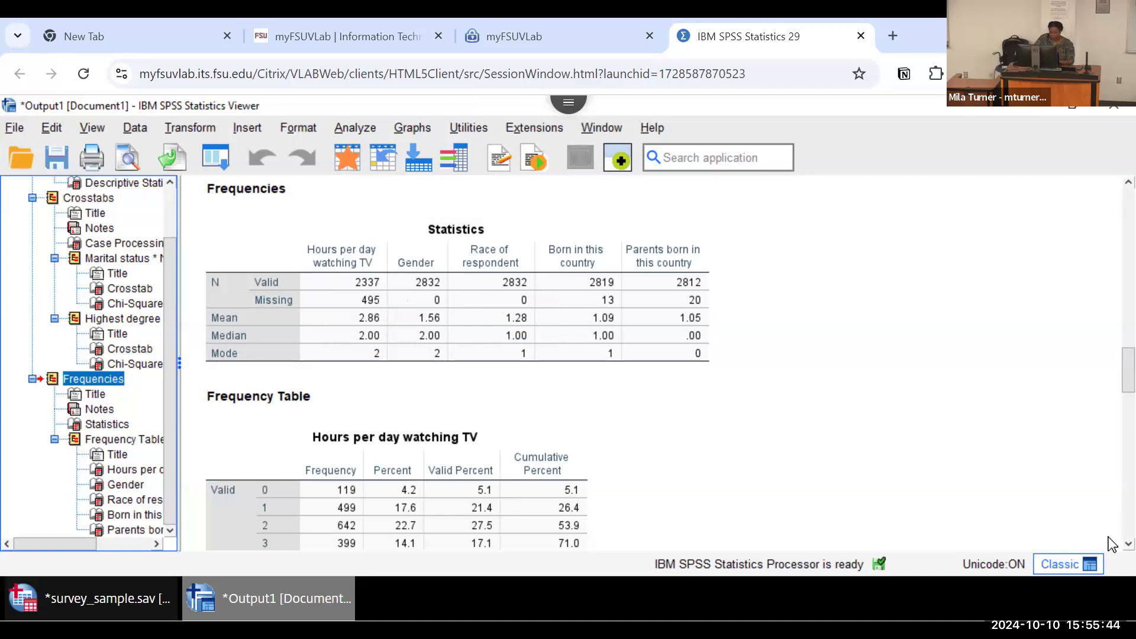
Step: Examine the percent, valid percent and cumulative percent columns for Hours per day watching TV, then the Gender and Race of respondent frequency tables
scroll(1110, 552, "down", 4)
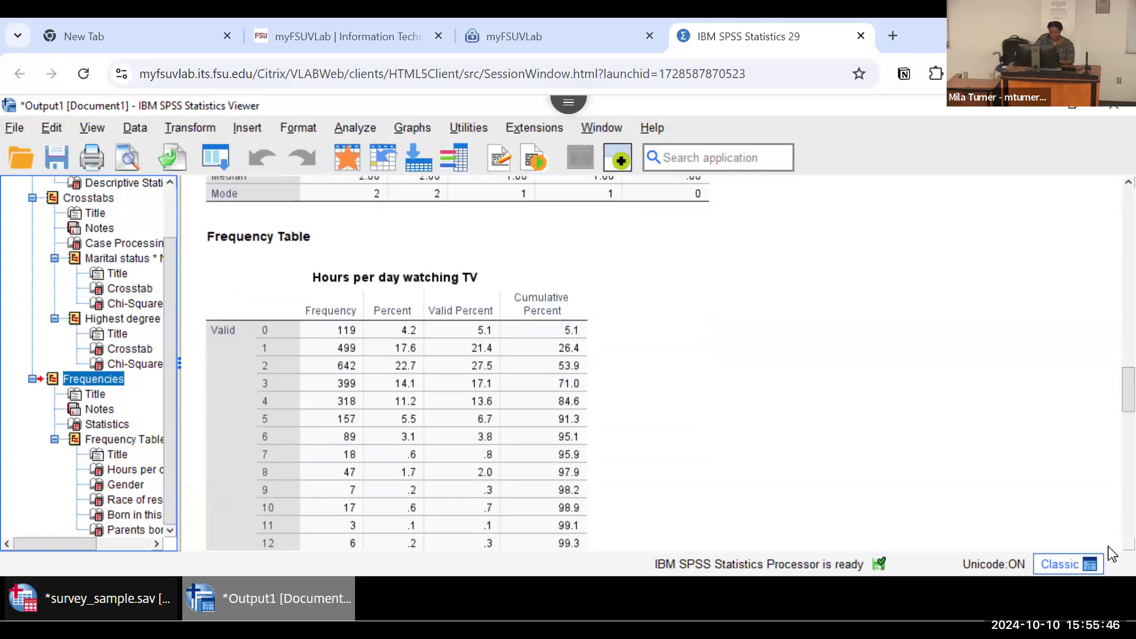
scroll(1110, 551, "down", 3)
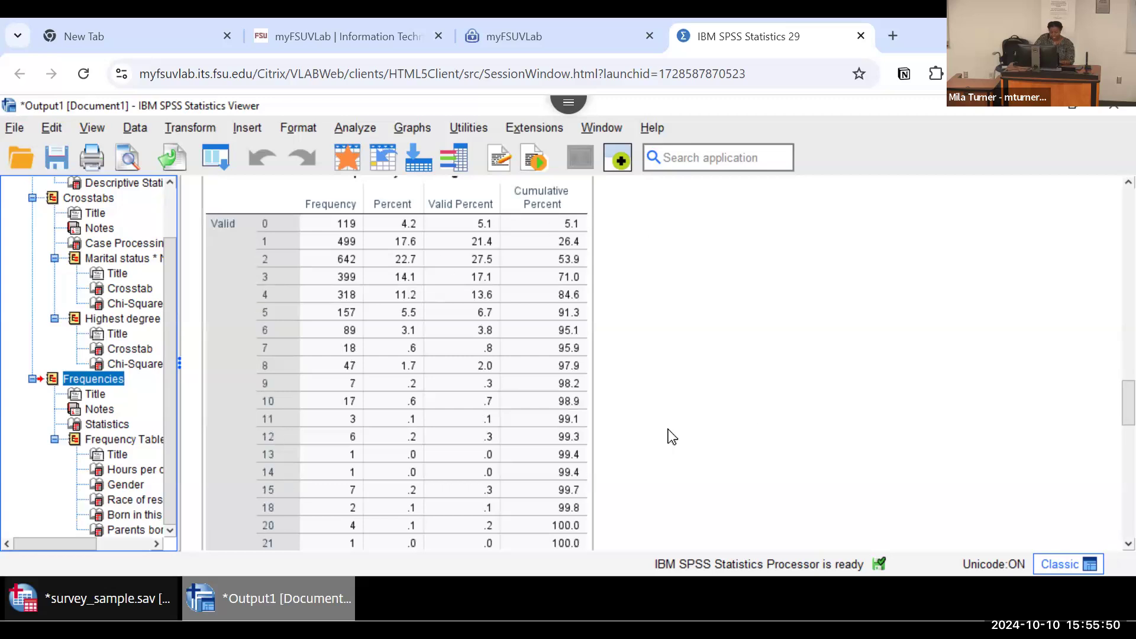
scroll(1110, 552, "down", 2)
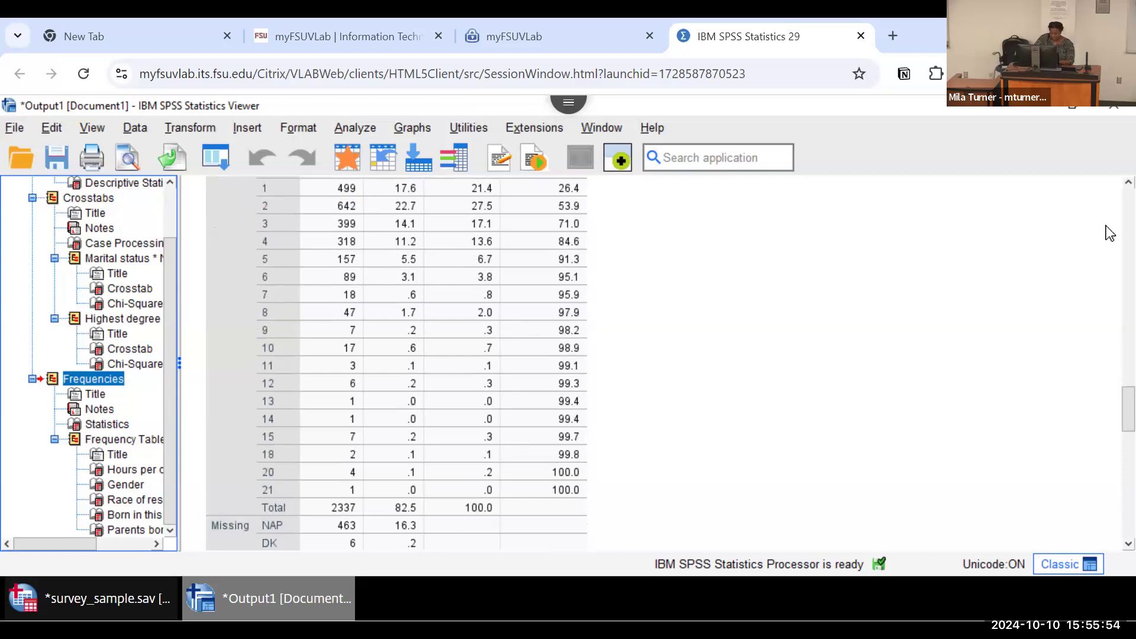
scroll(1112, 189, "up", 1)
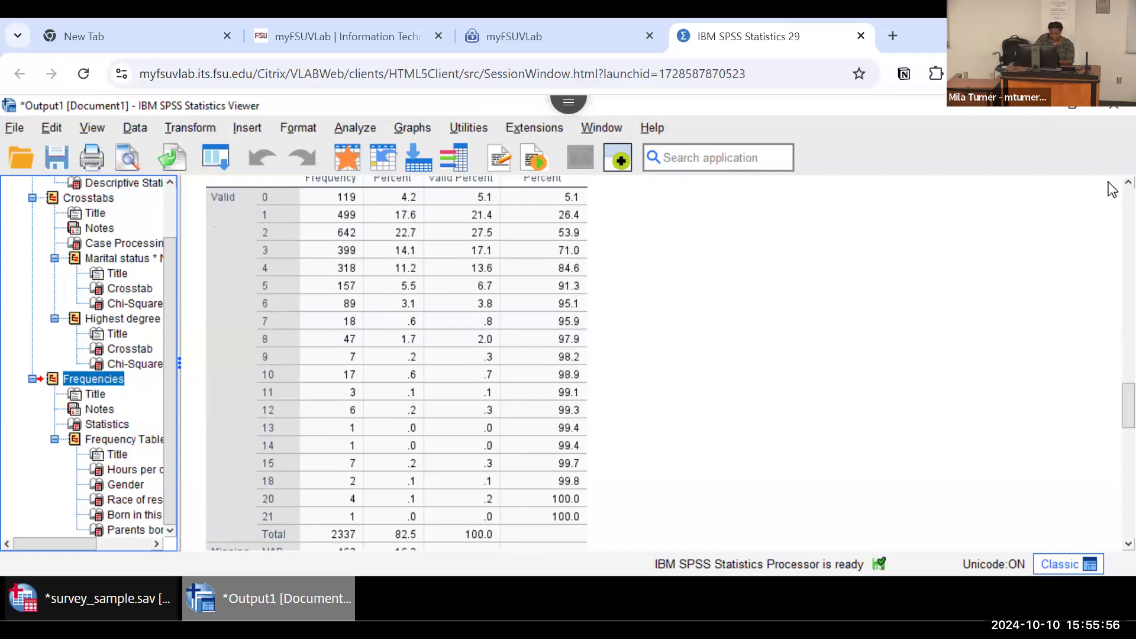
scroll(1113, 189, "up", 1)
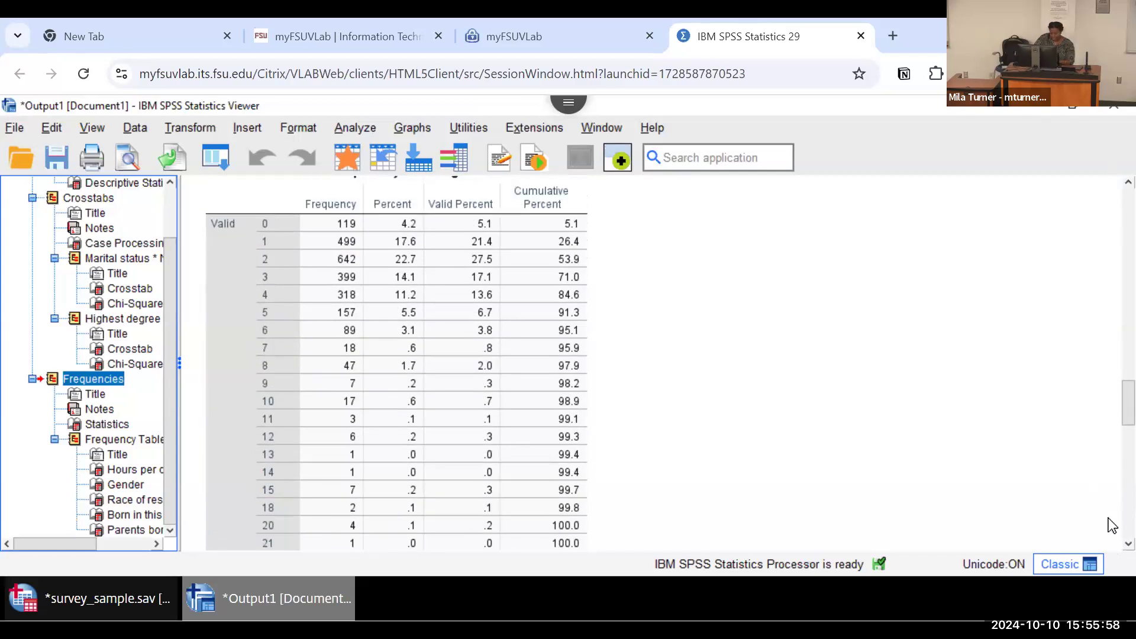
scroll(1114, 543, "down", 1)
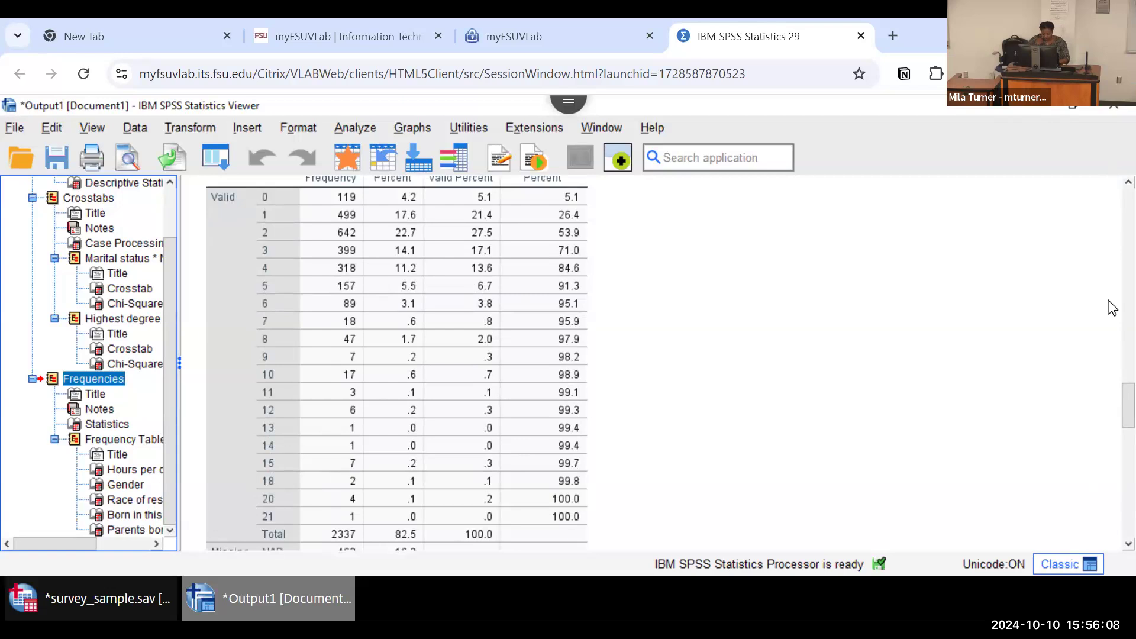
scroll(1109, 192, "up", 1)
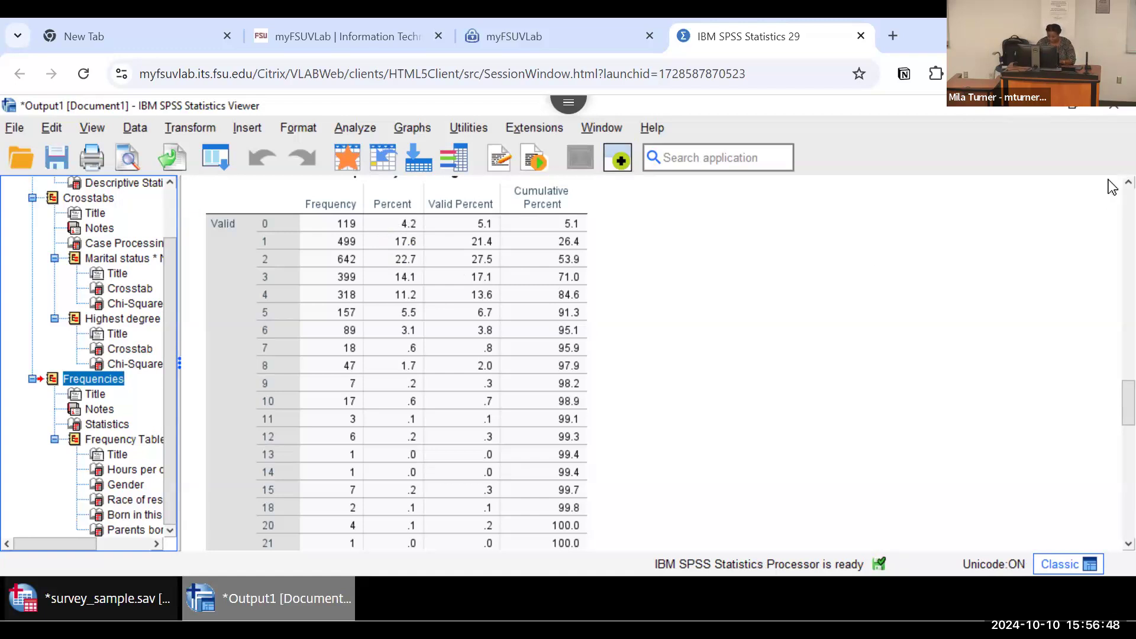
scroll(1112, 189, "up", 3)
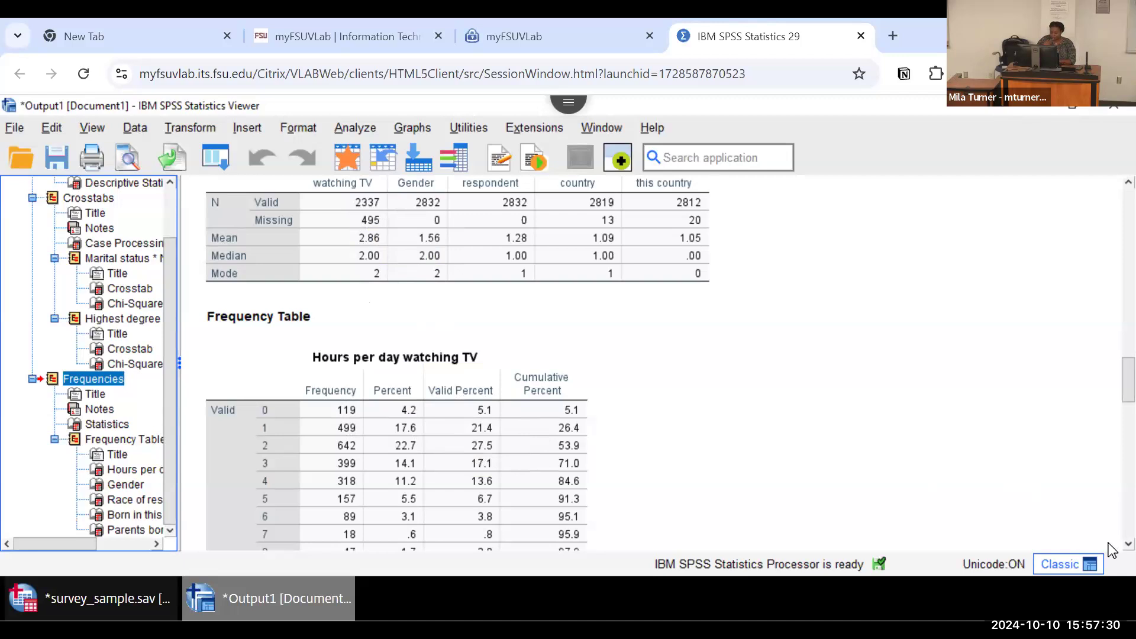
scroll(1110, 550, "down", 3)
scroll(1109, 543, "down", 1)
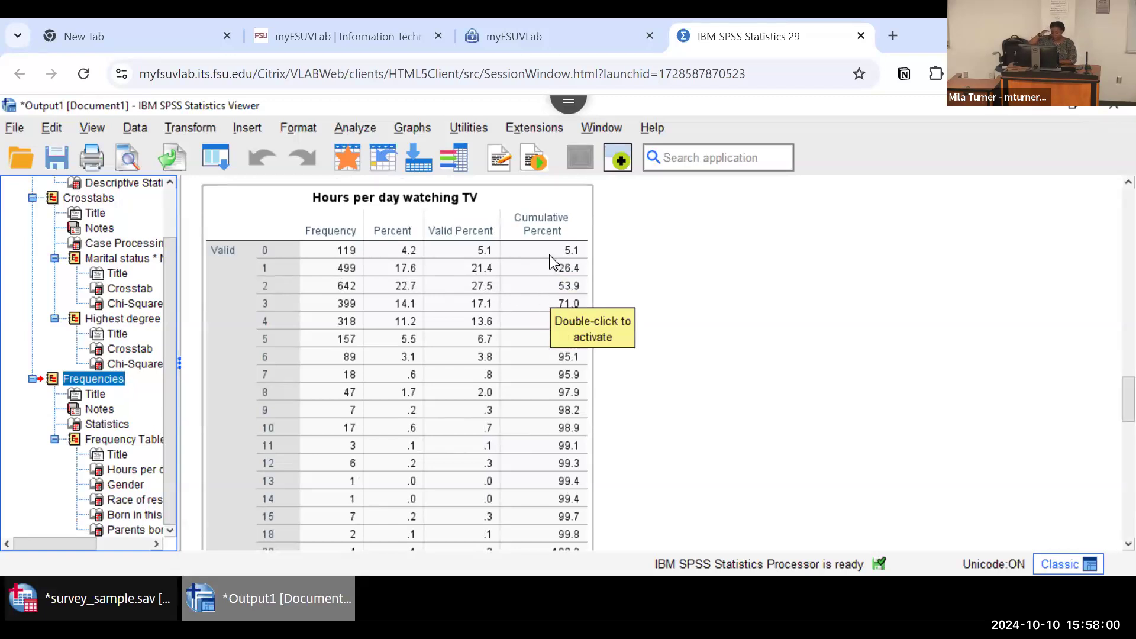
left_click(651, 477)
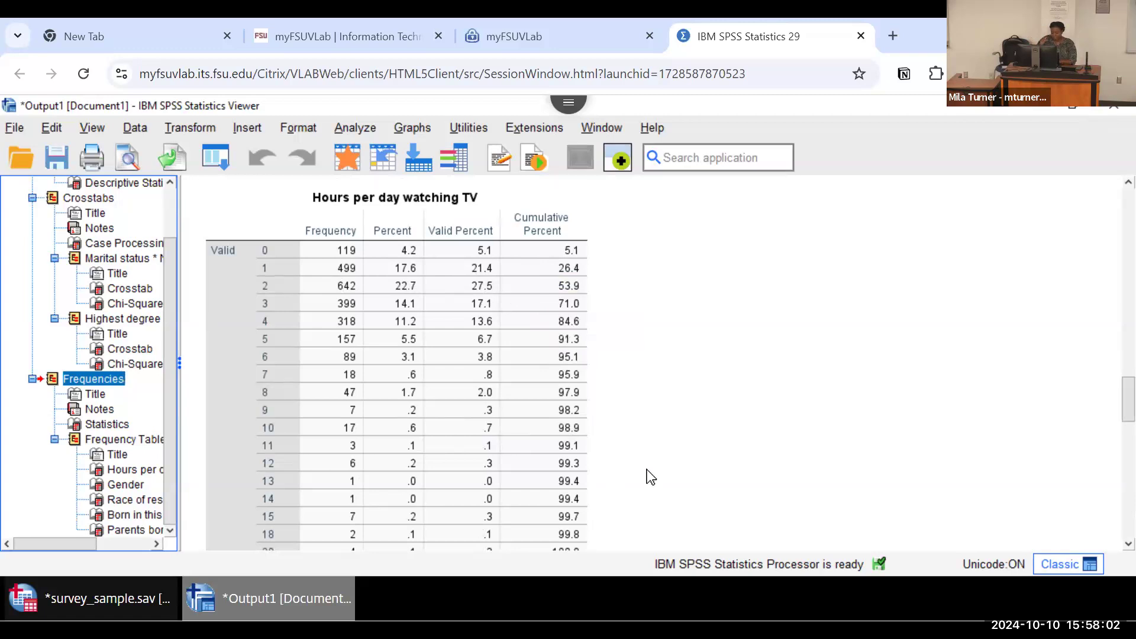
scroll(1108, 547, "down", 1)
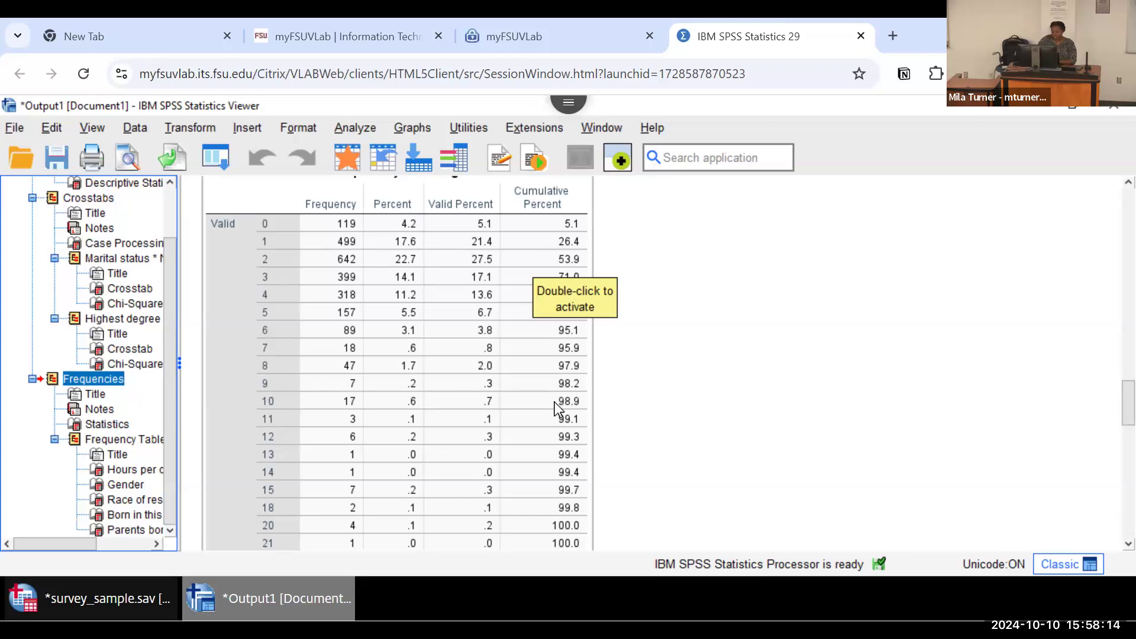
left_click(660, 376)
left_click(564, 315)
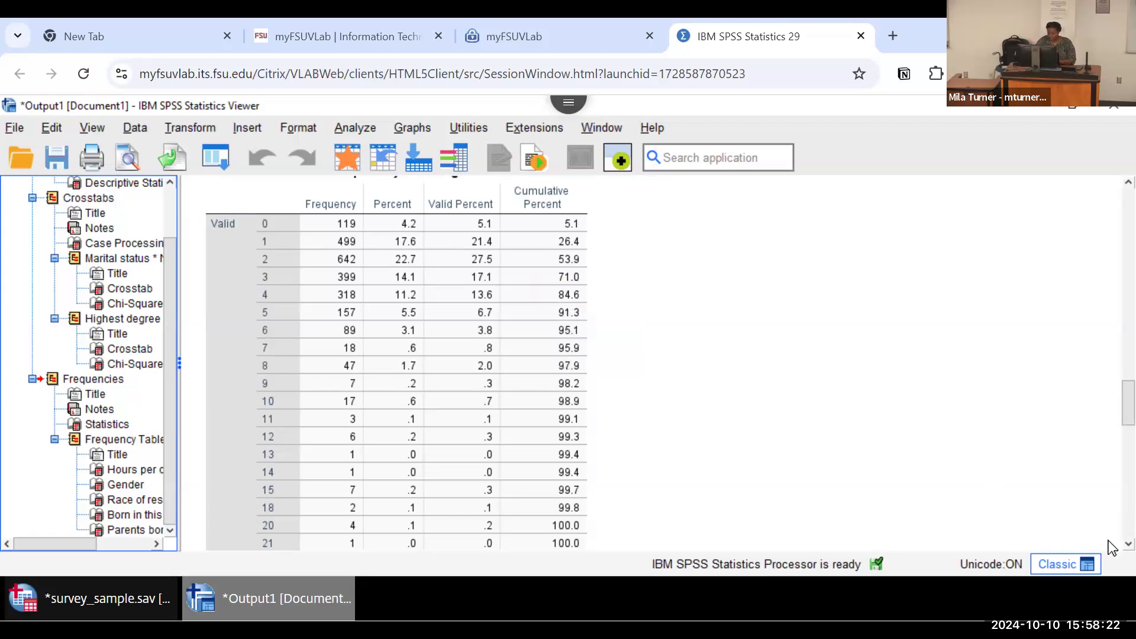
scroll(1111, 541, "down", 7)
scroll(1111, 548, "down", 3)
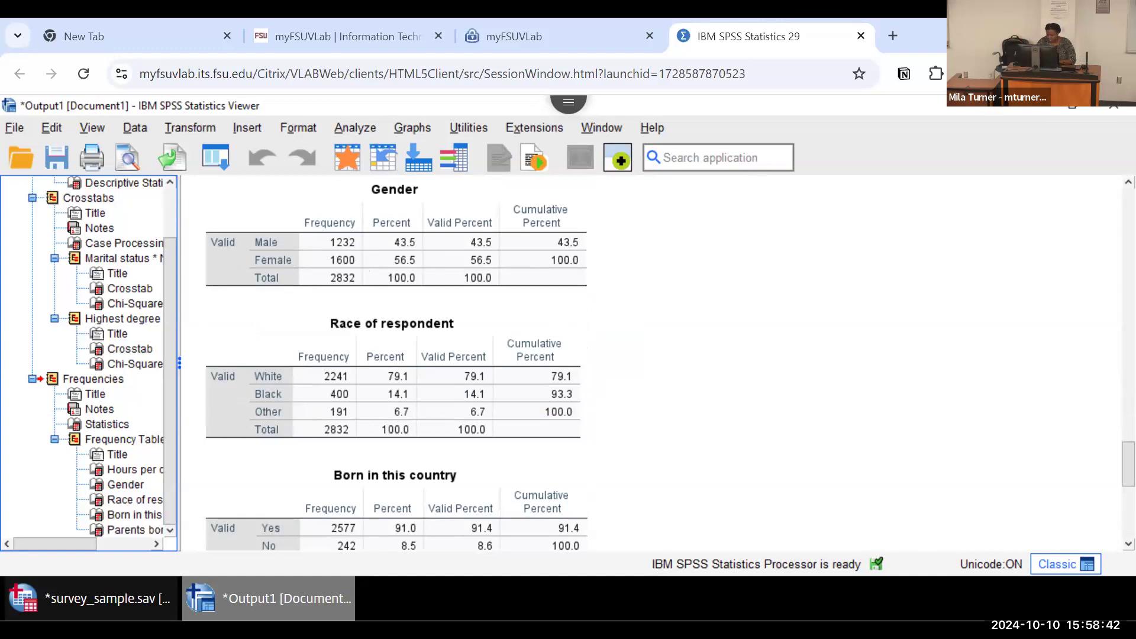
Step: Return to the survey data, reopen the Frequencies analysis and remove all previously chosen variables from its analysis list
left_click(1025, 108)
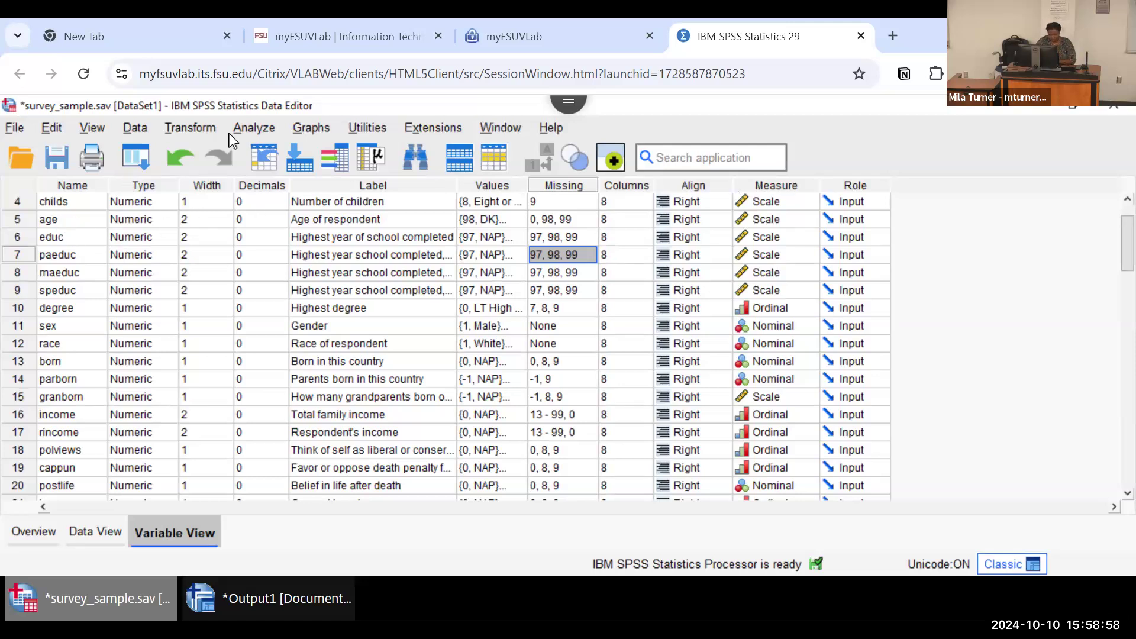
left_click(254, 130)
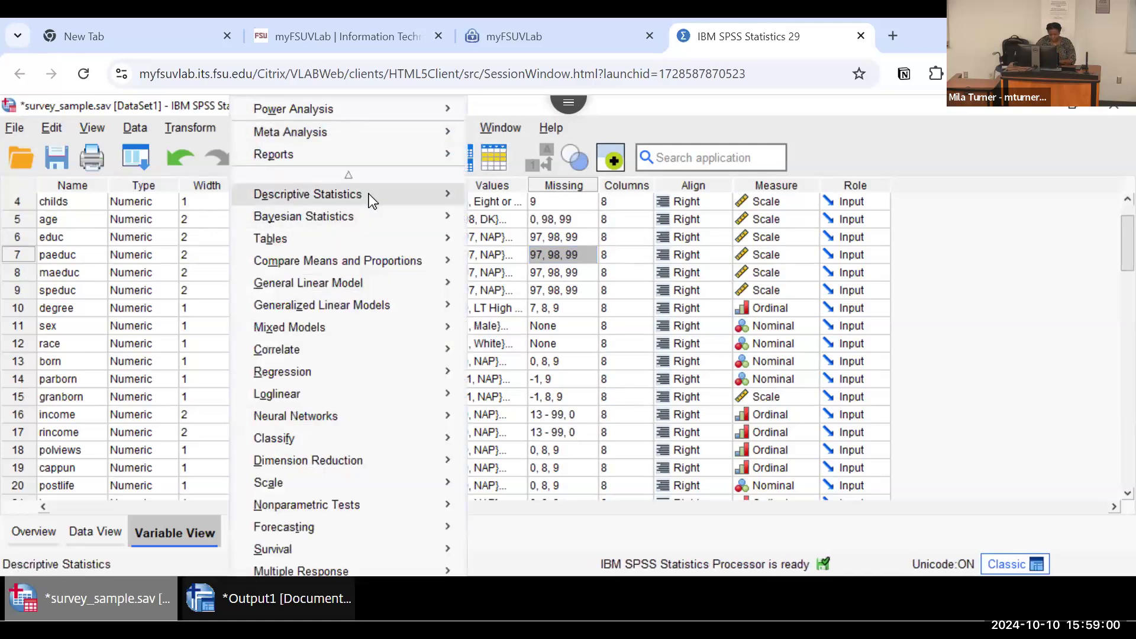
mouse_move(368, 193)
left_click(510, 198)
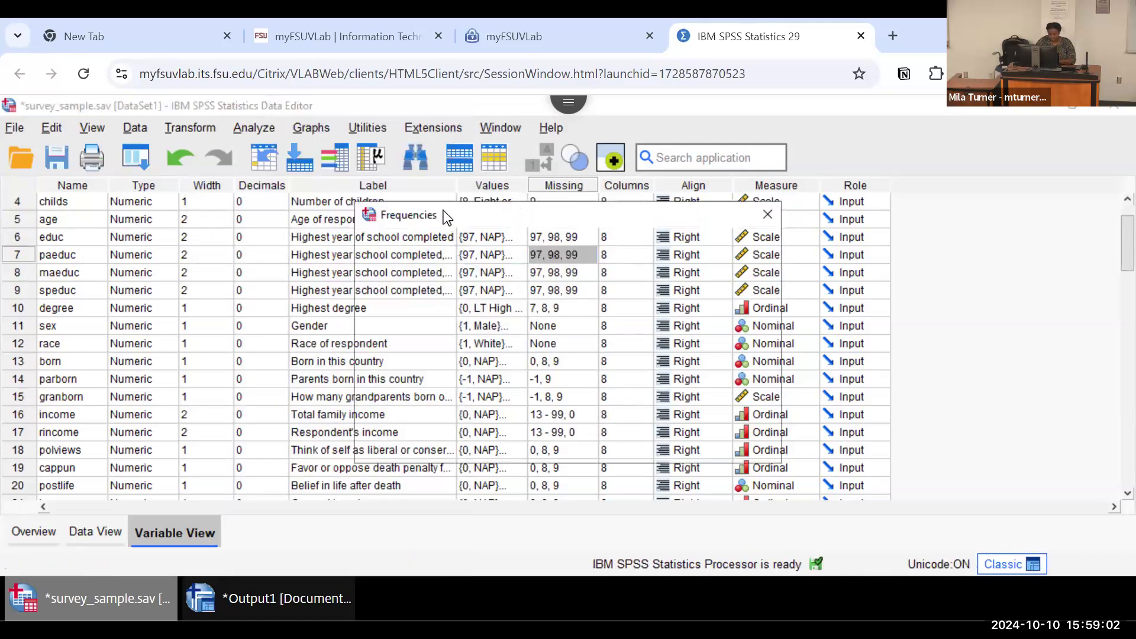
left_click(629, 343)
left_click(626, 340)
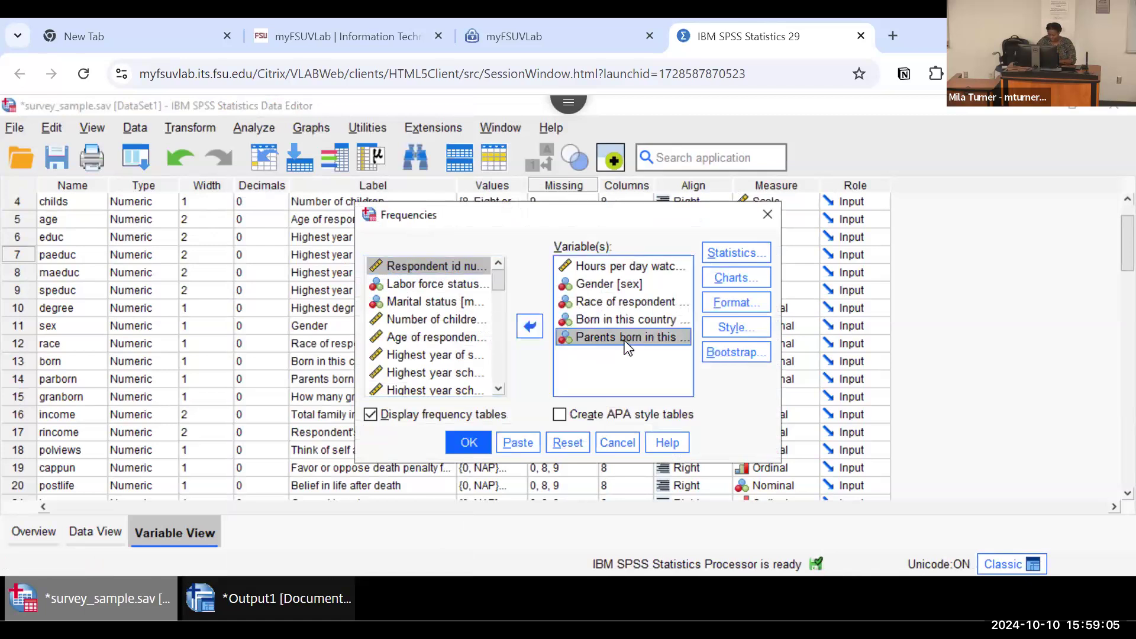
left_click(617, 268, "shift")
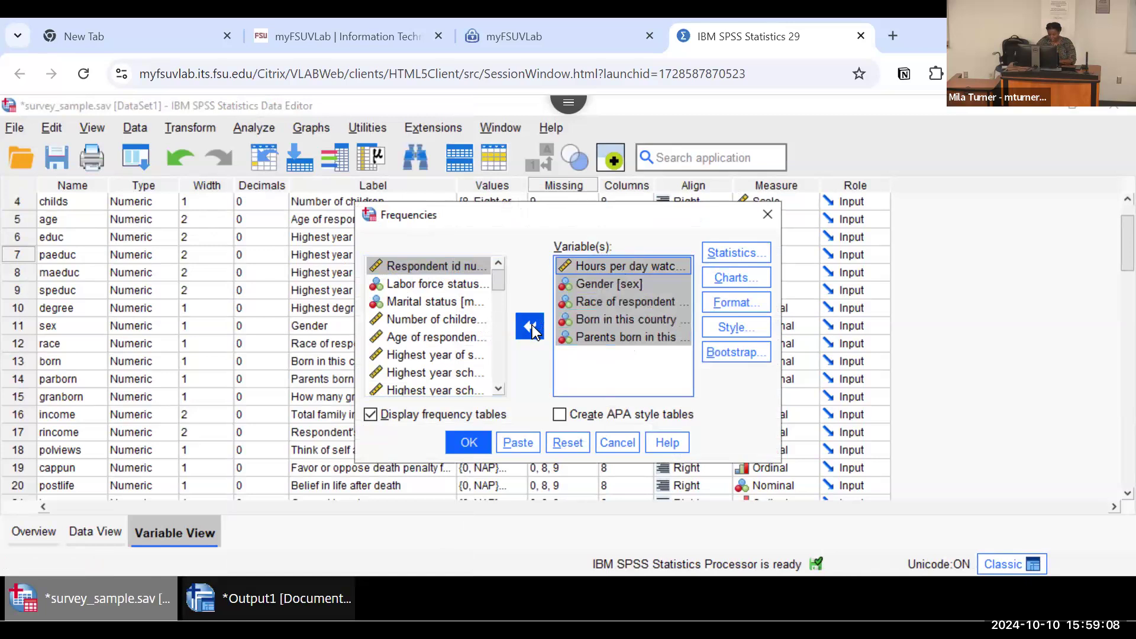
left_click(530, 326)
Step: Add Age of respondent to the Frequencies analysis variables and run the procedure
left_click_drag(499, 321, 499, 273)
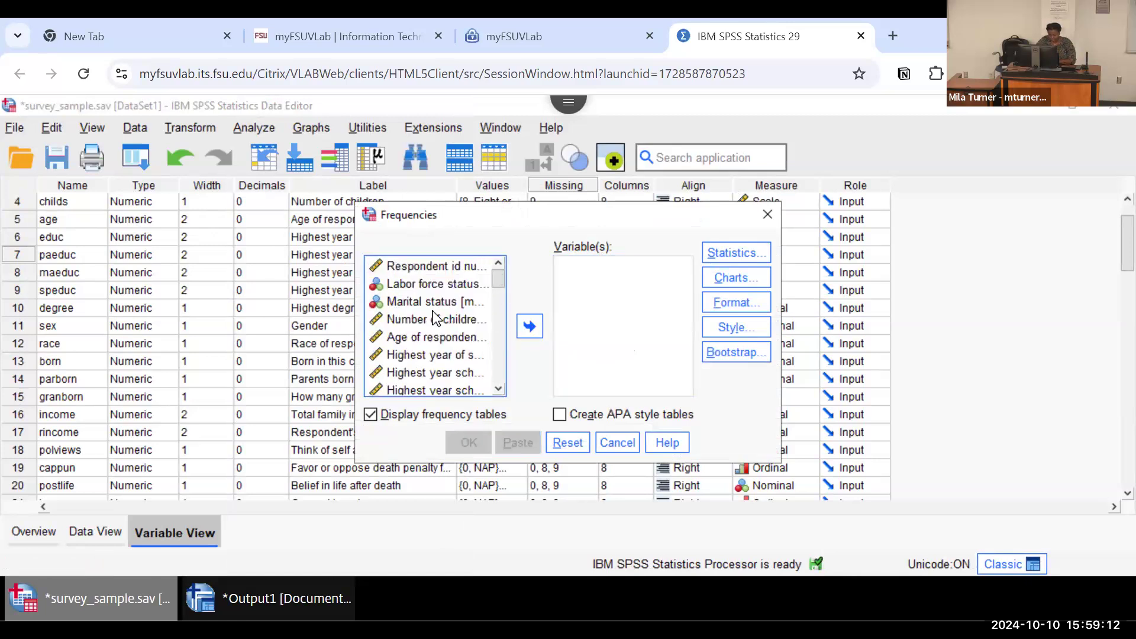
left_click(421, 335)
left_click(530, 326)
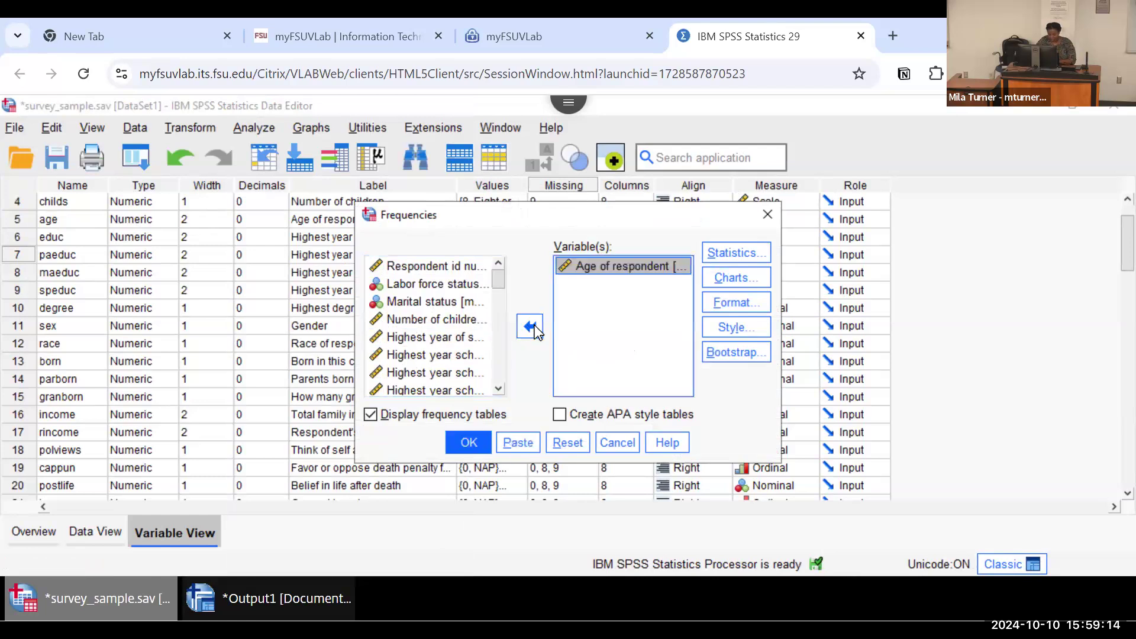
left_click(469, 443)
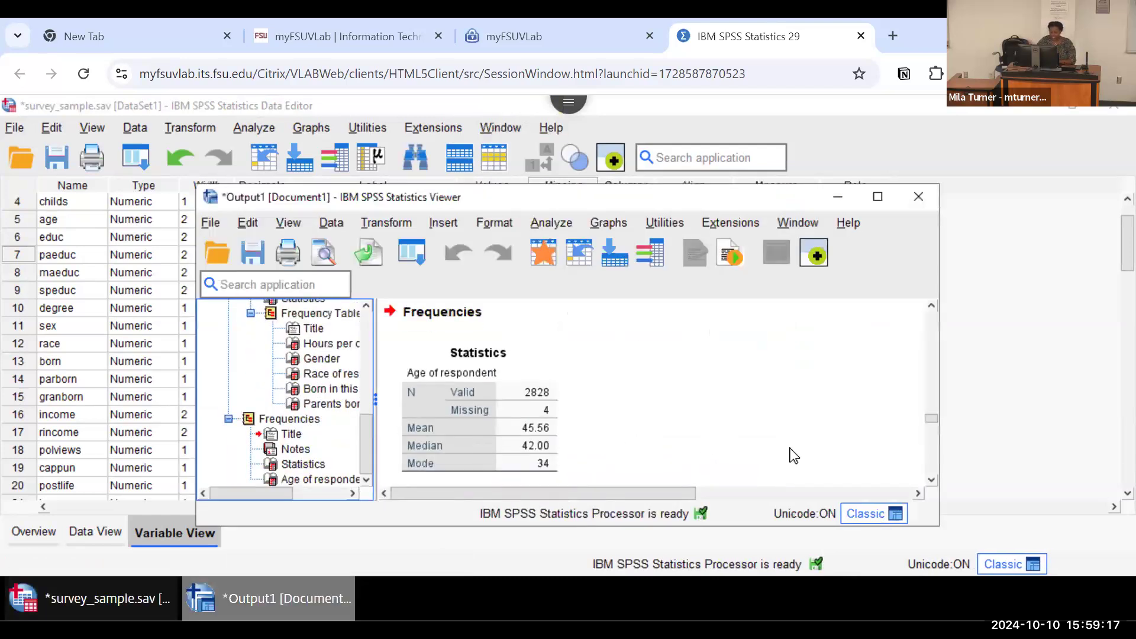
Step: Examine the Age of respondent frequency table through its missing and total rows in the enlarged output window
left_click(931, 481)
left_click(931, 481)
left_click(931, 480)
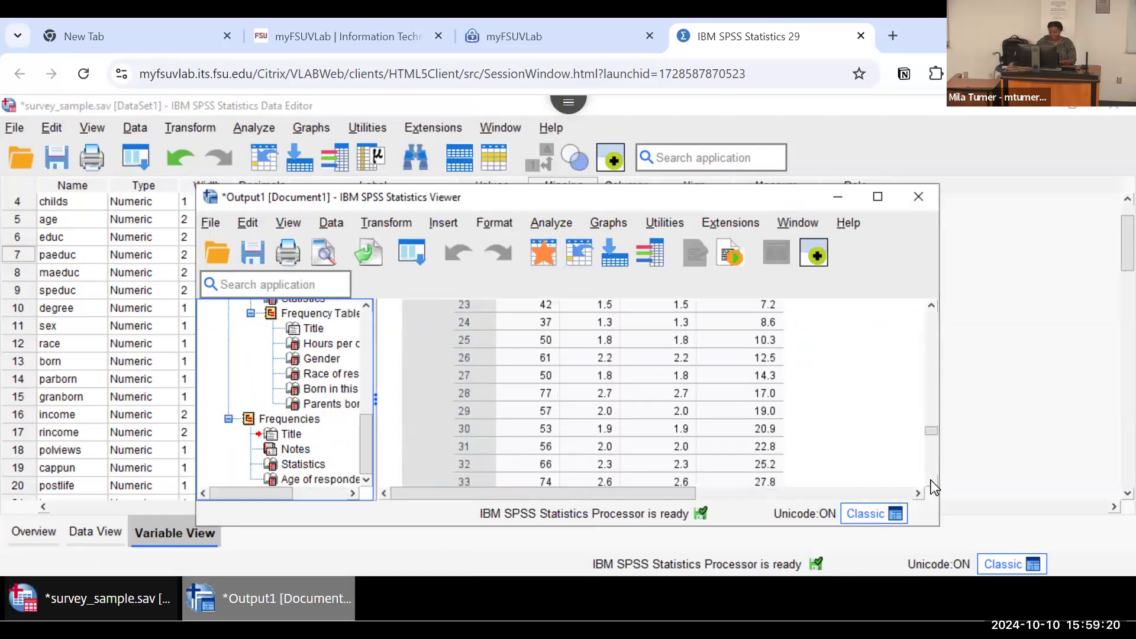
left_click(931, 481)
left_click(931, 480)
left_click(931, 480)
left_click(931, 480)
left_click(931, 481)
left_click(931, 480)
left_click(931, 481)
left_click(931, 481)
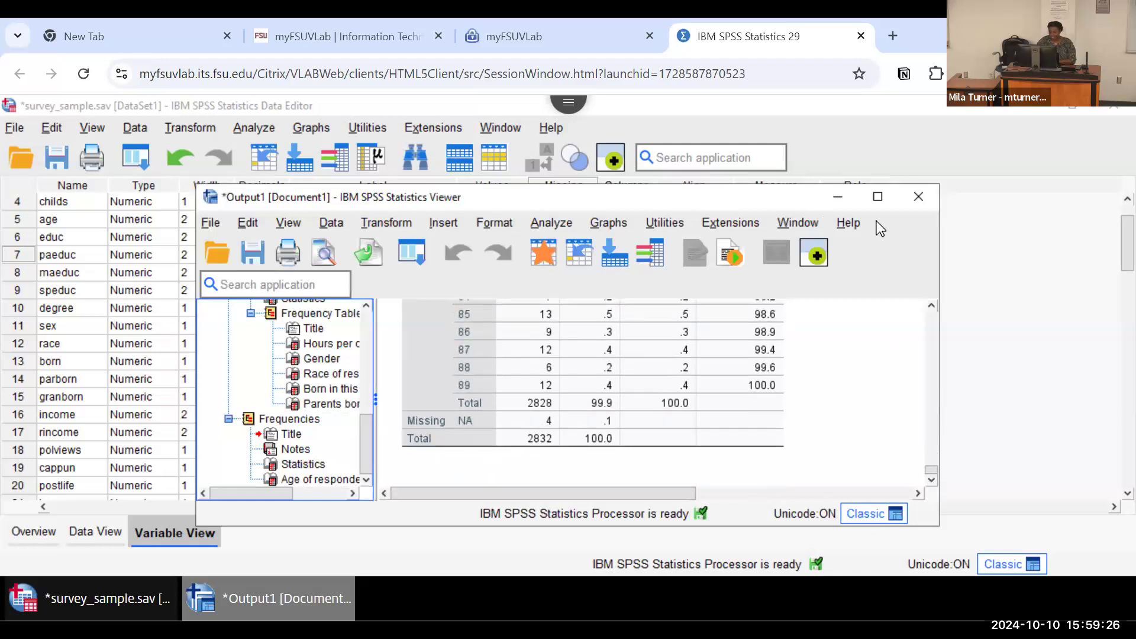
left_click(879, 197)
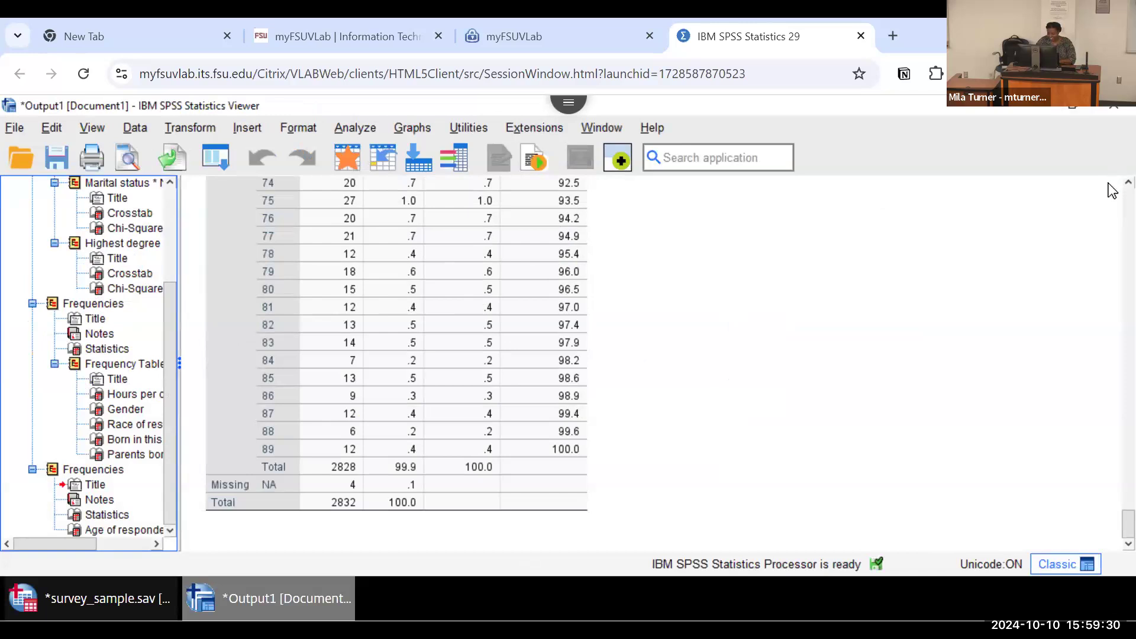
scroll(1113, 190, "up", 6)
scroll(1112, 189, "up", 4)
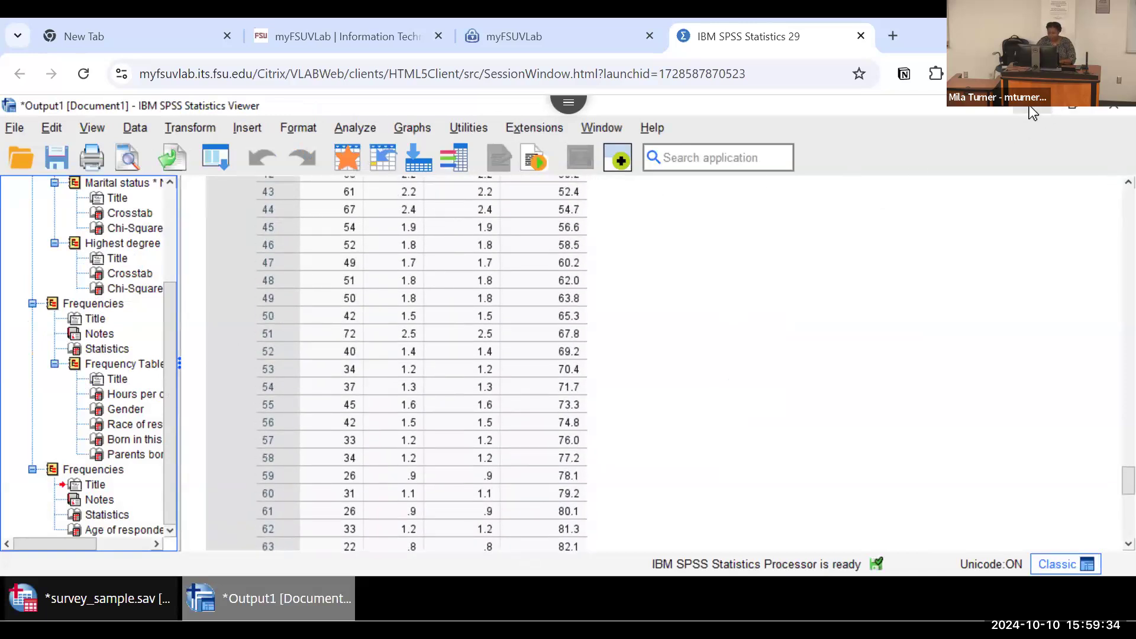
Step: Set up Recode into Different Variables for Age of respondent, with output variable name AGEGROUP and label "age groupings"
left_click(176, 129)
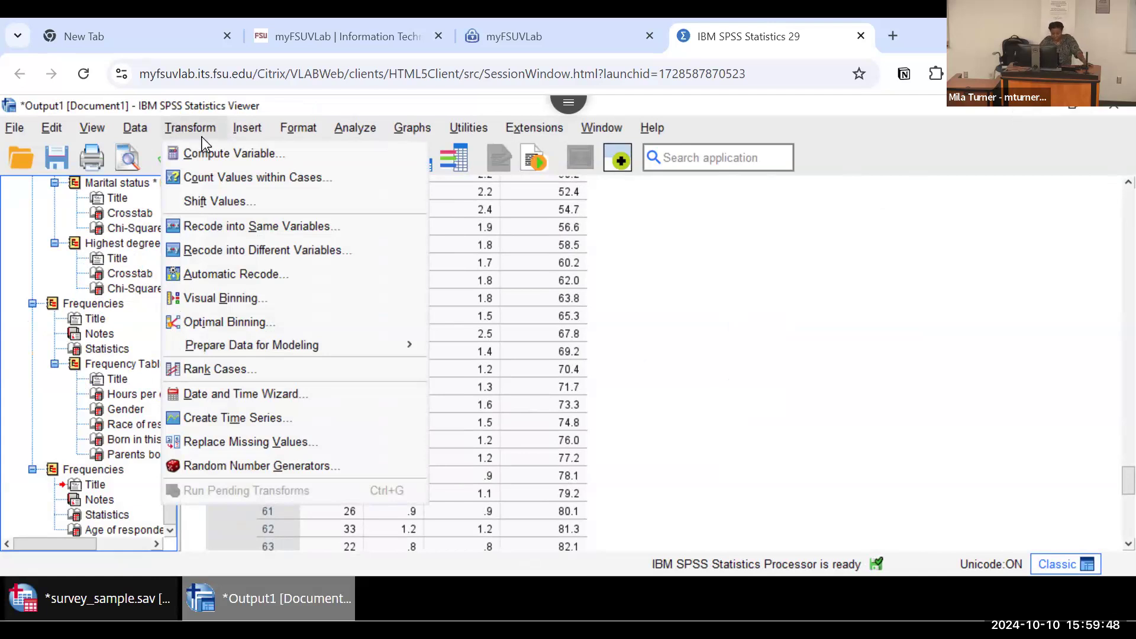
left_click(247, 248)
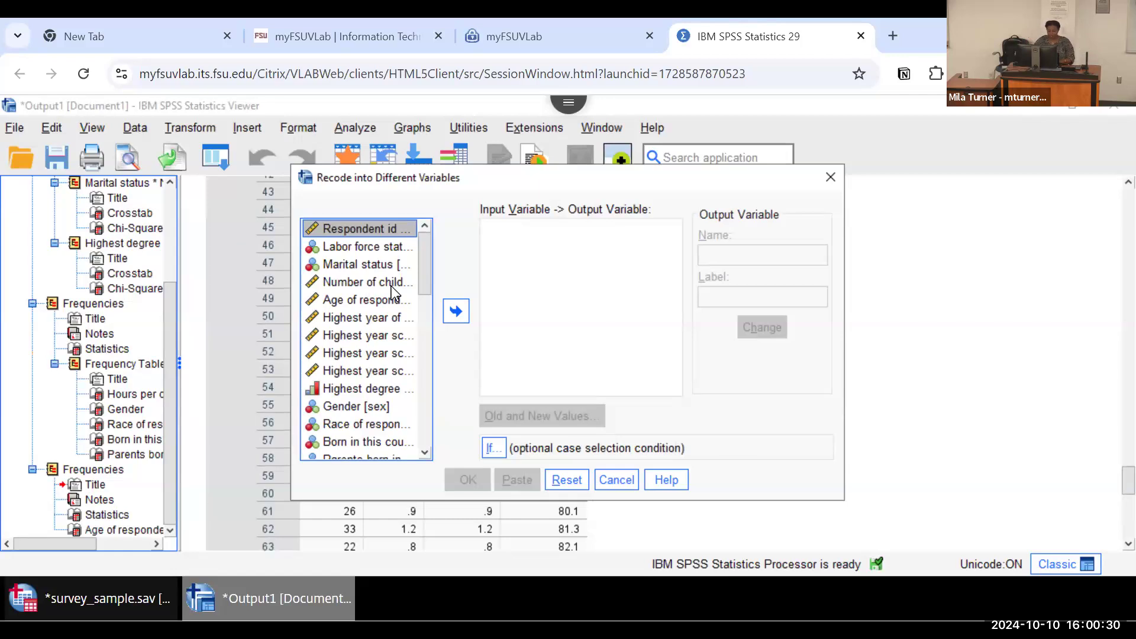
left_click(365, 301)
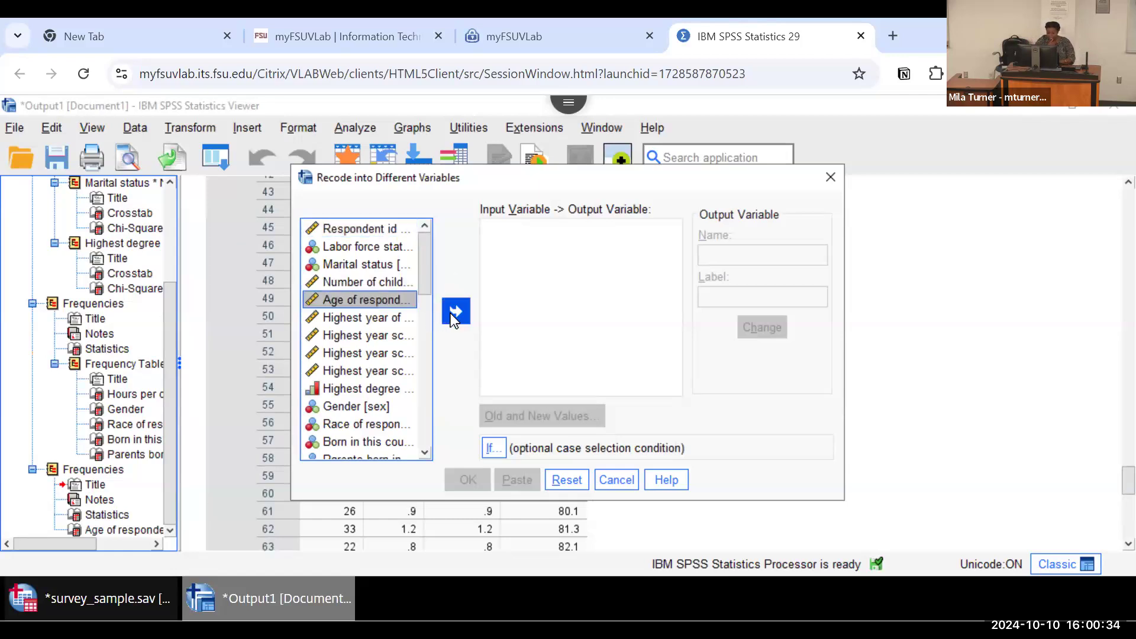
left_click(454, 313)
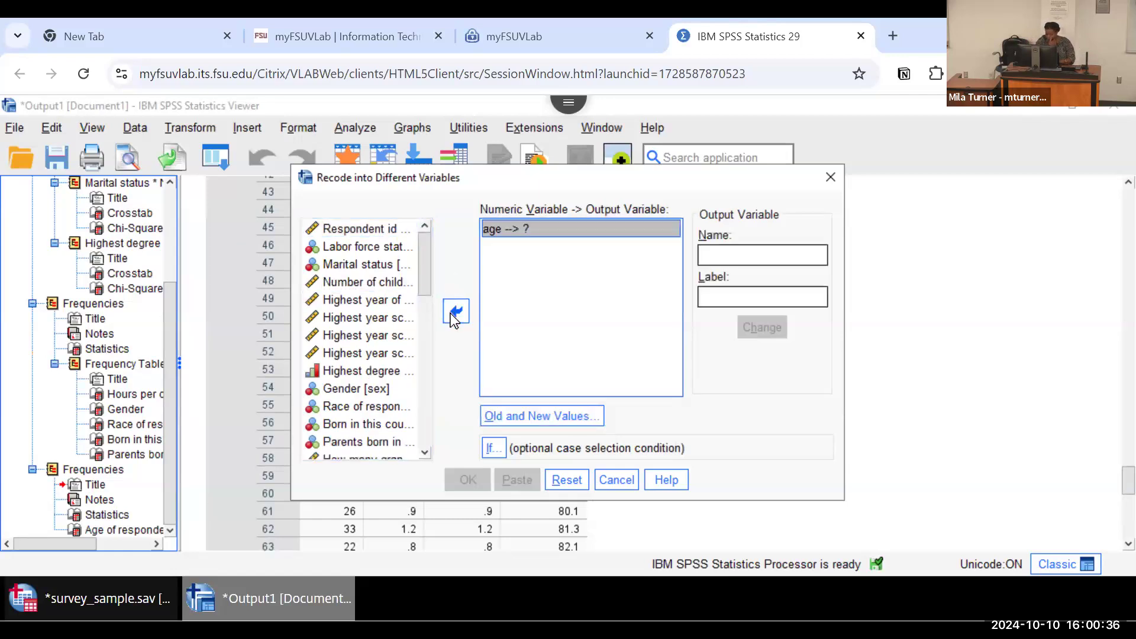
left_click(731, 253)
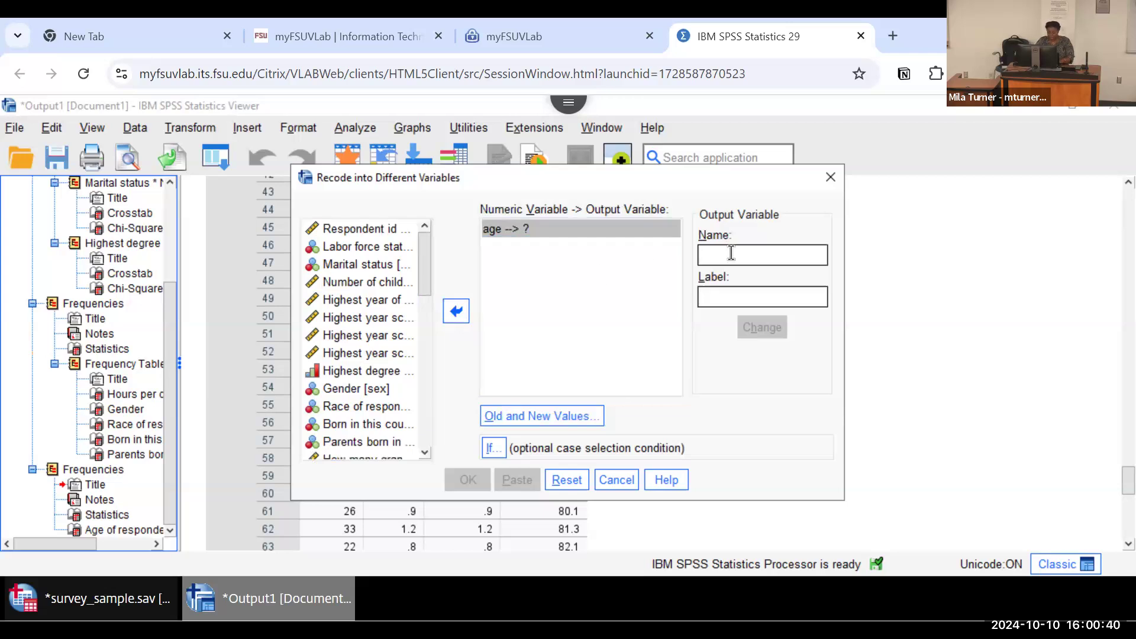
type("AGEGROUP")
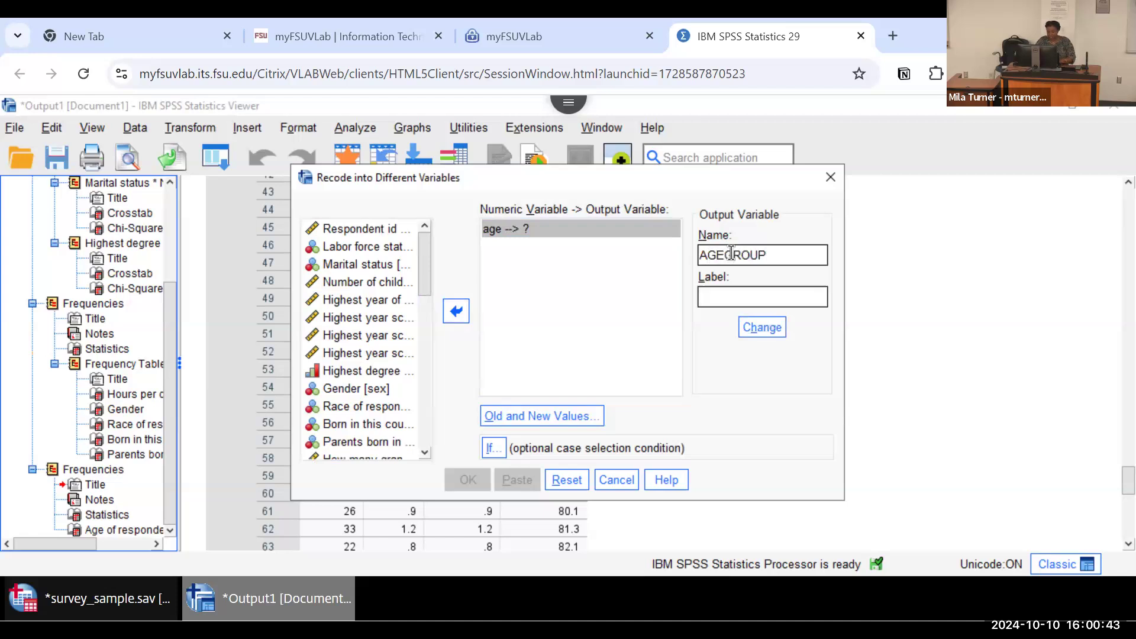
left_click(720, 292)
type("age groupings")
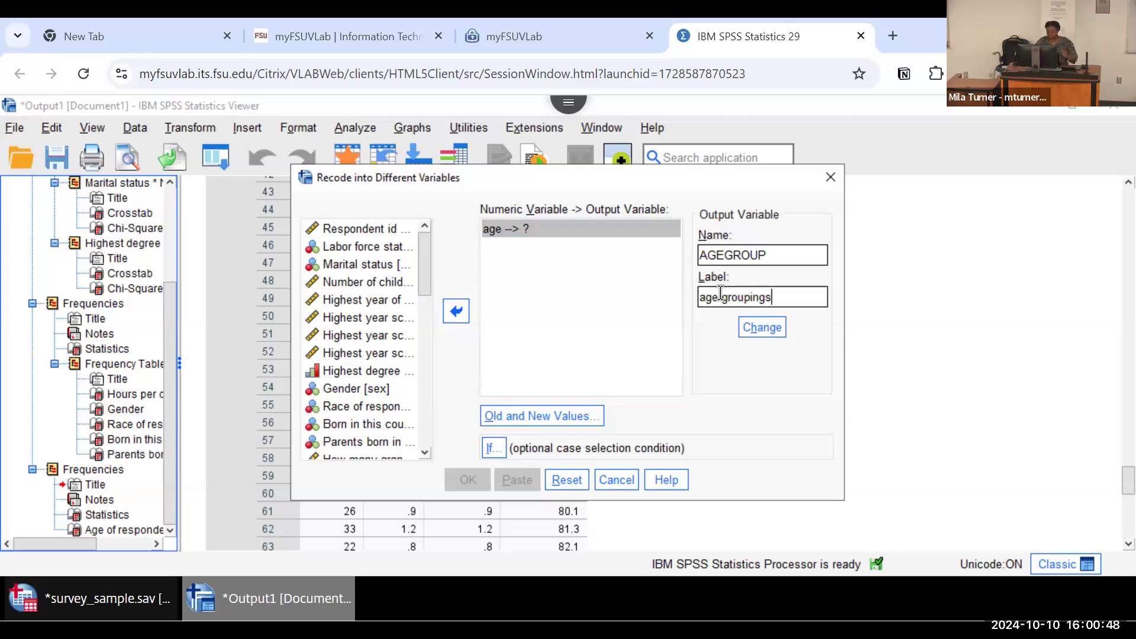
Step: Define the first old-to-new value rule, recoding the age range 15 through 19 as 1
left_click(534, 409)
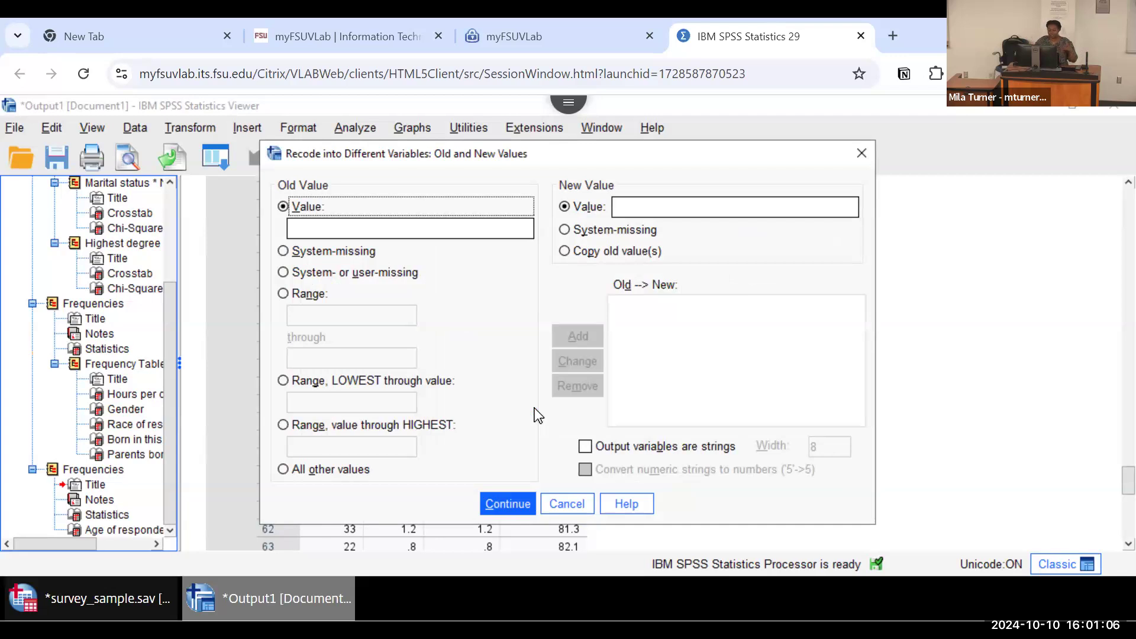
left_click(283, 294)
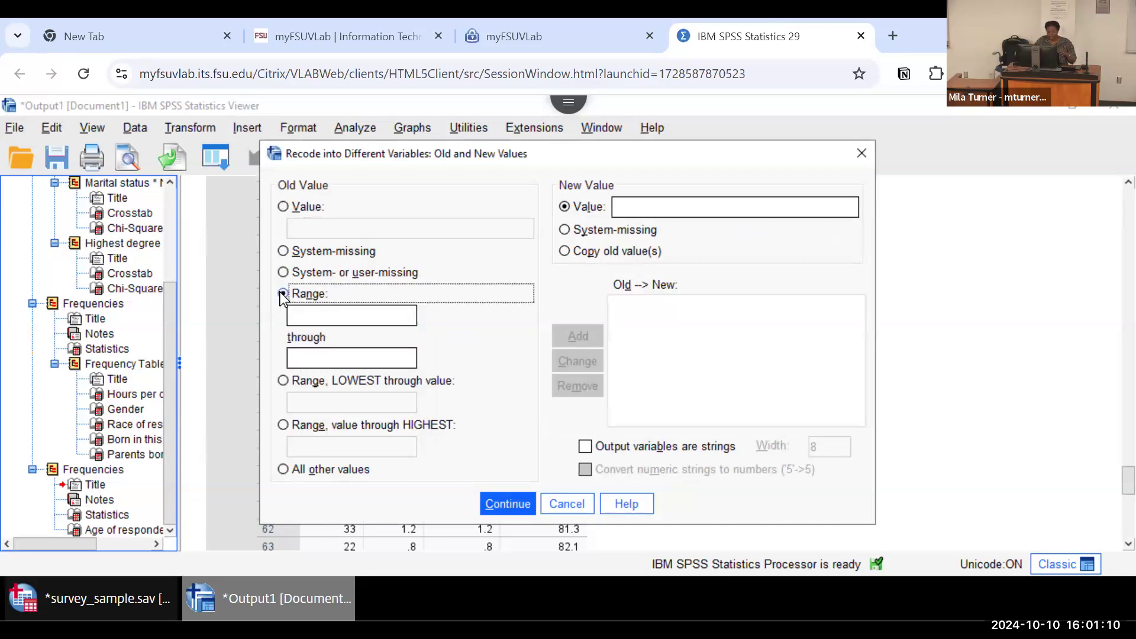
left_click(314, 314)
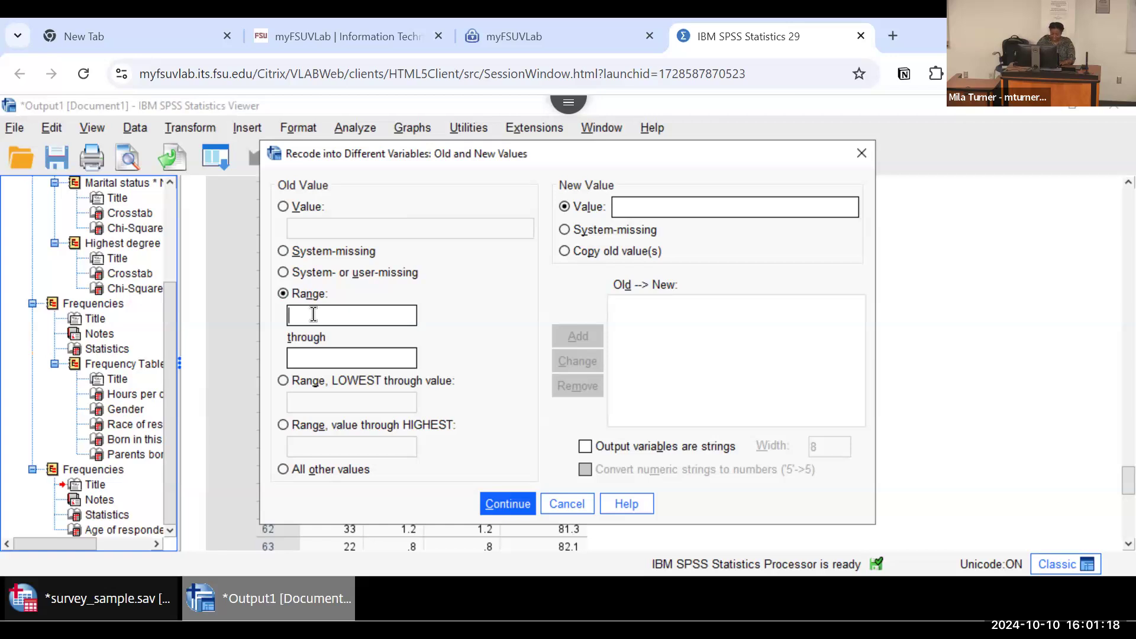
type("15")
left_click(314, 354)
type("19")
left_click(624, 204)
type("1")
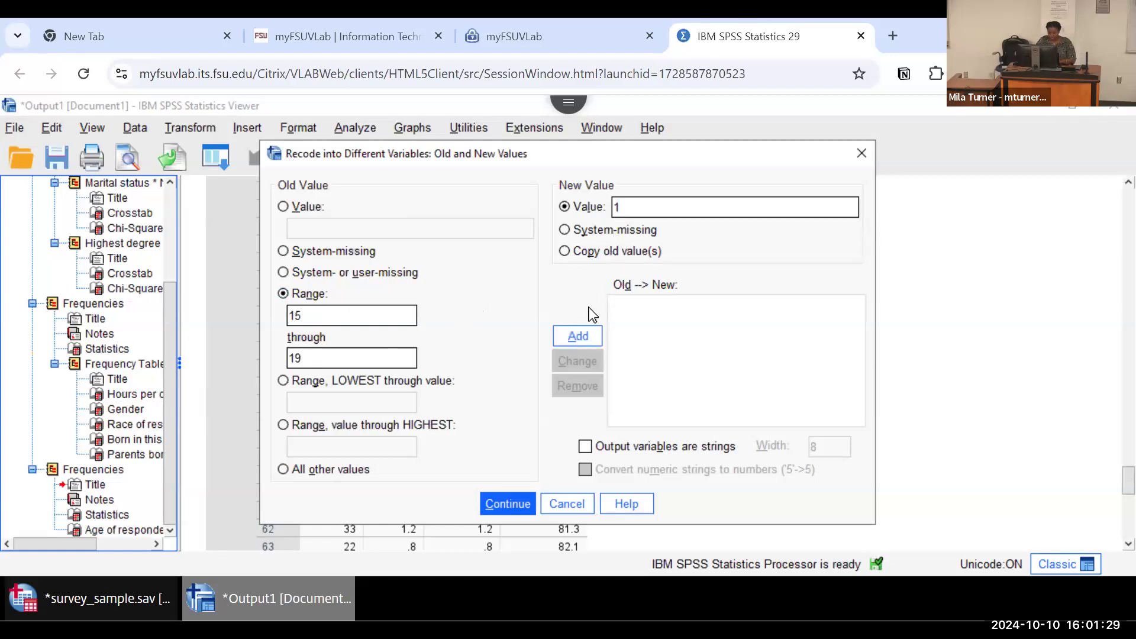
left_click(574, 339)
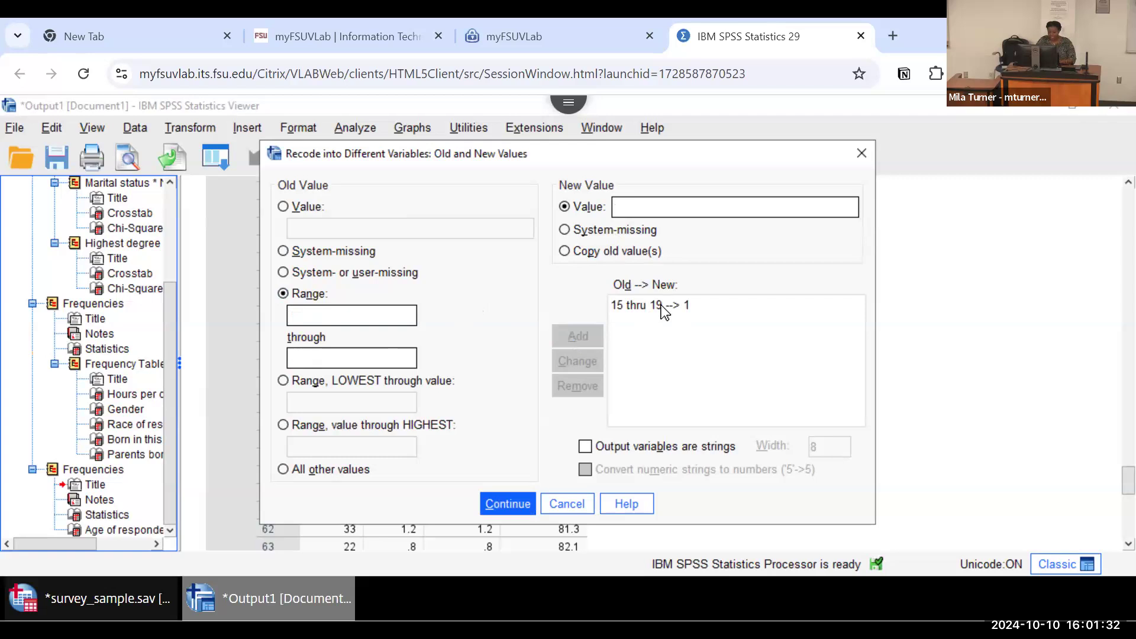
Step: Add a recode rule that turns the age range 20 through 29 into 2
left_click(323, 318)
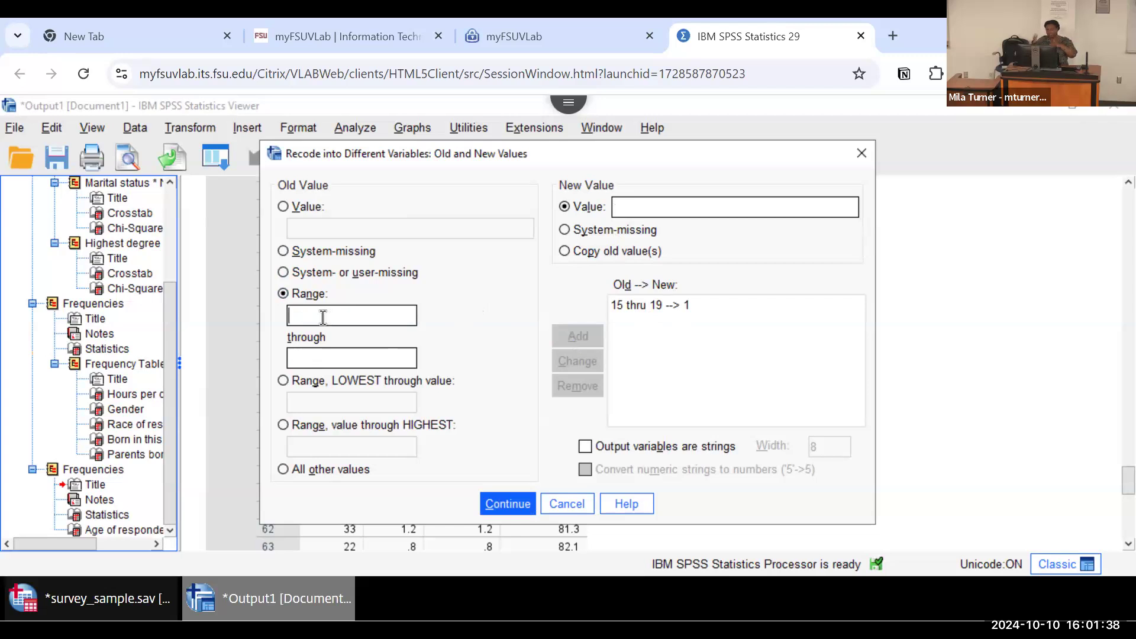
type("20")
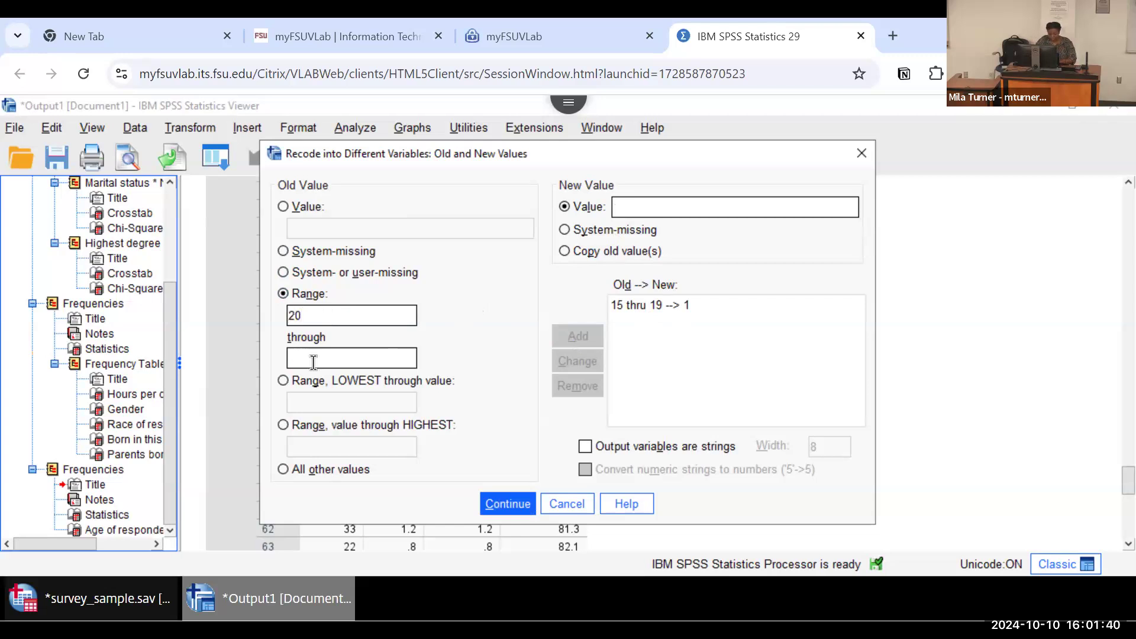
left_click(311, 359)
type("29")
left_click(618, 207)
type("2")
left_click(580, 337)
Step: Add a recode rule that turns the age range 30 through 39 into 3
left_click(346, 315)
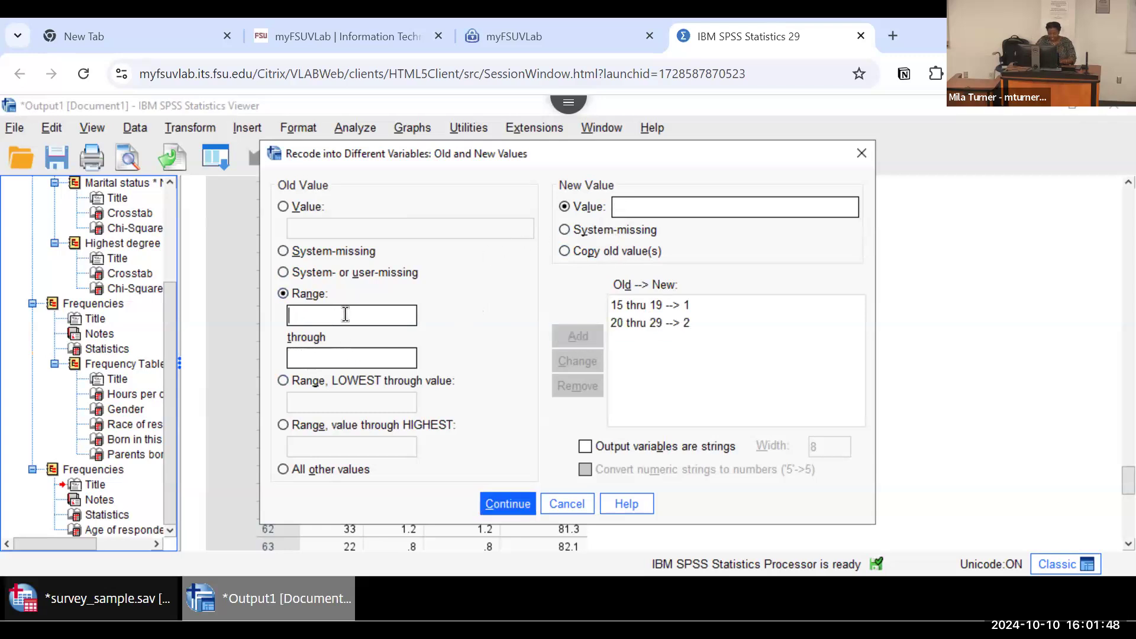
type("30")
left_click(347, 352)
type("39")
left_click(637, 213)
type("3")
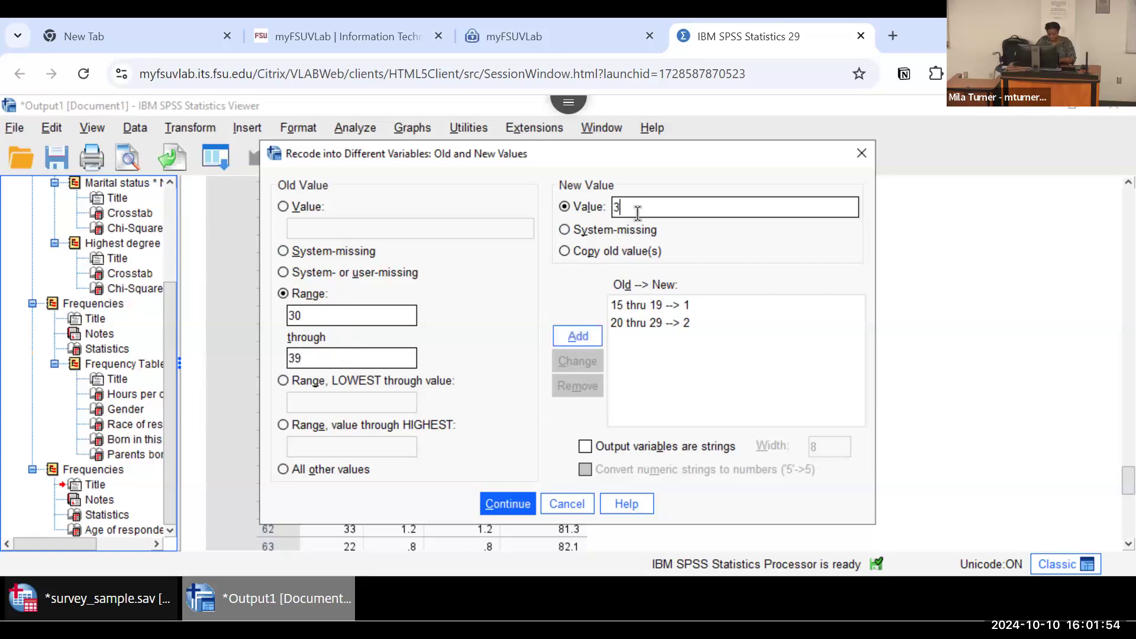
left_click(578, 335)
Step: Add a recode rule that turns the age range 40 through 100 into 4 and accept the value rules
left_click(355, 321)
type("40")
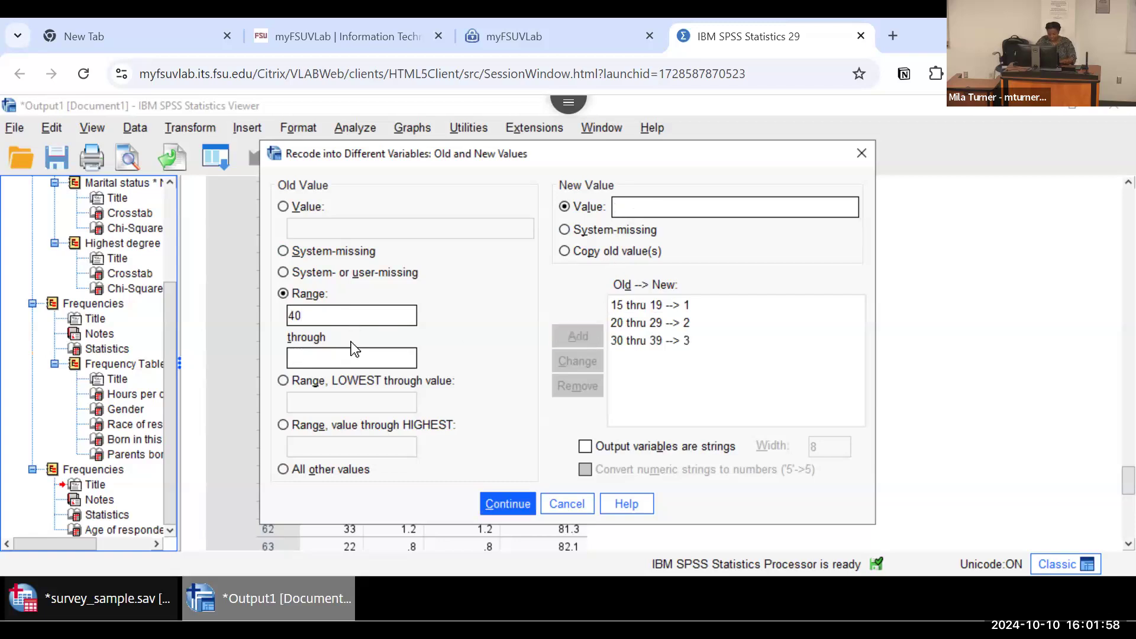
left_click(353, 351)
type("100")
left_click(639, 207)
type("4")
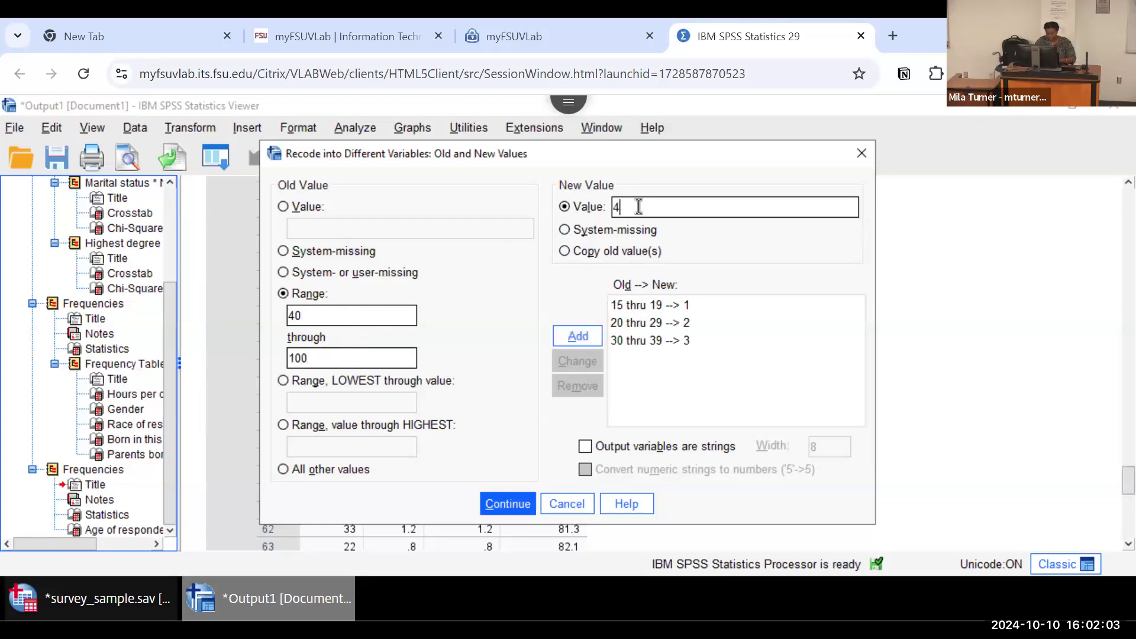
left_click(591, 343)
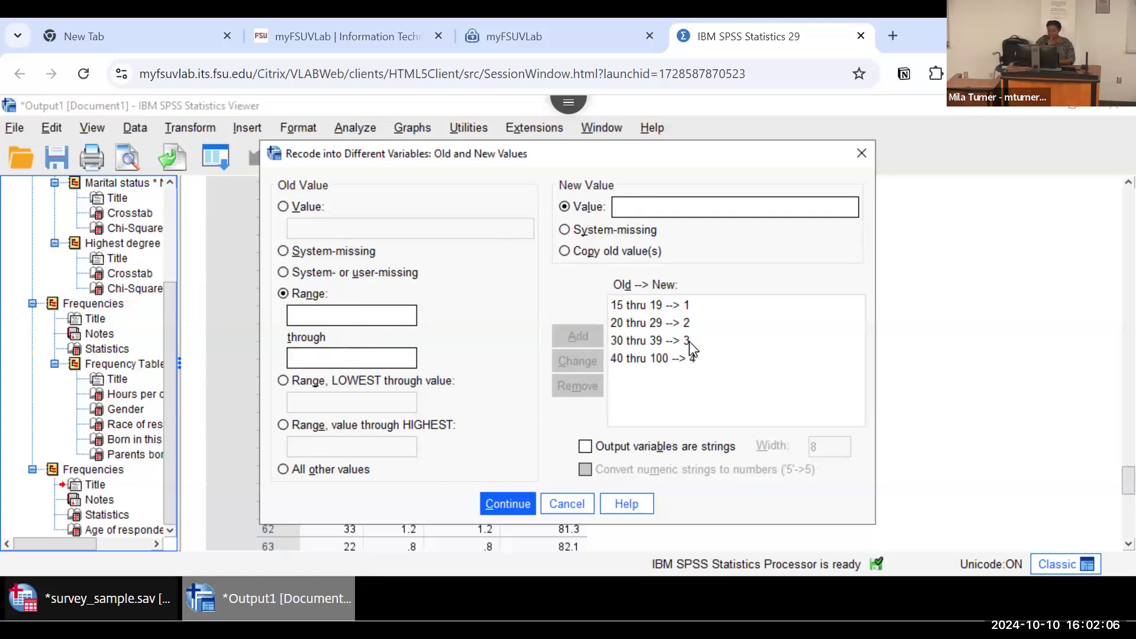
left_click(506, 504)
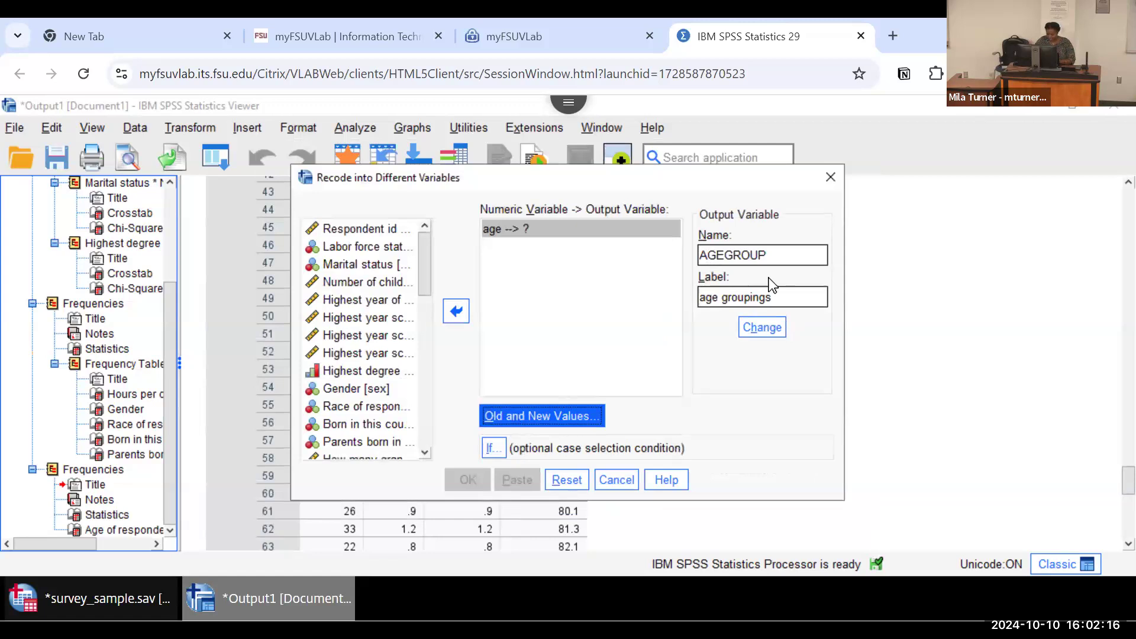
Step: Apply the AGEGROUP name and label to the age output variable and run the recode
left_click(777, 298)
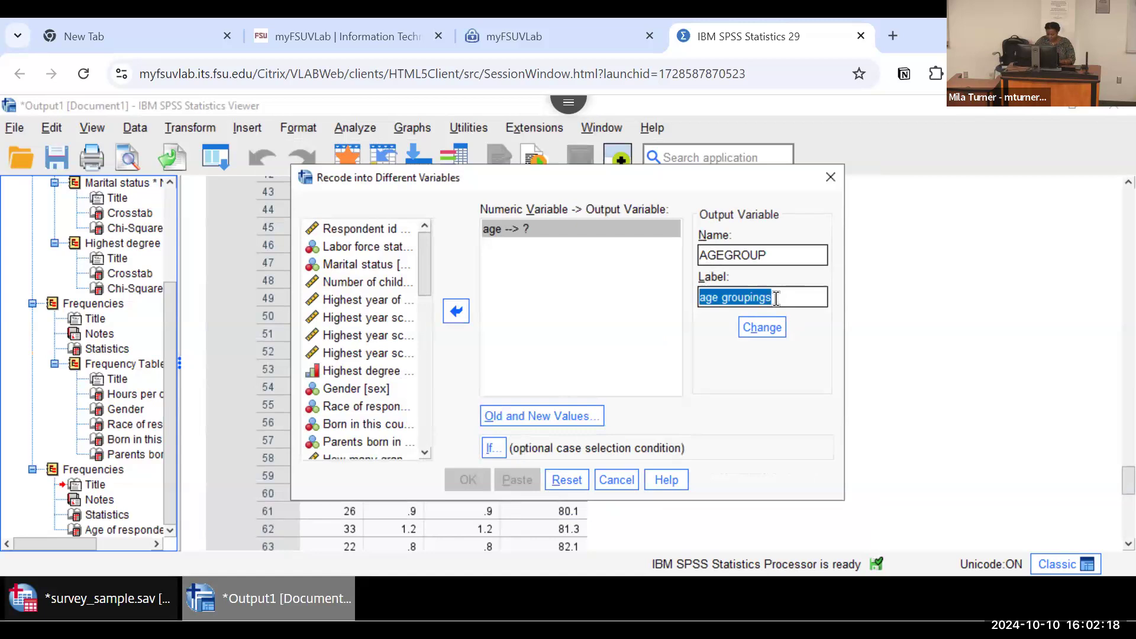
left_click(761, 332)
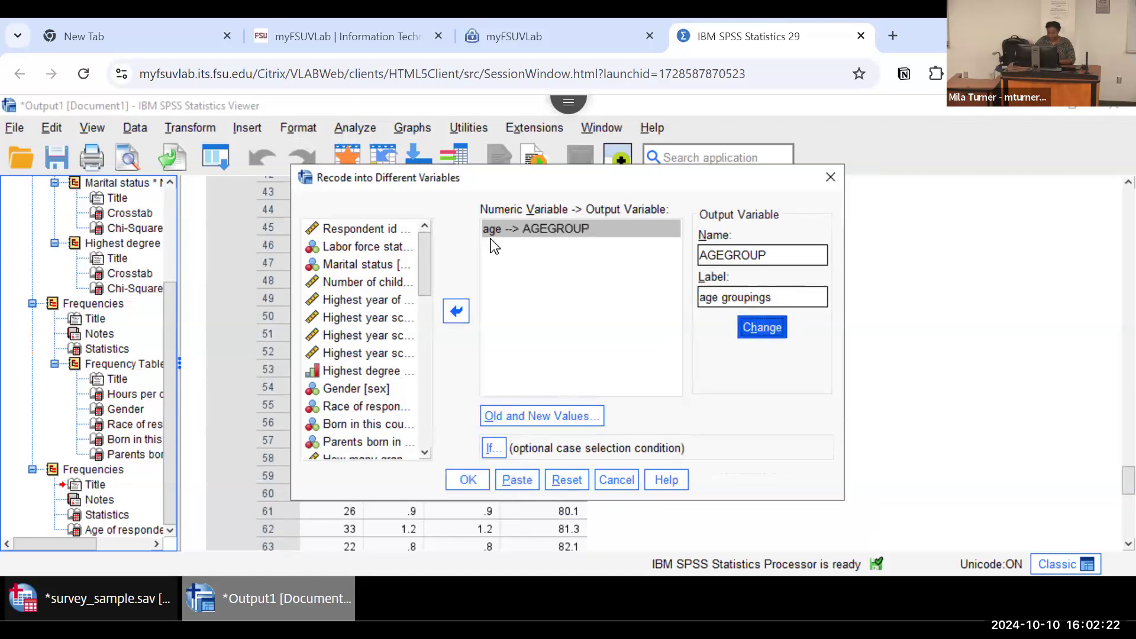
left_click(465, 478)
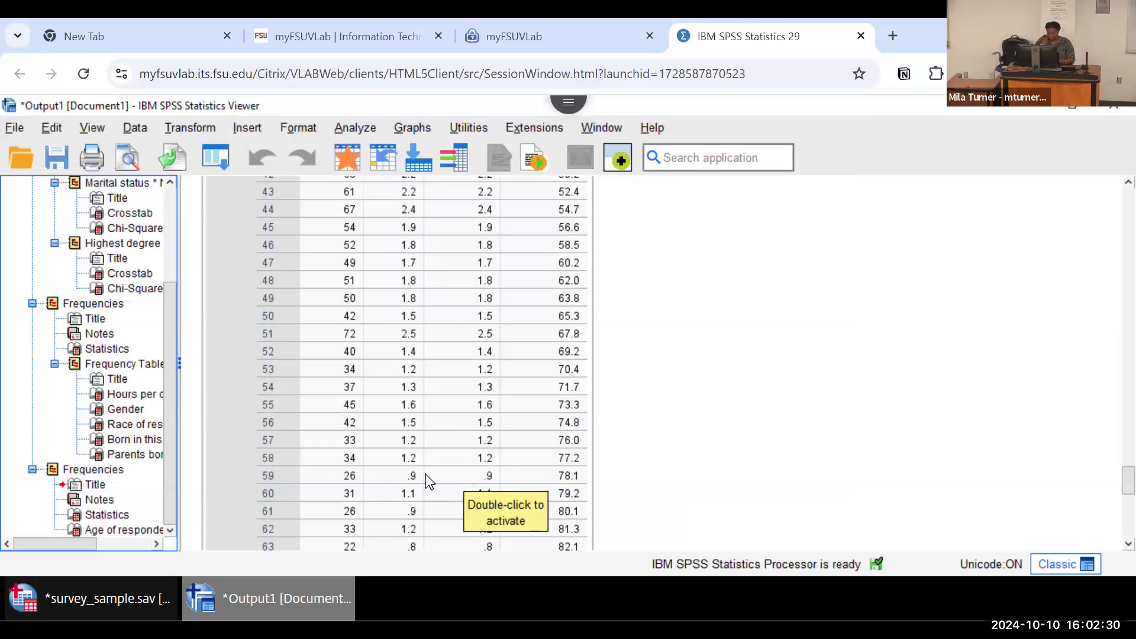
Step: Switch to the survey_sample data editor and set the decimals of the AGEGROUP variable to 0
left_click(81, 601)
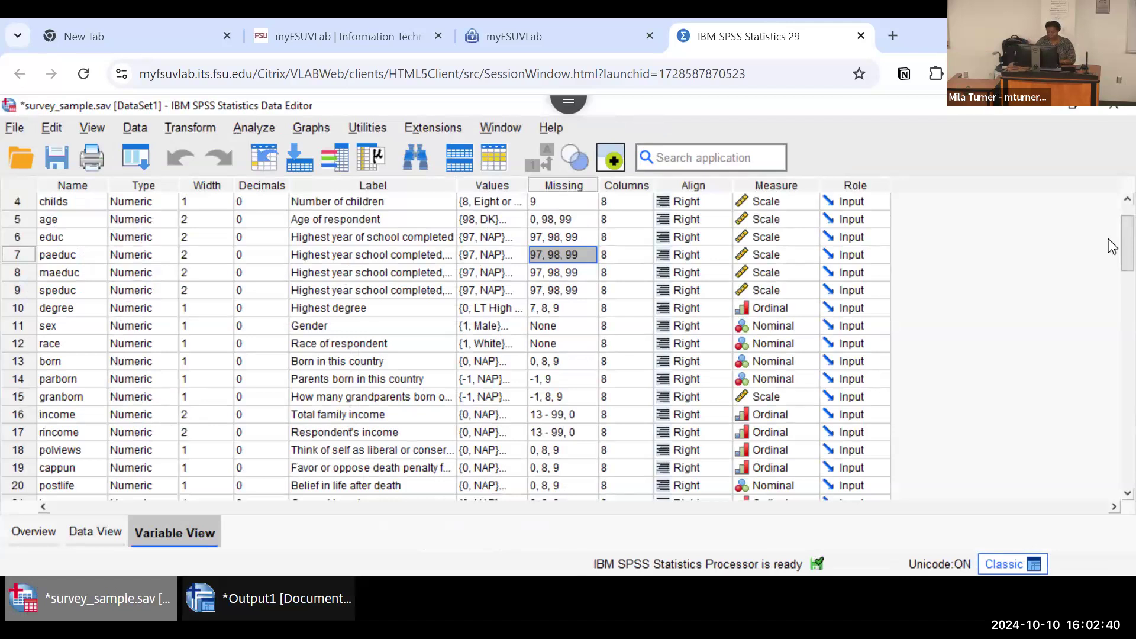
scroll(1112, 434, "down", 8)
scroll(1109, 429, "down", 14)
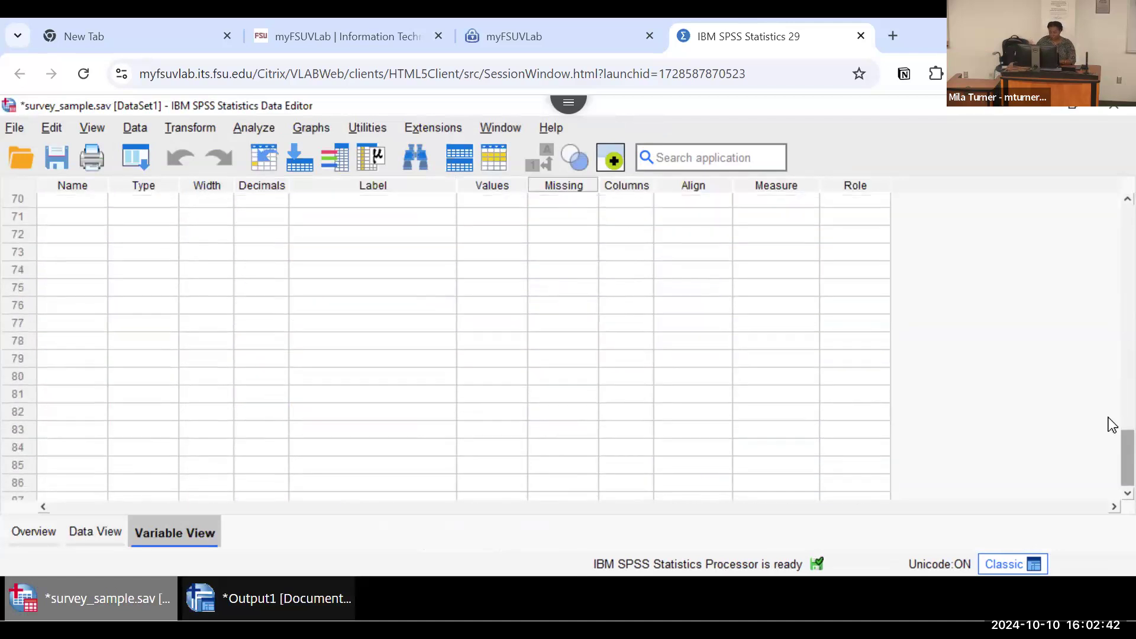
scroll(1108, 406, "up", 9)
scroll(1110, 367, "up", 1)
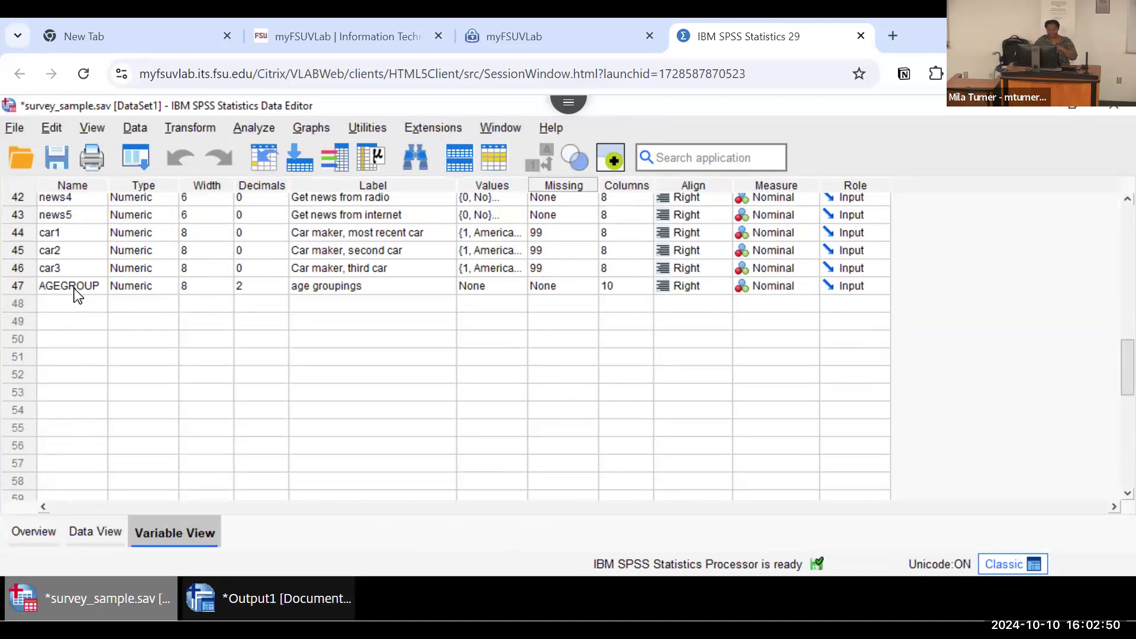
left_click(267, 286)
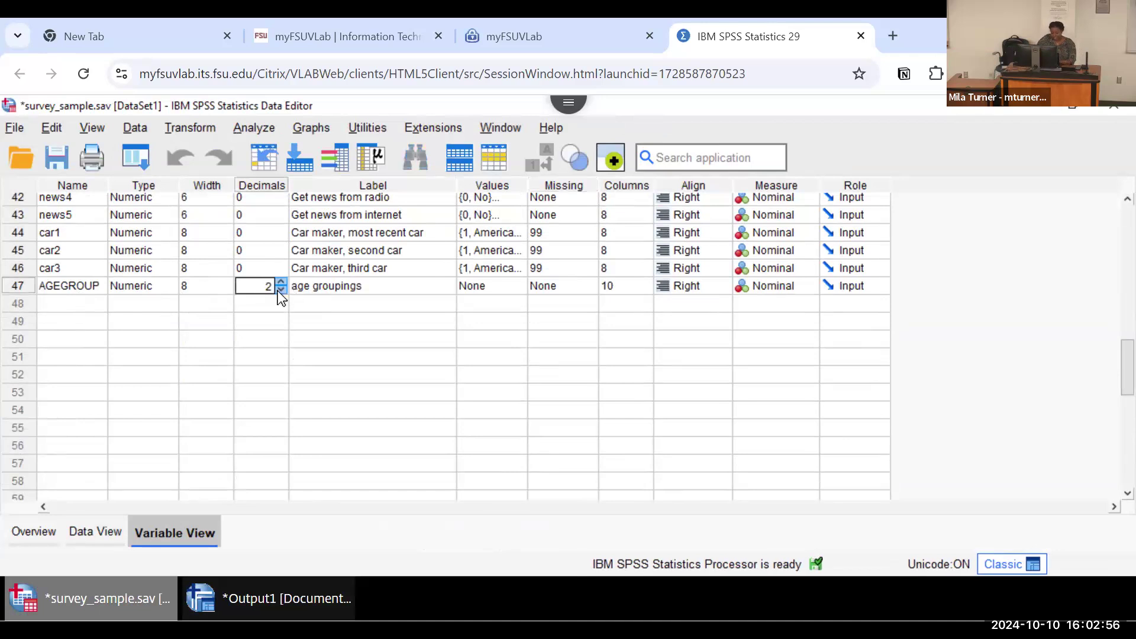
left_click(280, 290)
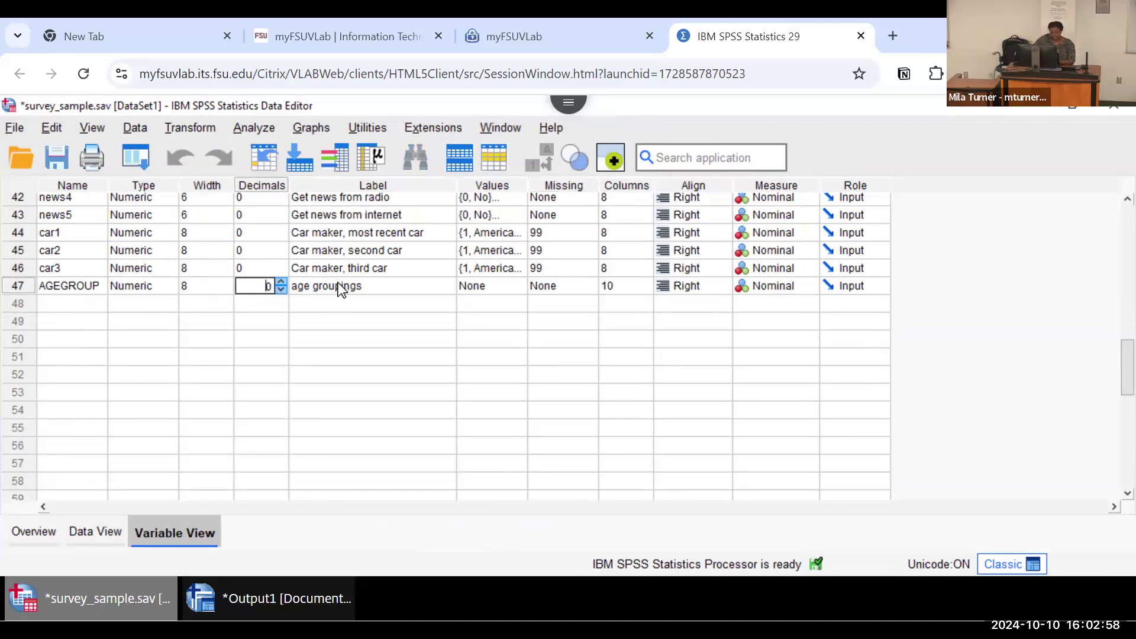
left_click(435, 285)
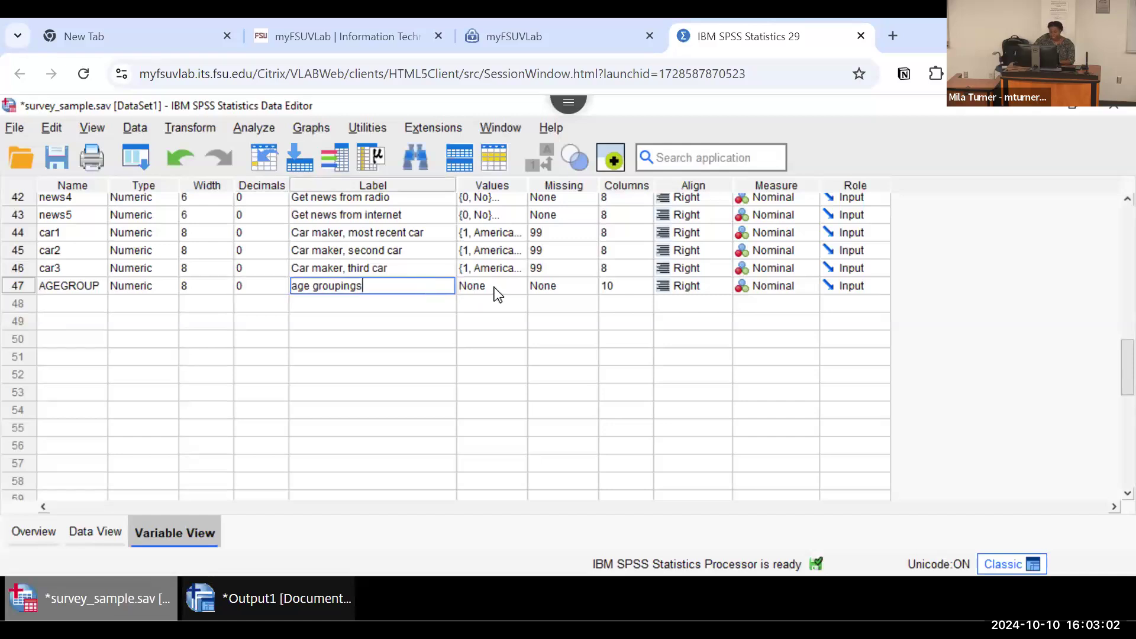
left_click(566, 298)
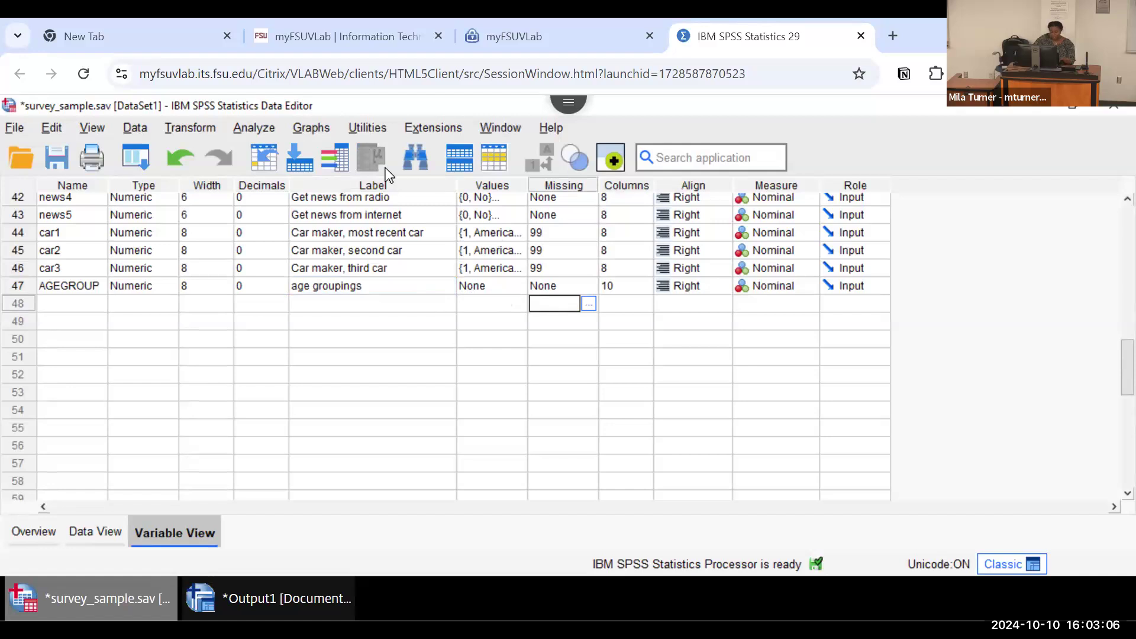
Step: Run a Frequencies analysis on the age groupings variable in place of Age of respondent
left_click(250, 126)
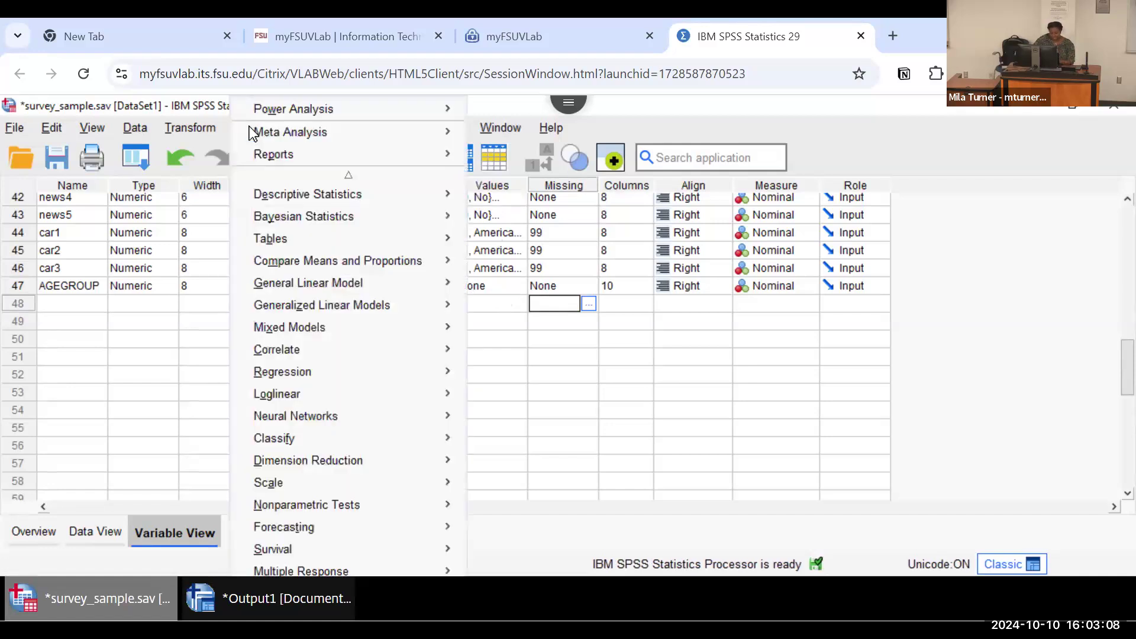
mouse_move(337, 195)
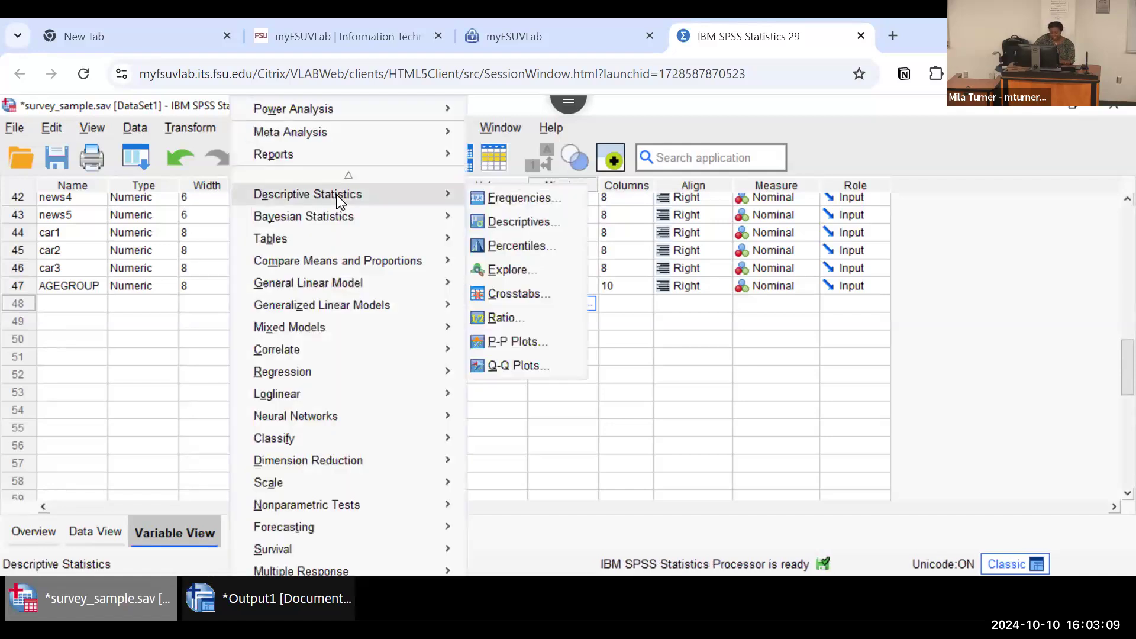
left_click(491, 200)
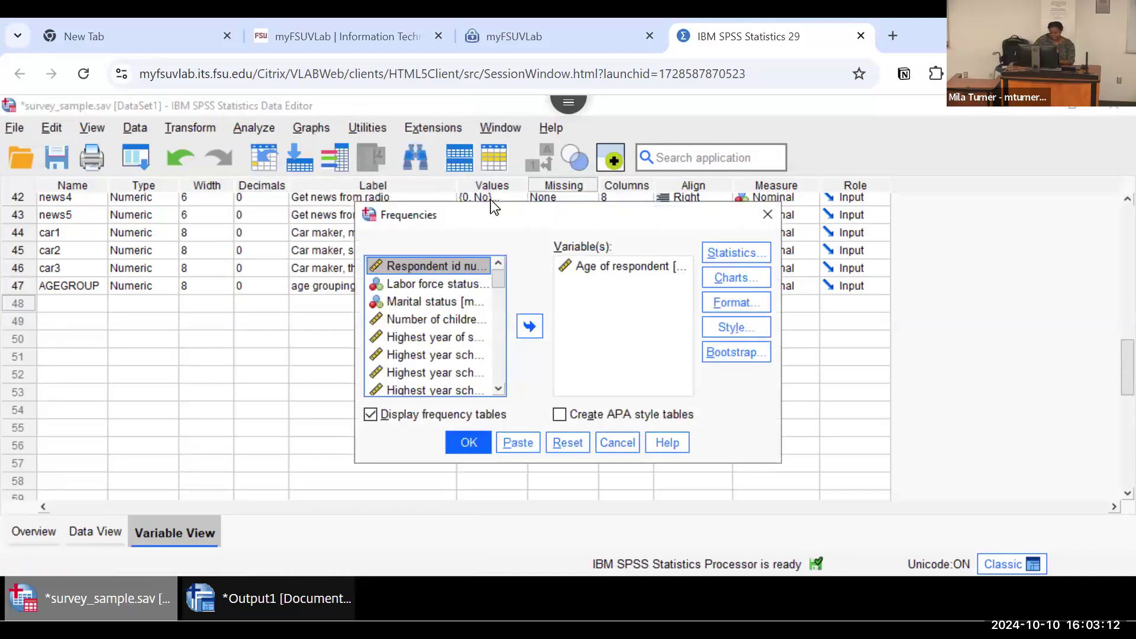
left_click(594, 269)
left_click(526, 332)
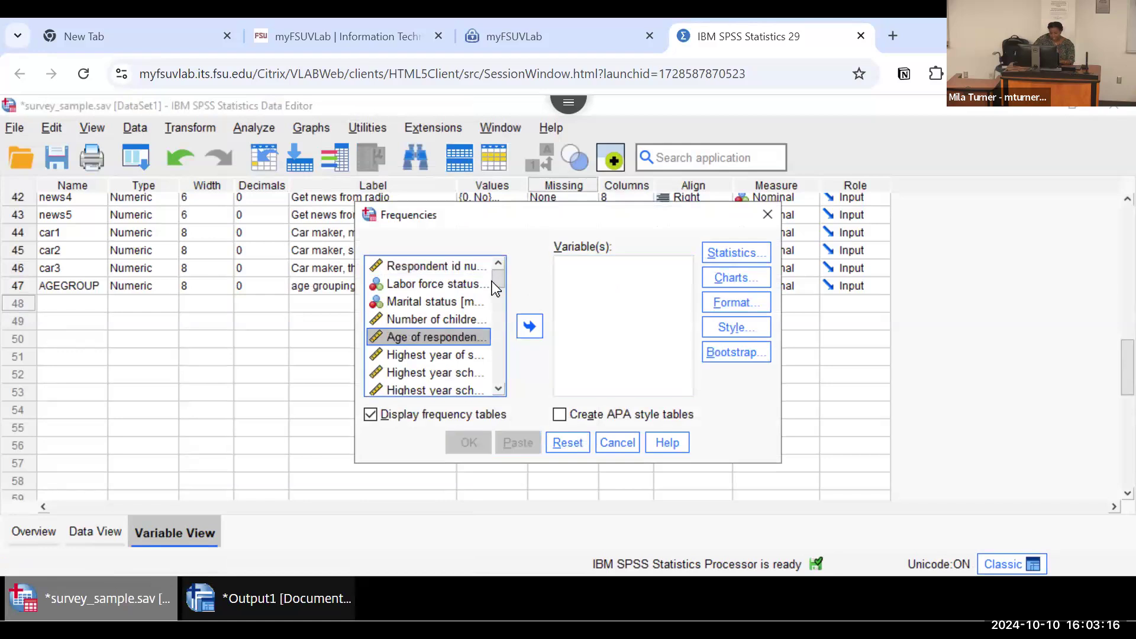
left_click_drag(492, 281, 503, 313)
left_click_drag(500, 271, 510, 396)
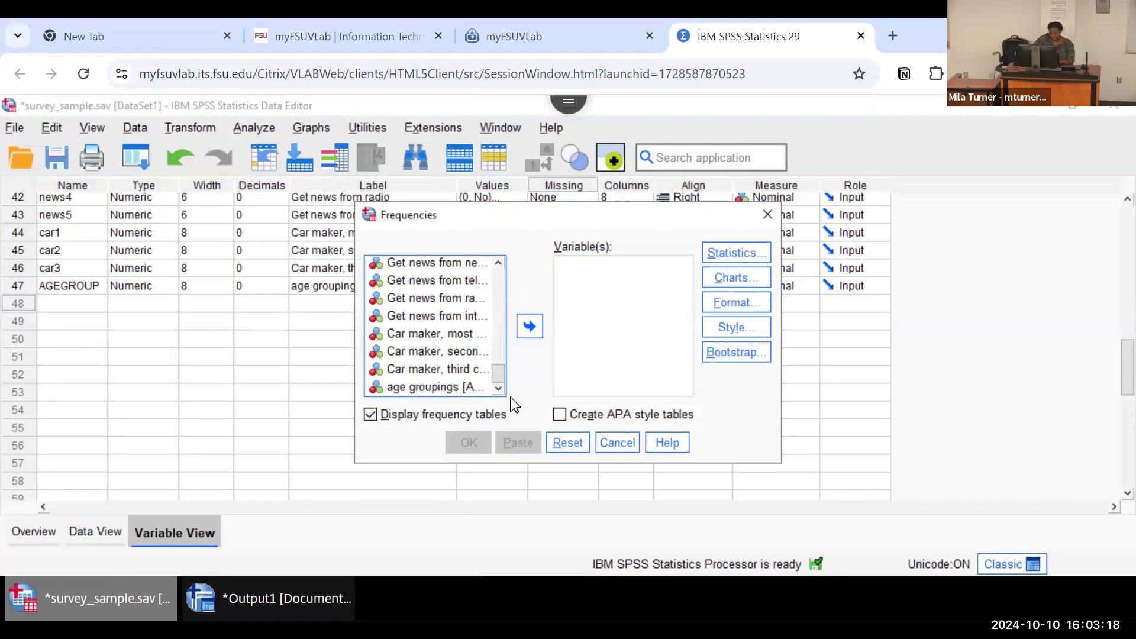
left_click(449, 388)
left_click(530, 329)
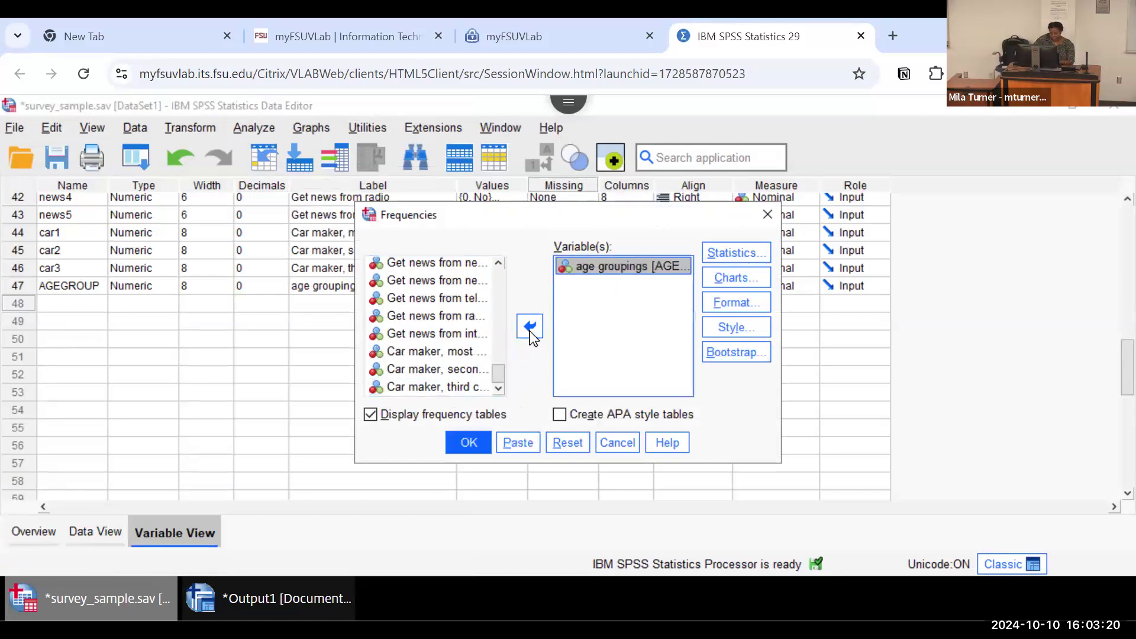
left_click(469, 442)
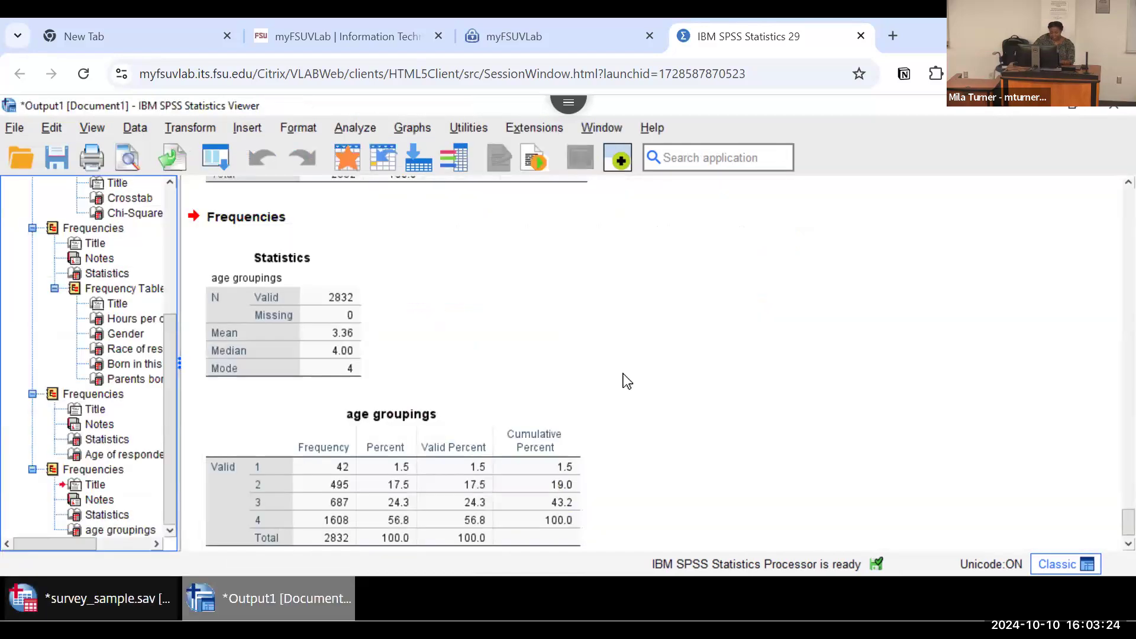
left_click(405, 445)
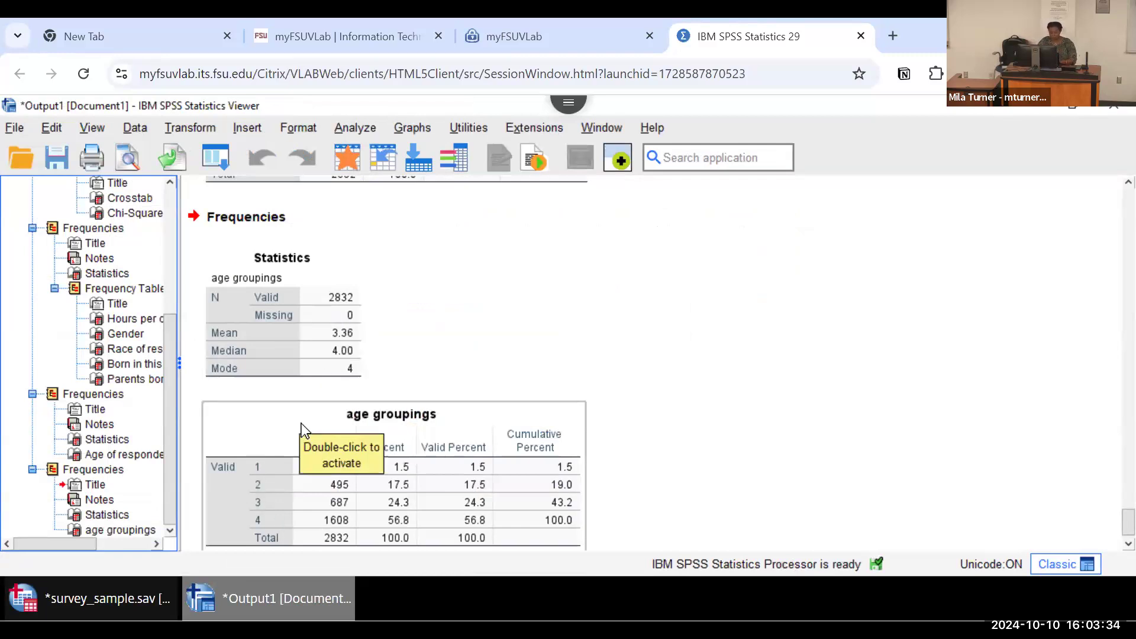
Step: Return to the data editor and add a value label to AGEGROUP that names value 1 as 15-19
left_click(90, 595)
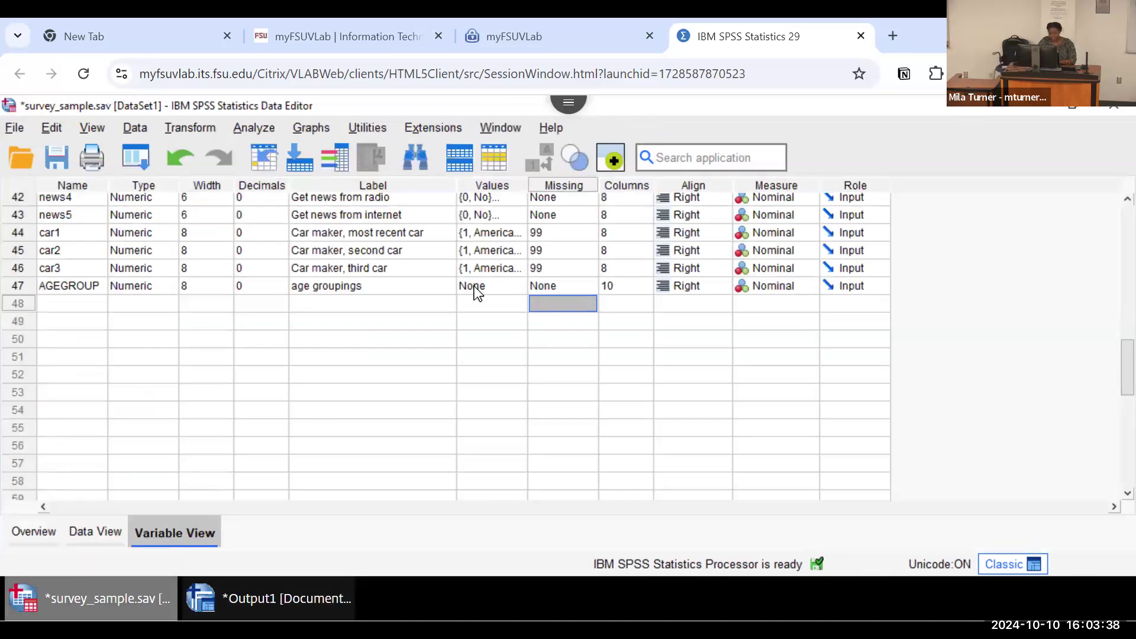
left_click(520, 290)
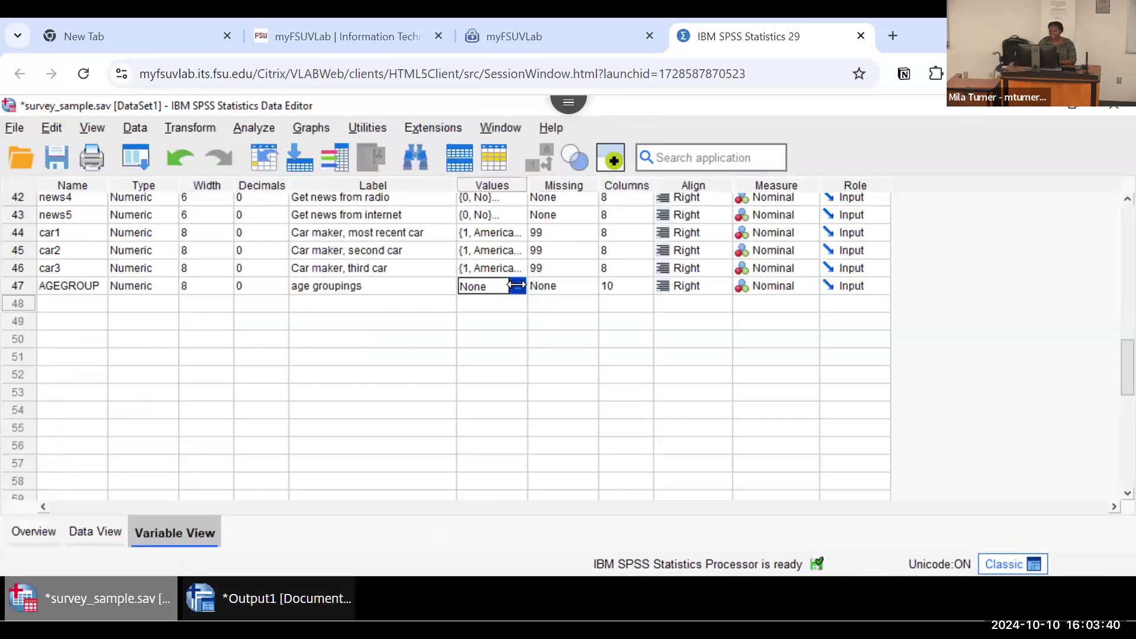
left_click(520, 288)
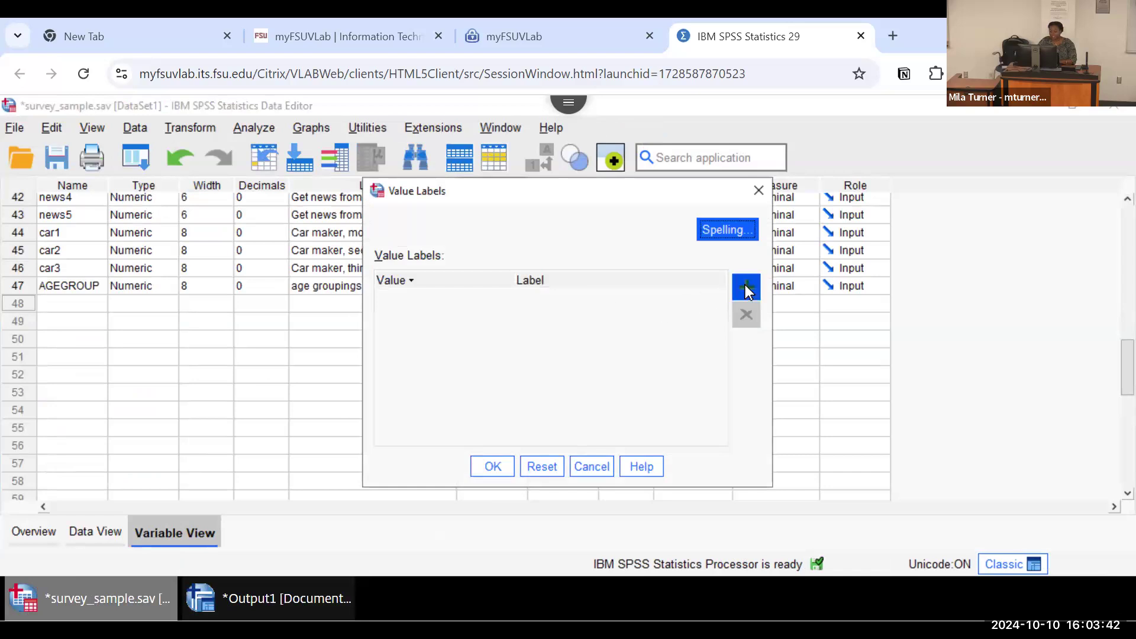
left_click(758, 190)
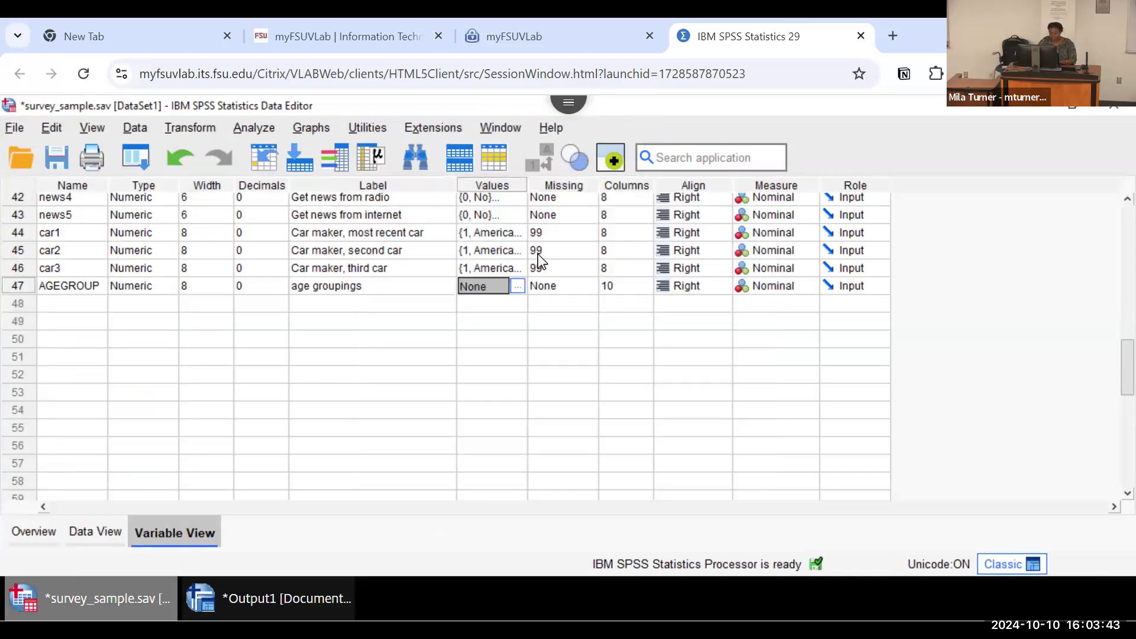
left_click(517, 290)
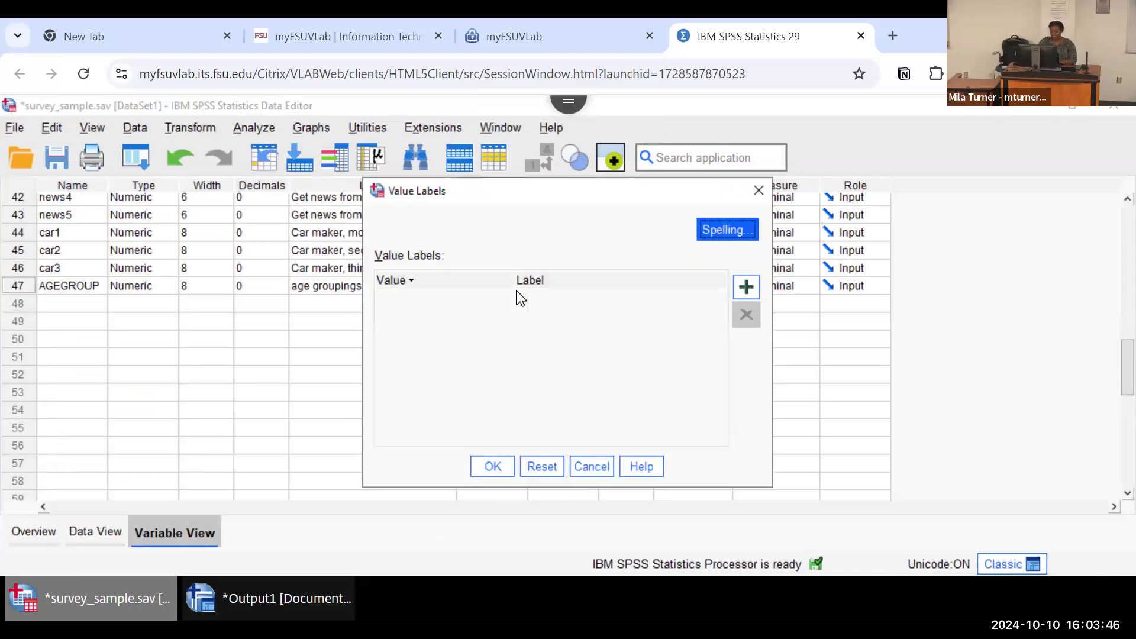
left_click(747, 287)
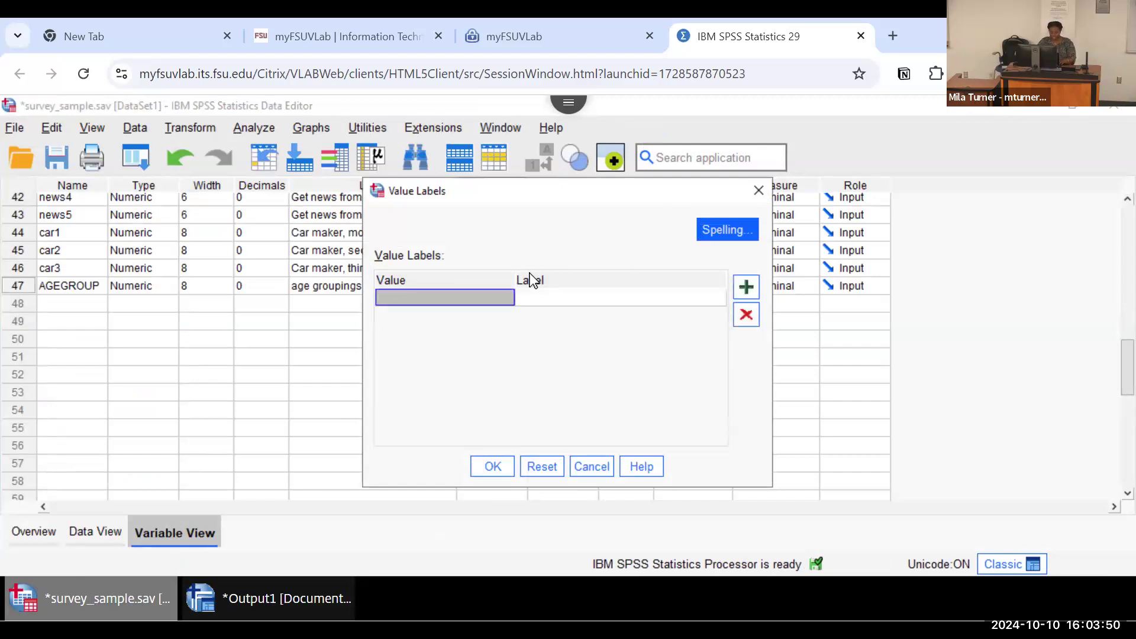
type("1")
left_click(534, 296)
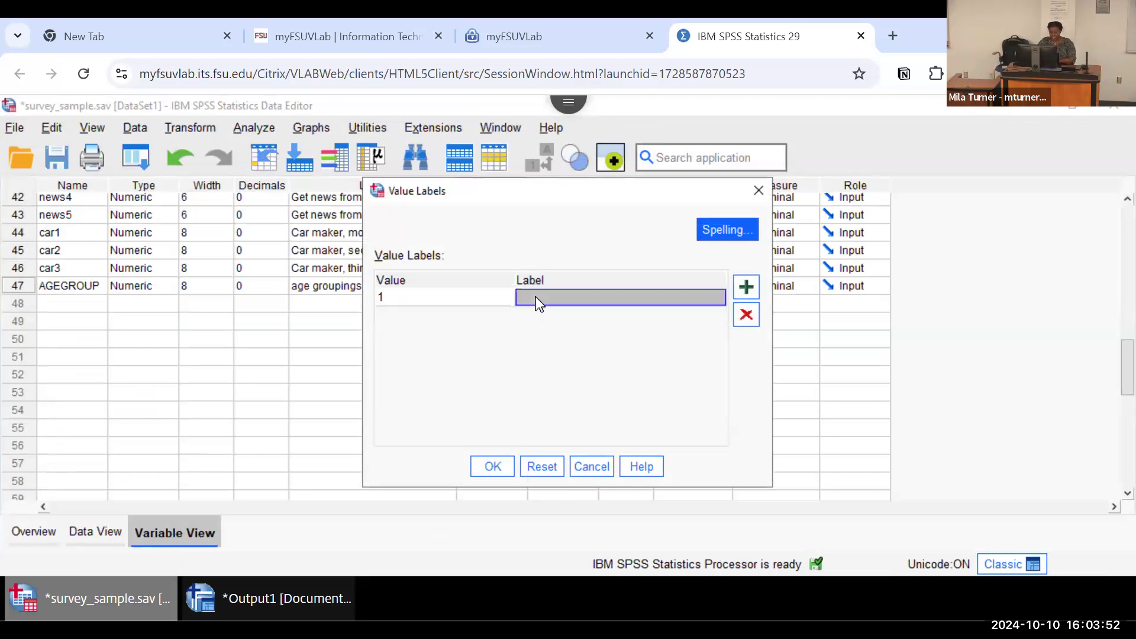
type("15-19")
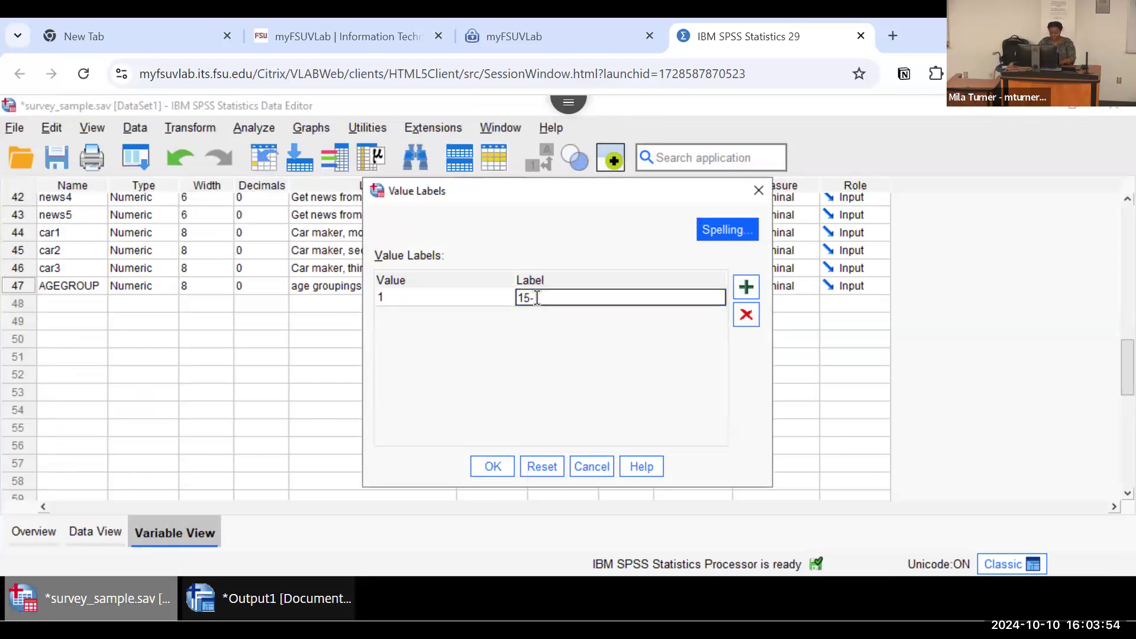
Step: Add a value label to AGEGROUP that names value 2 as 20-29
left_click(748, 287)
type("2")
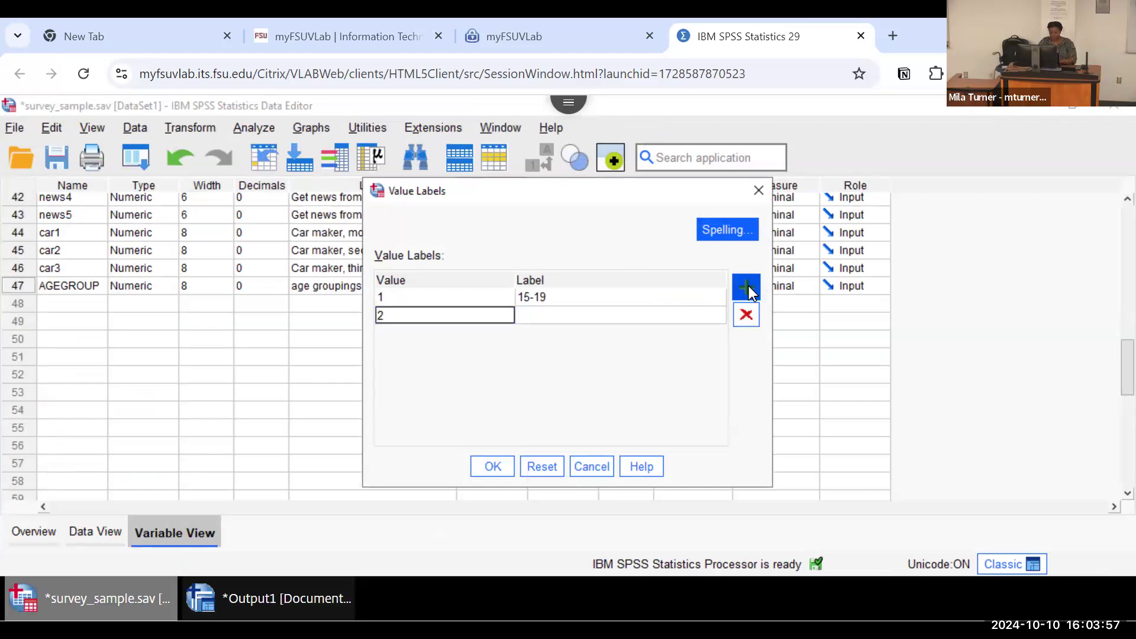
left_click(664, 319)
type("20-29")
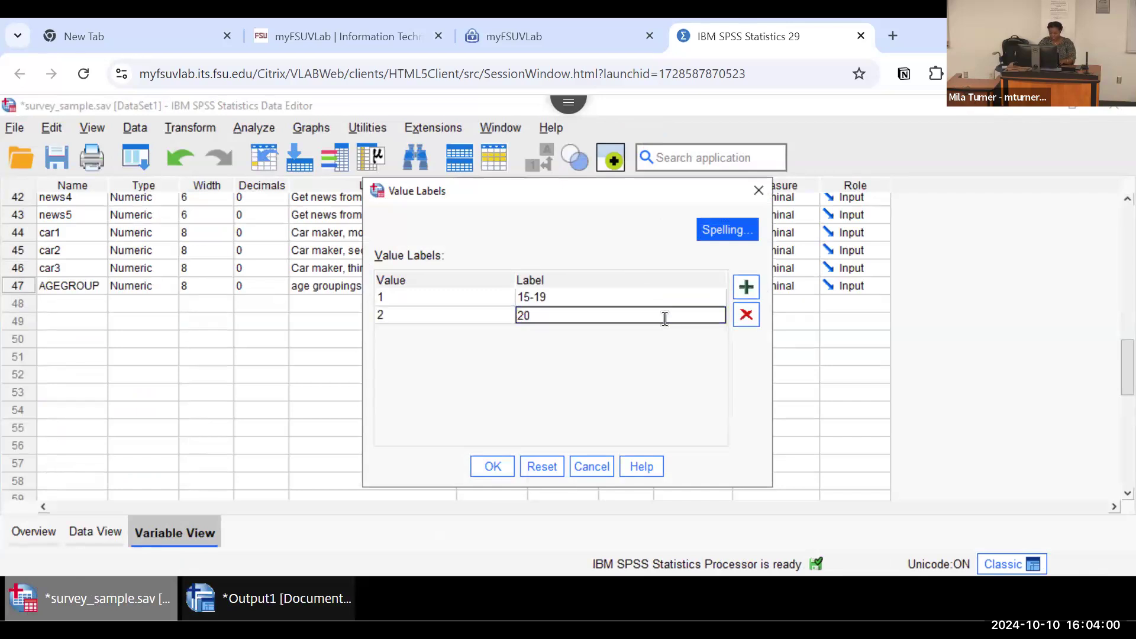
Step: Add a value label to AGEGROUP that names value 3 as 30-39
left_click(747, 288)
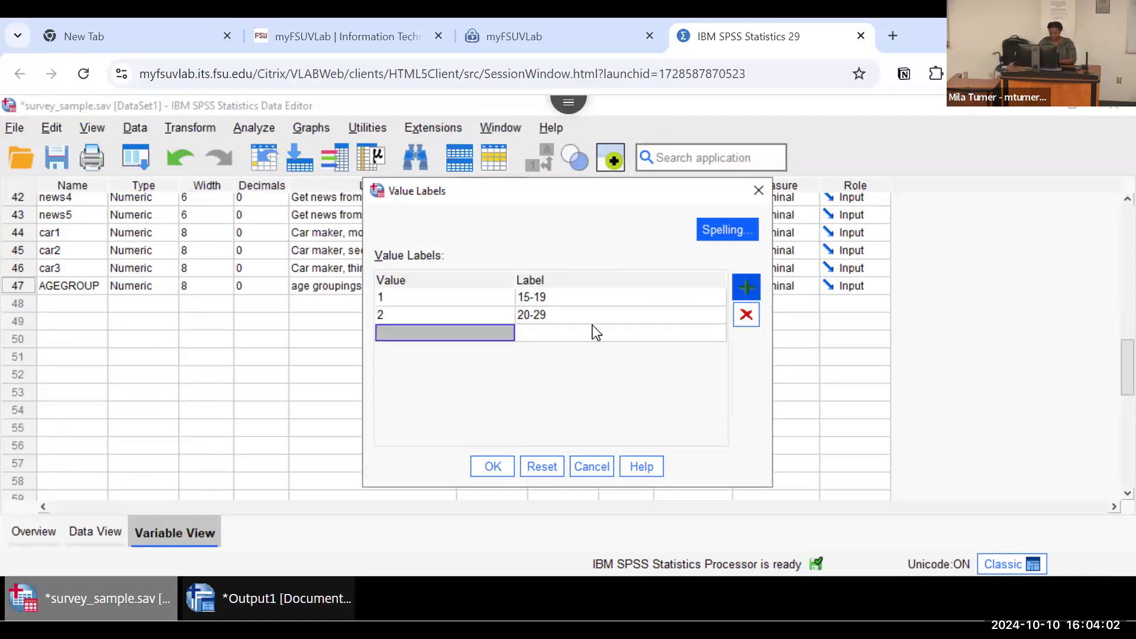
type("3")
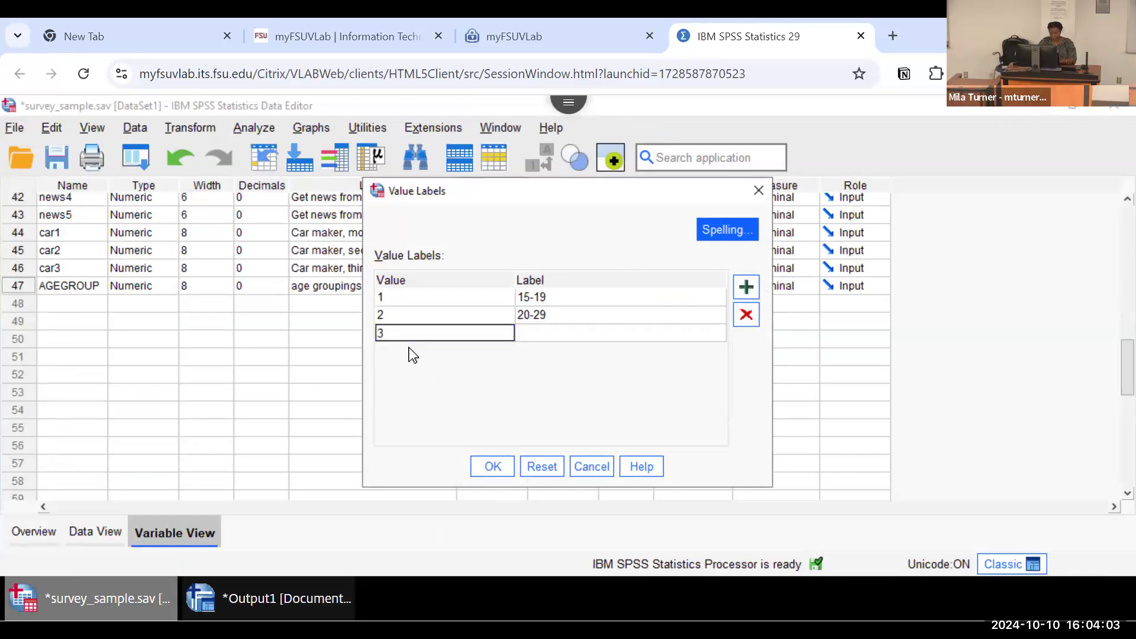
left_click(526, 335)
type("30-39")
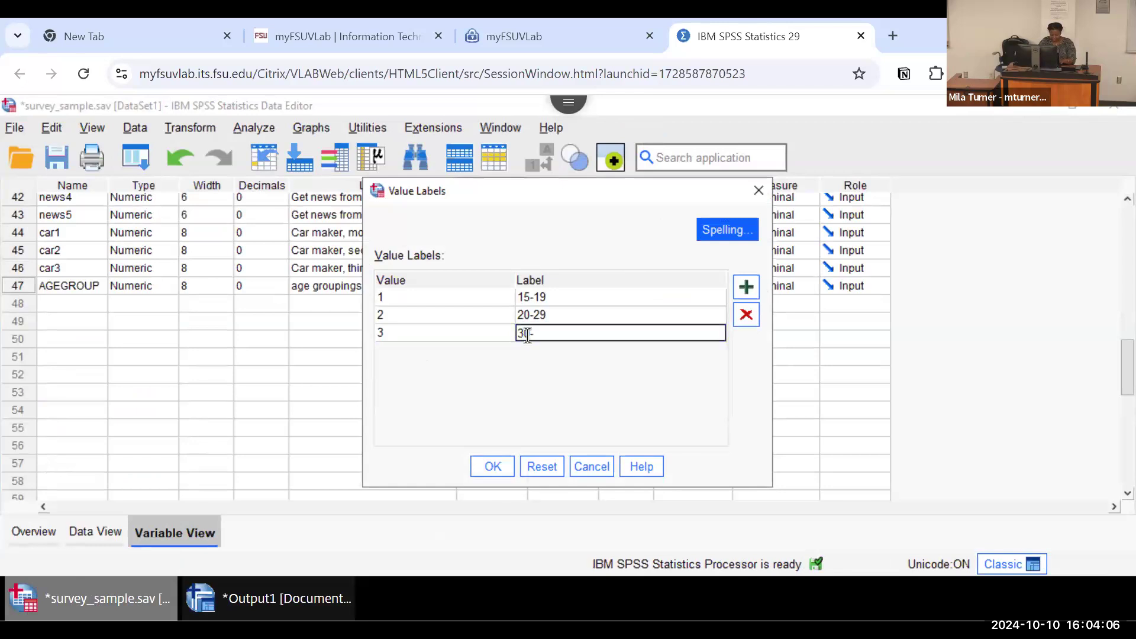
Step: Add a value label to AGEGROUP that names value 4 as 40-100 and accept the value labels
left_click(746, 288)
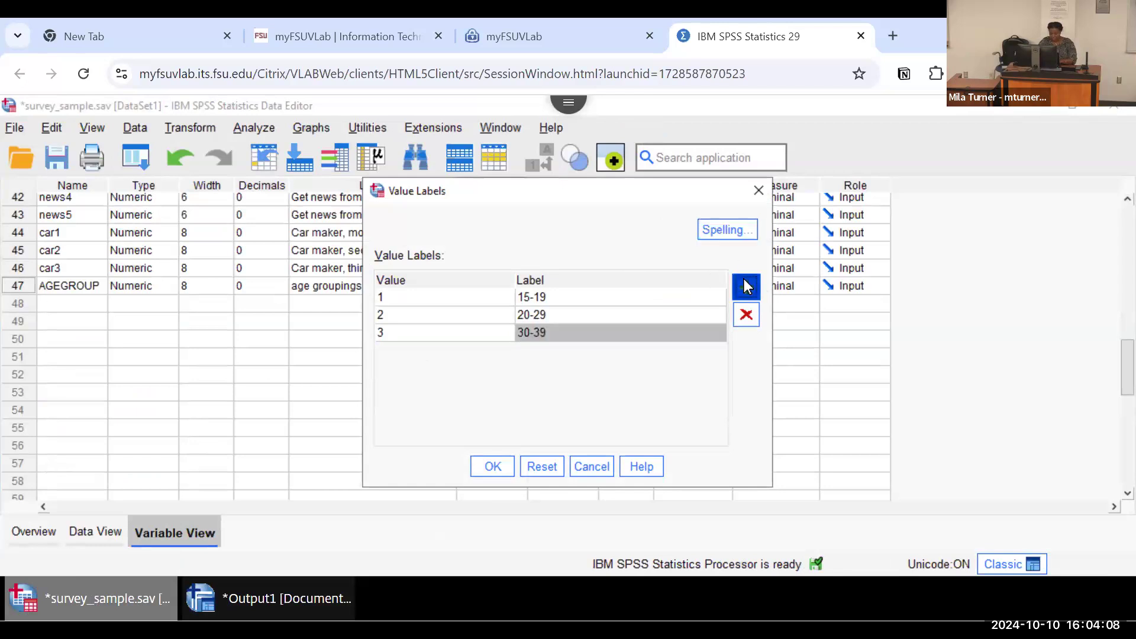
type("4")
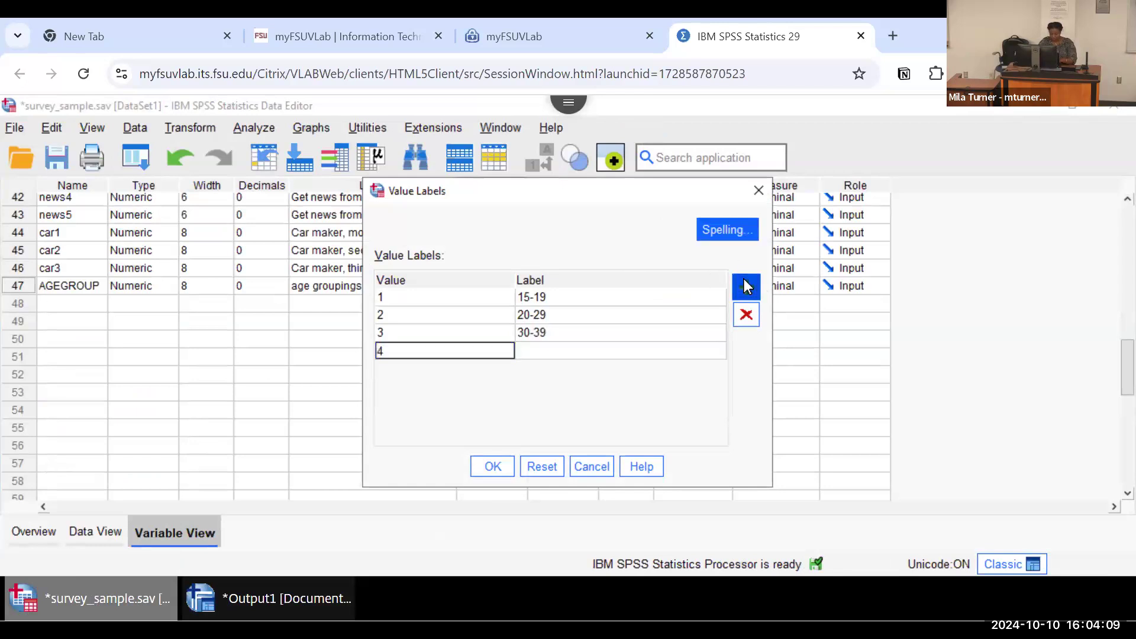
left_click(672, 355)
type("40-100")
left_click(495, 467)
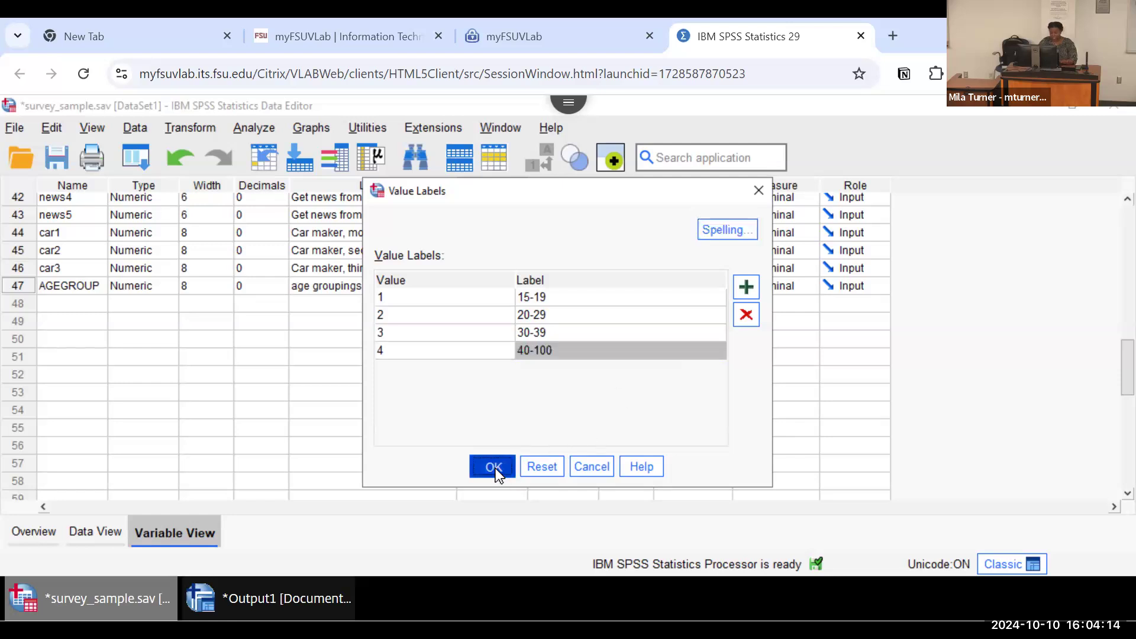
Step: Rerun the Frequencies analysis for age groupings with the value labels applied
left_click(254, 127)
mouse_move(306, 194)
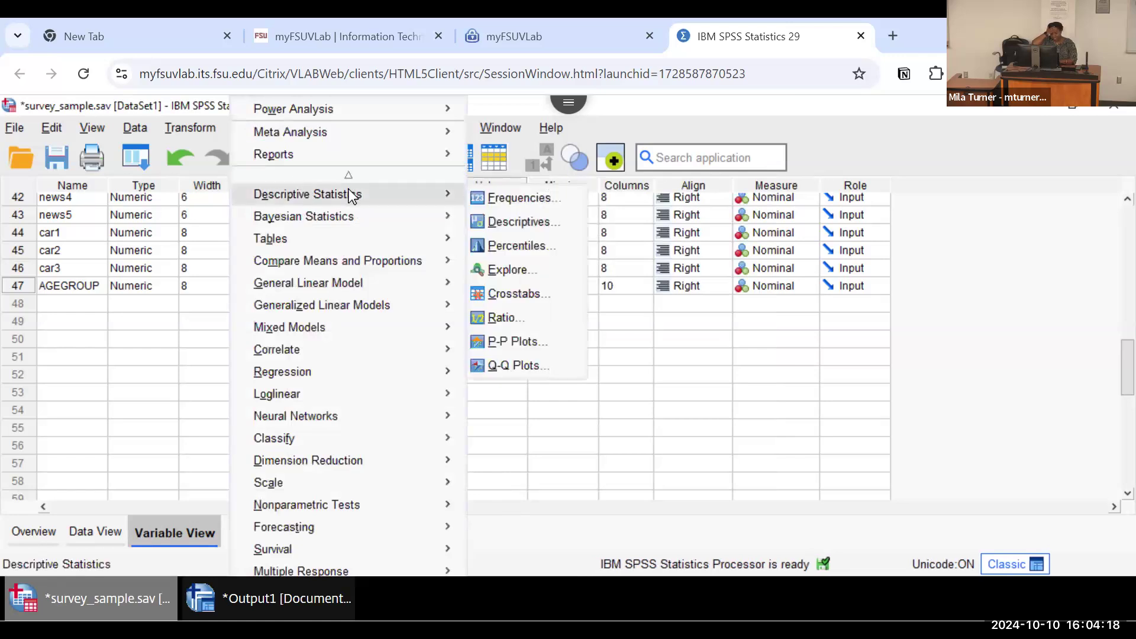
left_click(485, 197)
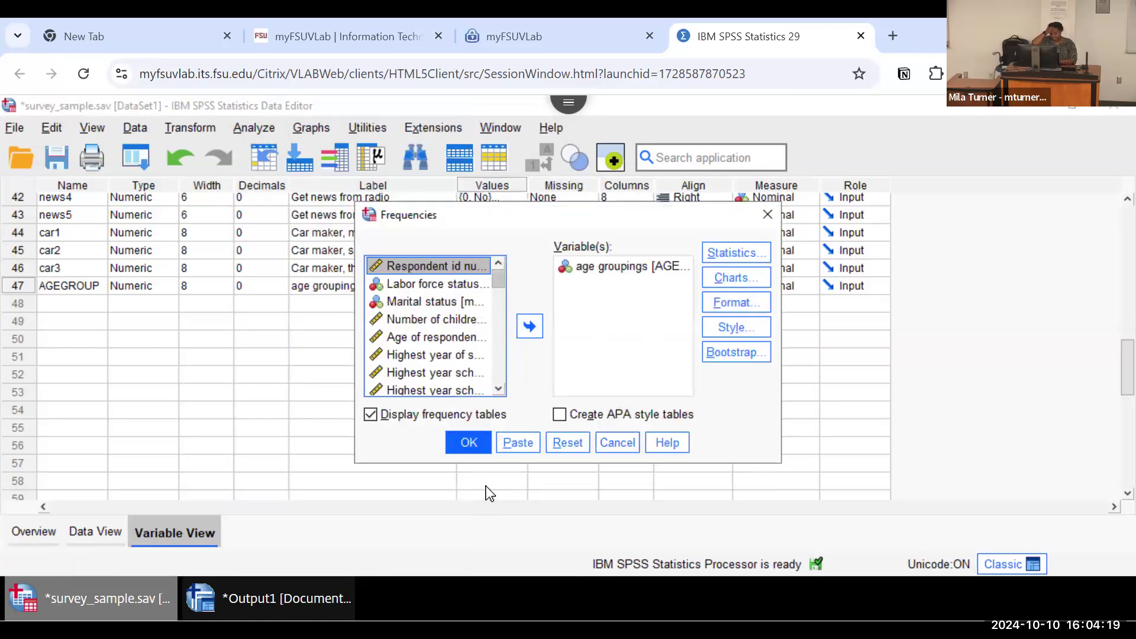
left_click(466, 453)
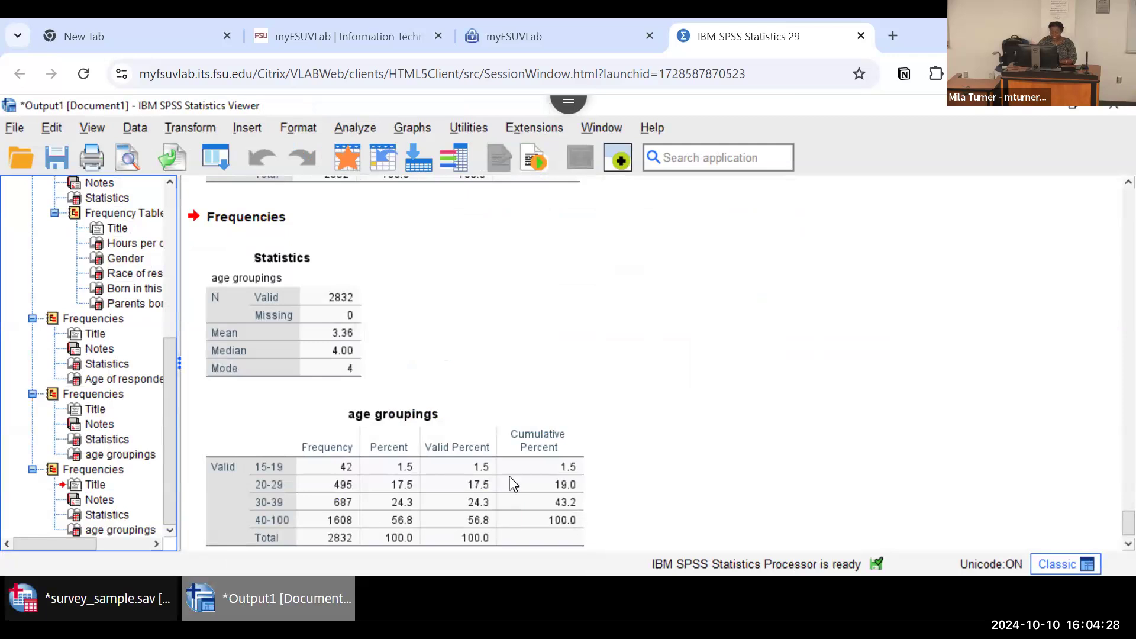
Step: Show the copy options for the age groupings frequency table
right_click(453, 452)
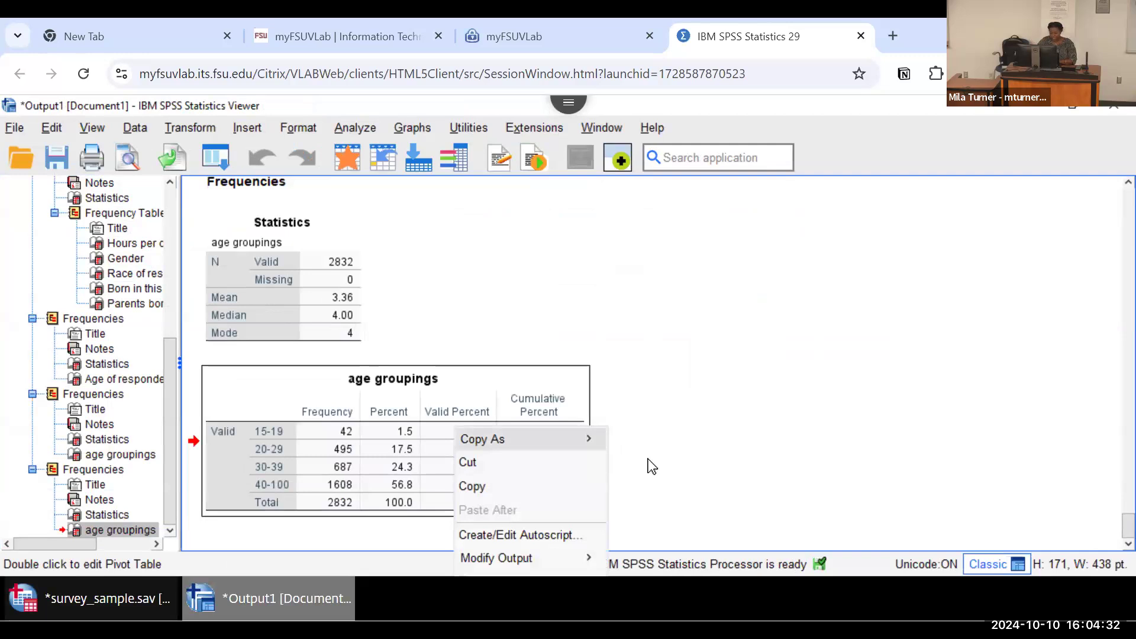
mouse_move(562, 439)
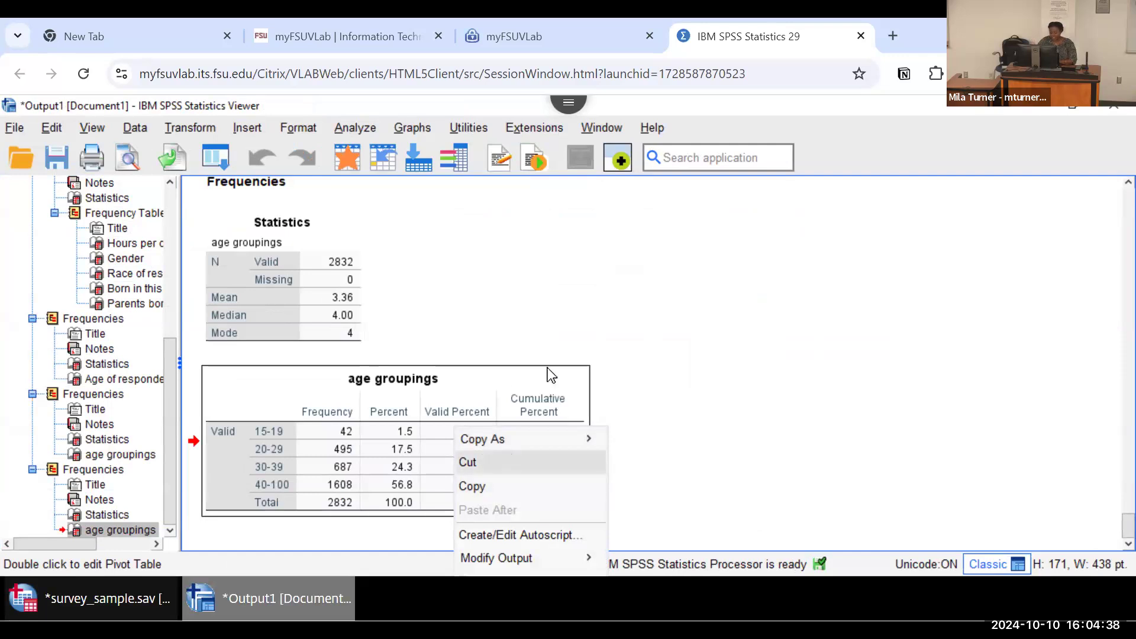
left_click(756, 348)
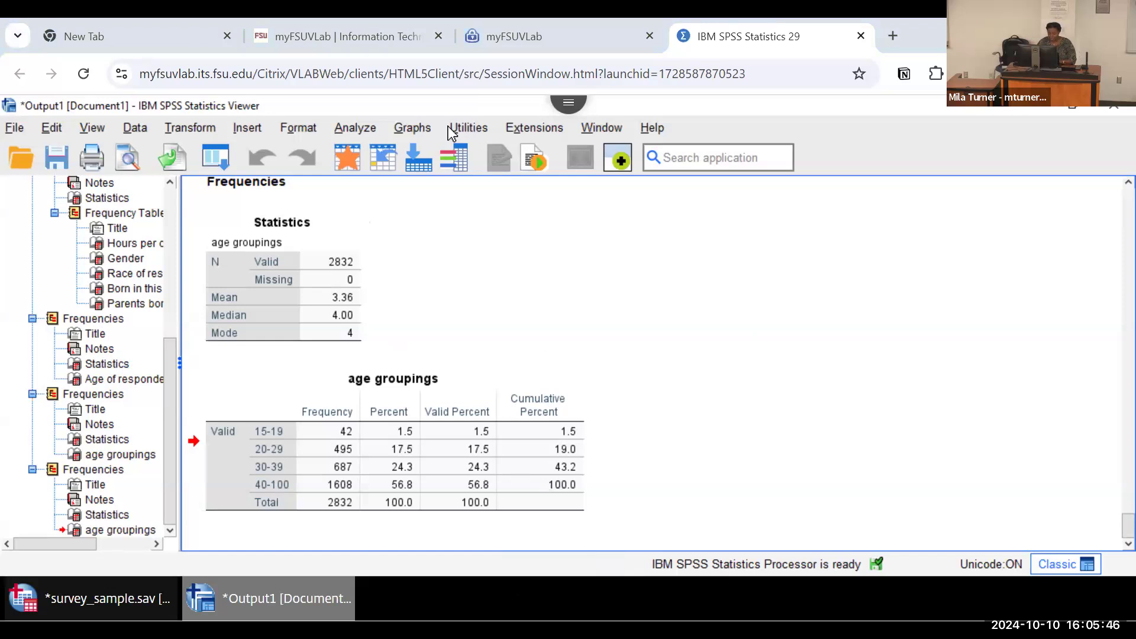
key("alt+Tab")
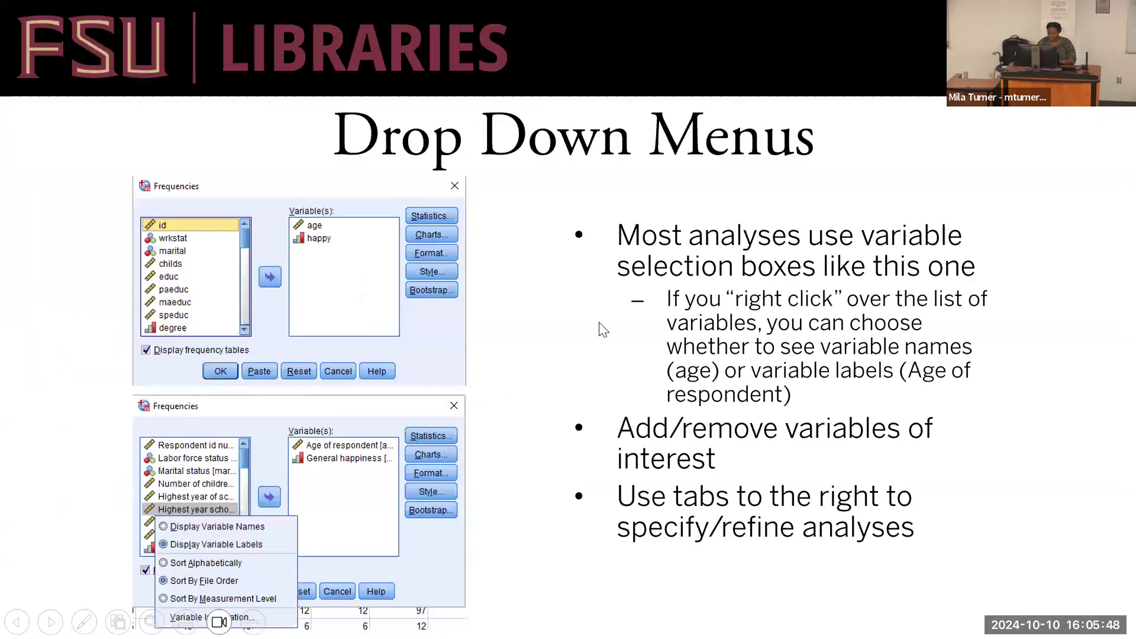
key("Right")
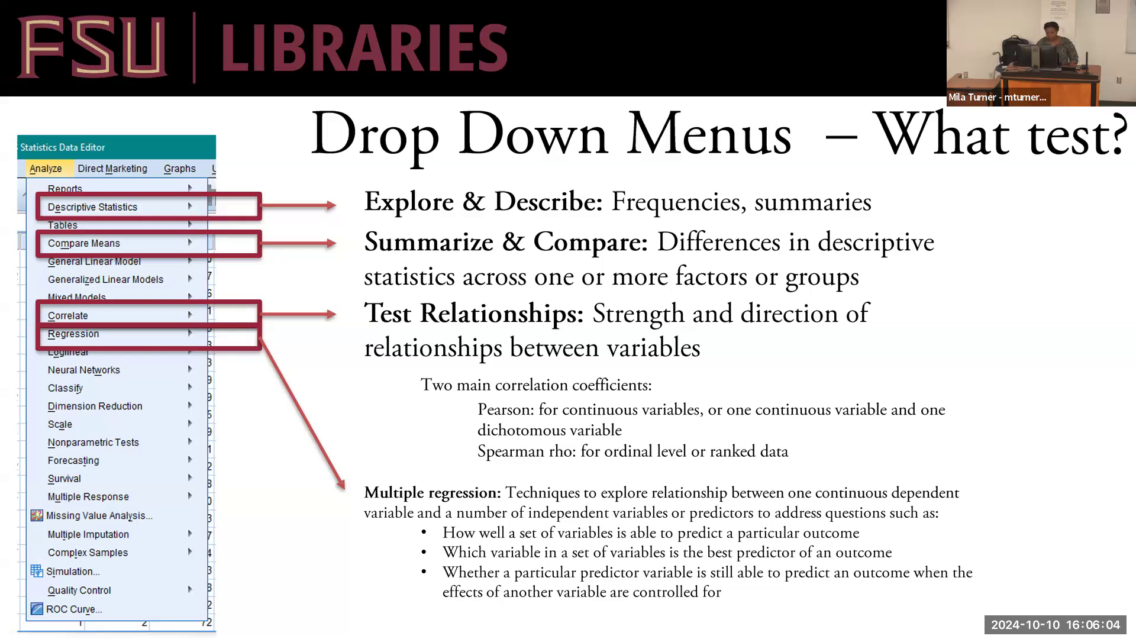
left_click(381, 410)
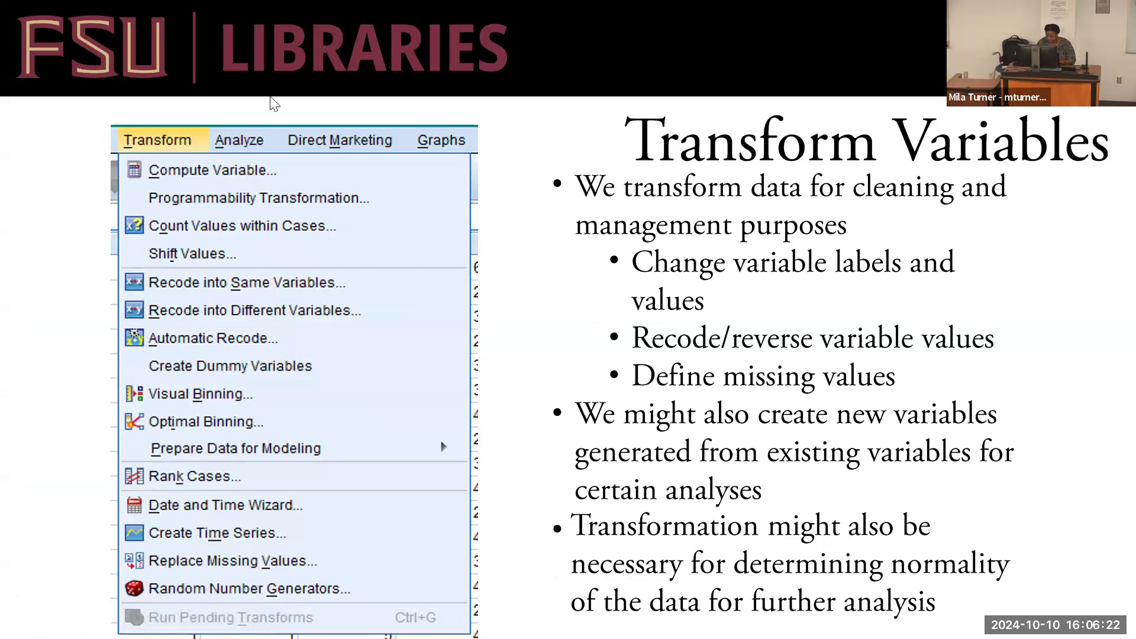
key("alt+Tab")
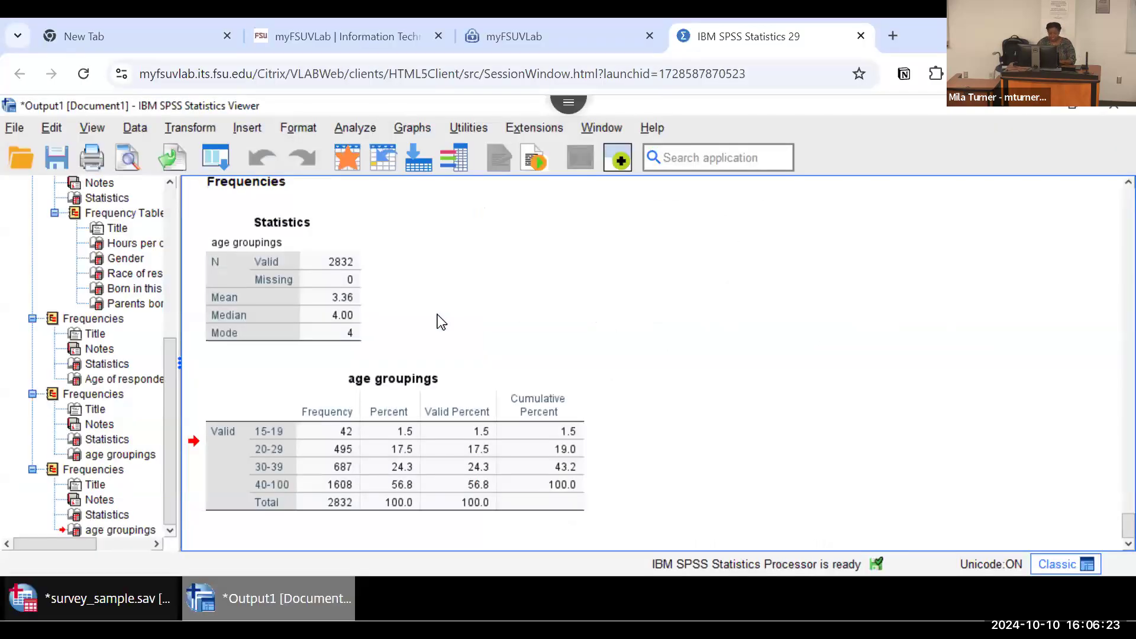
left_click(352, 126)
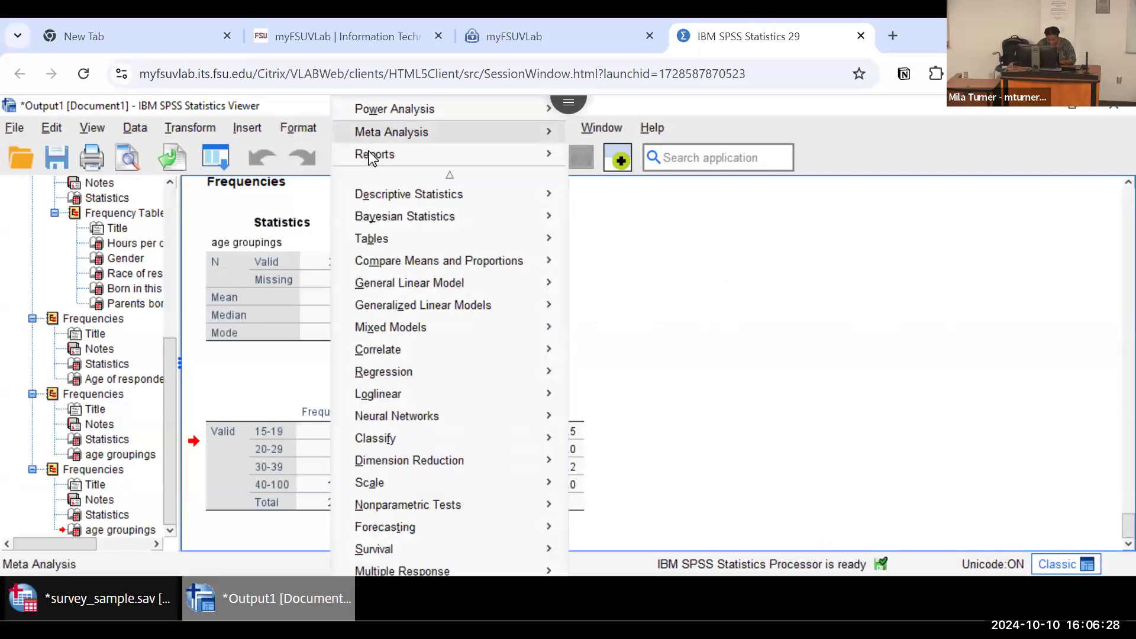
mouse_move(435, 195)
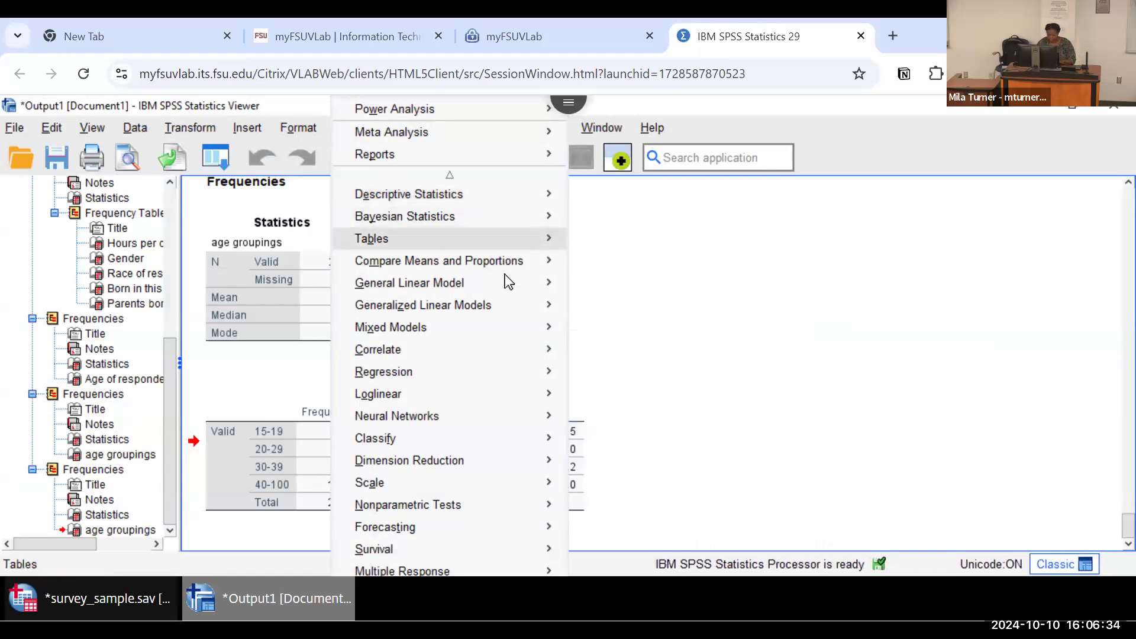
mouse_move(506, 260)
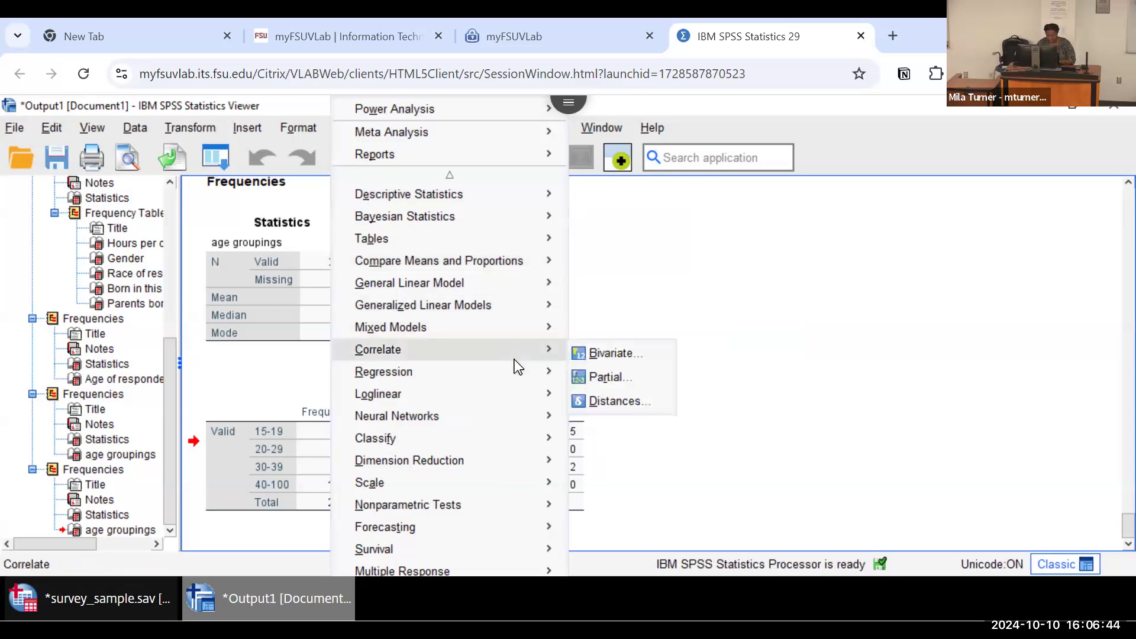
left_click(811, 290)
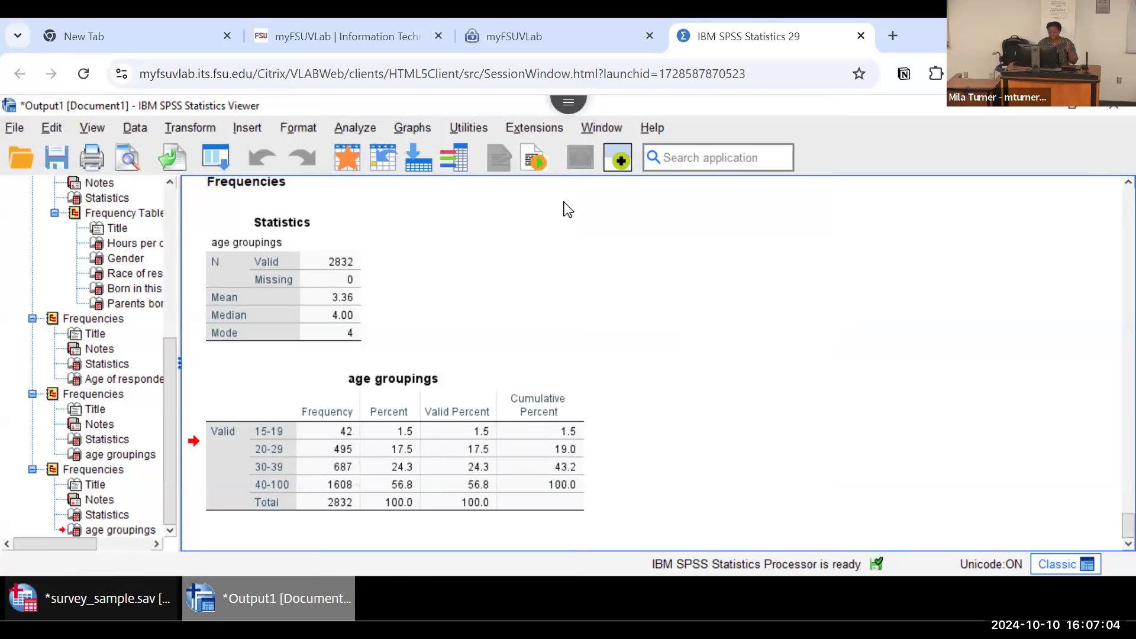
Step: Try to define a simple bar chart of summaries for groups of cases, with Age of respondent as the row panel variable
left_click(412, 129)
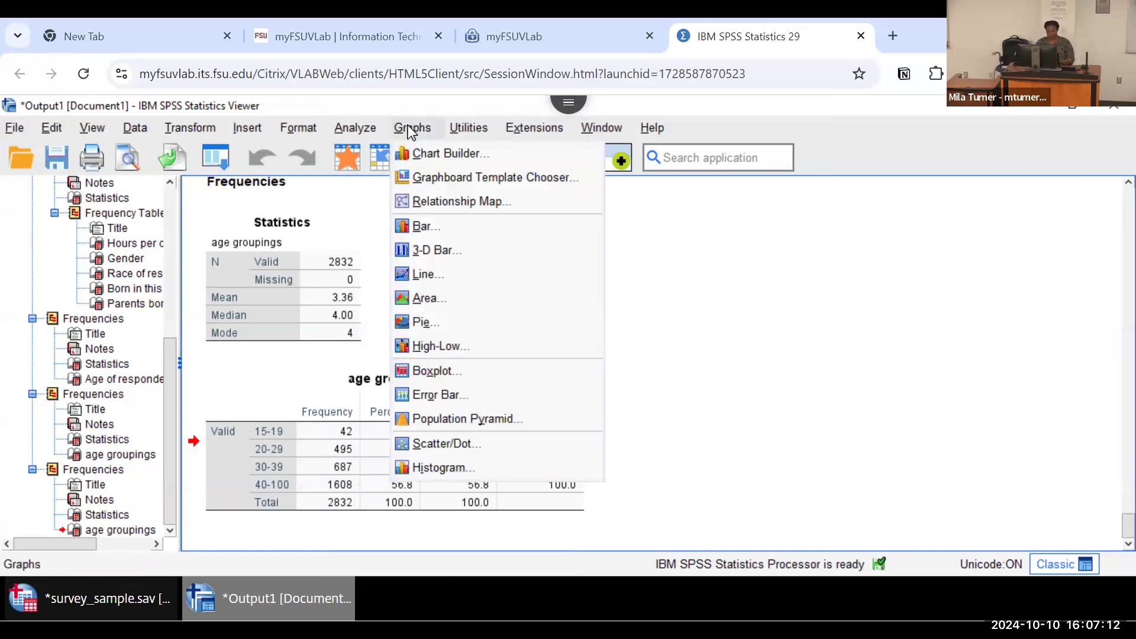
left_click(432, 229)
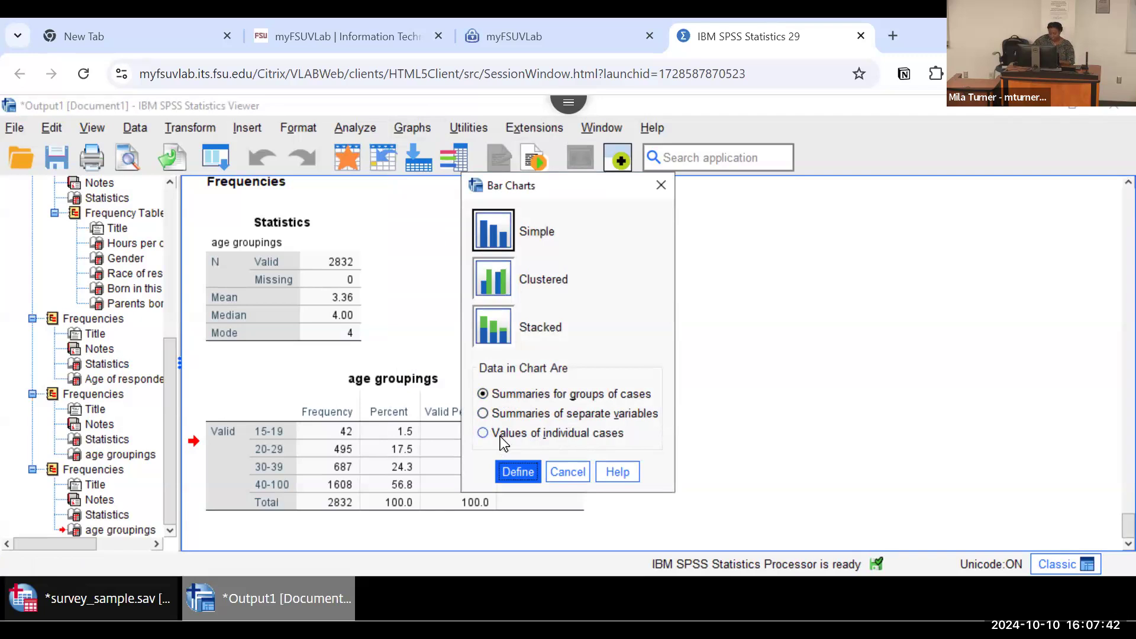
left_click(516, 468)
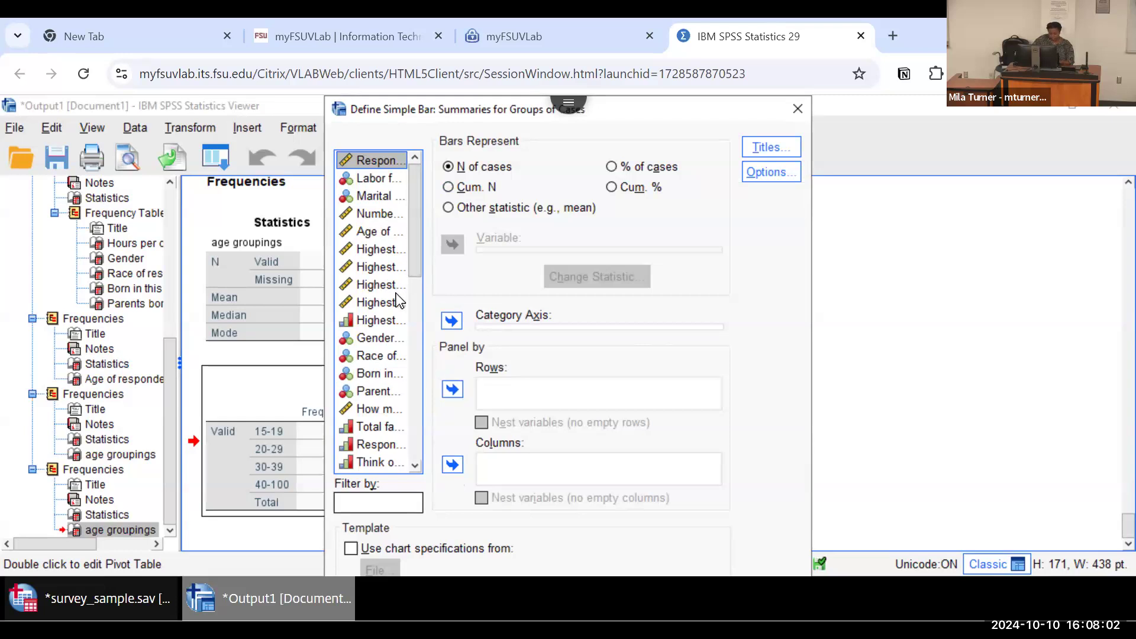
left_click(415, 467)
left_click(415, 467)
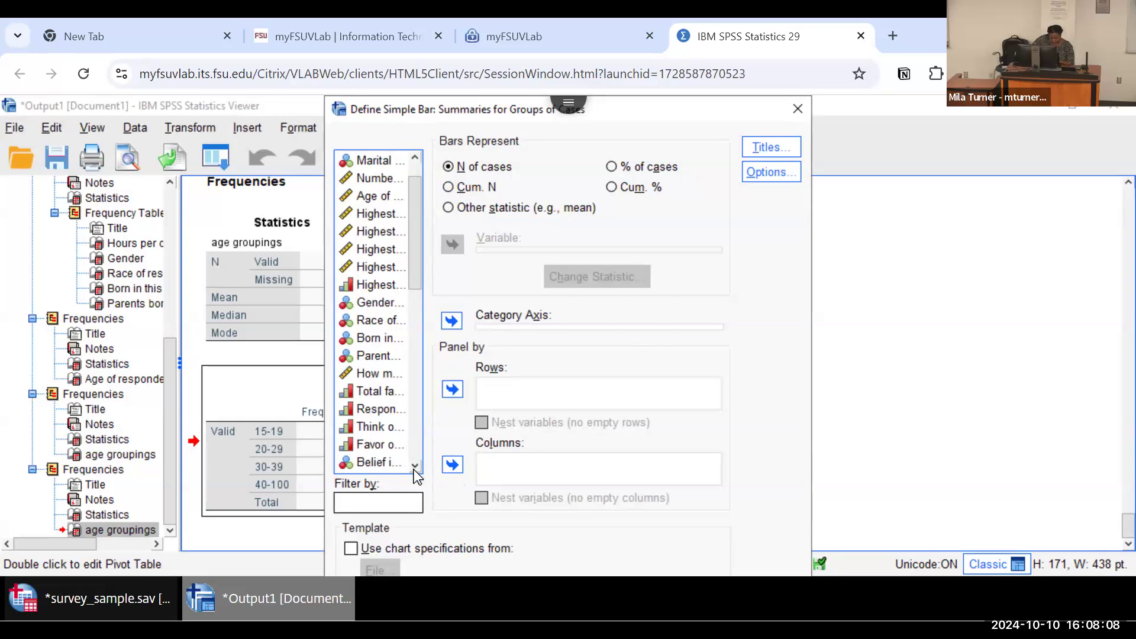
left_click(381, 198)
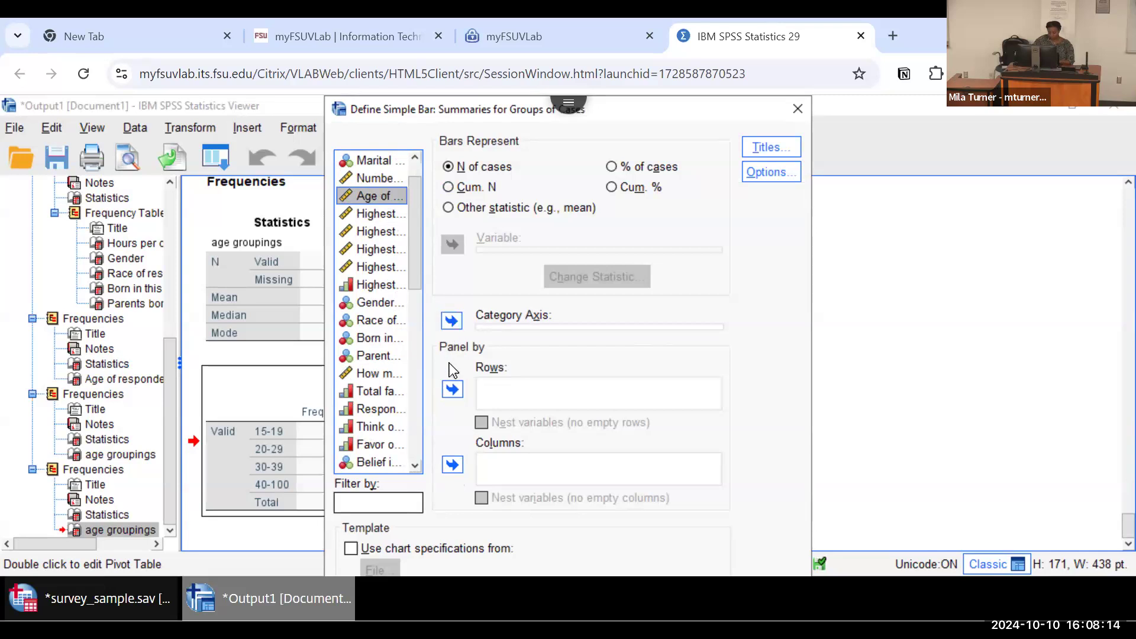
left_click(453, 389)
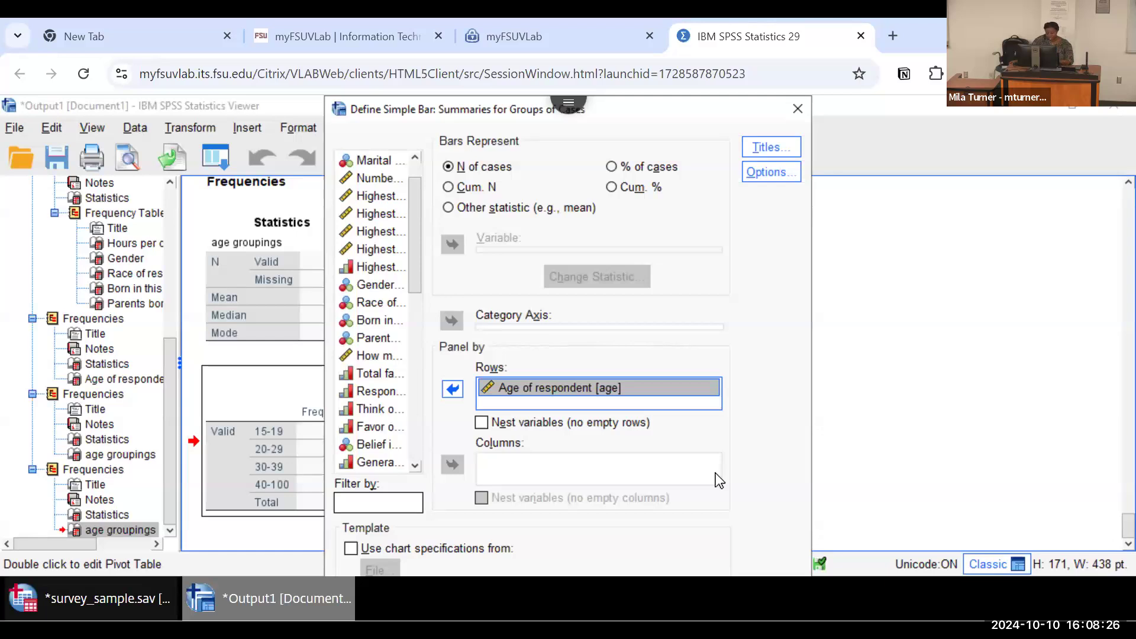
left_click_drag(640, 105, 659, 119)
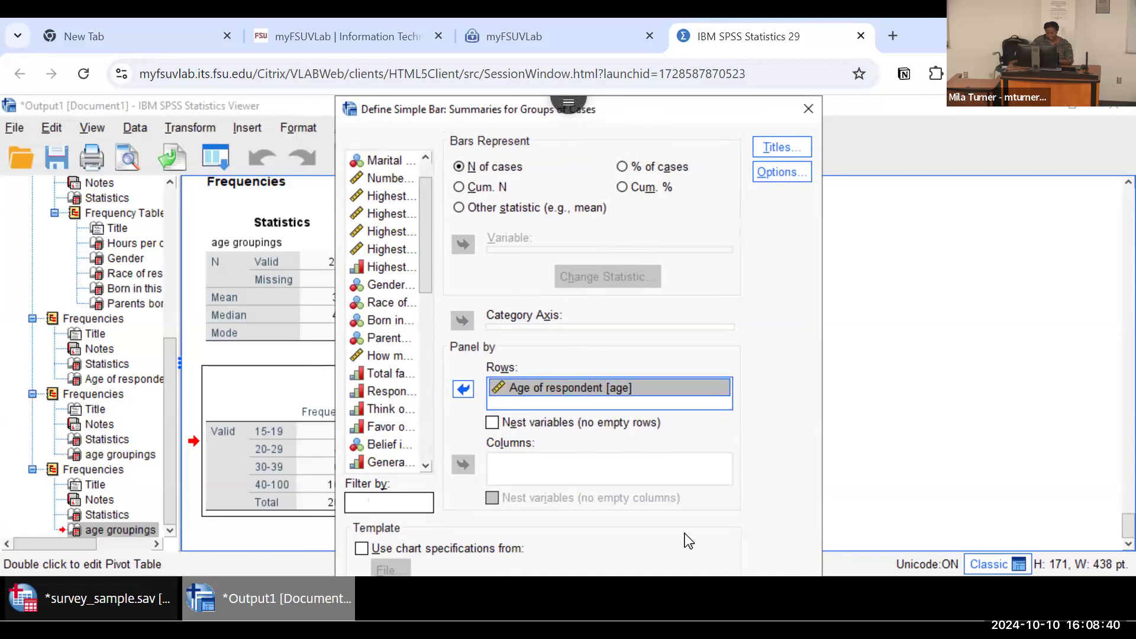
key("Tab")
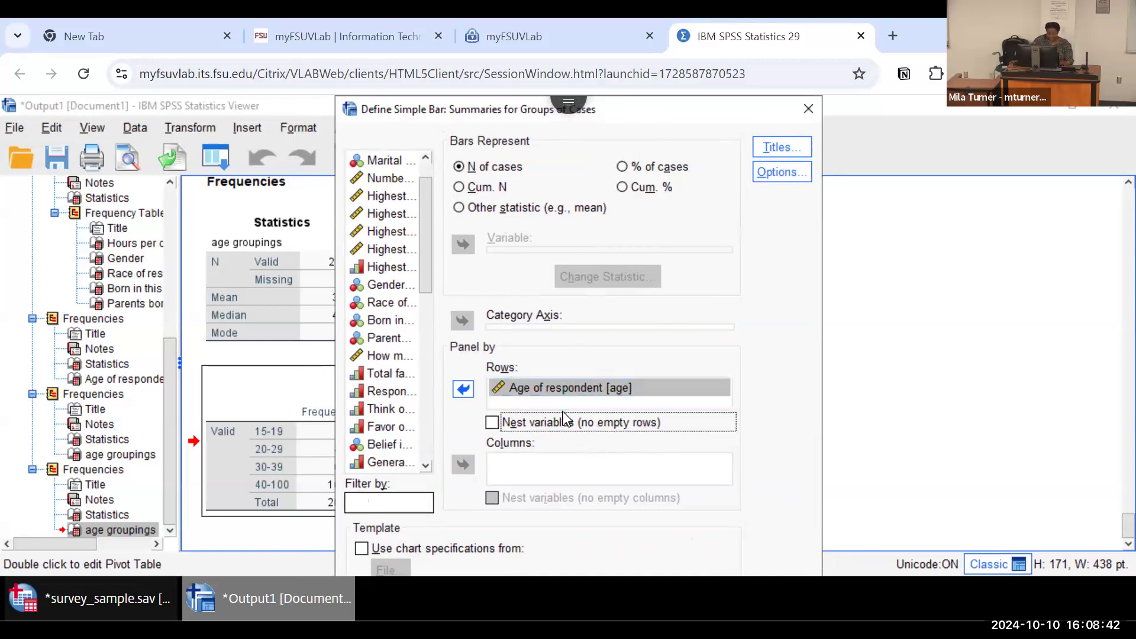
key("Tab")
key("Tab")
key("Tab")
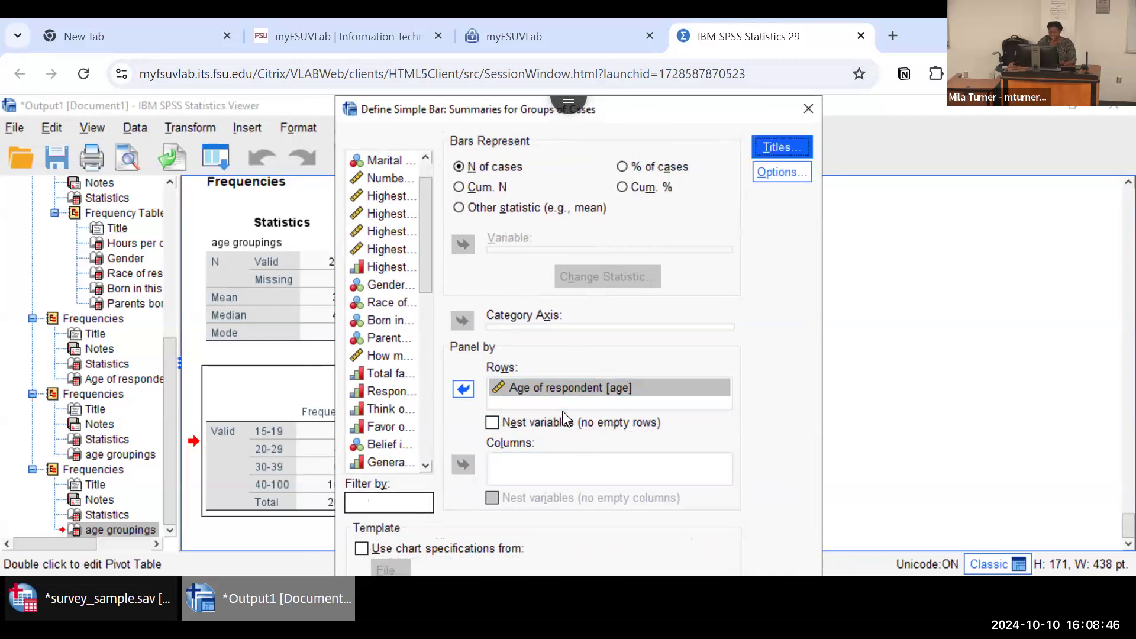
key("Tab")
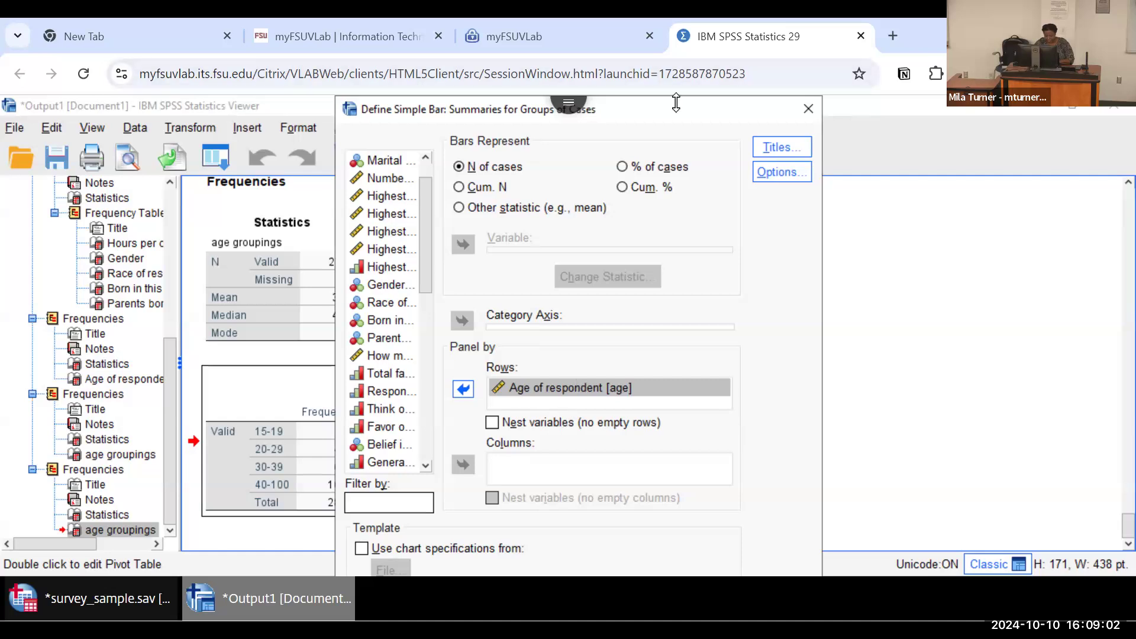
left_click_drag(676, 109, 642, 96)
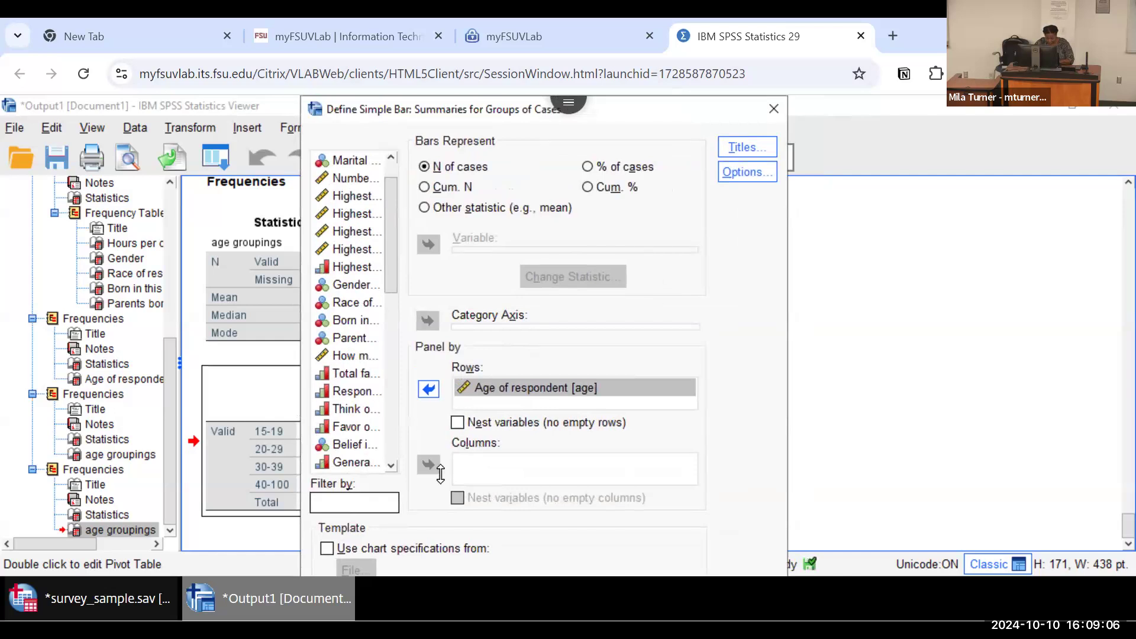
Step: Try to redefine the bar chart from reset settings, with Age of respondent as the row panel variable
key("alt+r")
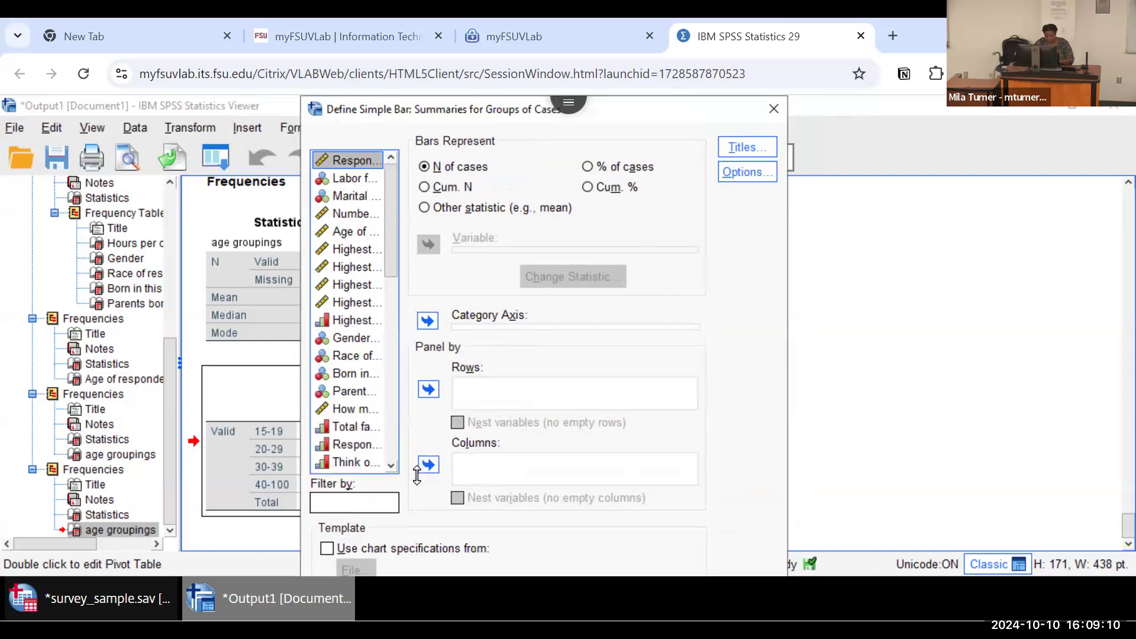
left_click(350, 231)
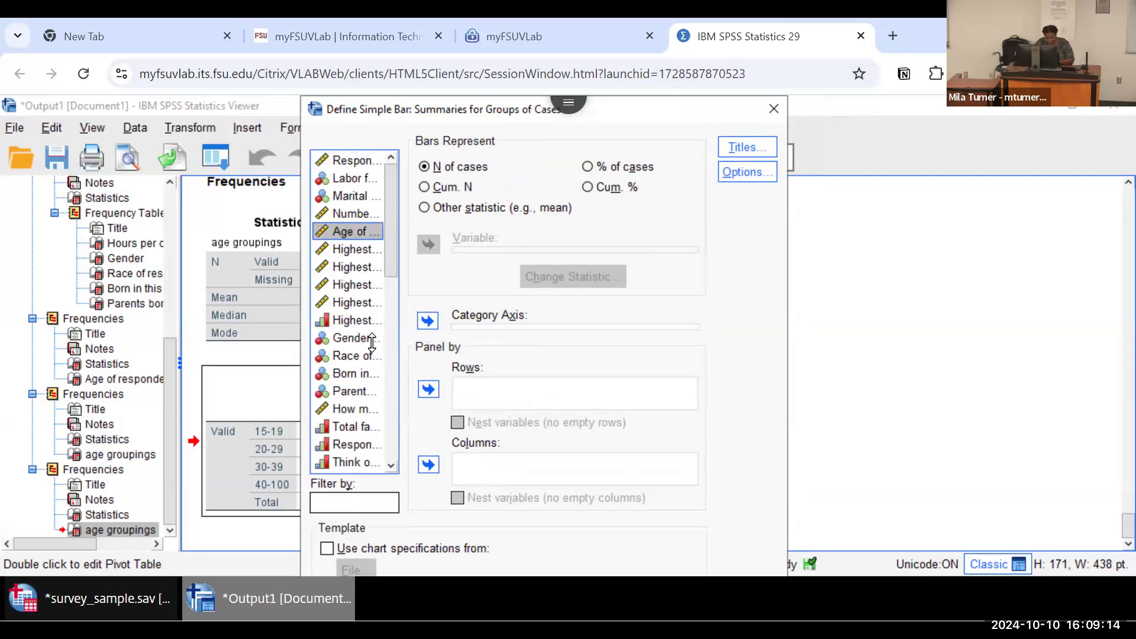
left_click(427, 388)
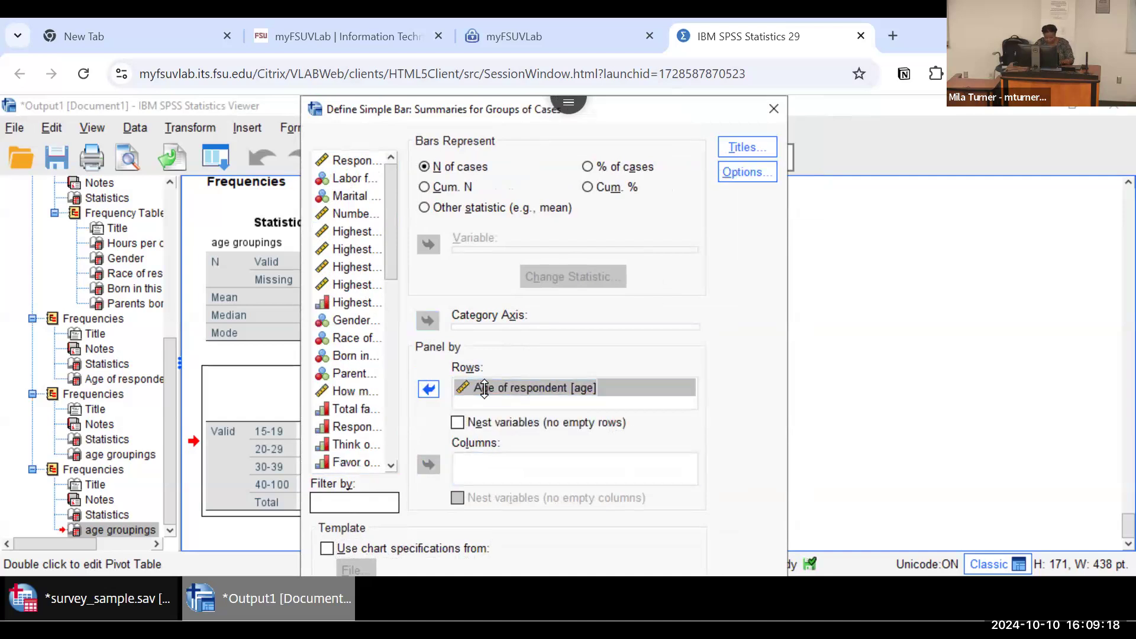
key("Escape")
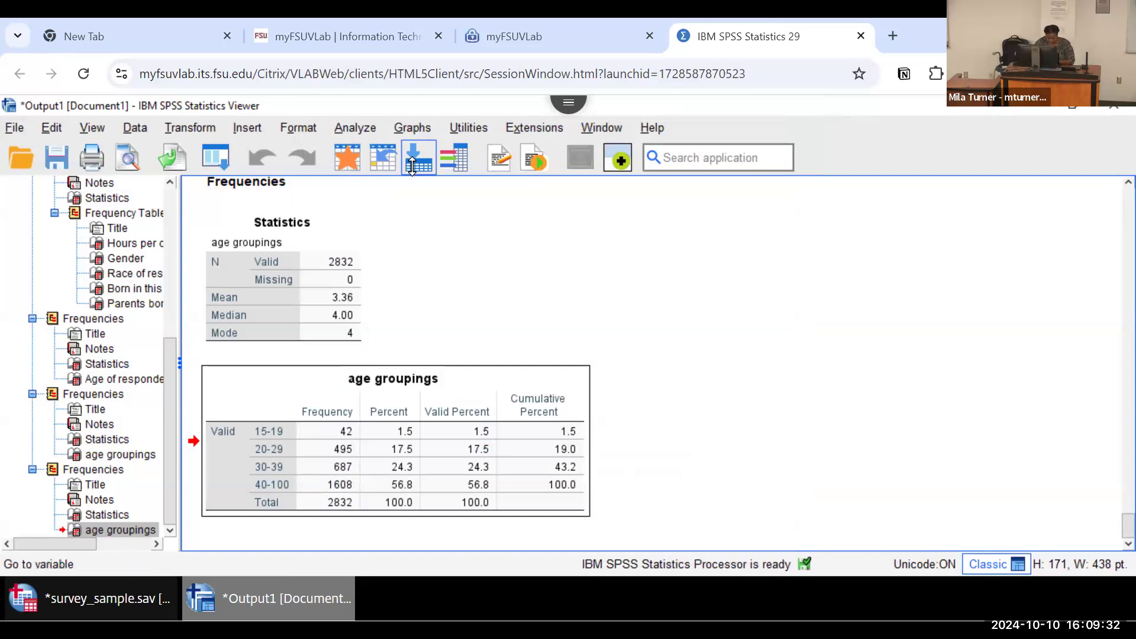
Step: Start defining a pie chart based on values of individual cases
left_click(412, 127)
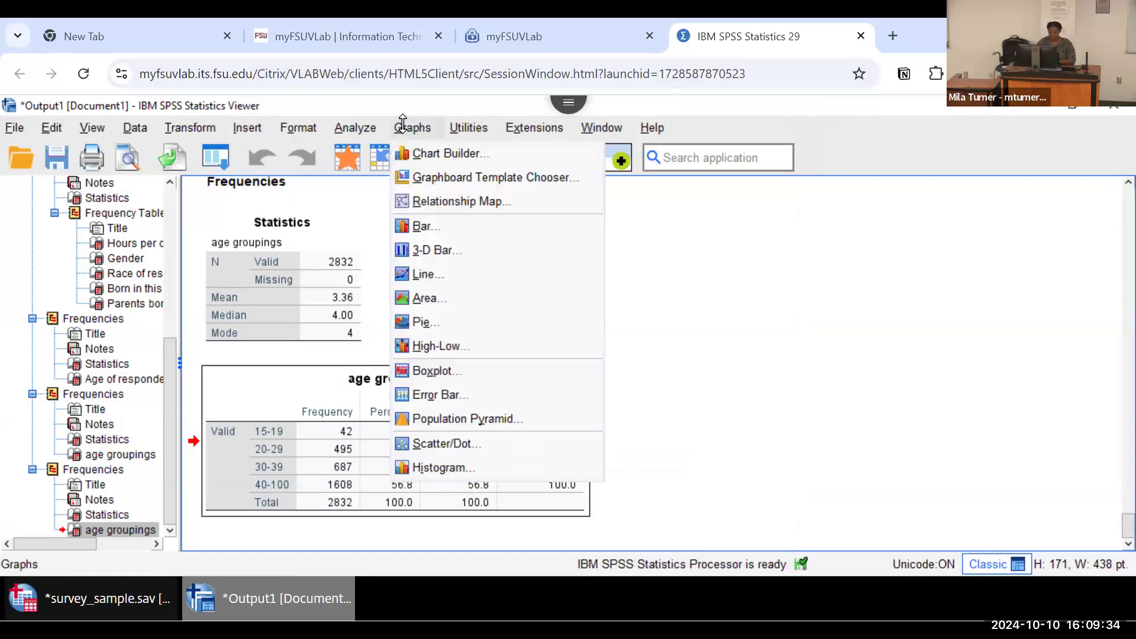
left_click(441, 320)
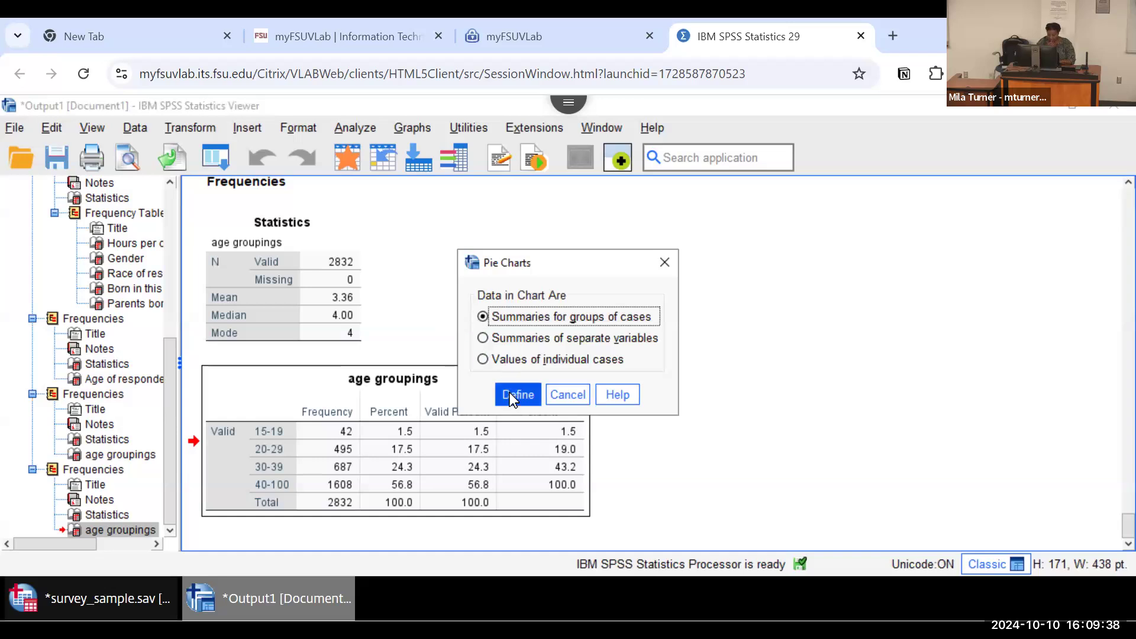
left_click(499, 364)
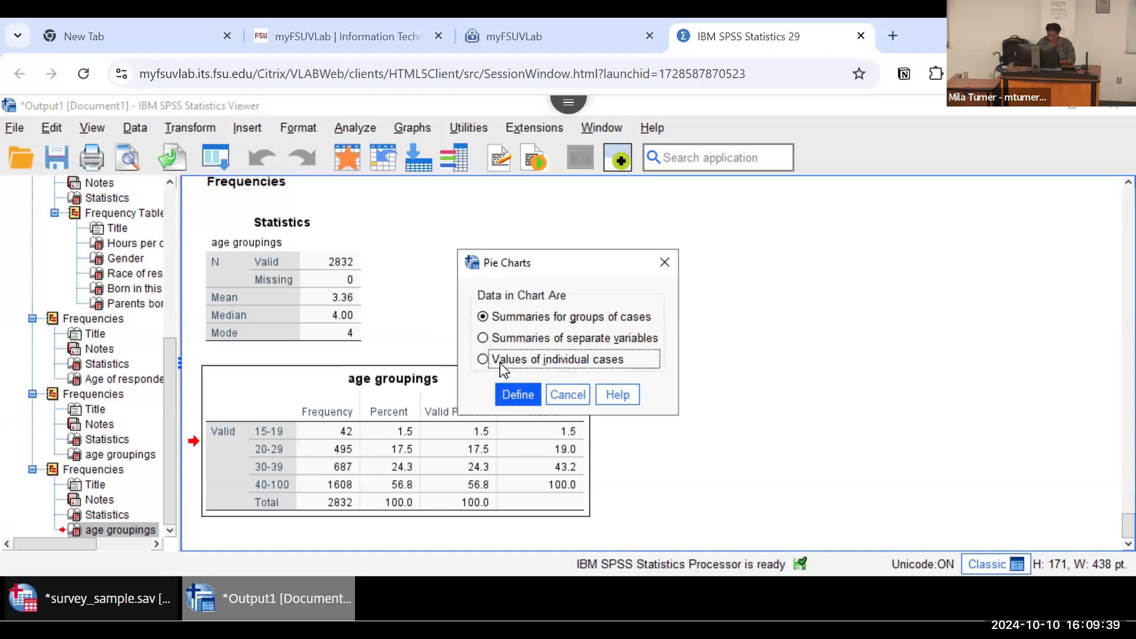
left_click(508, 393)
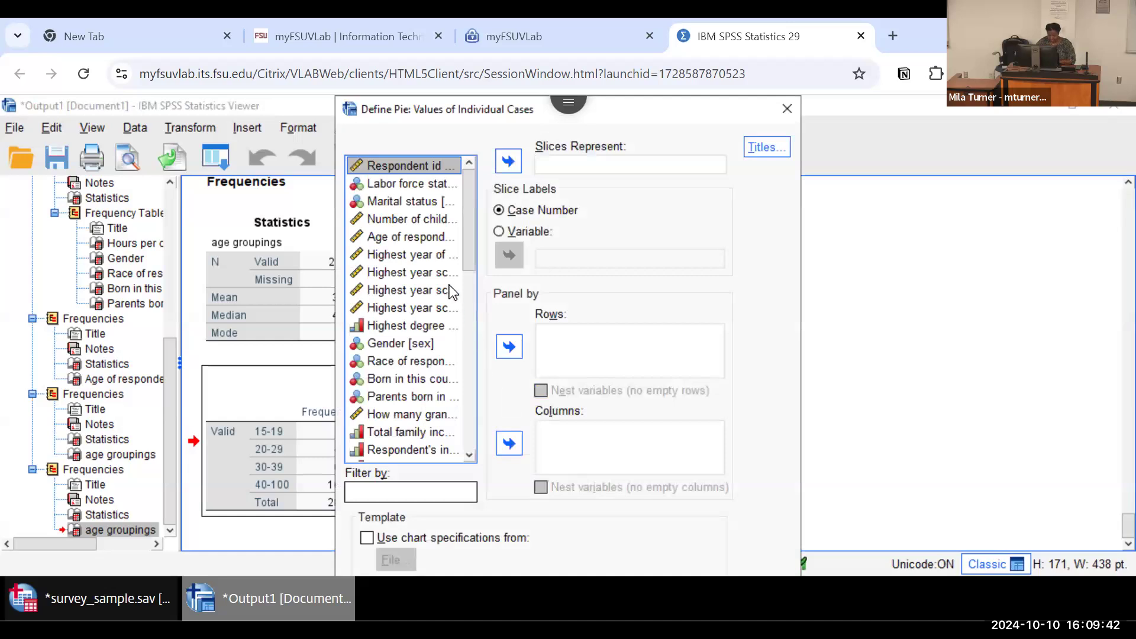
Step: Try to define the pie chart with age groupings as the slices and slice labels taken from a variable
left_click_drag(465, 201, 463, 441)
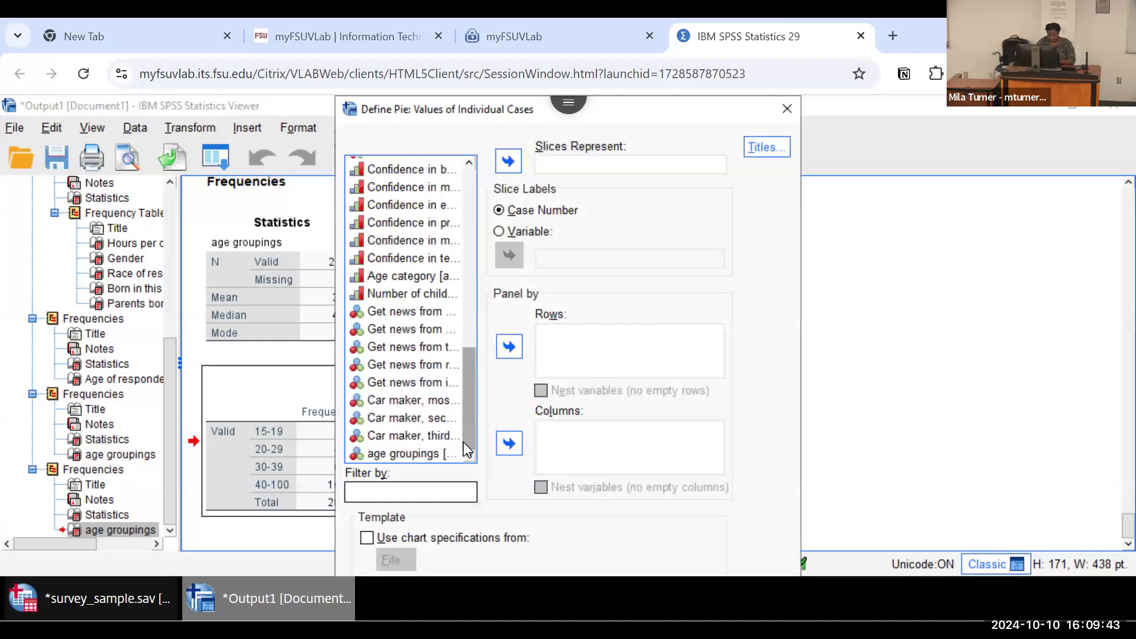
left_click(417, 451)
left_click(507, 161)
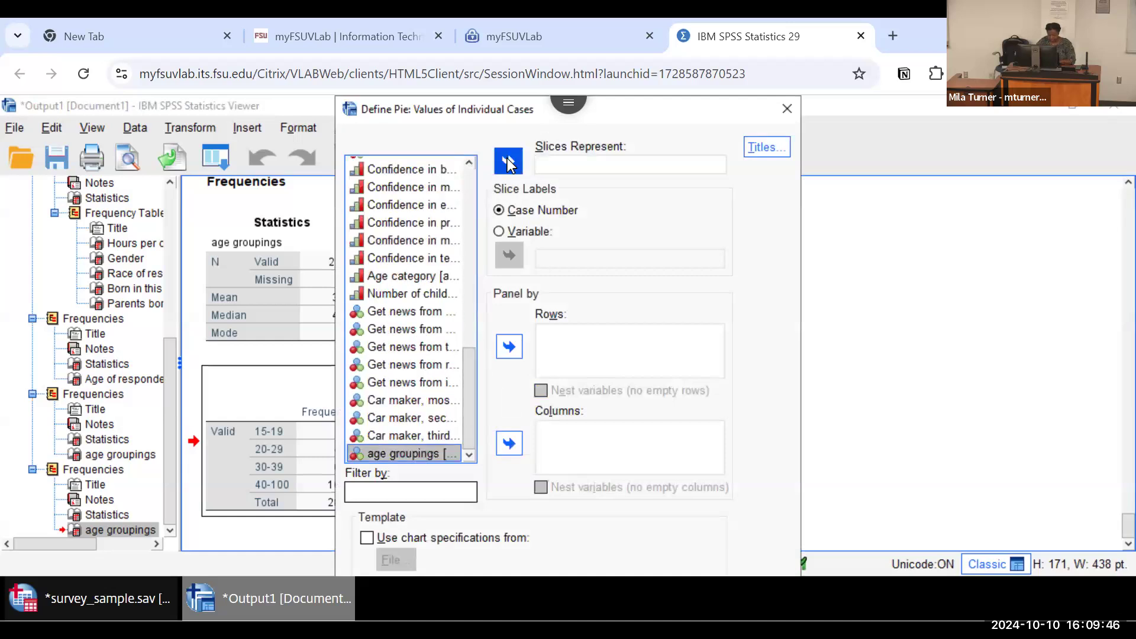
left_click(499, 231)
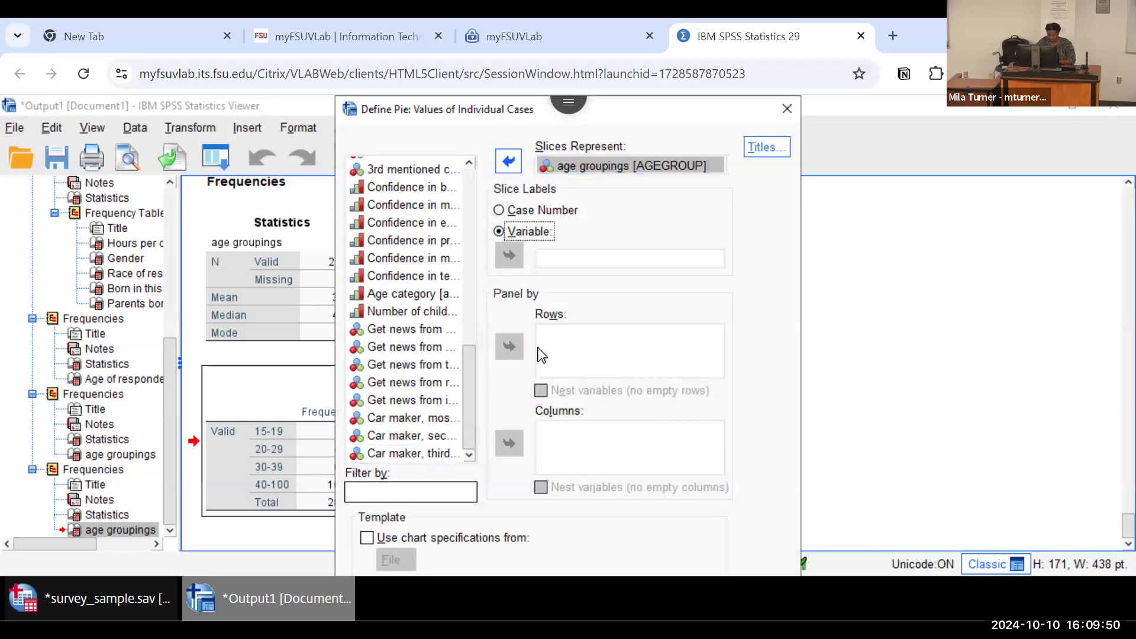
key("Tab")
key("Tab")
key("Tab")
key("Tab")
key("Return")
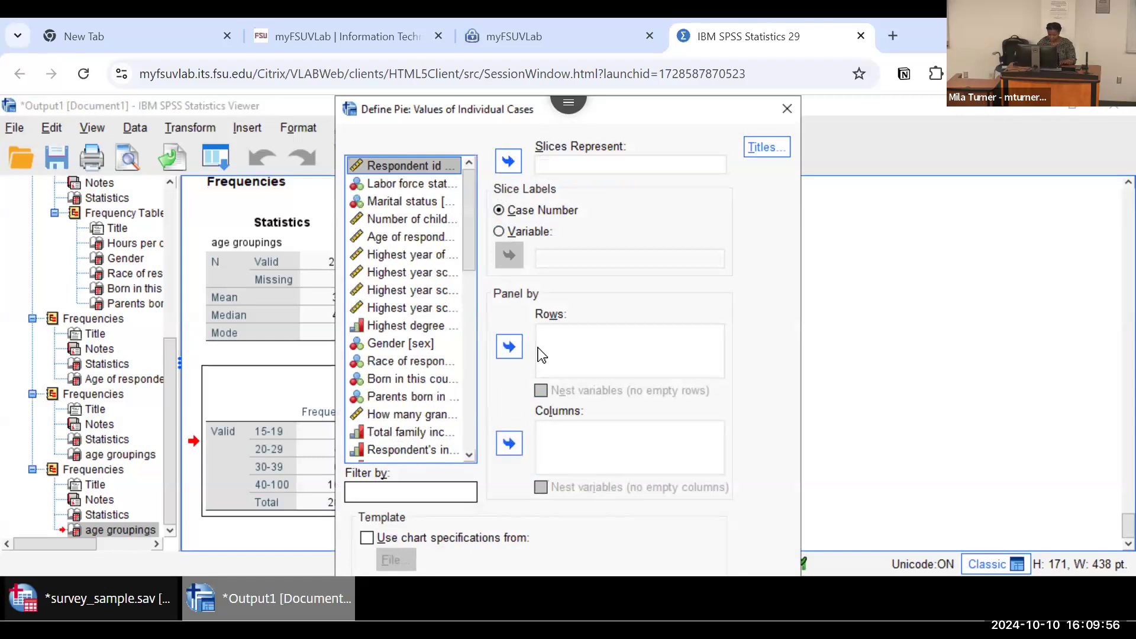
key("Tab")
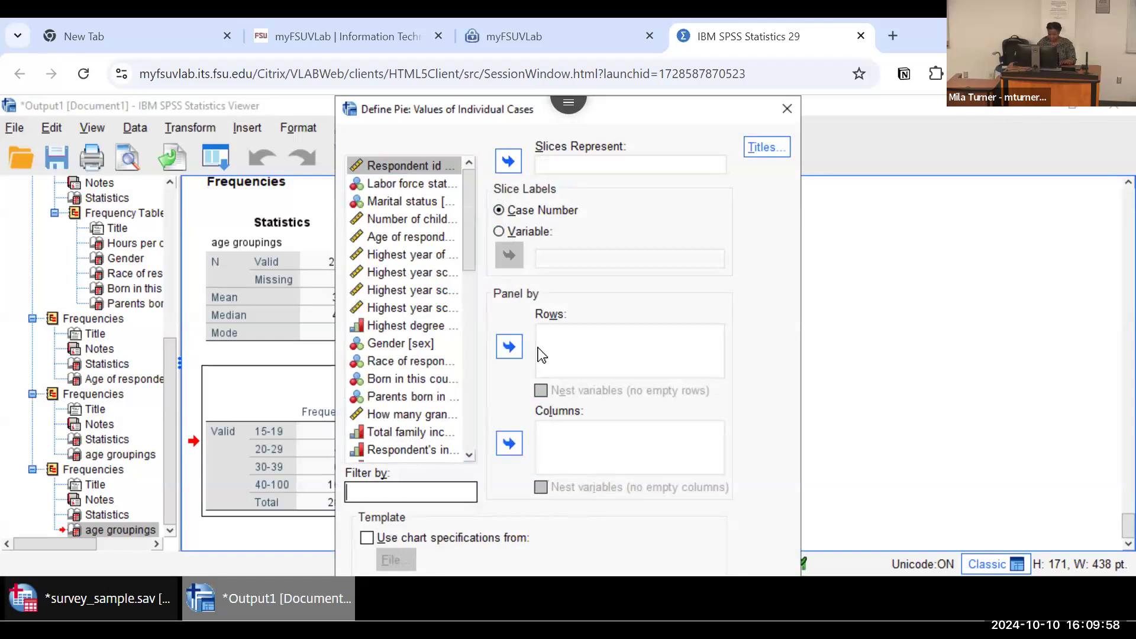
key("Tab")
key("Tab")
key("Tab")
key("Tab")
key("Tab")
key("Tab")
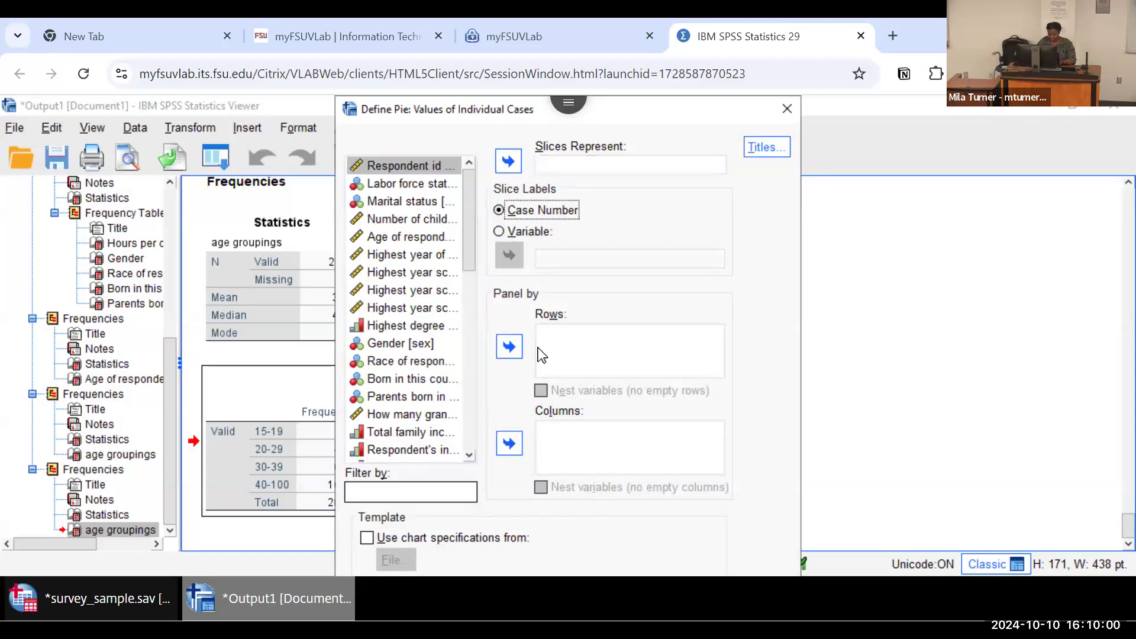
key("Tab")
key("Tab")
key("Tab")
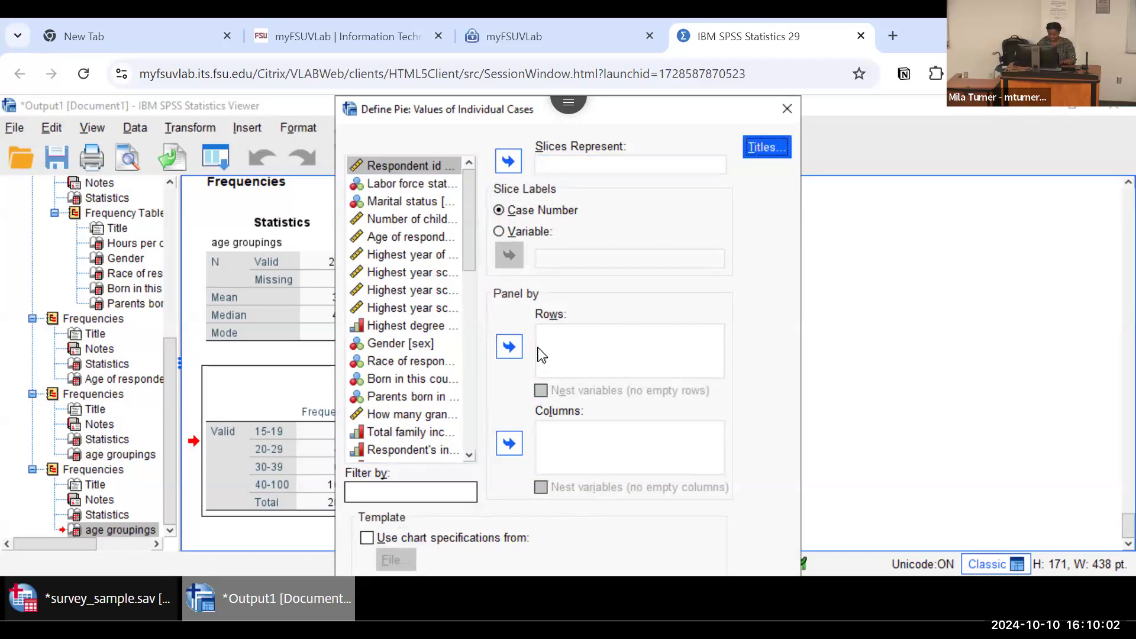
key("Tab")
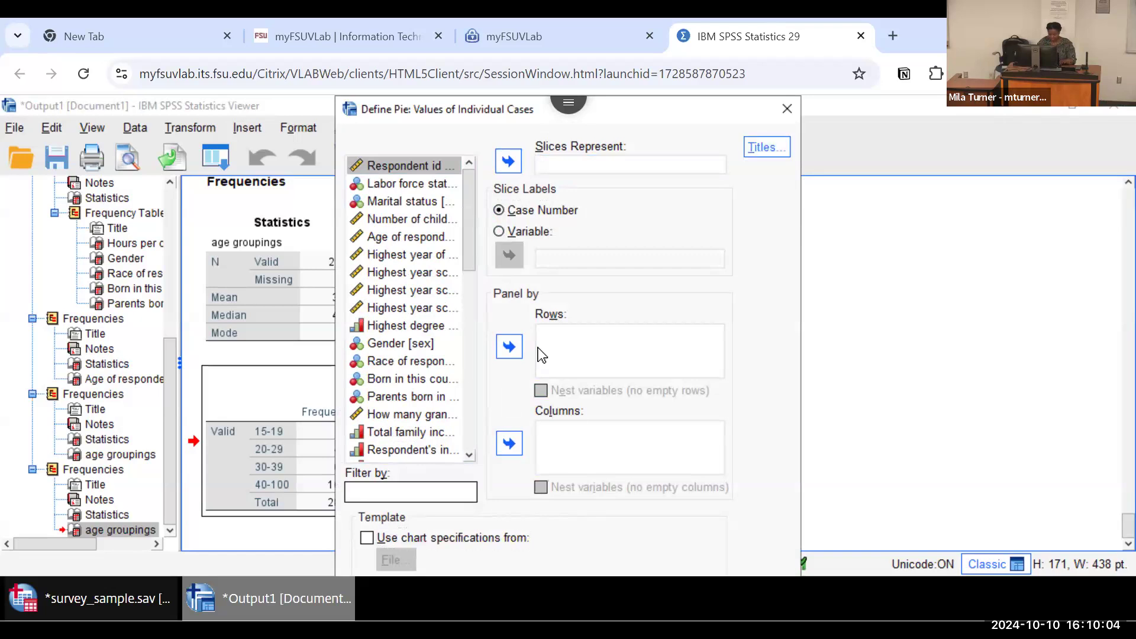
key("Escape")
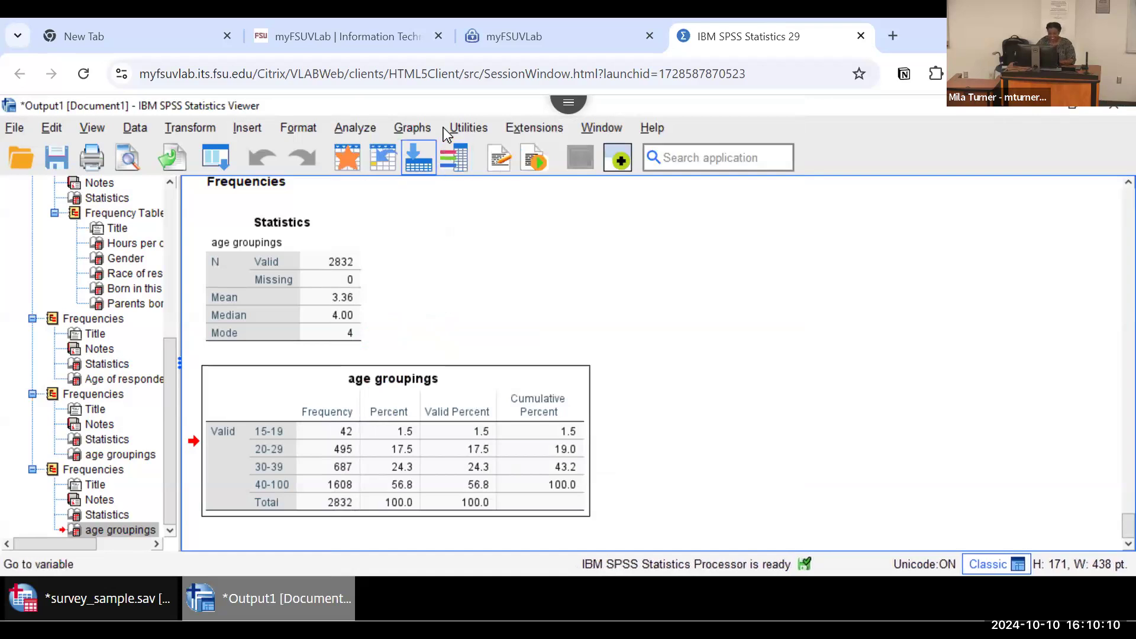
left_click(691, 267)
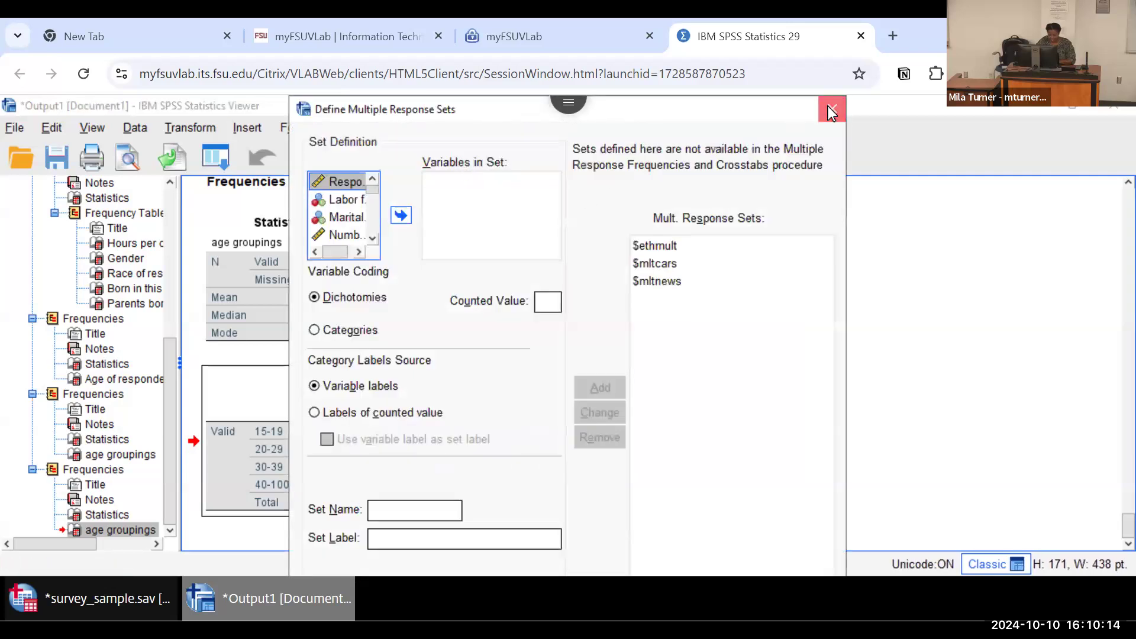
left_click(831, 110)
Step: Reopen the pie chart definition for values of individual cases
left_click(414, 130)
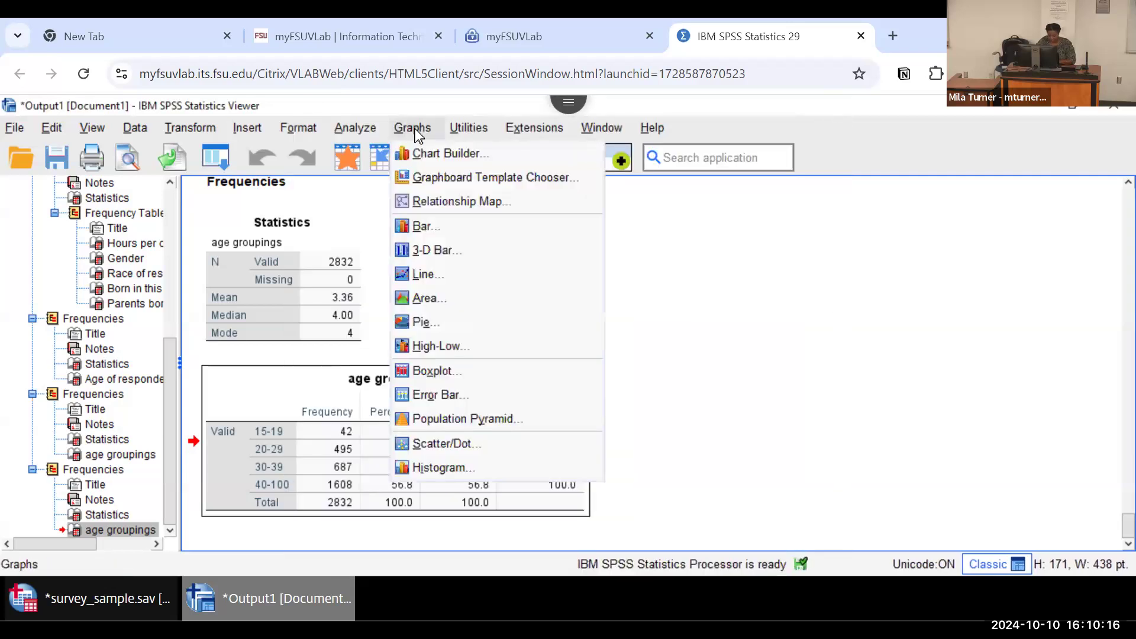
left_click(452, 325)
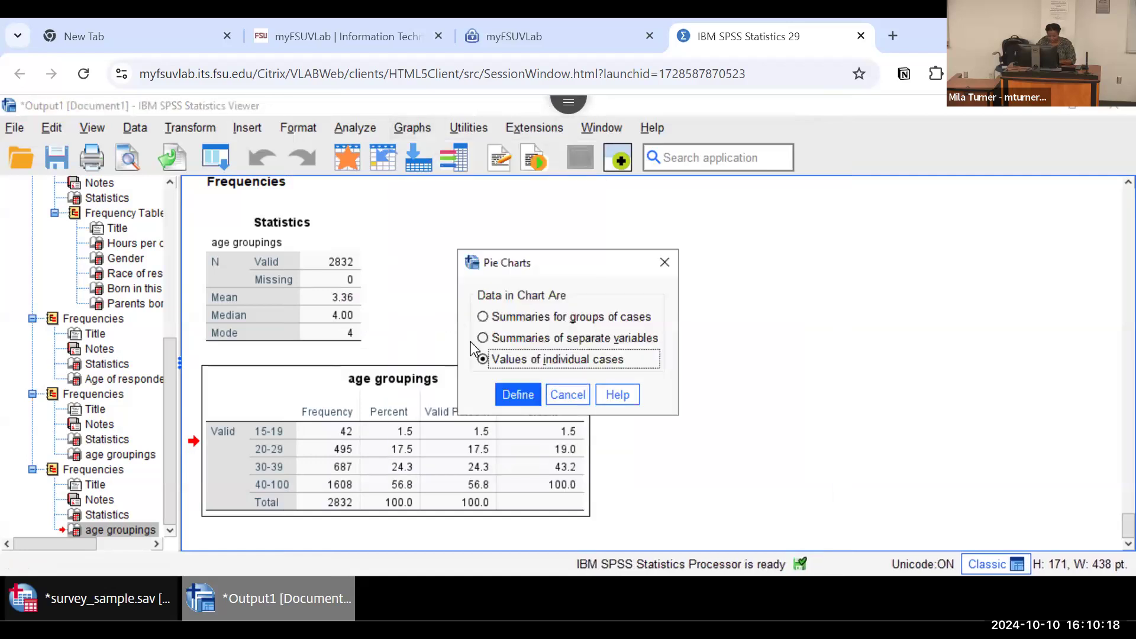
left_click(514, 394)
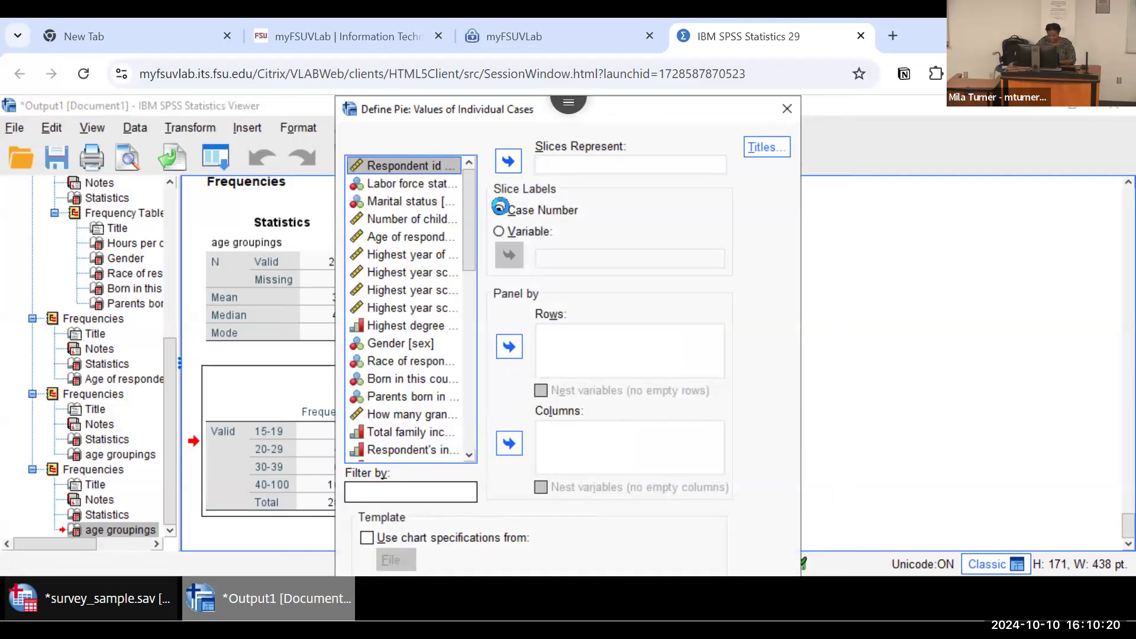
Step: Try again to make AGEGROUP the slice variable and switch the slice labels from case number to variable
left_click_drag(468, 248, 470, 439)
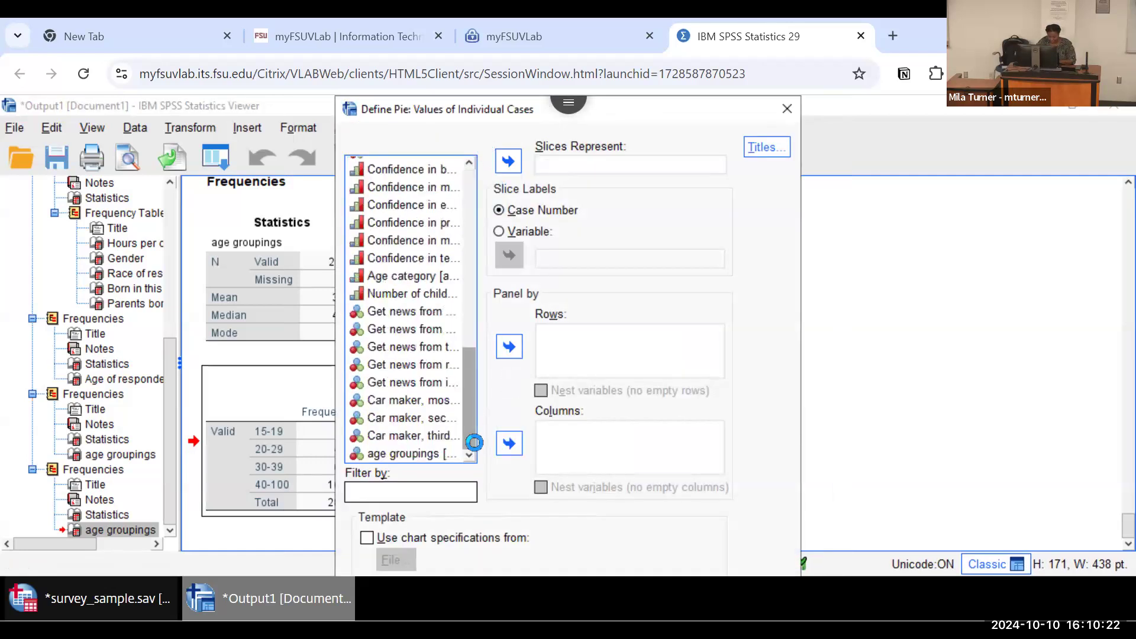
left_click(408, 454)
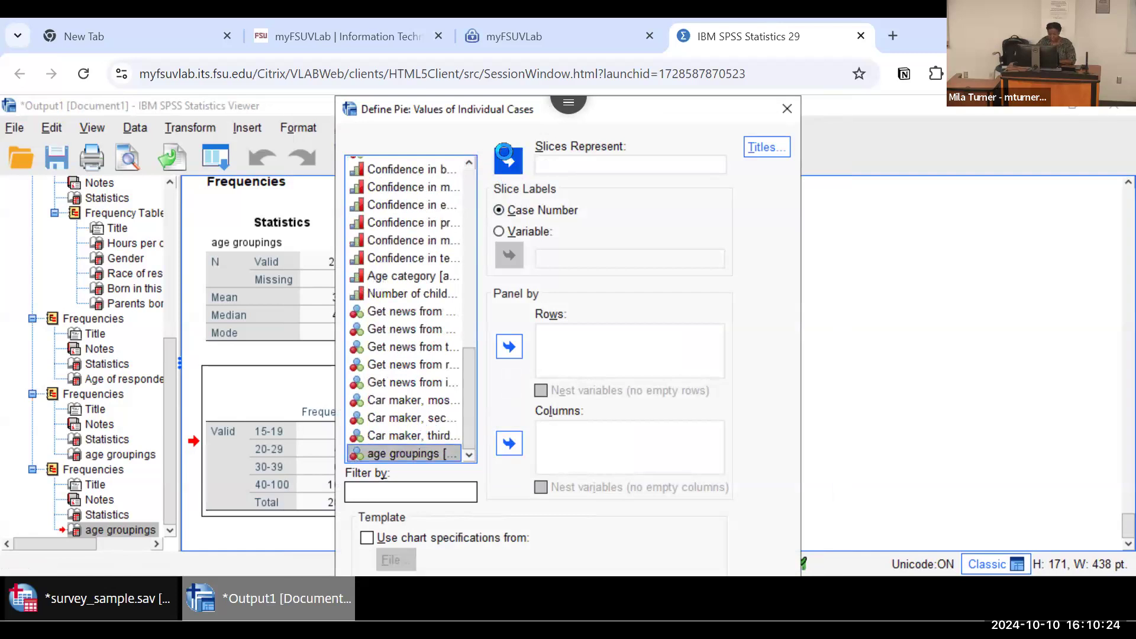
left_click(505, 157)
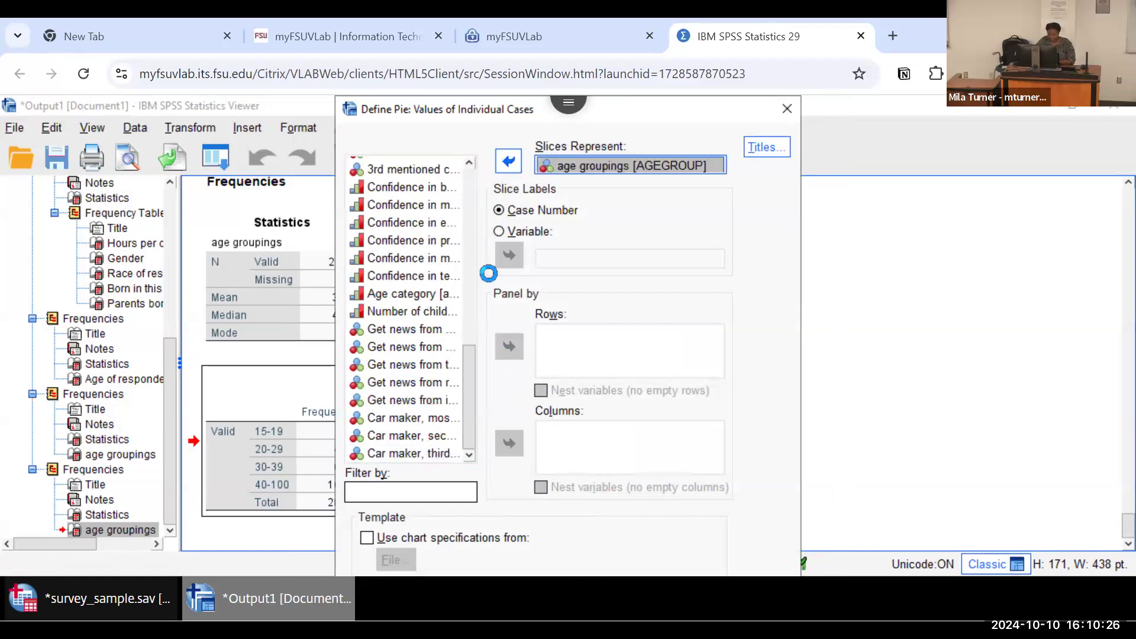
left_click(498, 231)
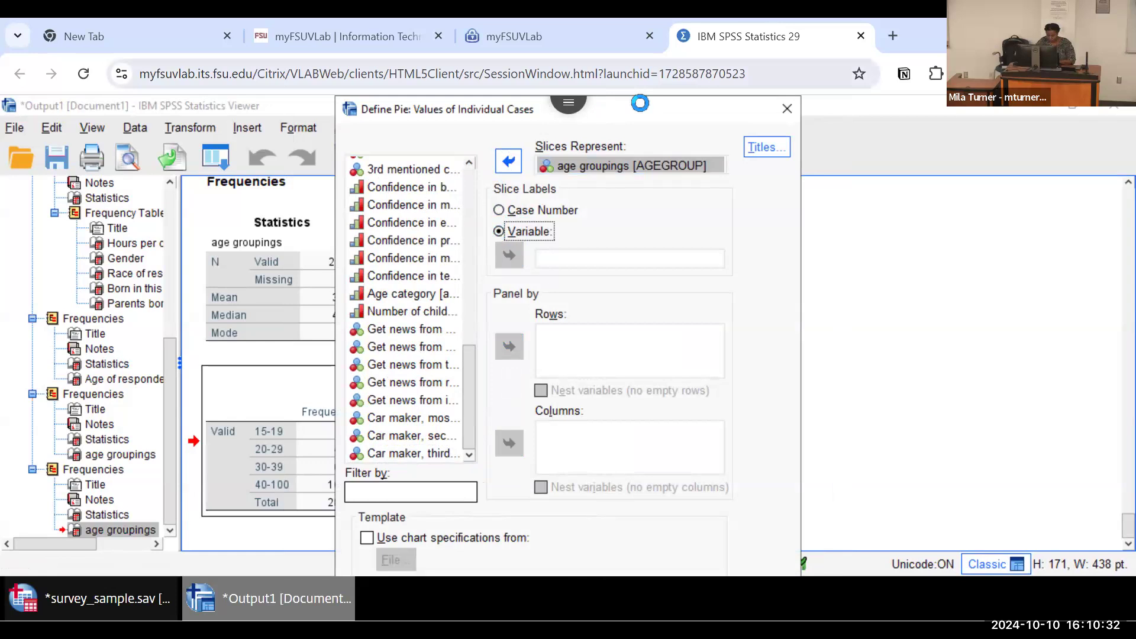
left_click_drag(676, 107, 636, 105)
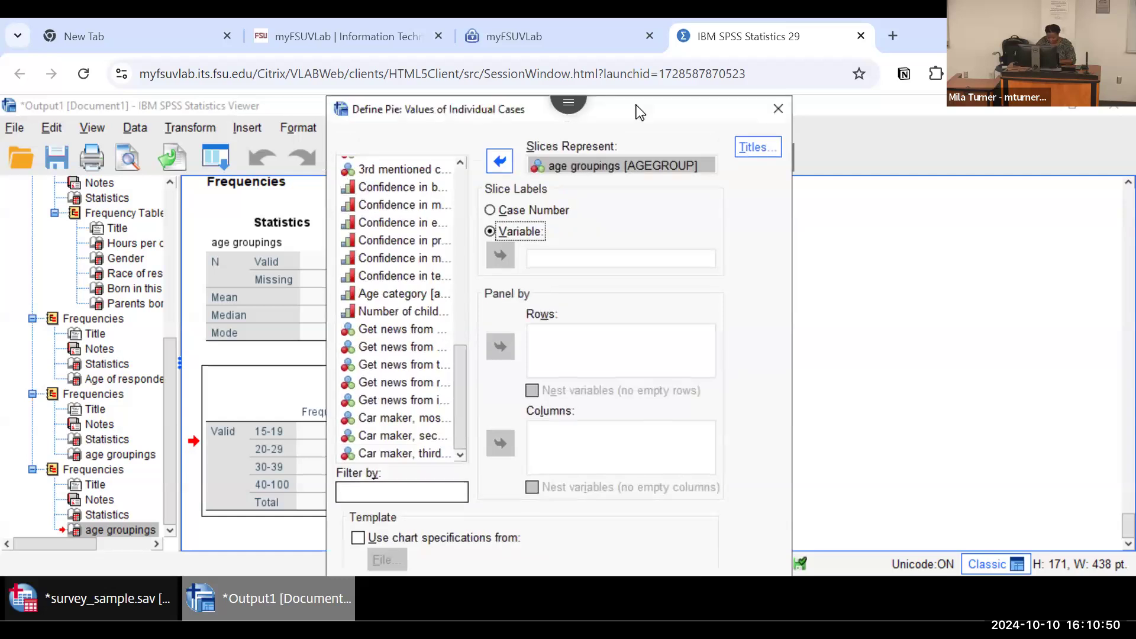
key("Tab")
key("Tab")
key("Tab")
key("Tab")
key("Tab")
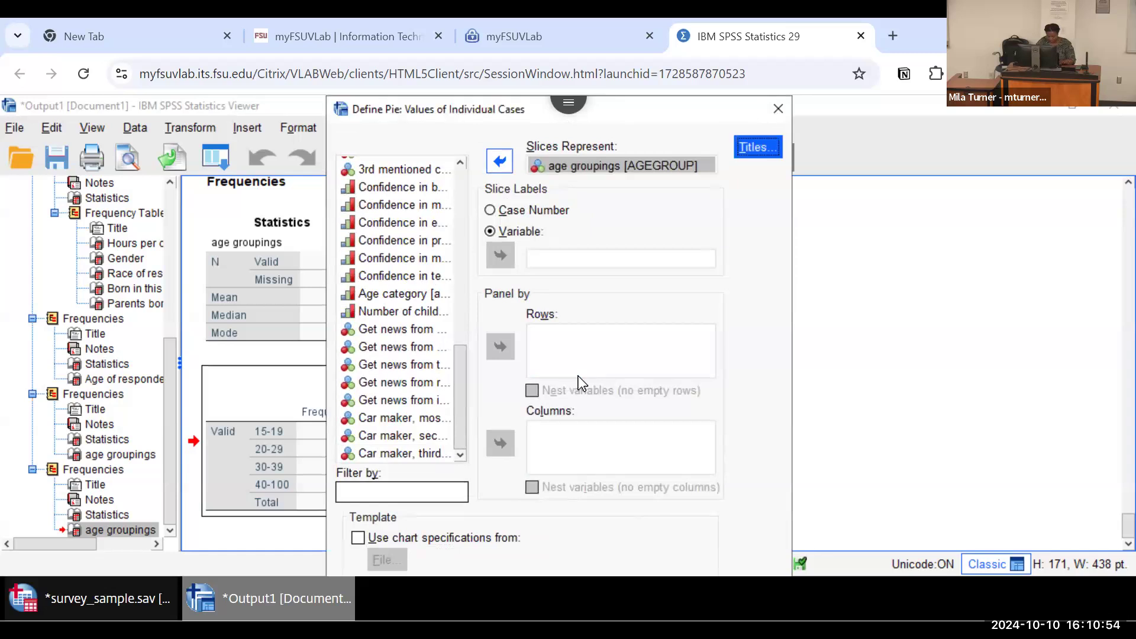
key("Tab")
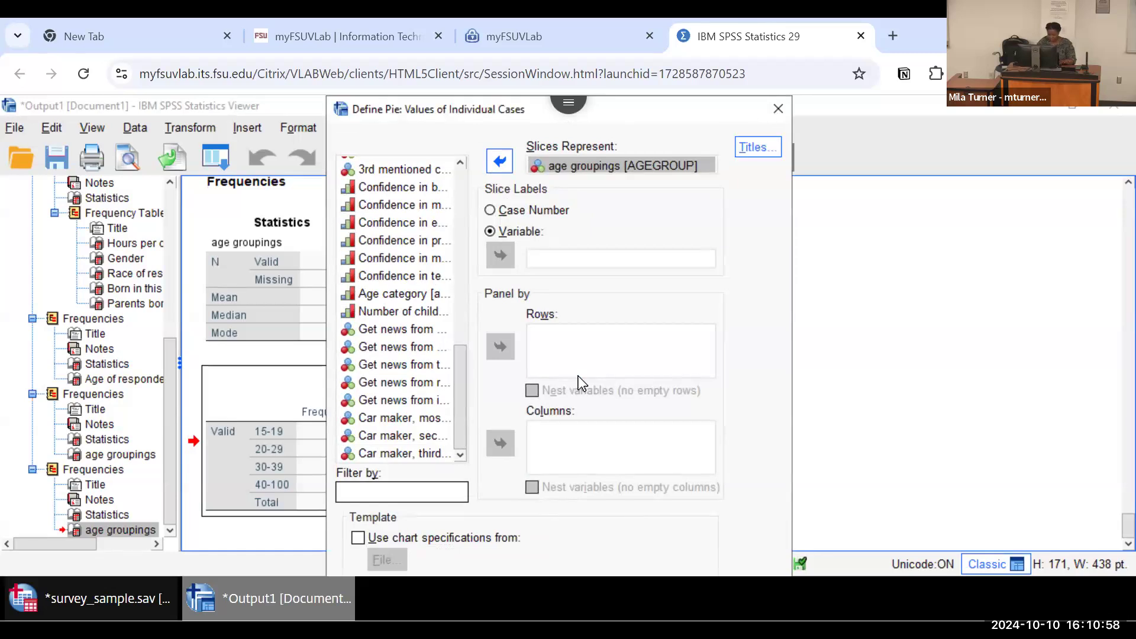
key("Tab")
key("Tab")
key("Tab")
key("Tab")
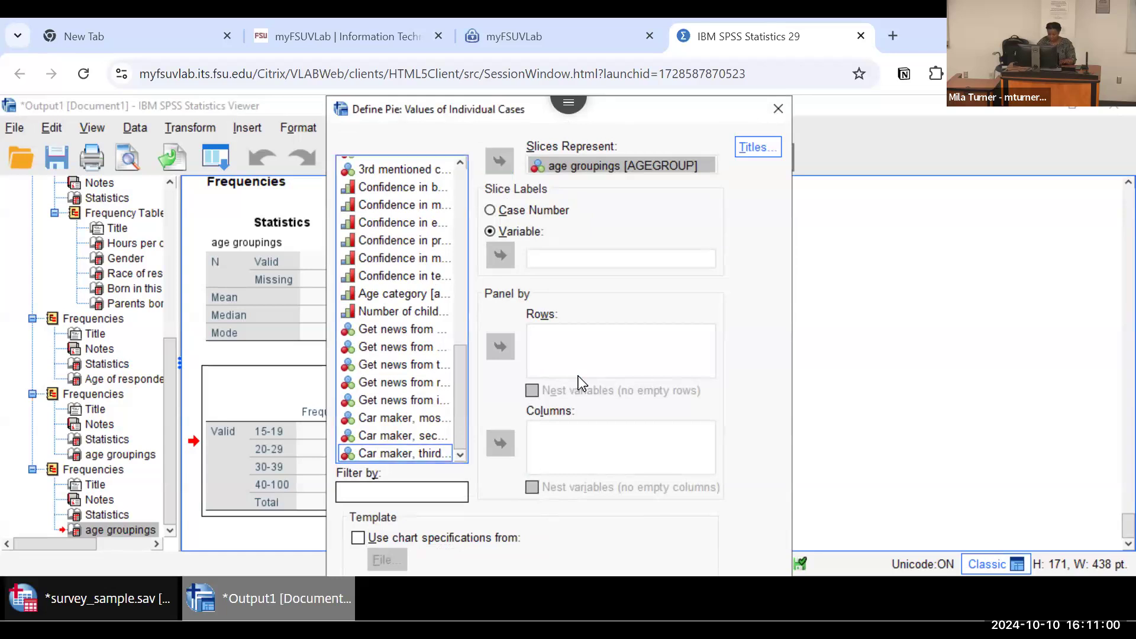
key("Tab")
key("Tab")
key("Tab")
key("Tab")
key("Tab")
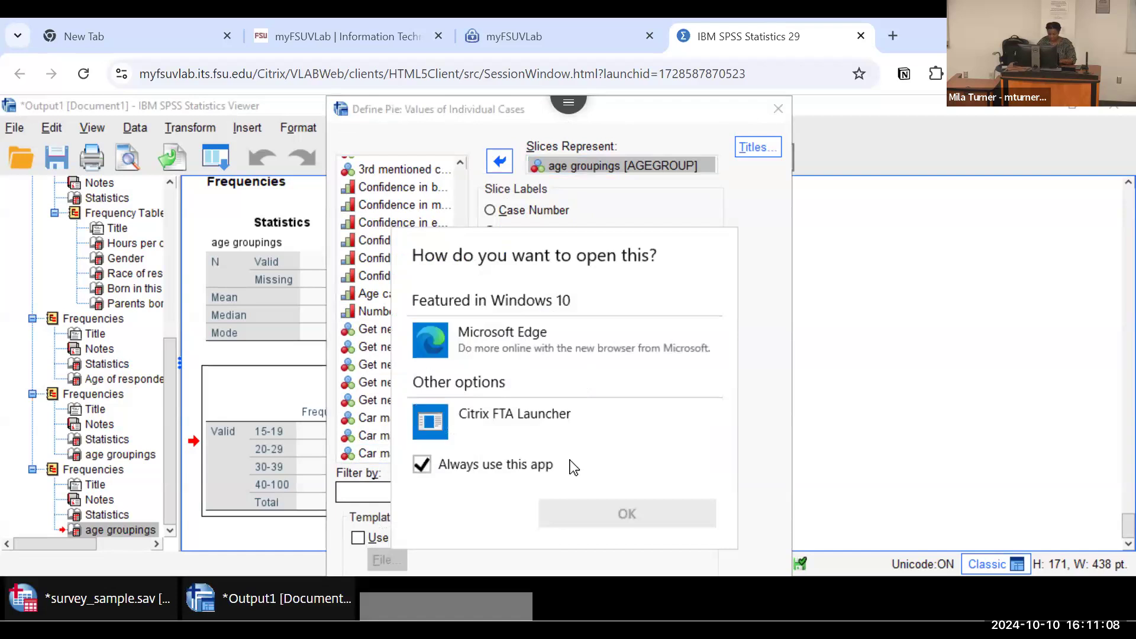
left_click(754, 297)
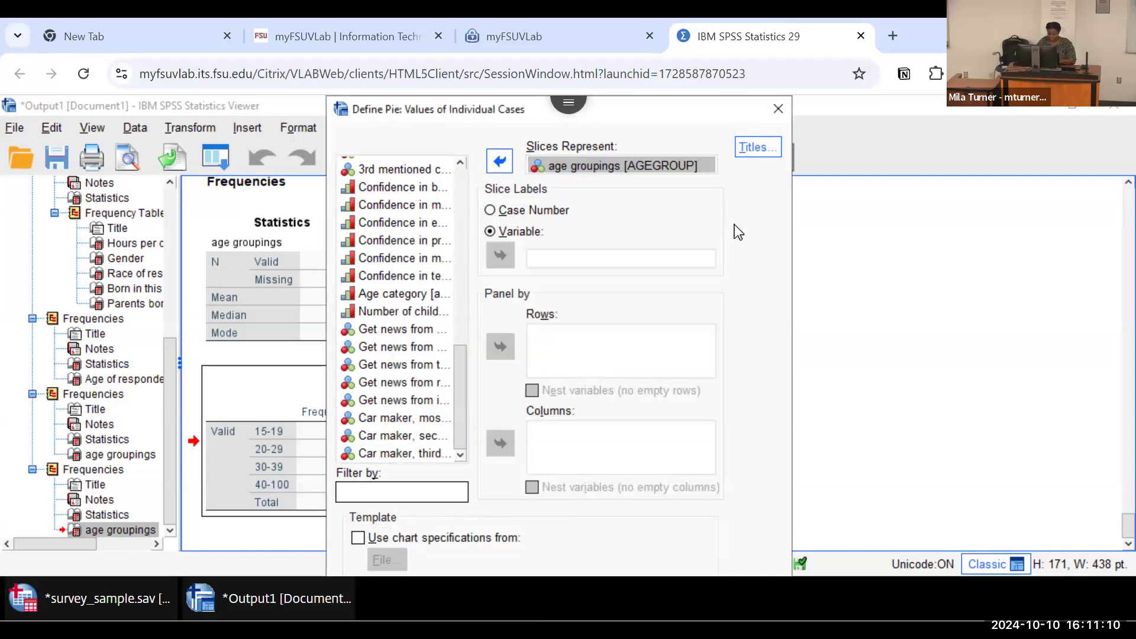
Step: Reset the pie chart definition to its default settings
key("Tab")
key("Tab")
key("Tab")
key("Tab")
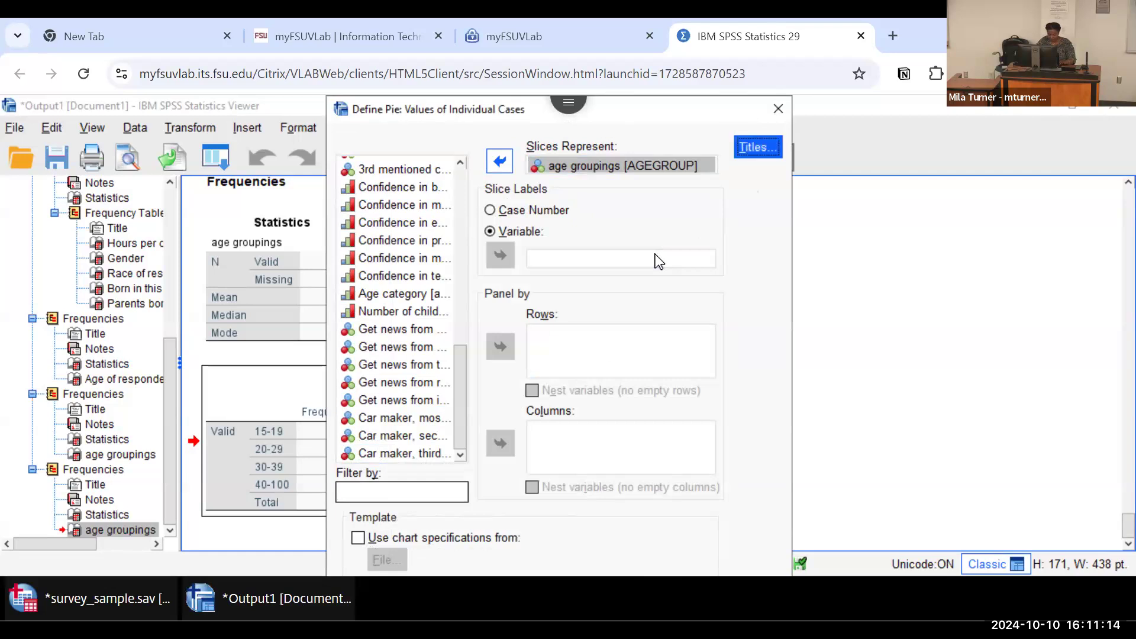
key("Tab")
key("Return")
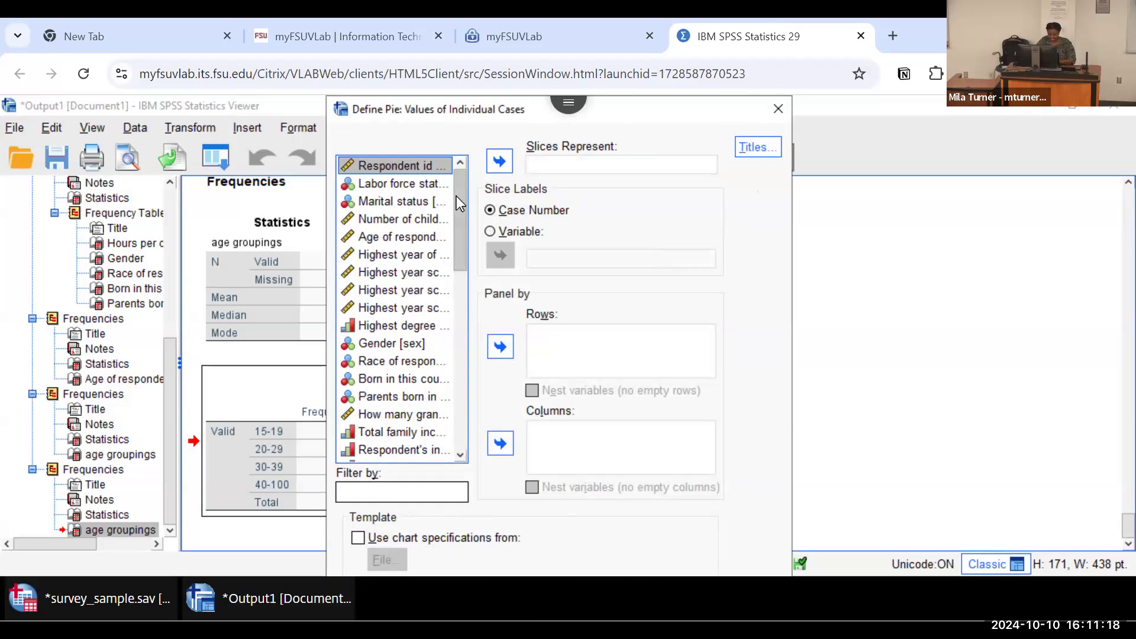
Step: Set age groupings as the pie slices with case number labels, then paste the chart command as syntax and run it
left_click_drag(457, 197, 442, 421)
left_click(402, 453)
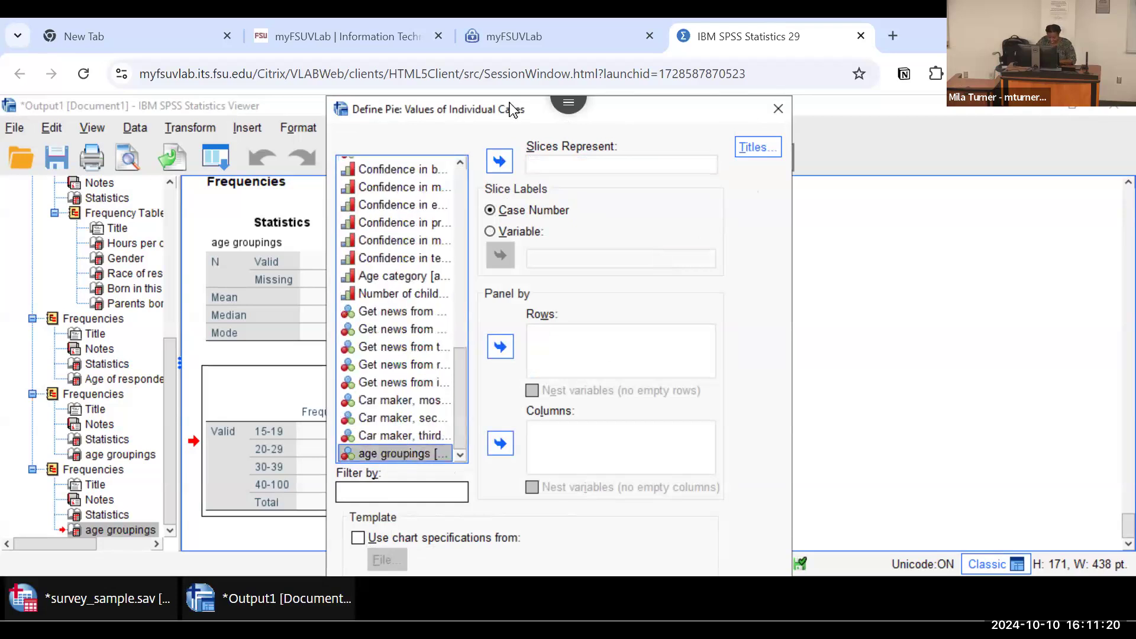
left_click(498, 165)
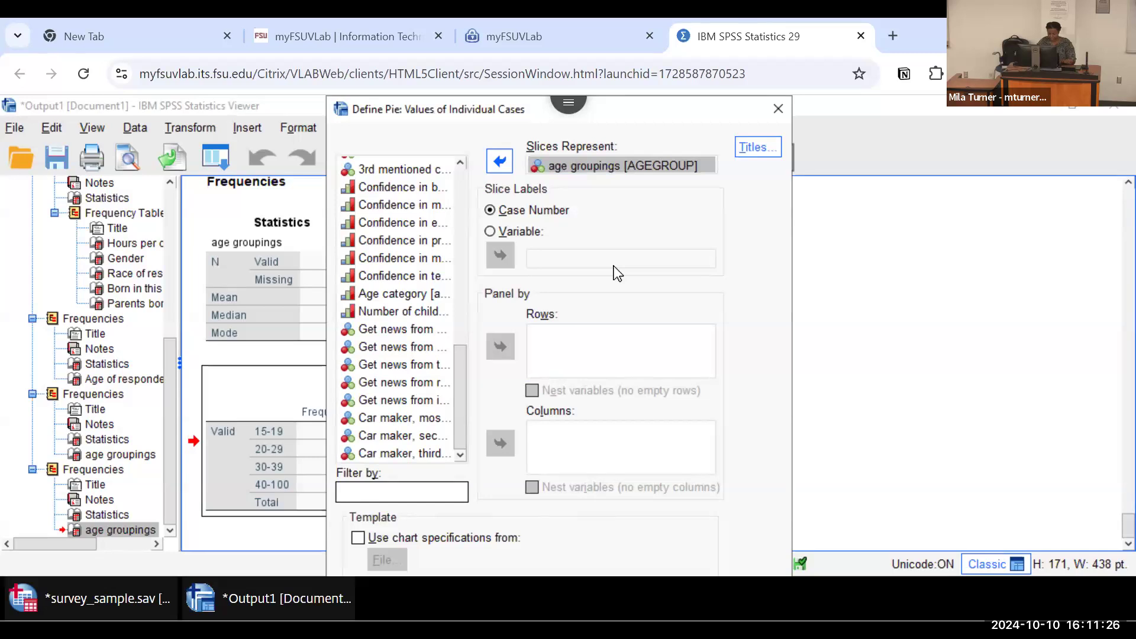
key("Return")
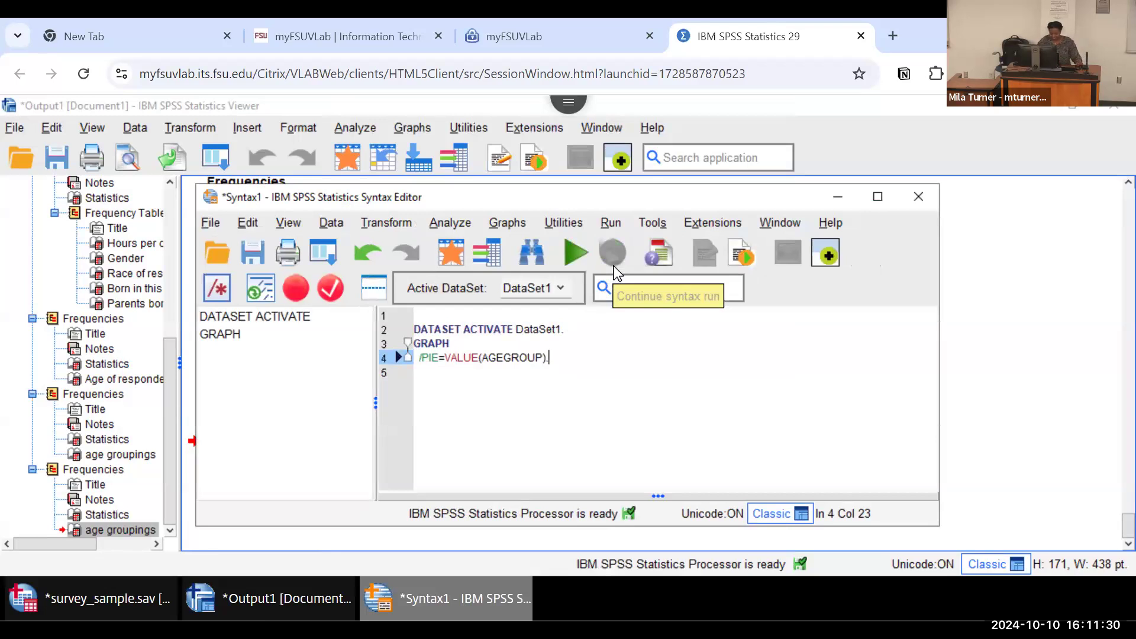
left_click(574, 248)
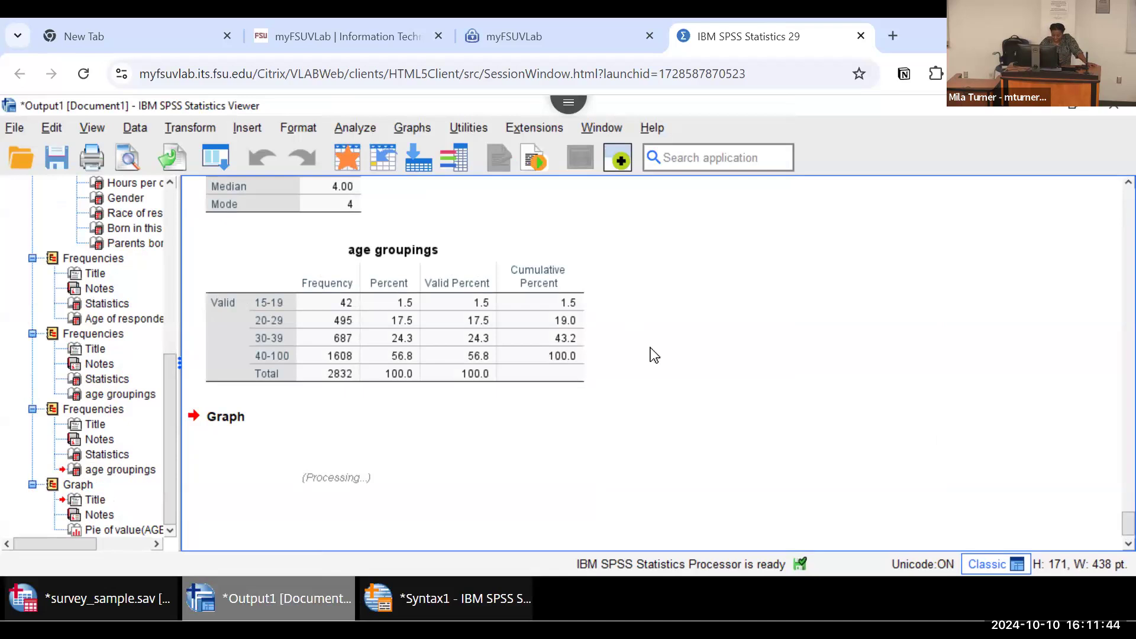
Step: Review the pasted AGEGROUP pie chart syntax in the Syntax Editor and return to the output
left_click(414, 599)
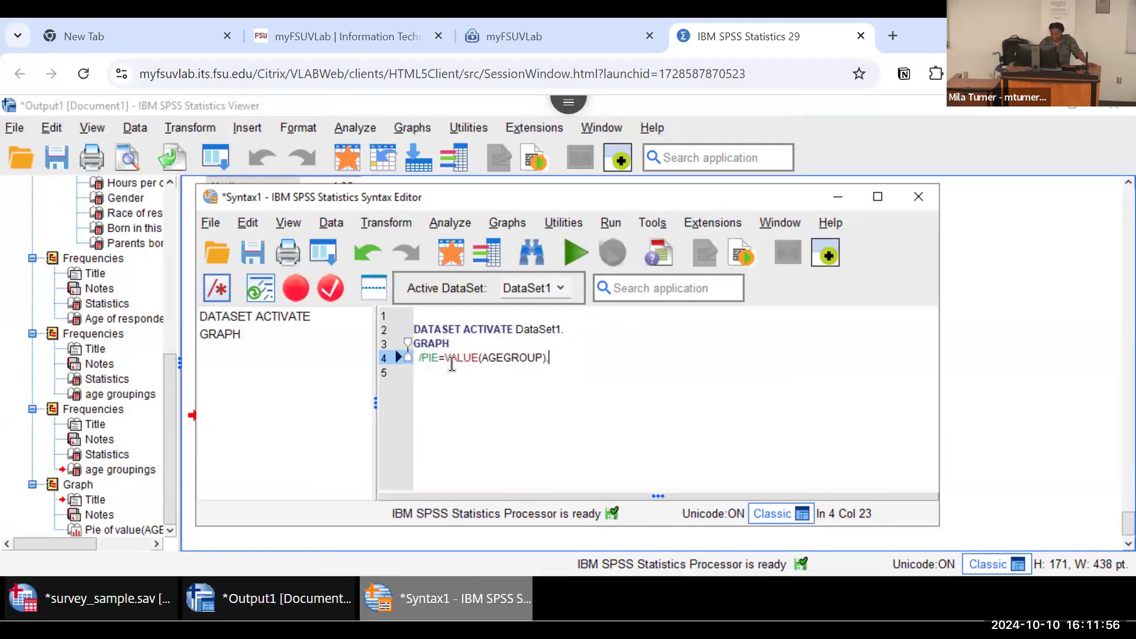
left_click(828, 193)
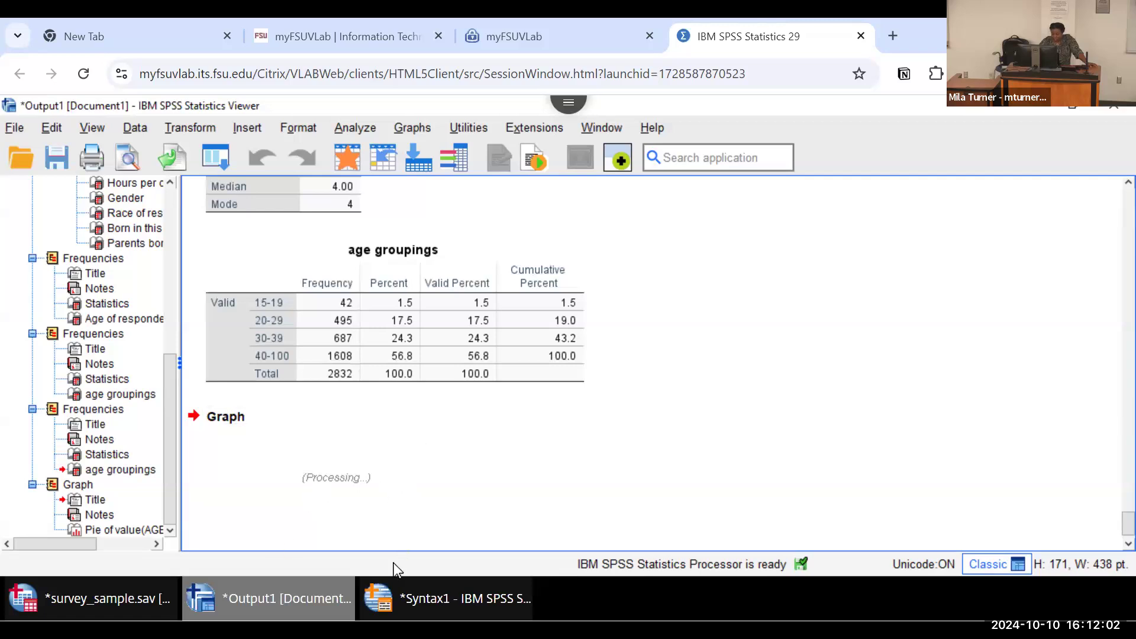
left_click(423, 598)
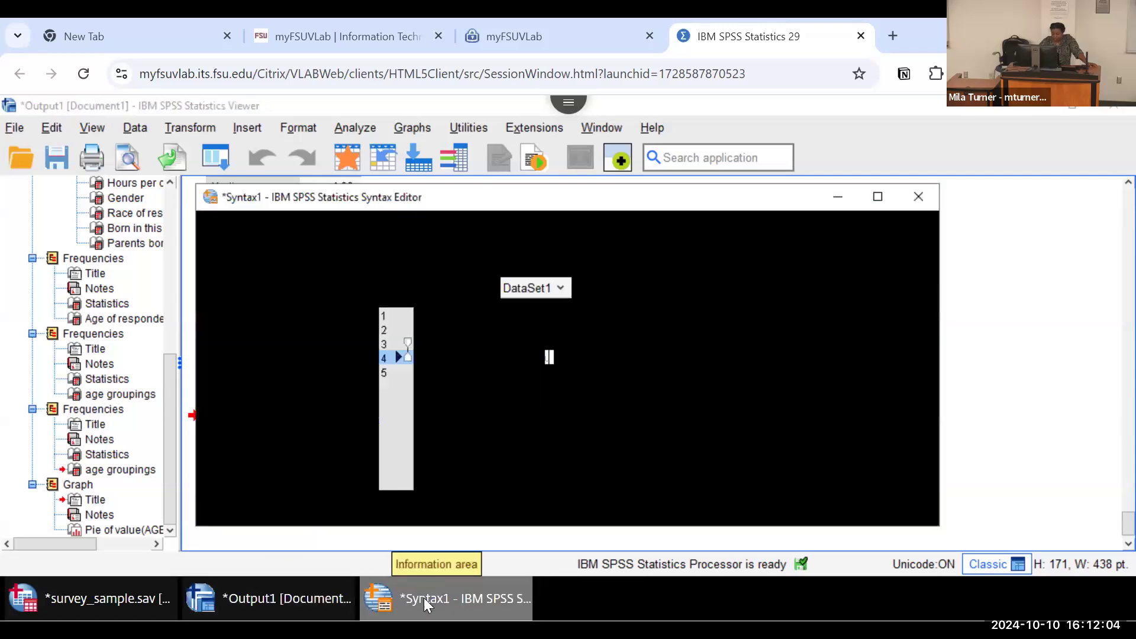
left_click(879, 198)
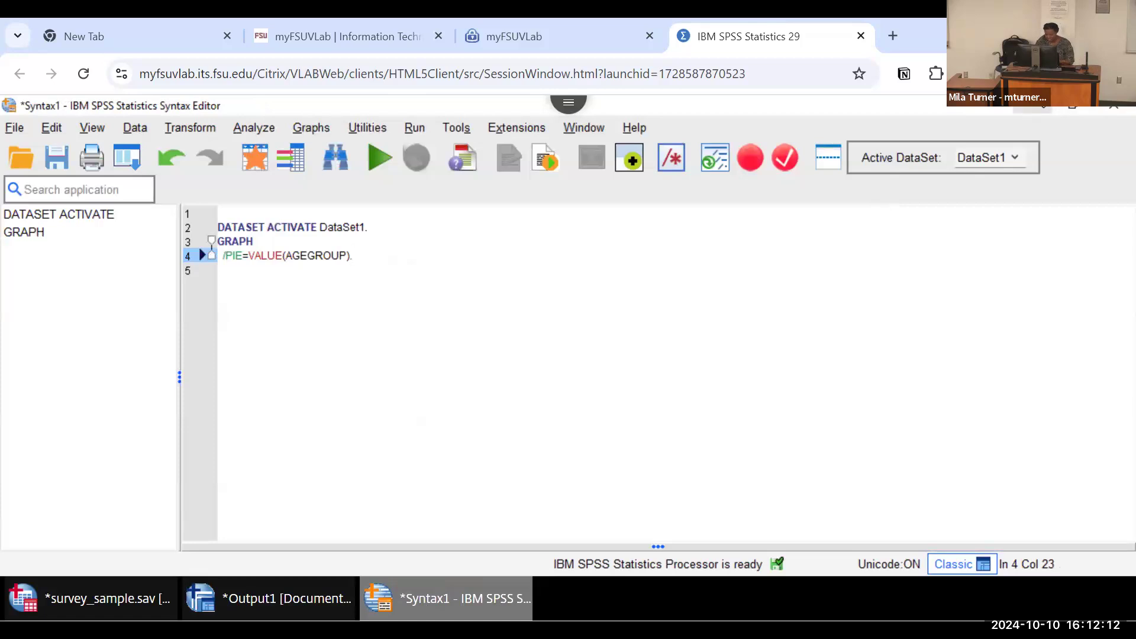
left_click(1041, 108)
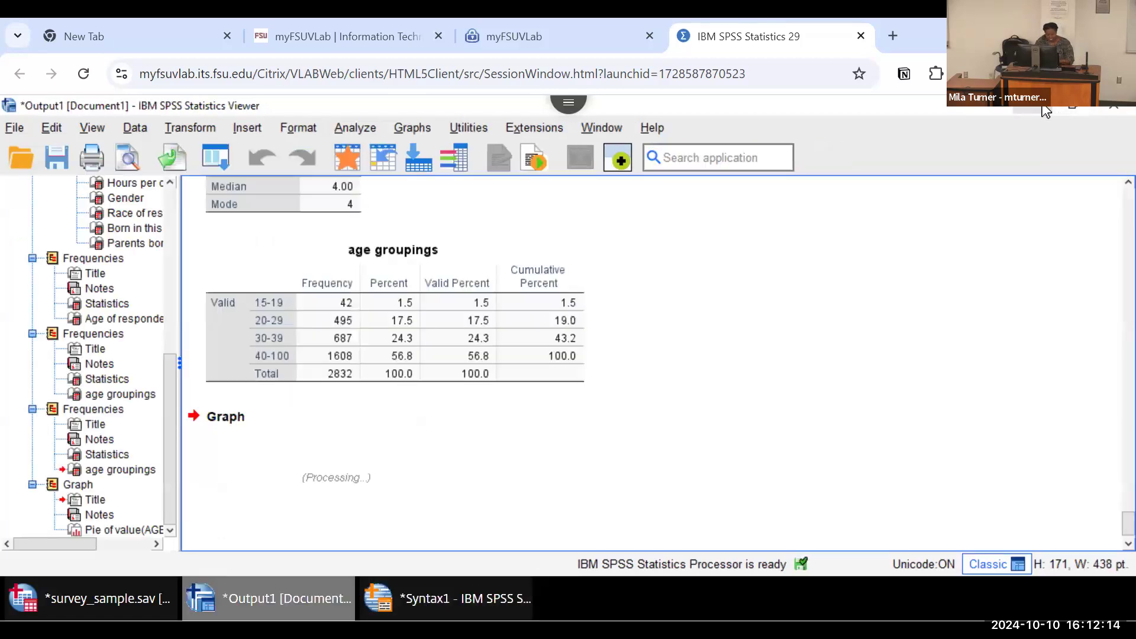
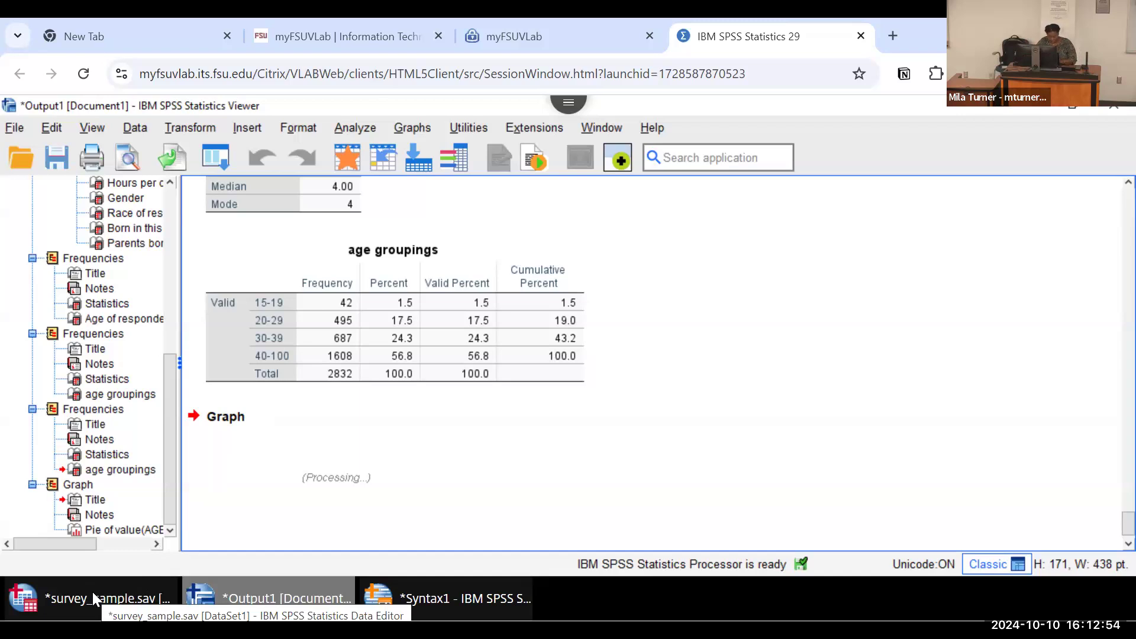
Step: Return to the survey sample data and save a copy on the Desktop as "survey_sample with age groups.sav"
left_click(92, 592)
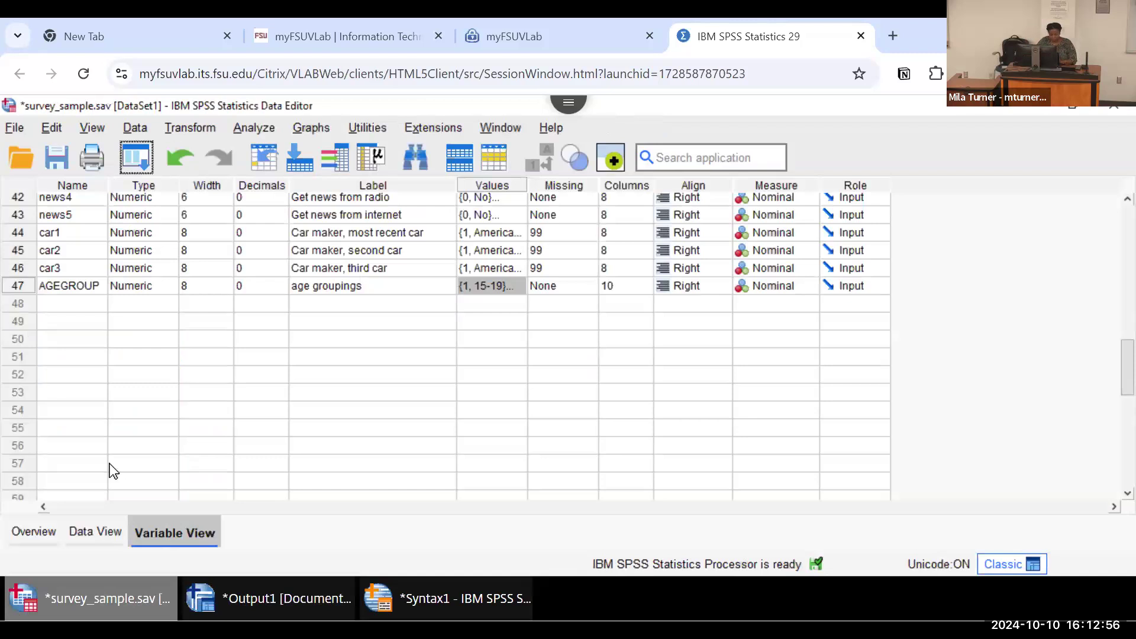
scroll(105, 306, "up", 5)
scroll(105, 307, "up", 1)
scroll(105, 306, "down", 8)
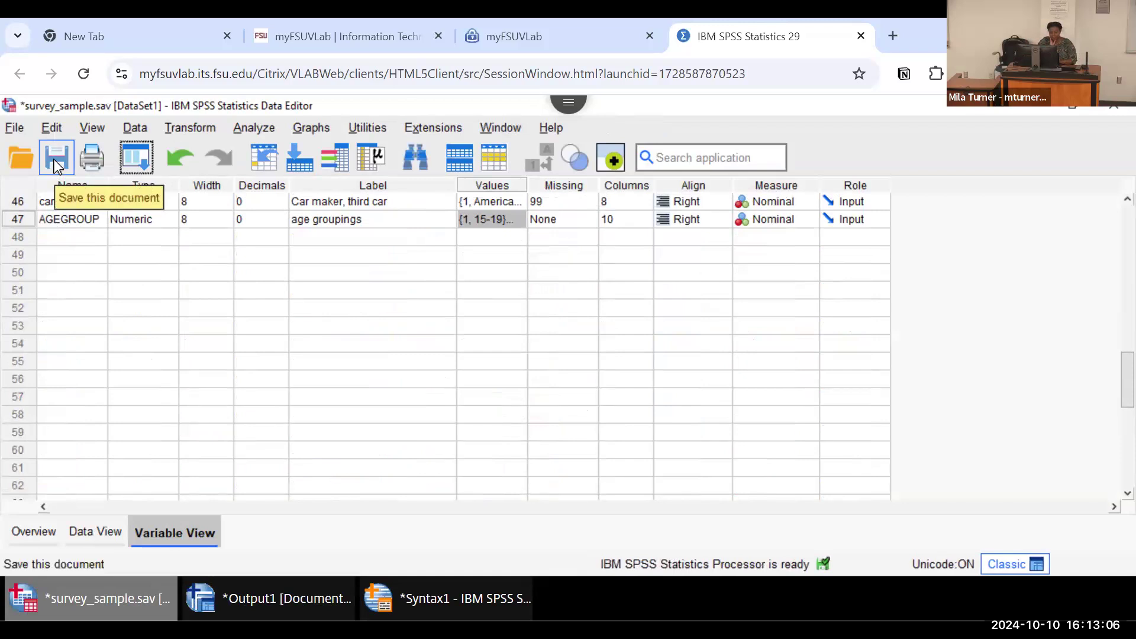
left_click(14, 127)
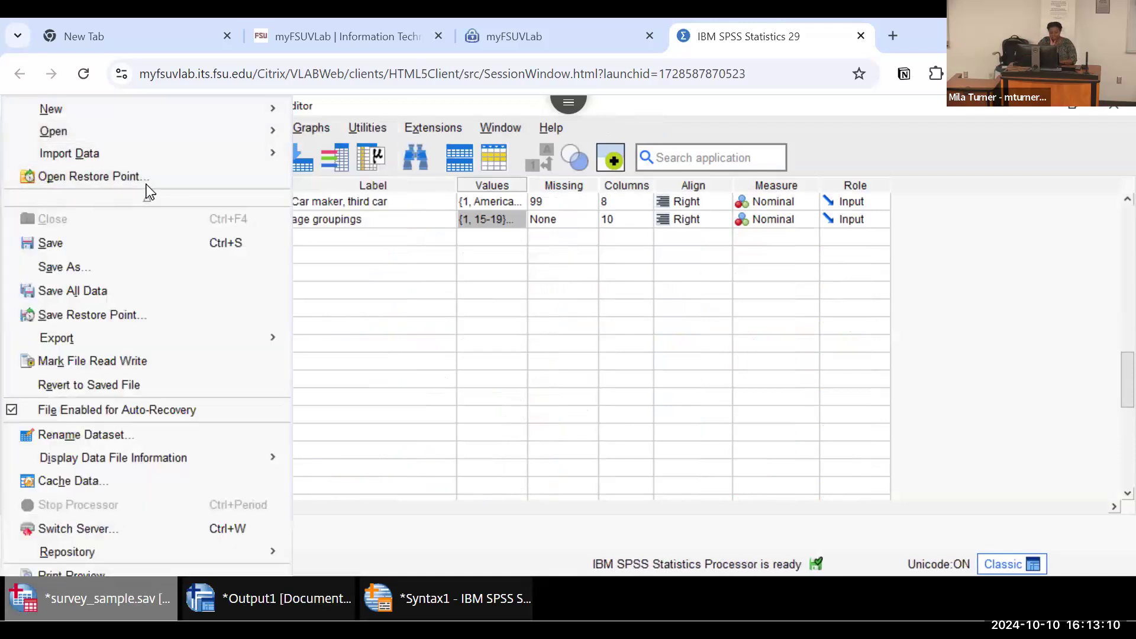
left_click(64, 267)
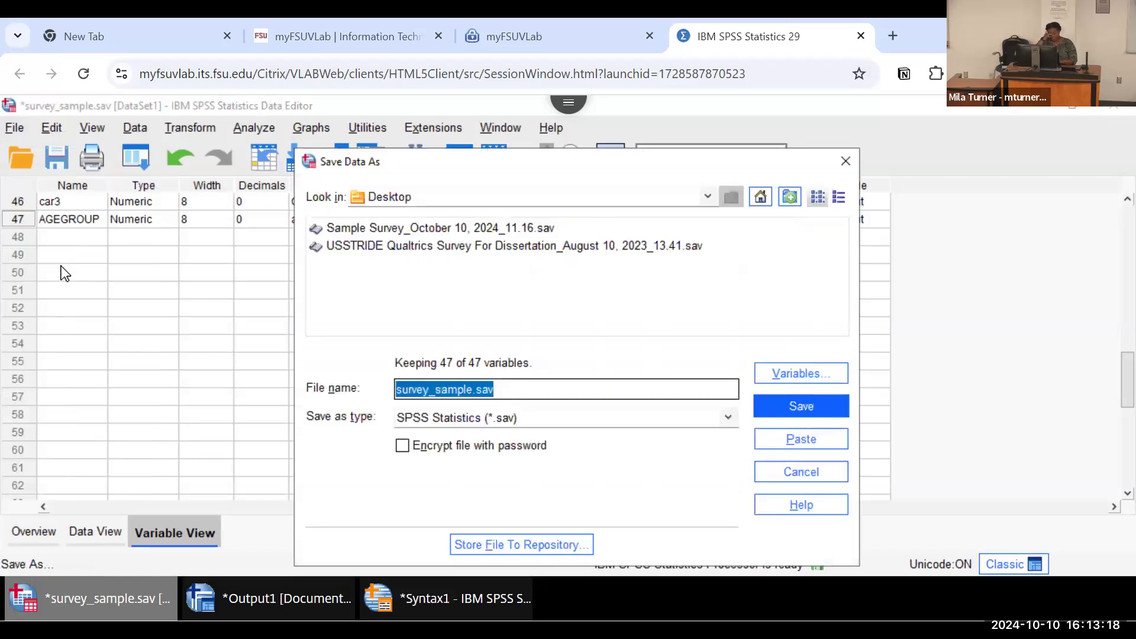
left_click(472, 389)
type("with age g")
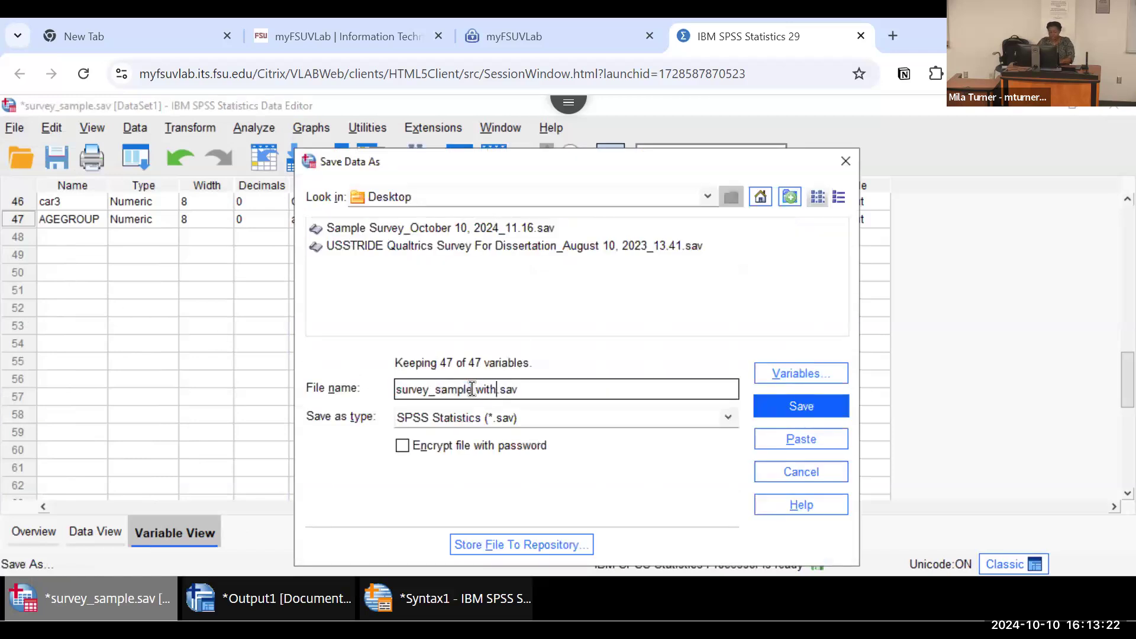
type("roups")
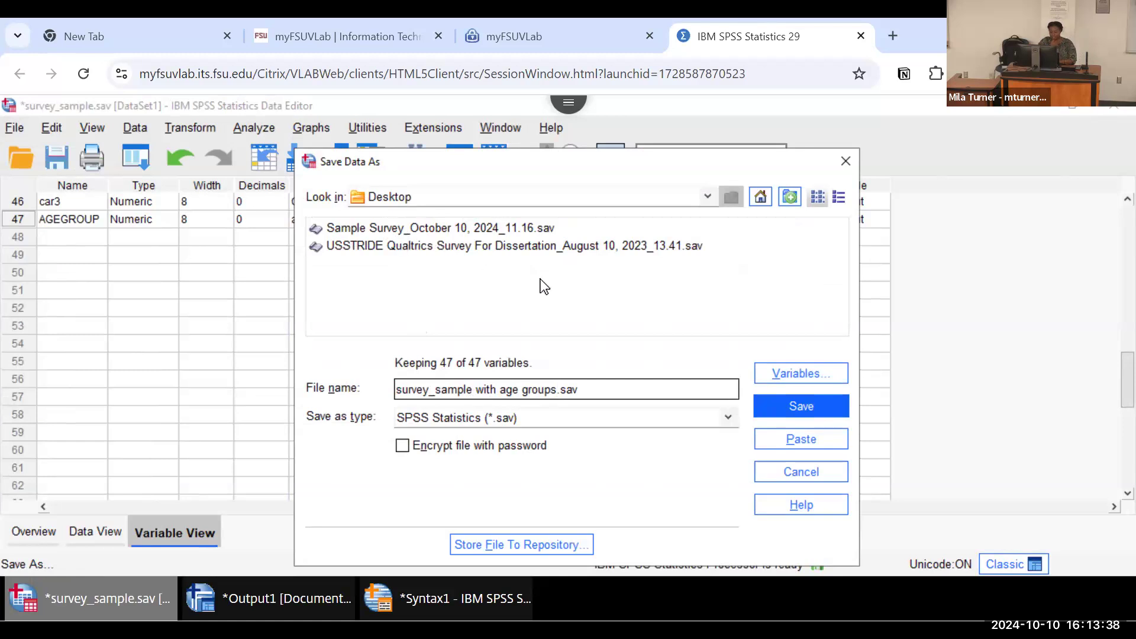
left_click(769, 409)
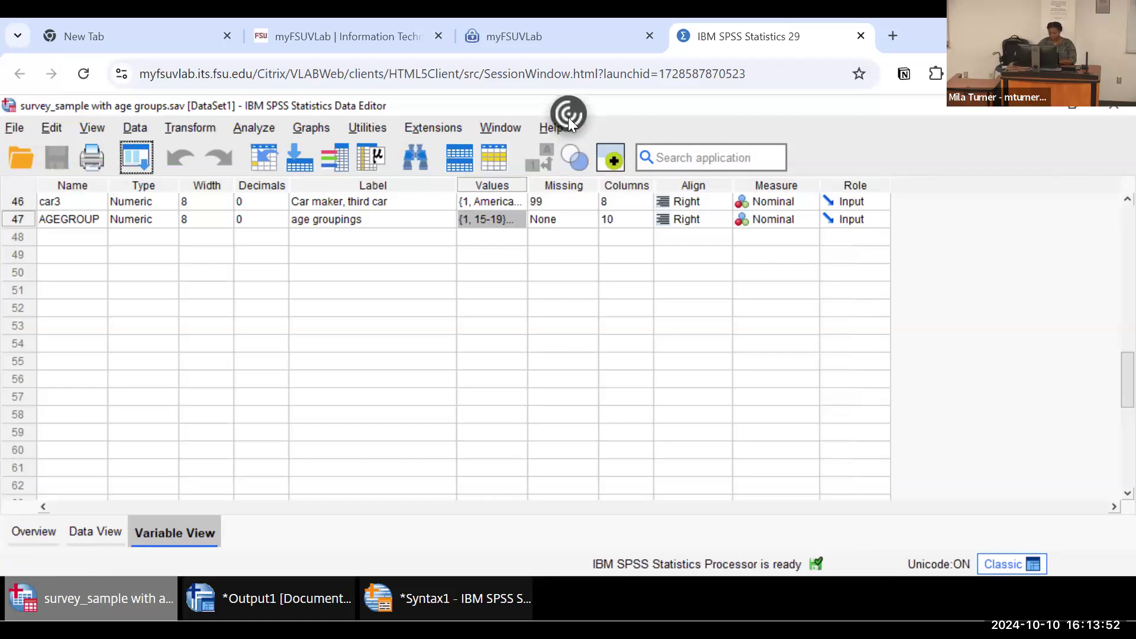
Step: Download "survey_sample with age groups" from the virtual lab's Desktop folder to the local computer
left_click(568, 116)
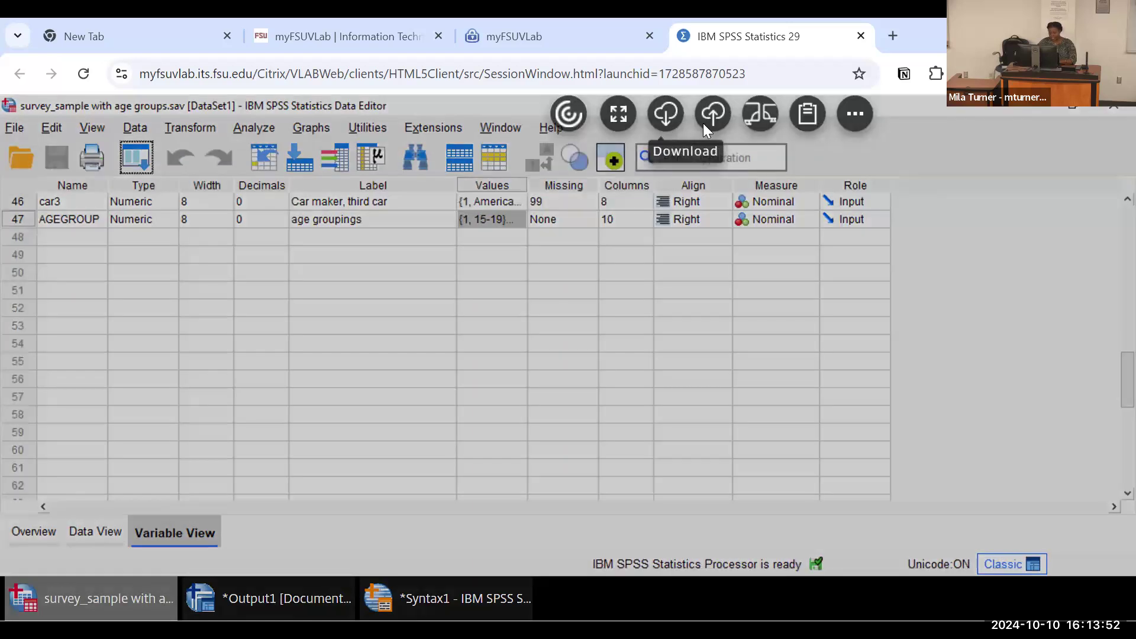
left_click(664, 116)
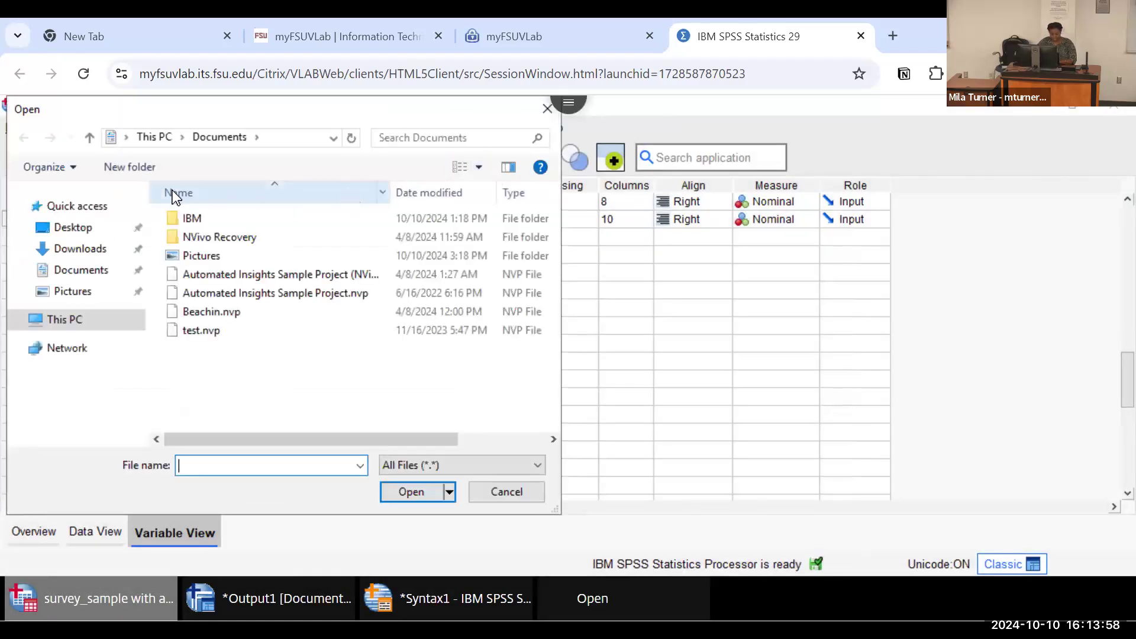
left_click(83, 232)
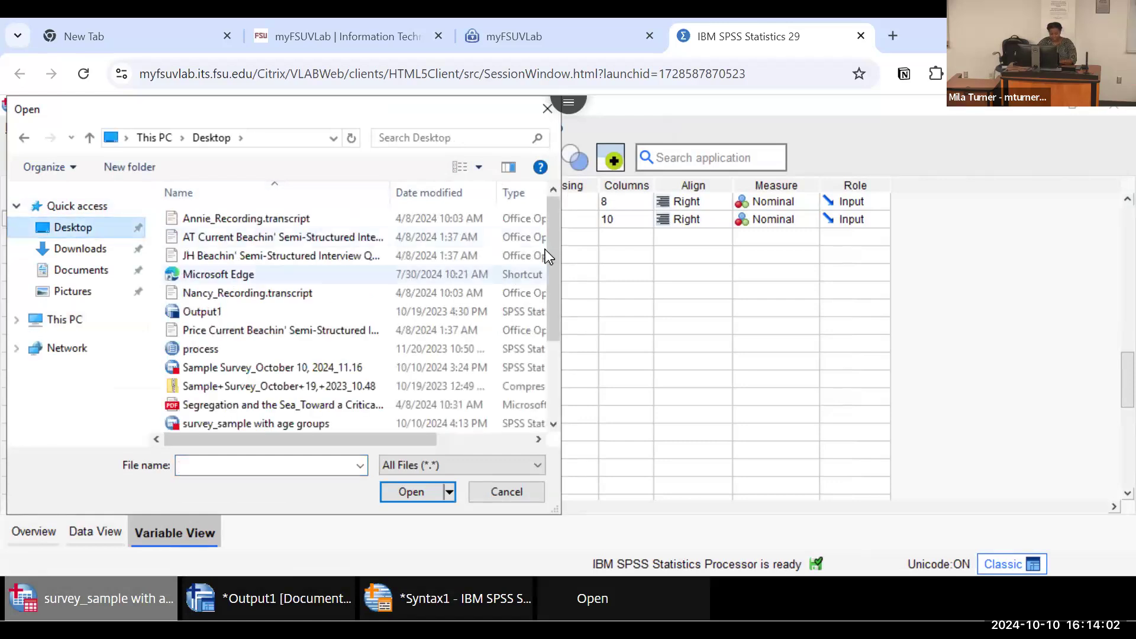
scroll(545, 331, "down", 2)
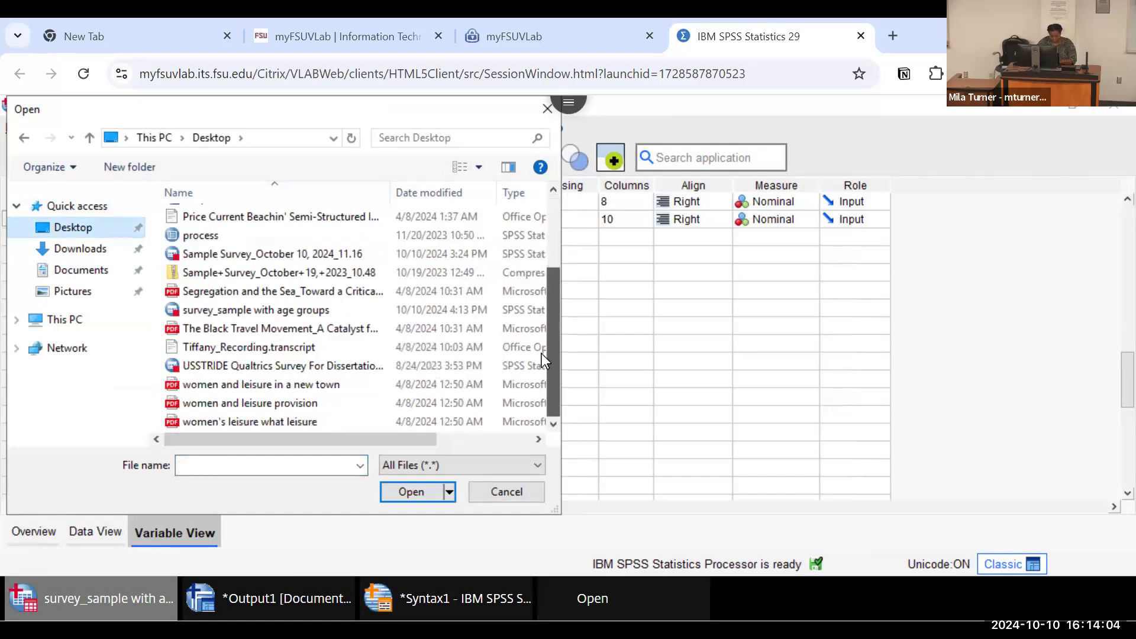
left_click(257, 310)
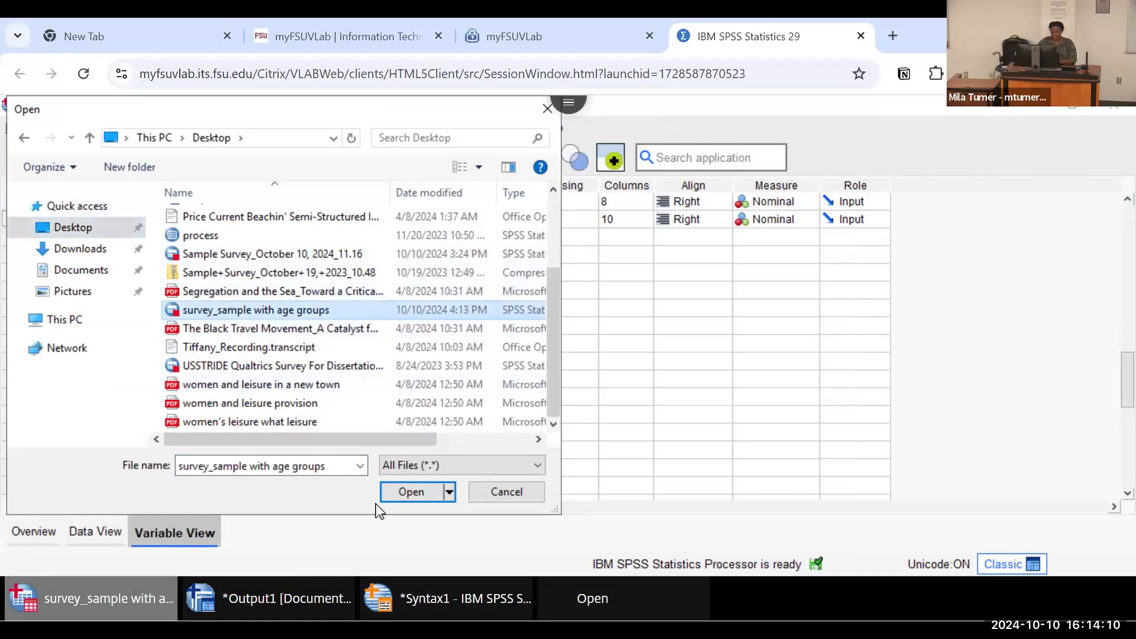
left_click(398, 496)
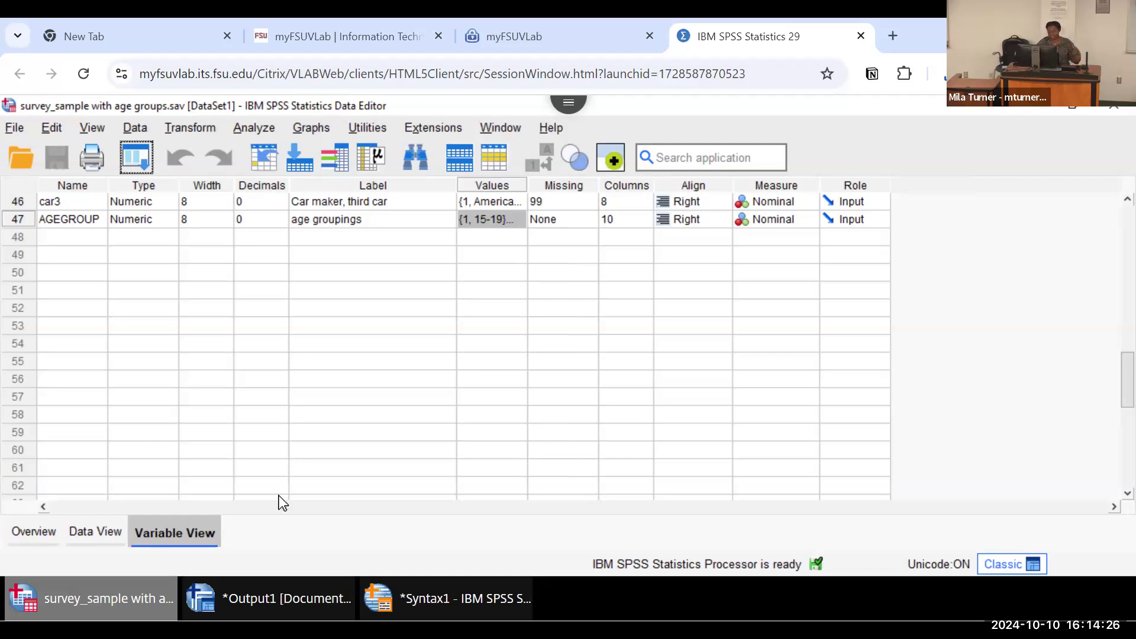
Step: Check the age groupings frequencies and graph in the output, and bring up the pie chart syntax
left_click(262, 598)
scroll(724, 366, "down", 1)
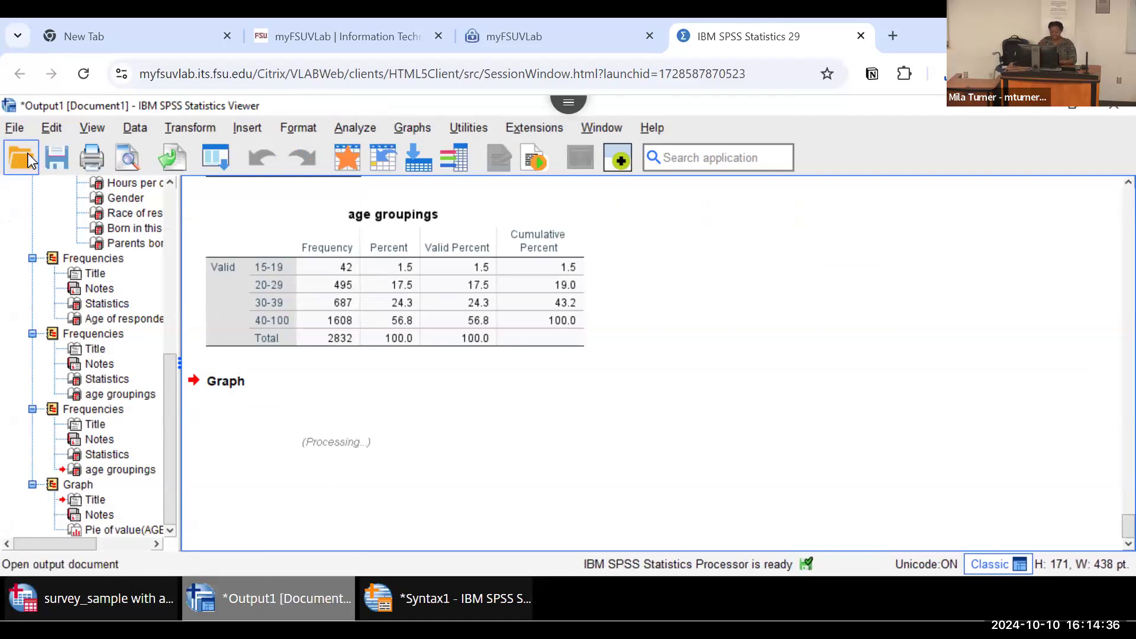
left_click(430, 600)
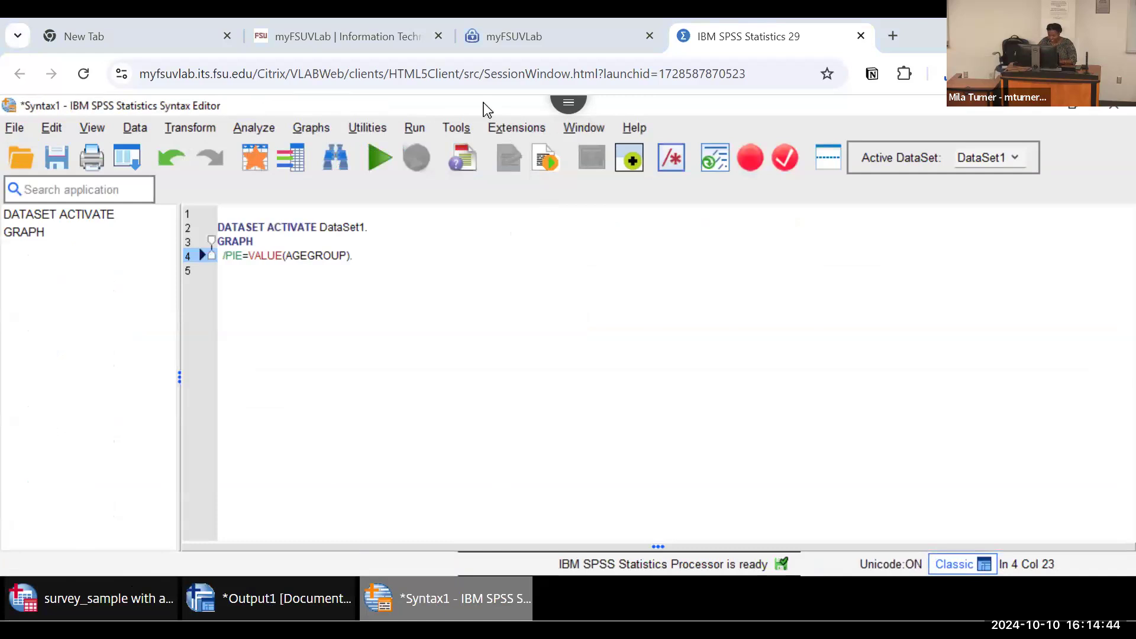
key("alt+Tab")
key("Right")
key("Right")
key("Right")
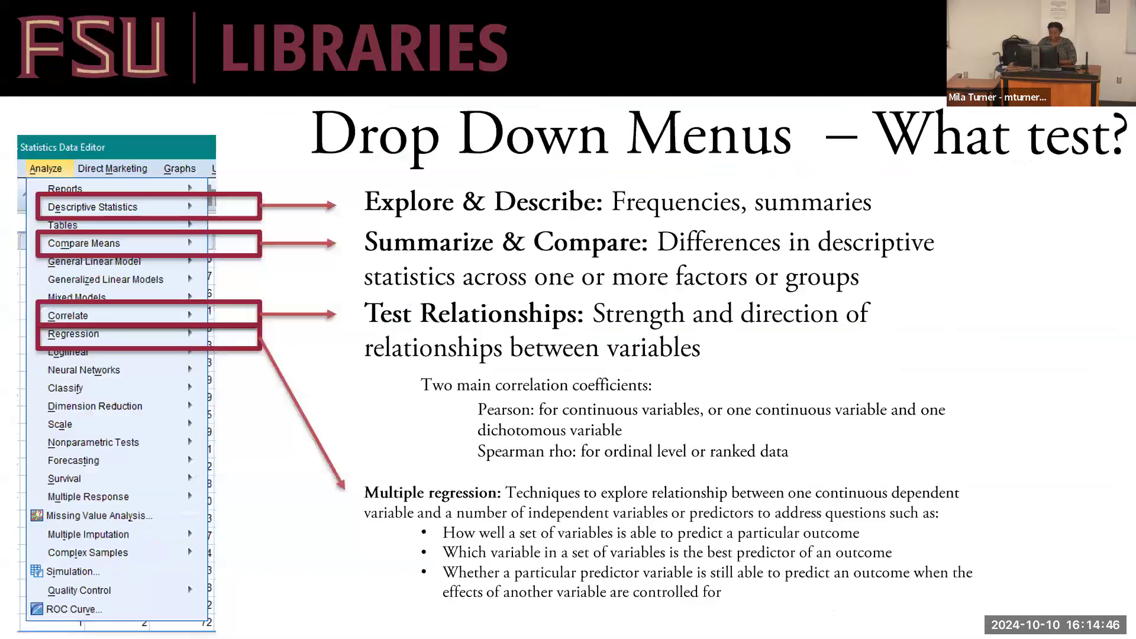
key("Left")
key("Left")
key("Left")
key("Left")
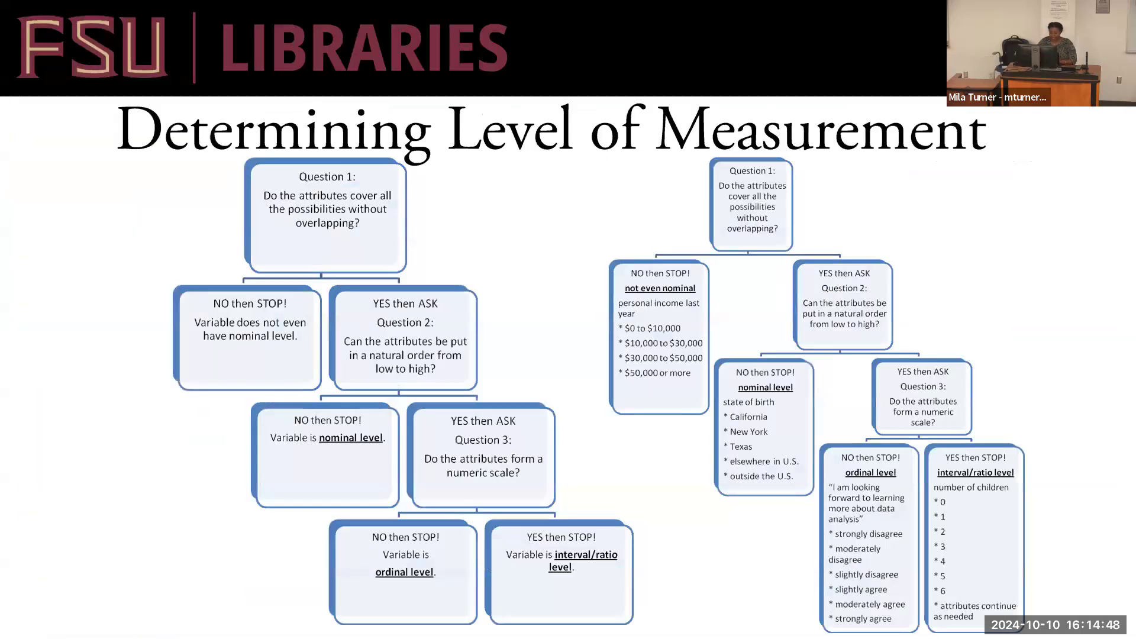
key("Left")
key("Left")
key("Left")
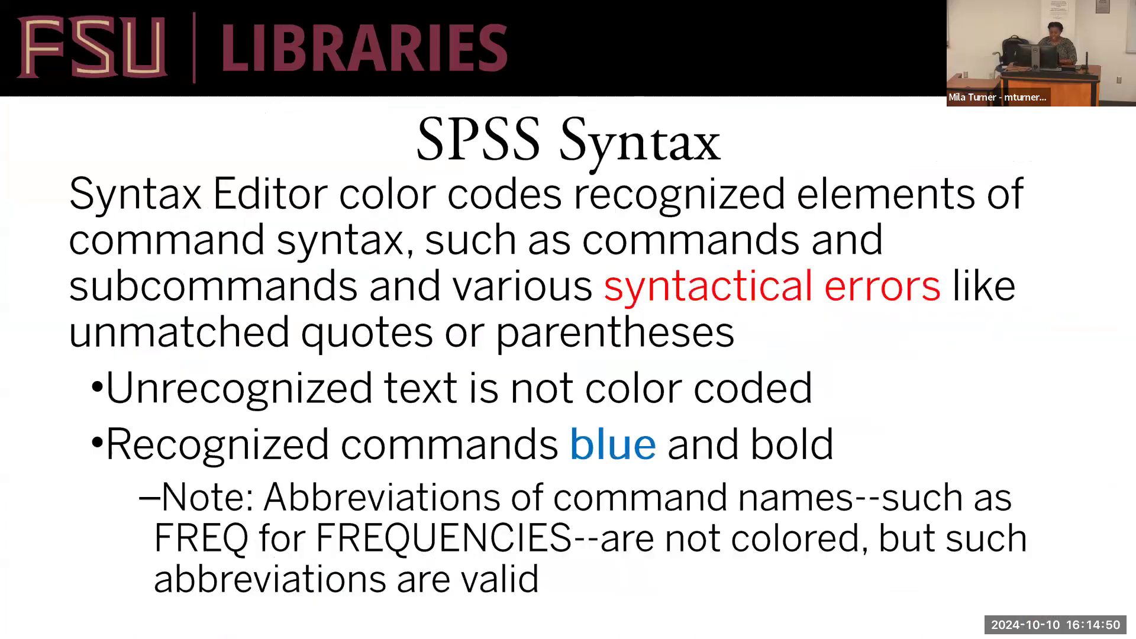
key("Left")
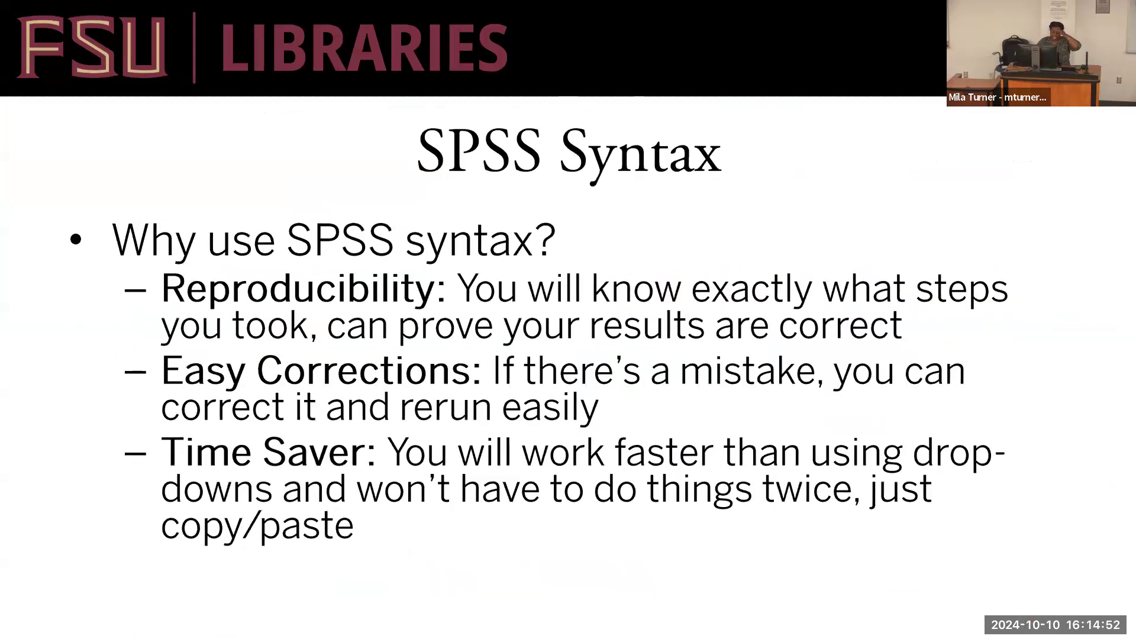